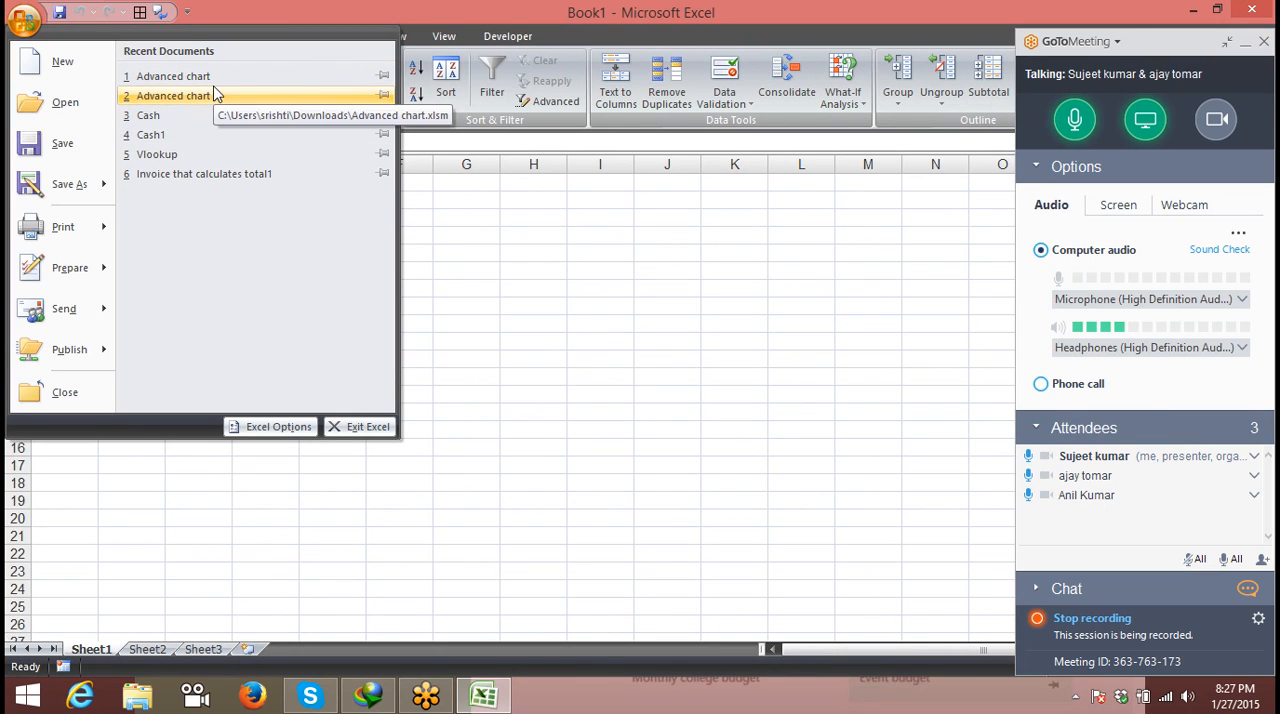
- Open the recent workbook "Advanced chart" and mute the two other meeting attendees
left_click(215, 81)
left_click(1026, 494)
left_click(1028, 475)
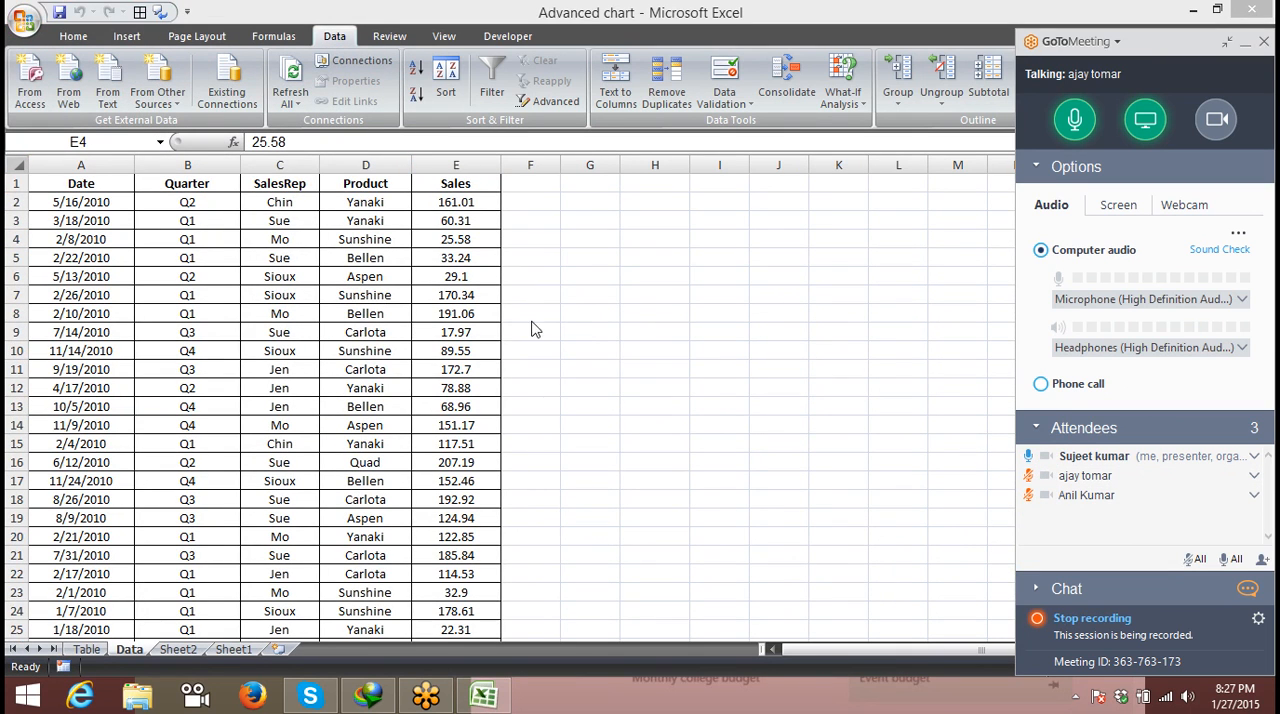
scroll(518, 268, "down", 1)
scroll(513, 272, "up", 1)
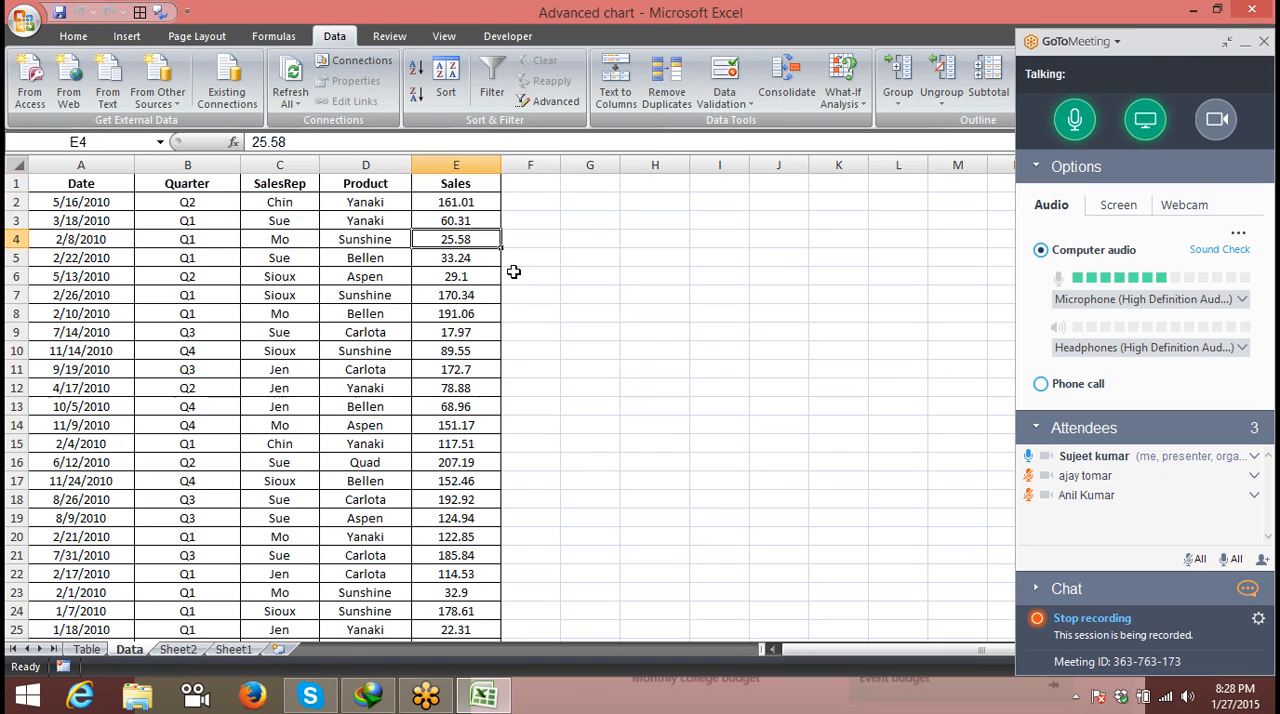
- Copy the entire sales table, from the Date header in A1 down to the last record, into a new workbook
left_click(100, 176)
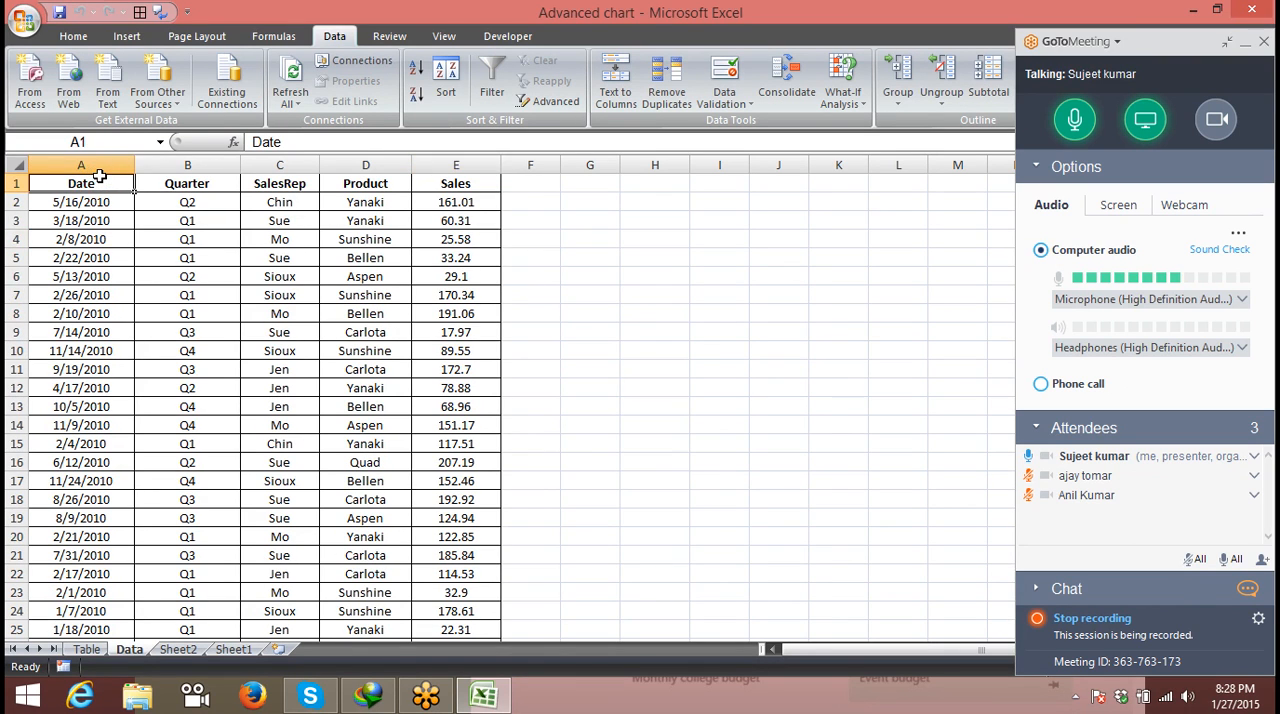
key("ctrl+shift+Right")
key("ctrl+shift+Down")
key("ctrl+c")
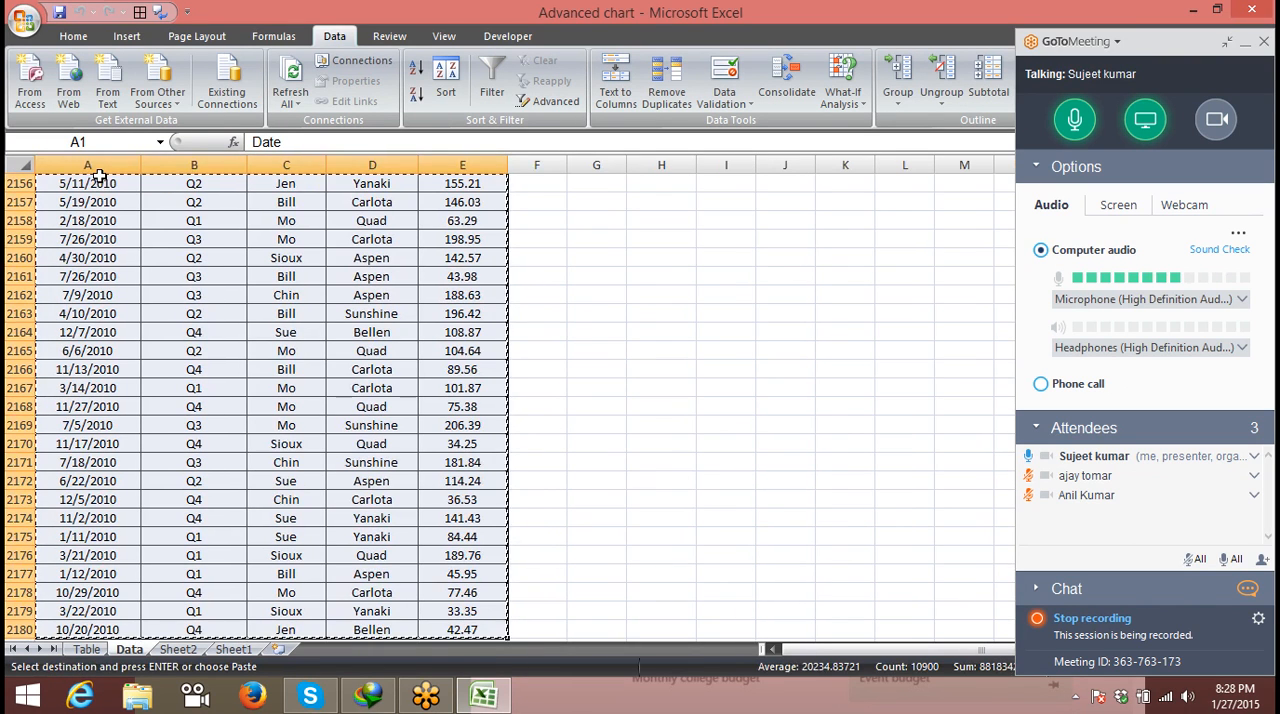
key("ctrl+n")
key("ctrl+v")
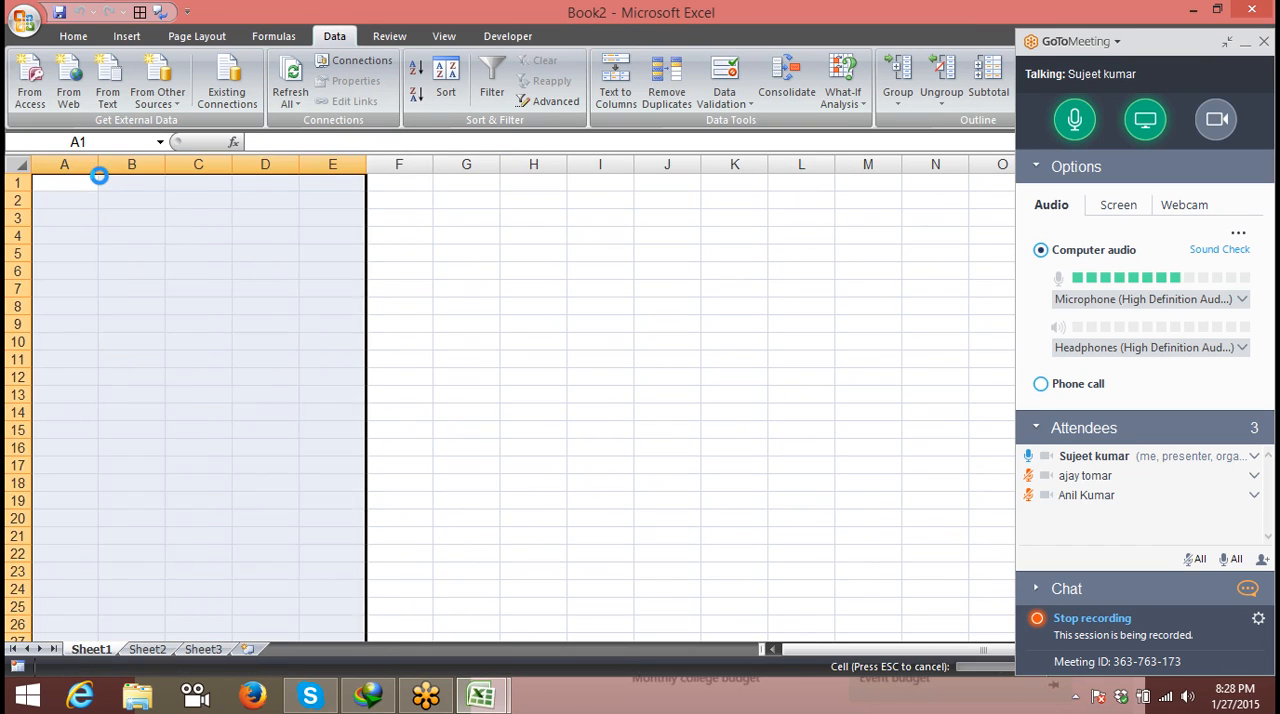
- Filter the table's Quarter column to show only Q1 records and remove the filtering from the table again
left_click(172, 225)
left_click(140, 165)
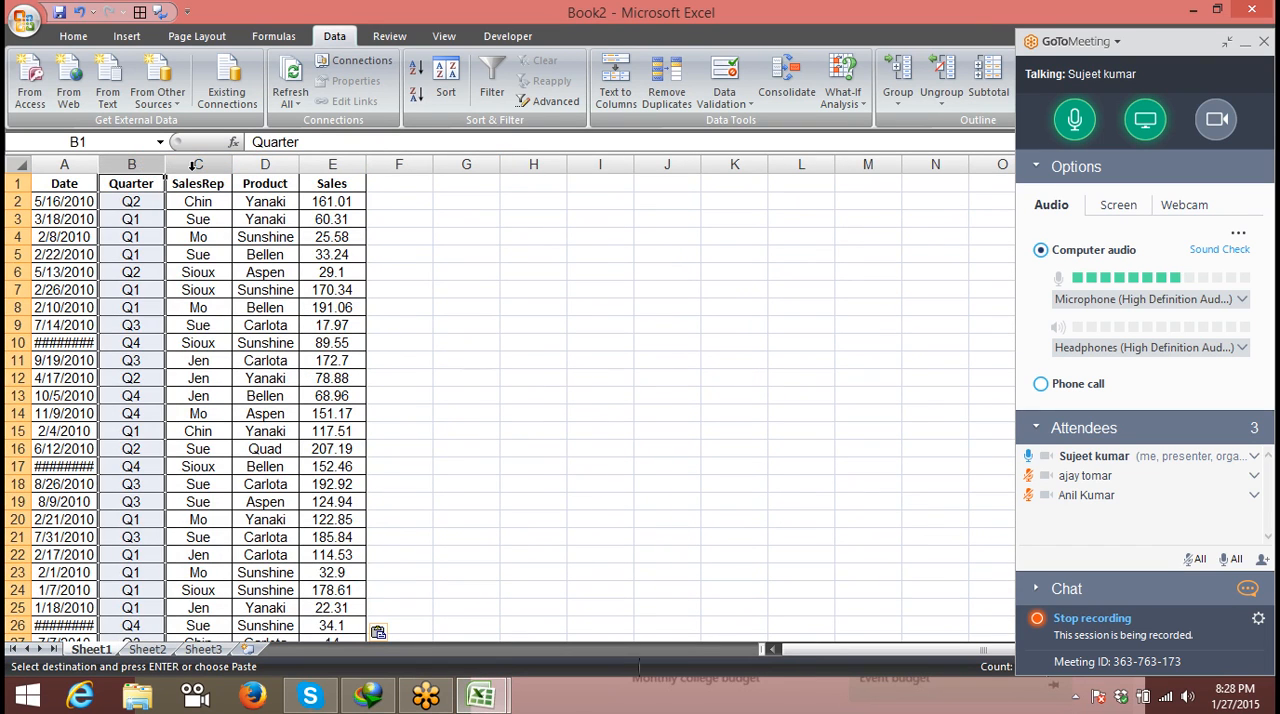
left_click(198, 165)
left_click(106, 189)
key("ctrl+shift+l")
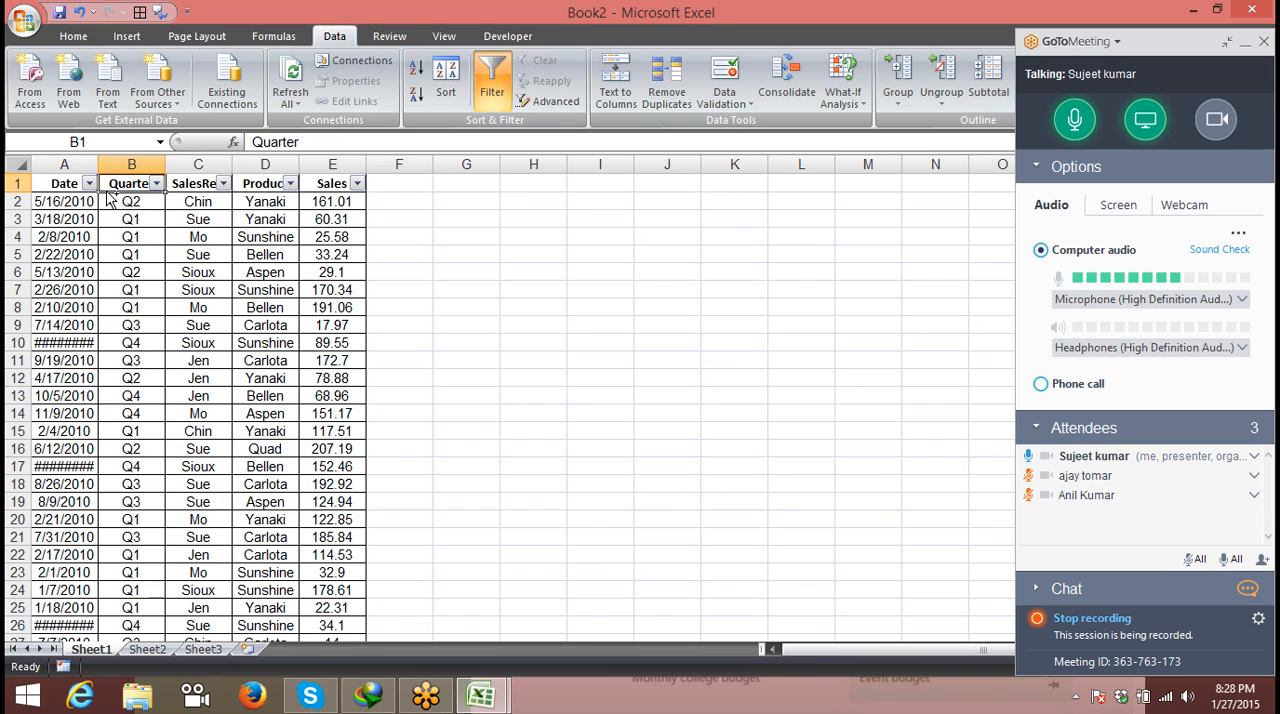
left_click(157, 184)
left_click(62, 330)
left_click(61, 345)
left_click(99, 497)
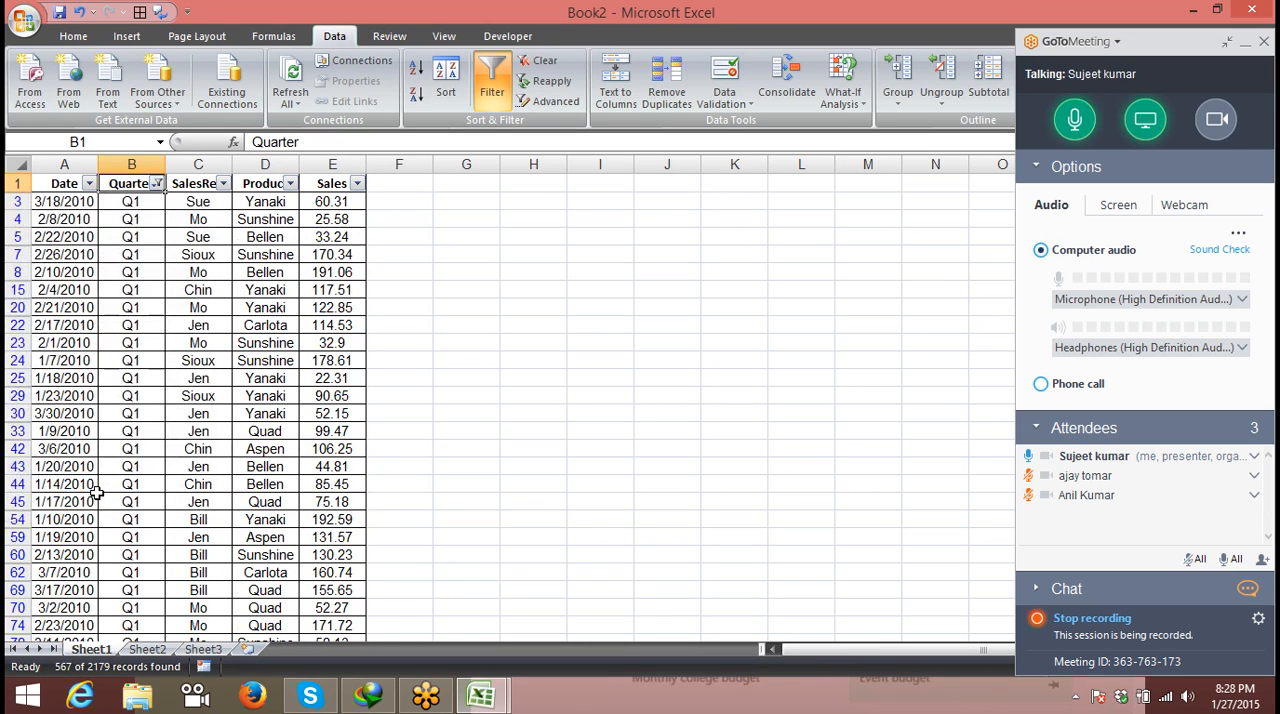
key("ctrl+shift+l")
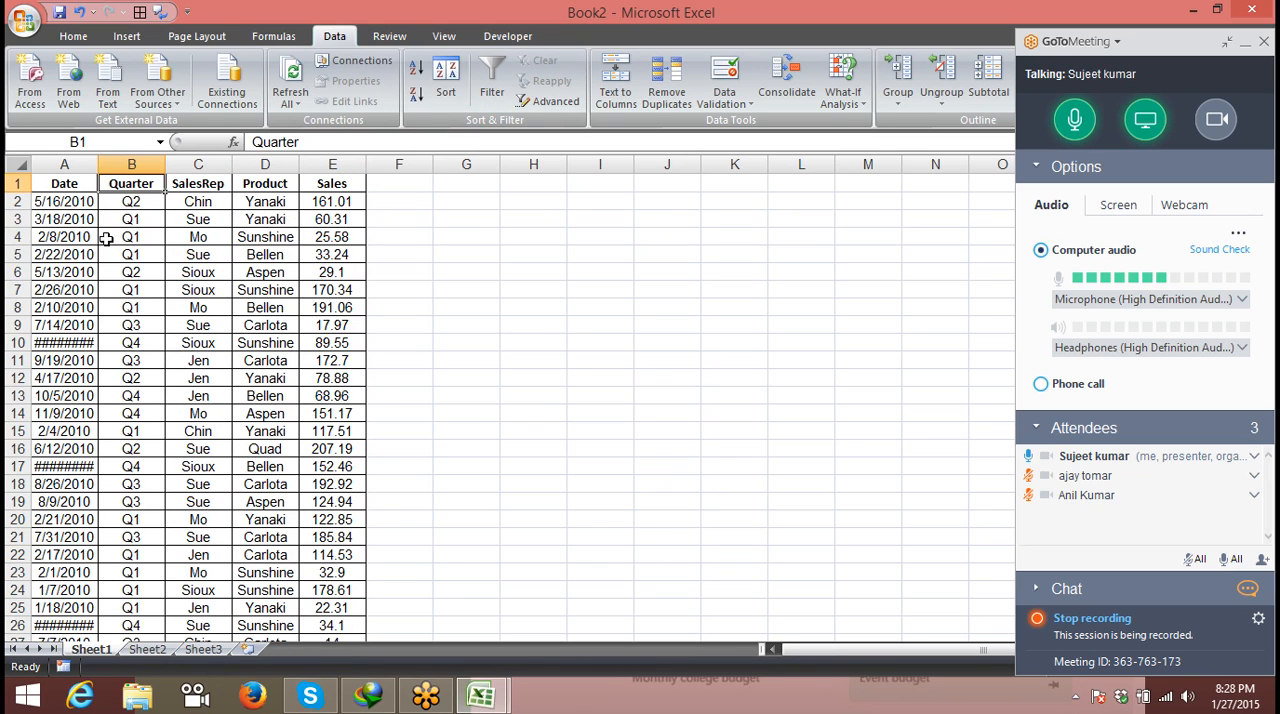
- Copy the Quarter, SalesRep, Product and Sales headers from B1:E1 to a new range starting at H1
left_click_drag(133, 185, 301, 183)
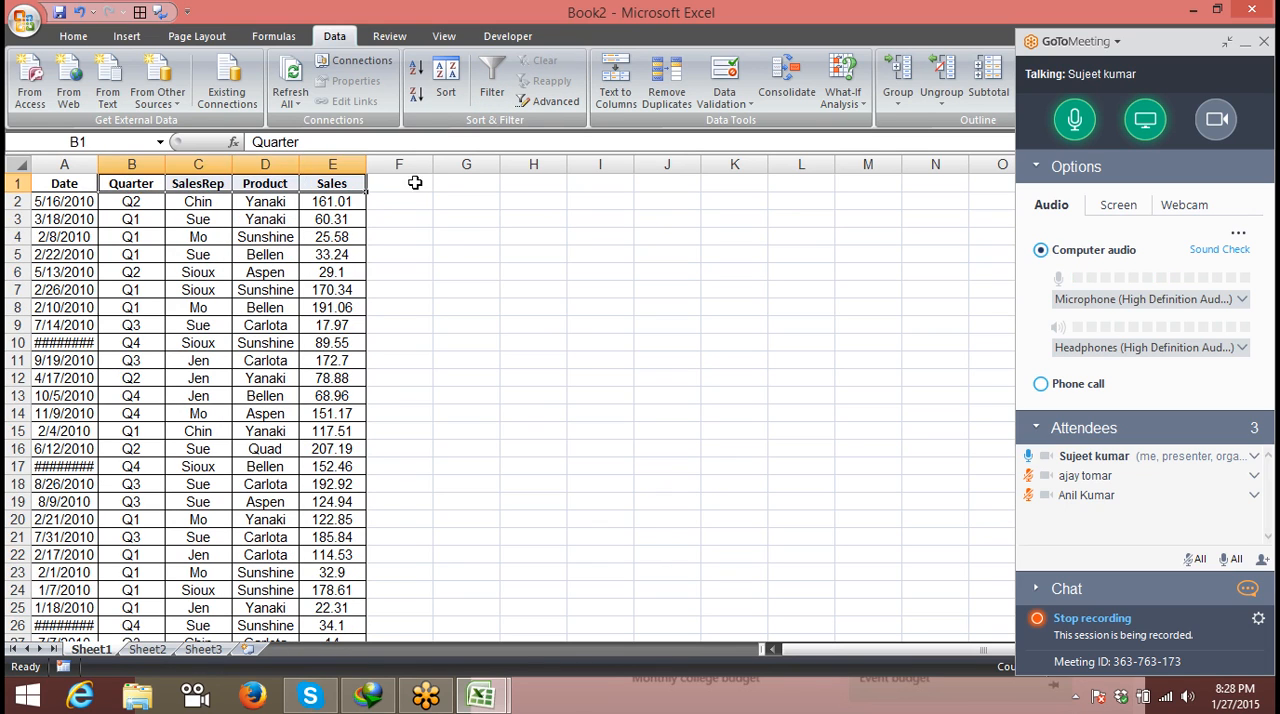
key("ctrl+c")
left_click(563, 181)
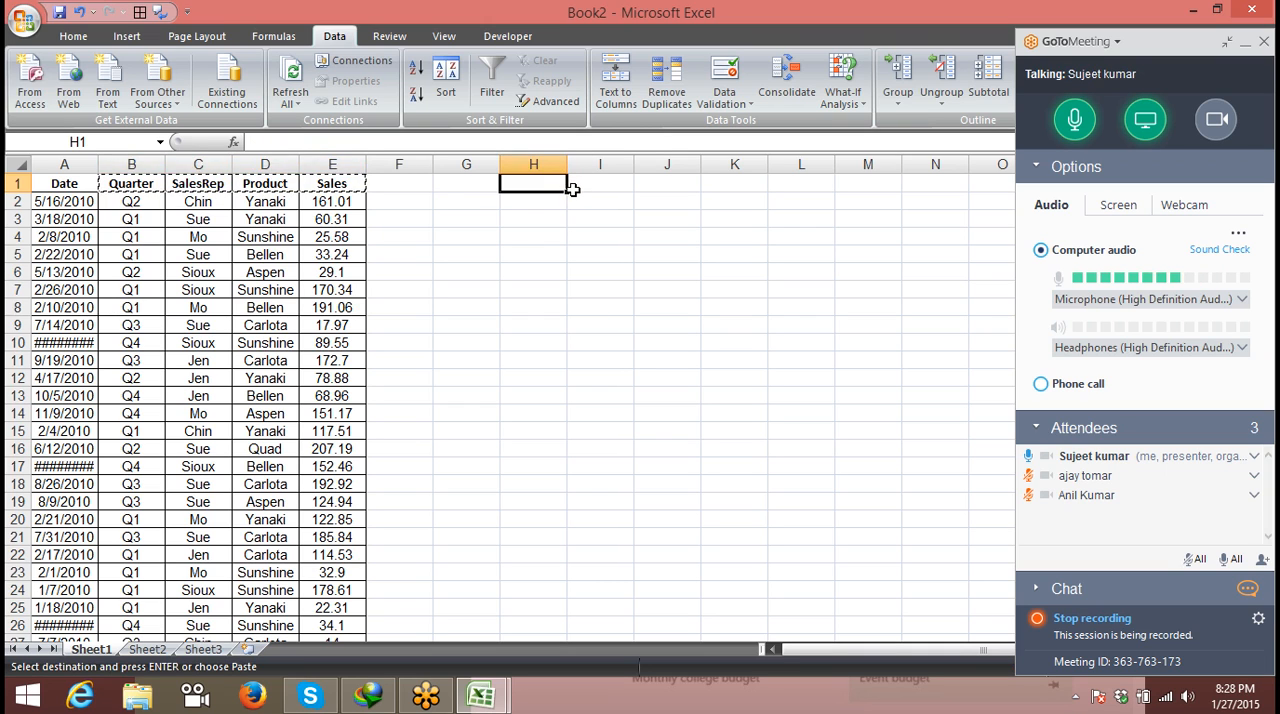
key("ctrl+v")
- Enter Q1, Q3 and Q4 in H2:H4 under the copied Quarter header
left_click(525, 201)
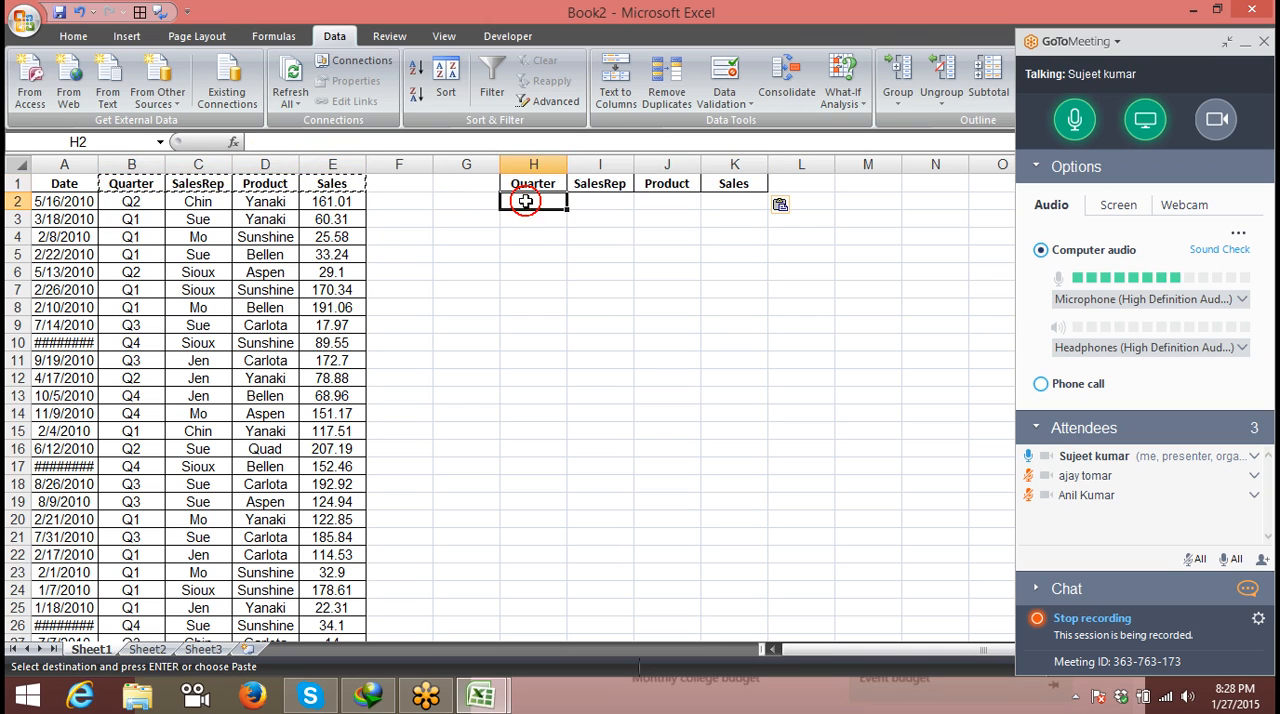
type("Q1")
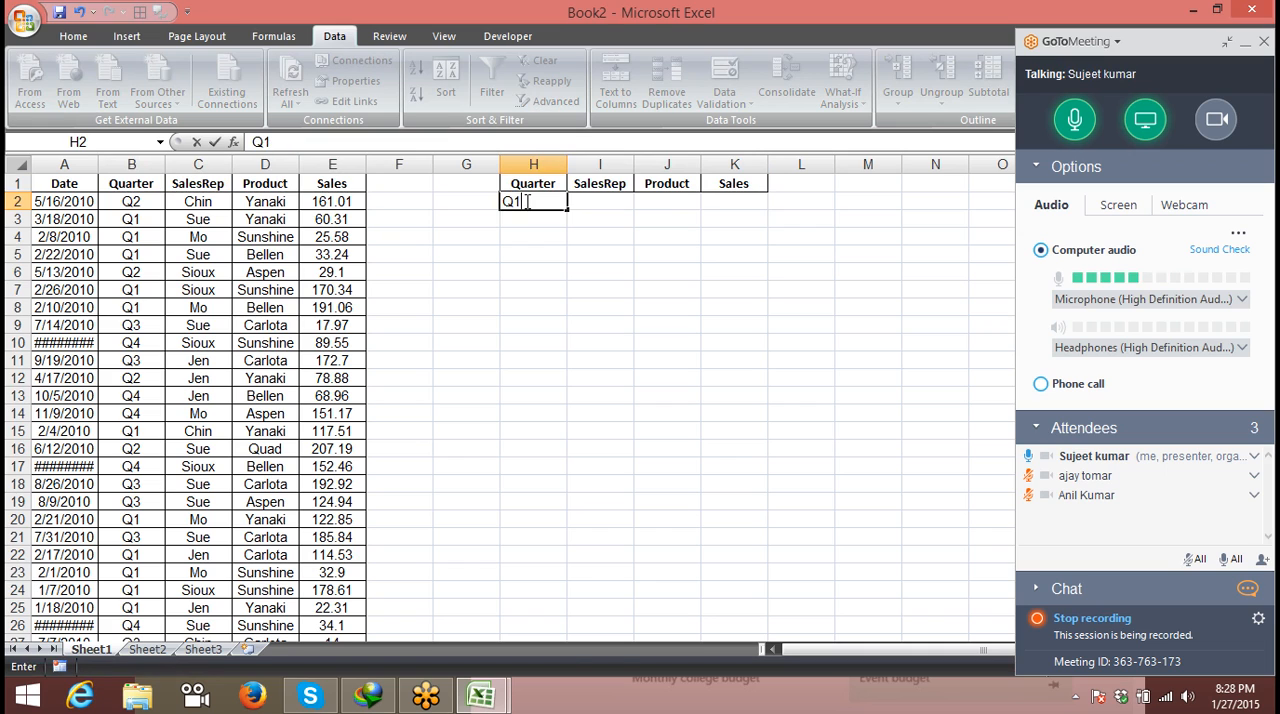
key("Tab")
key("Return")
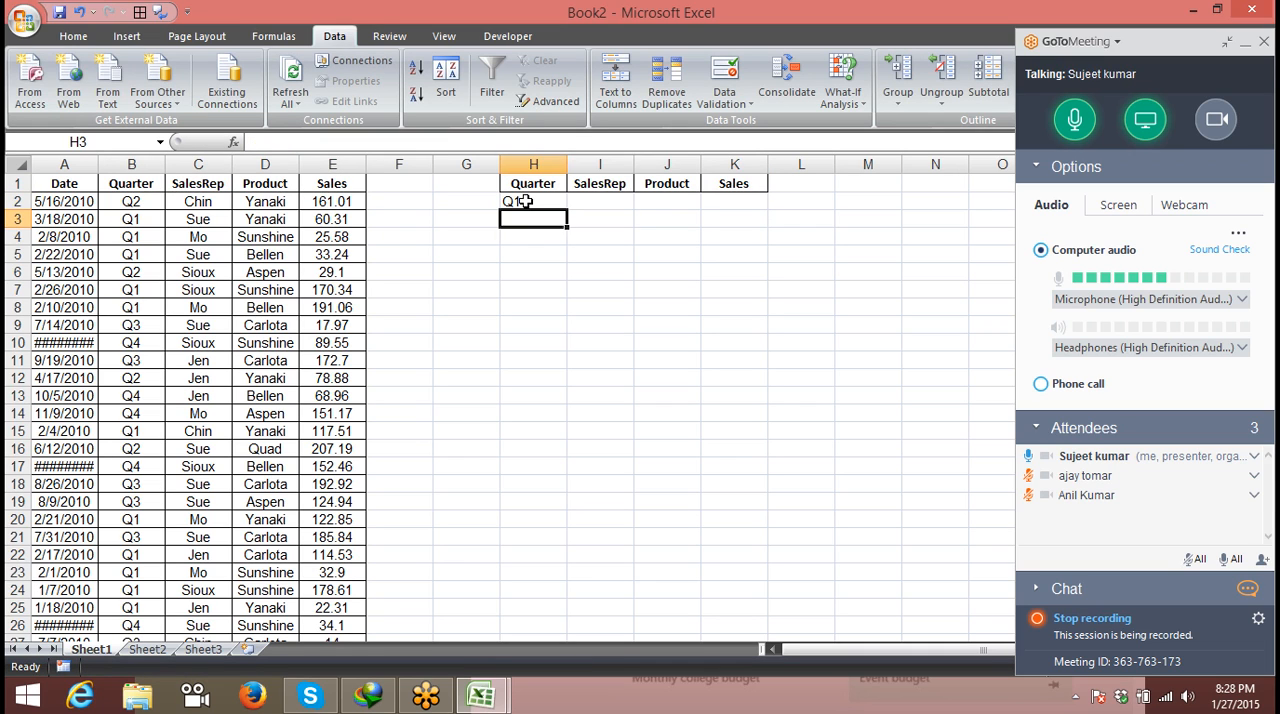
type("Q1")
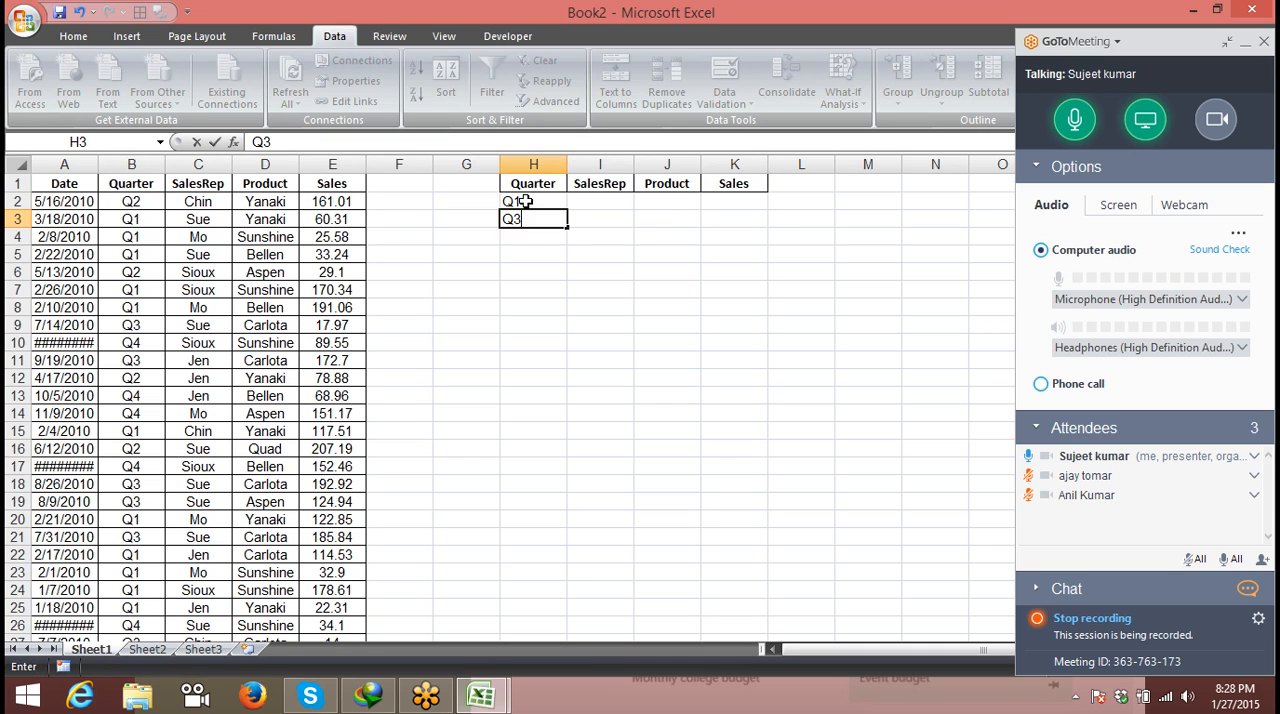
key("Return")
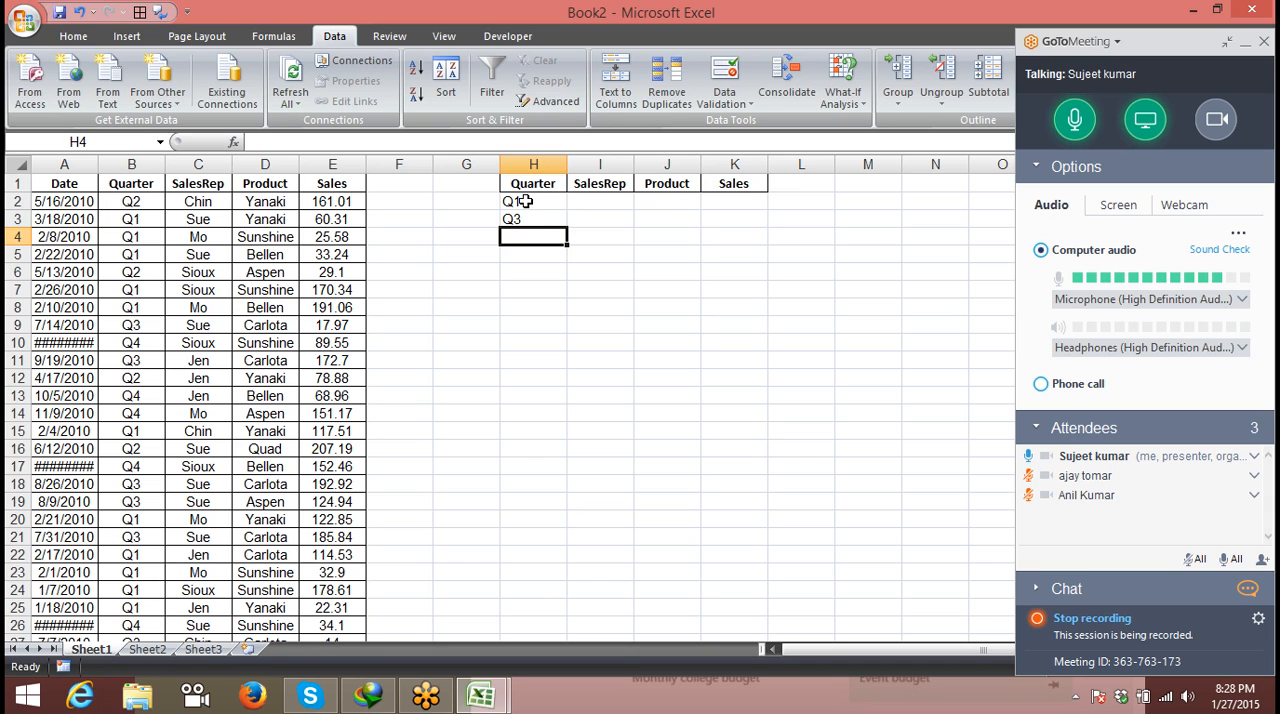
type("Q4")
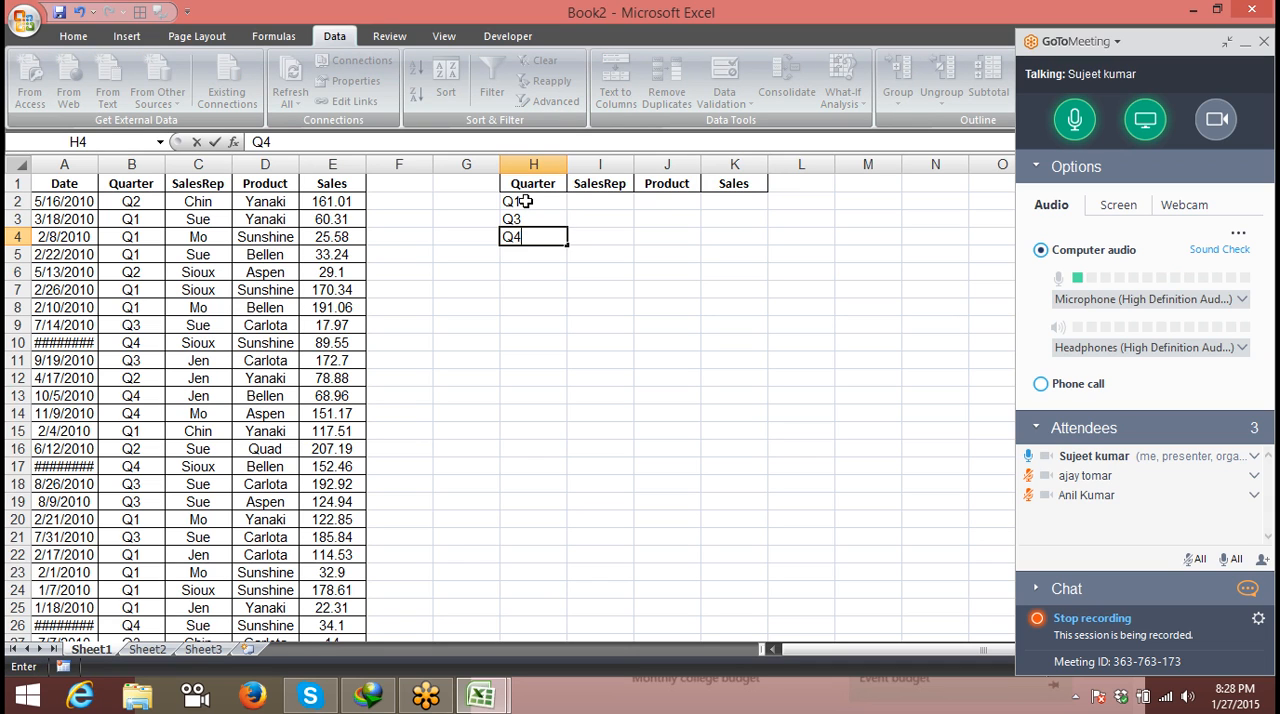
left_click(595, 203)
- Copy the sales rep in C3 to I2 as the SalesRep criterion for the Q1 row
left_click(226, 201)
left_click(208, 221)
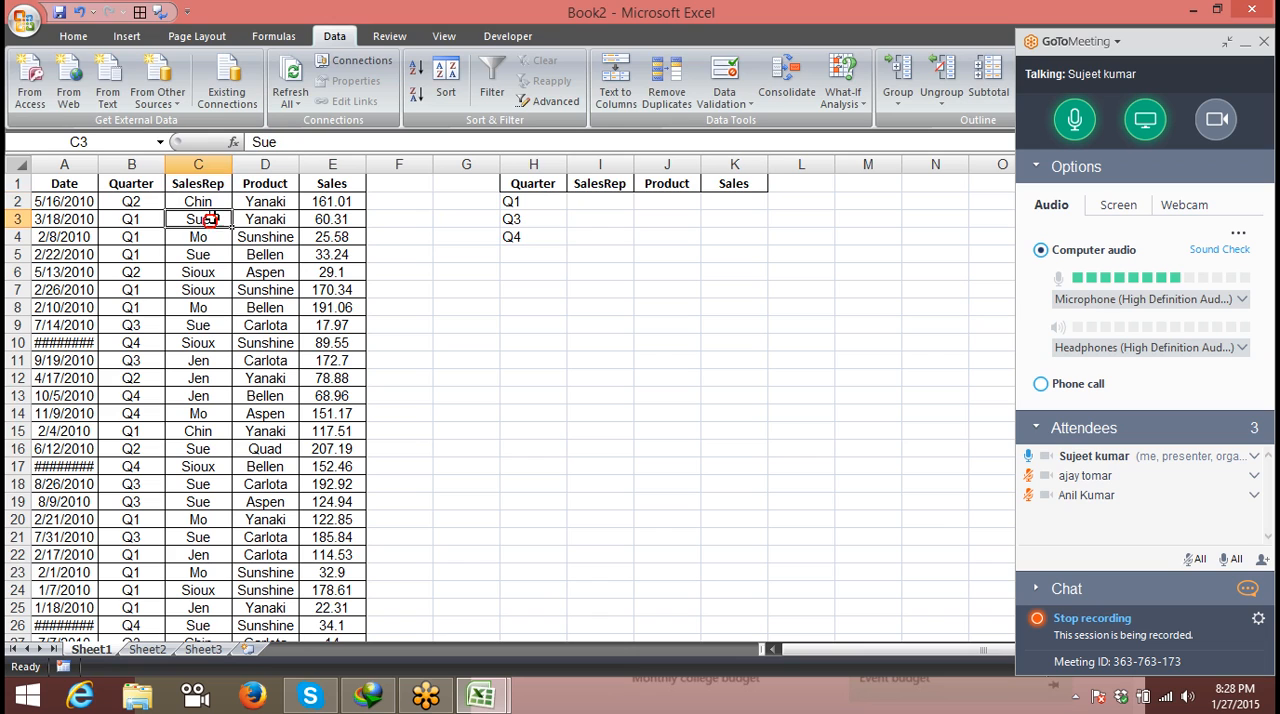
key("ctrl+c")
left_click(600, 202)
key("ctrl+v")
- Enter the Sales criterion >60 in K2 for the Q1 row
left_click(662, 203)
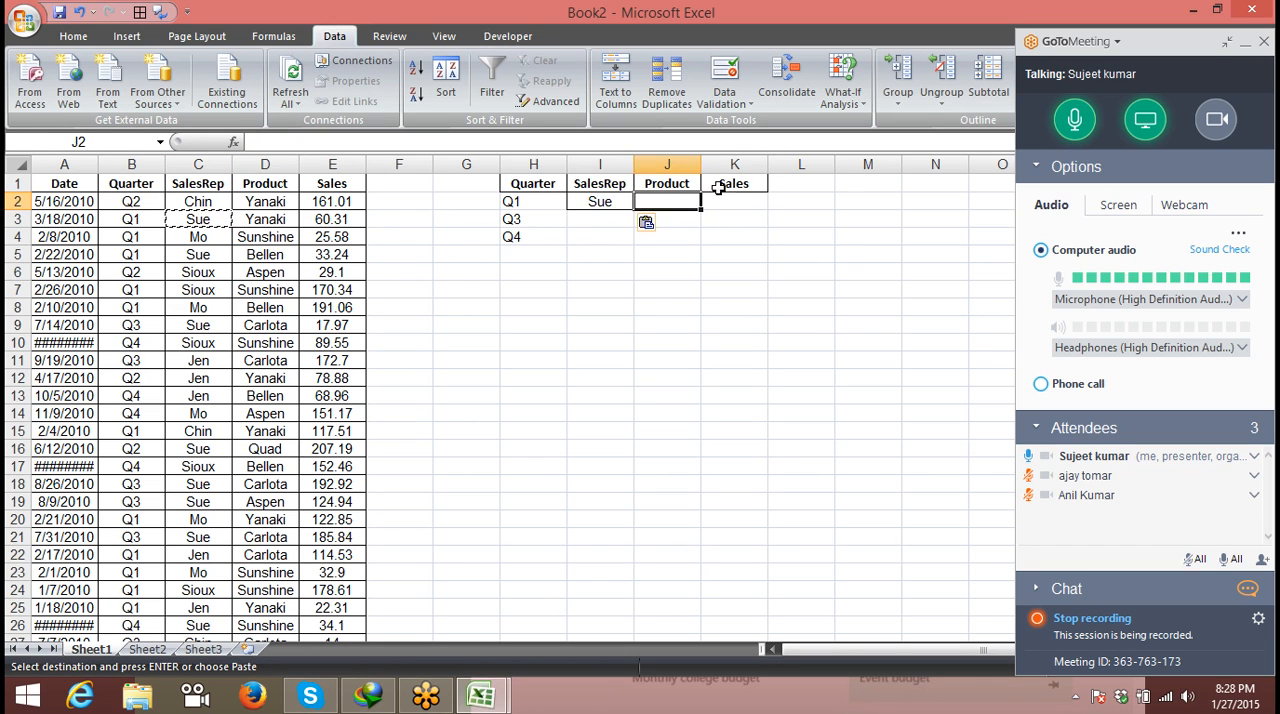
left_click(752, 200)
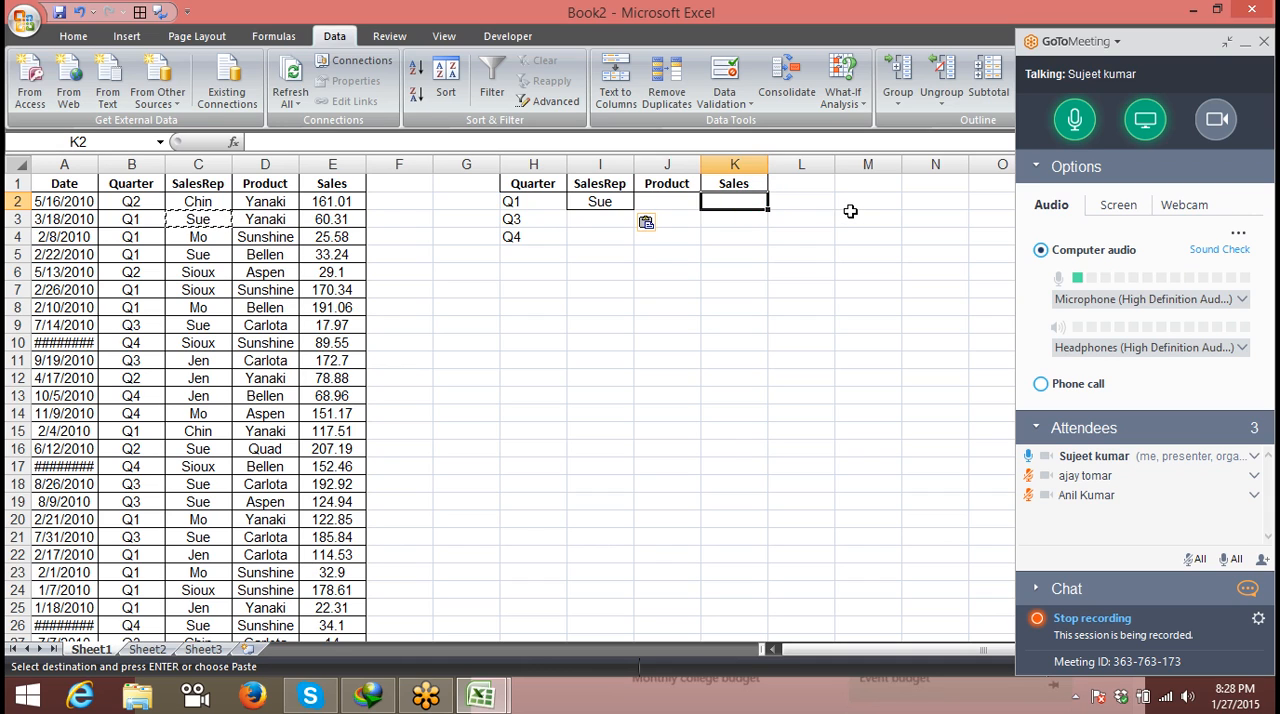
type(">60")
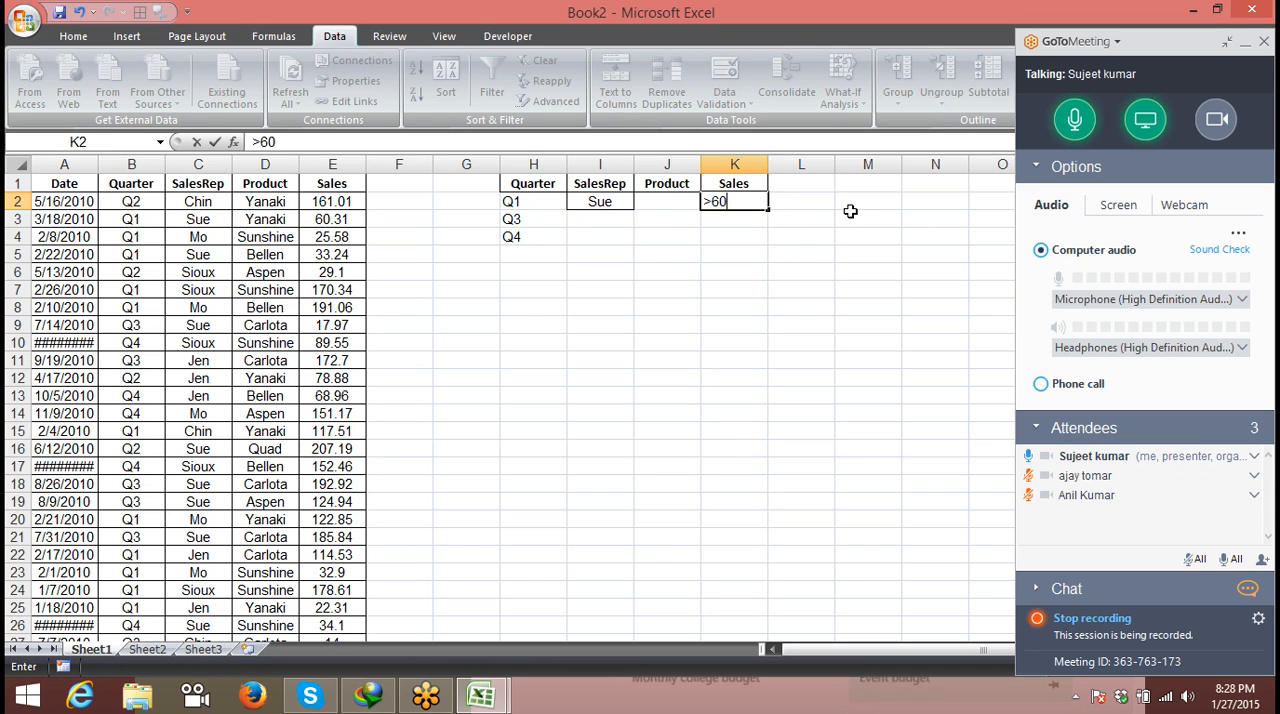
key("Tab")
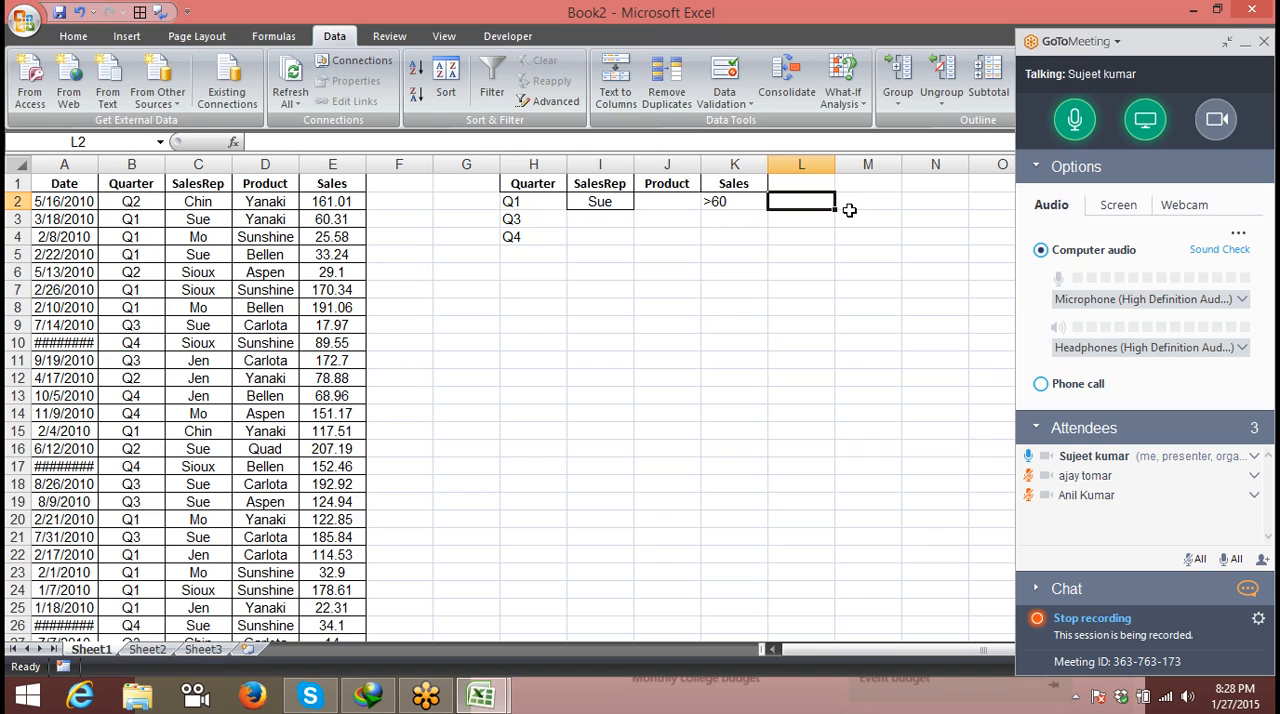
- Copy the product Aspen from D6 to J3 as the Product criterion for the Q3 row
left_click(585, 221)
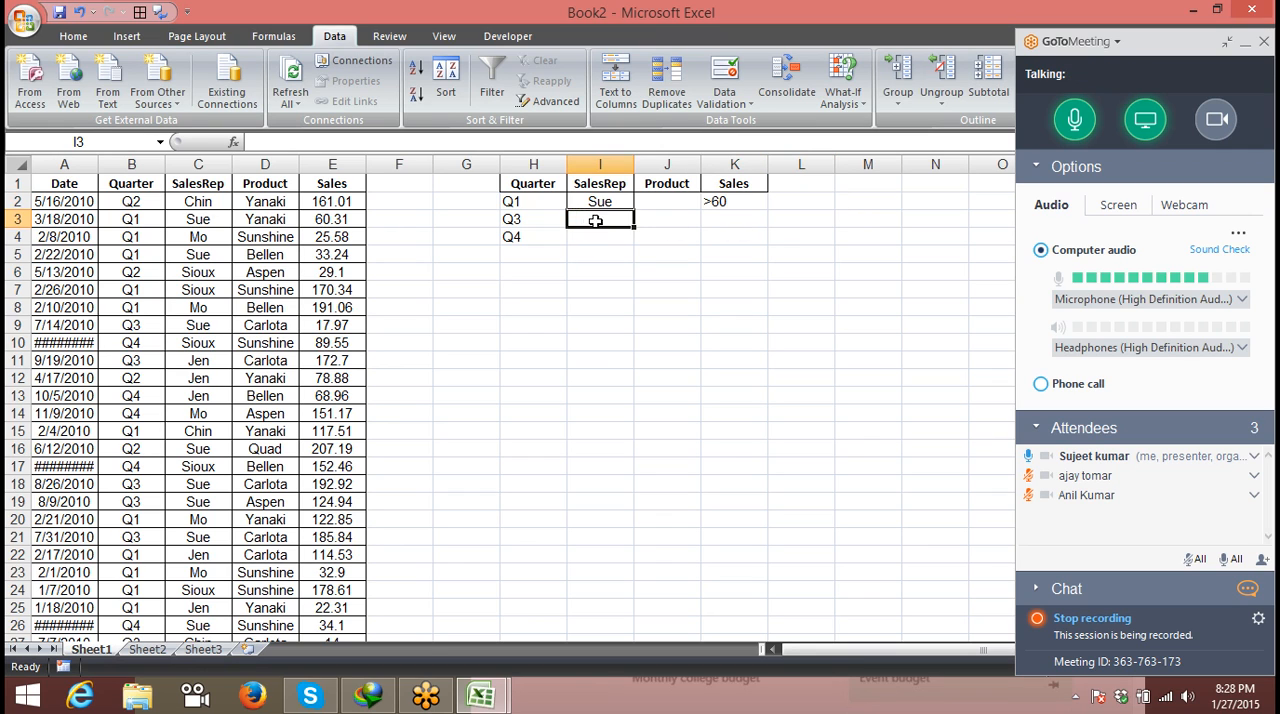
left_click(280, 270)
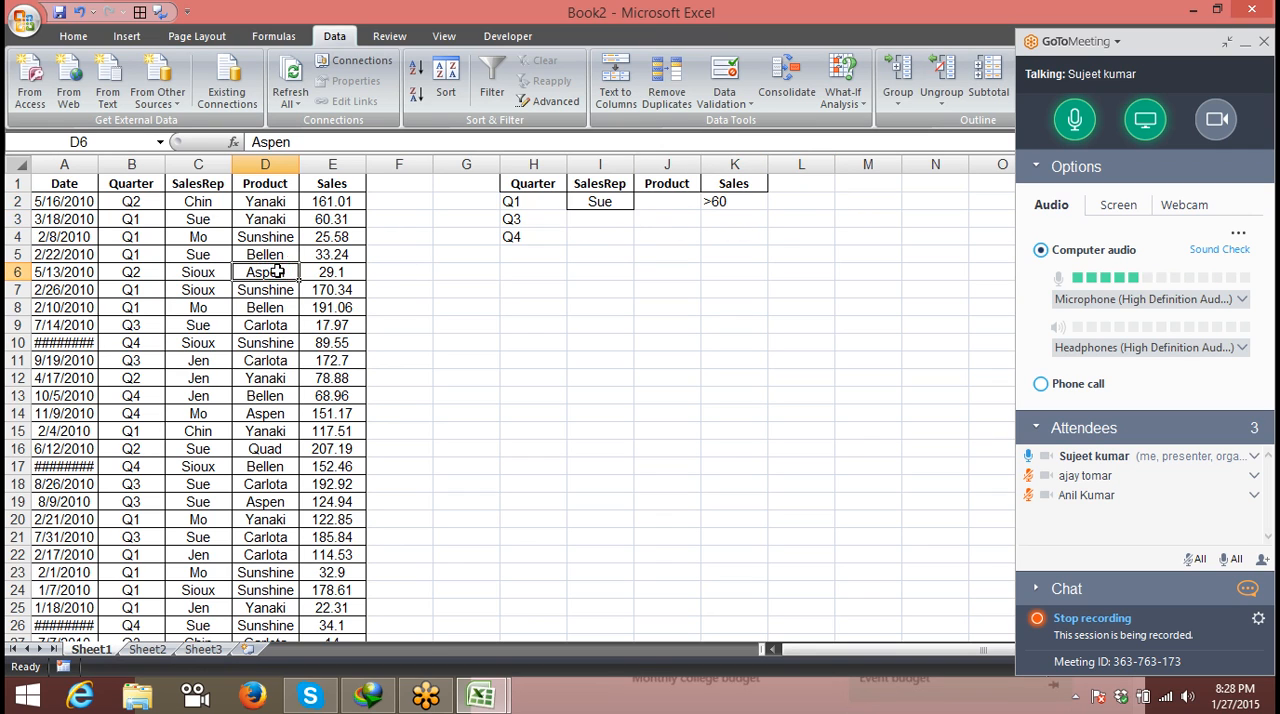
key("ctrl+c")
left_click(686, 218)
key("ctrl+v")
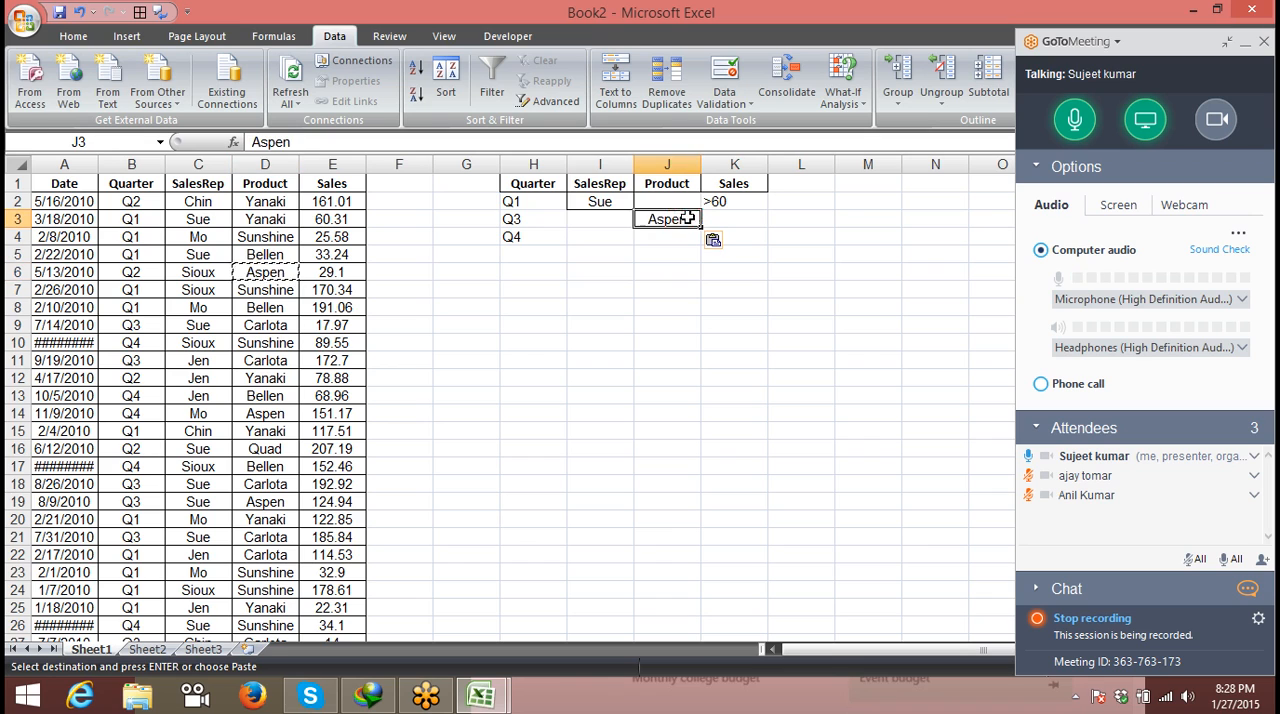
left_click(737, 222)
left_click(511, 244)
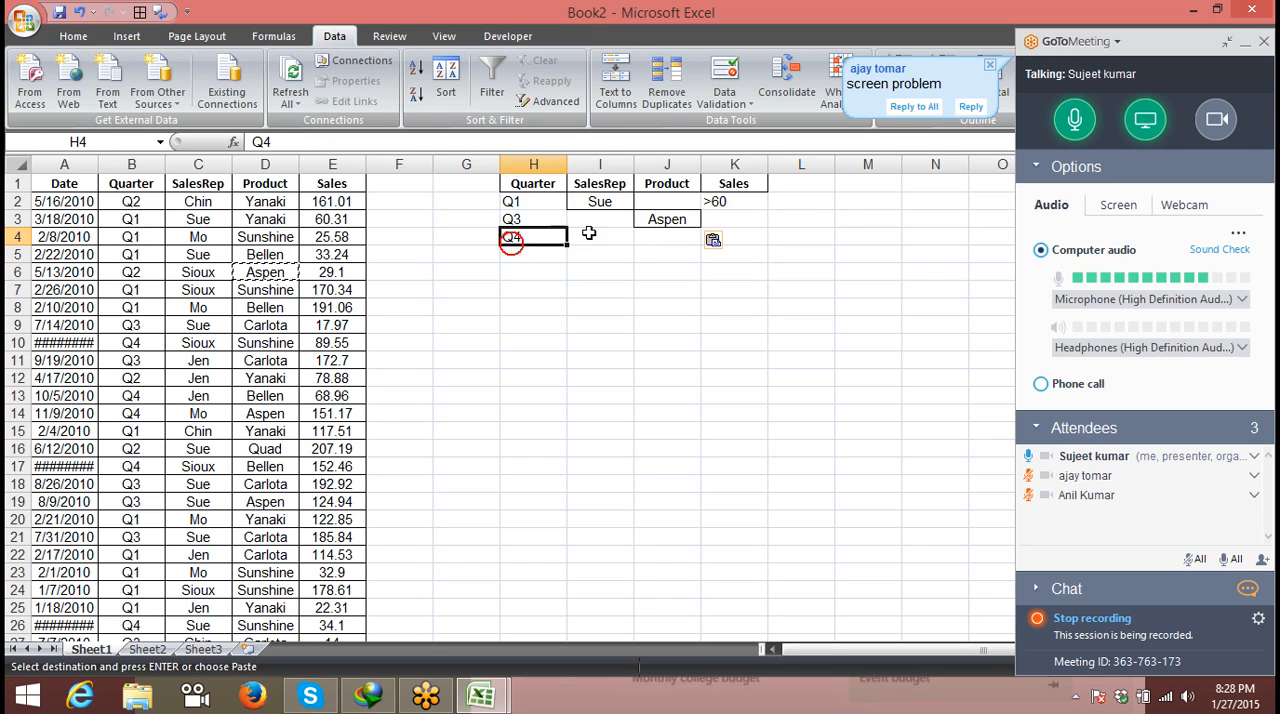
left_click(736, 236)
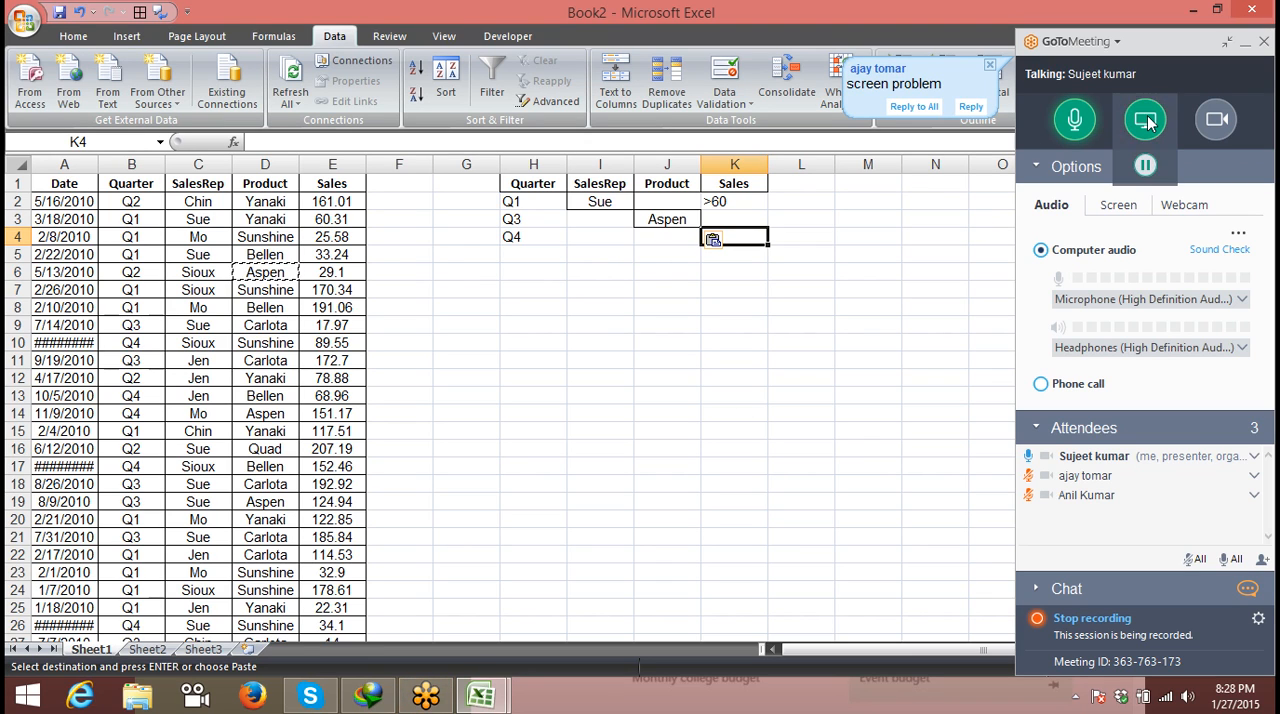
- Check the active download in Internet Download Manager, return to the workbook, and toggle the attendees' microphones in the meeting
left_click(1027, 472)
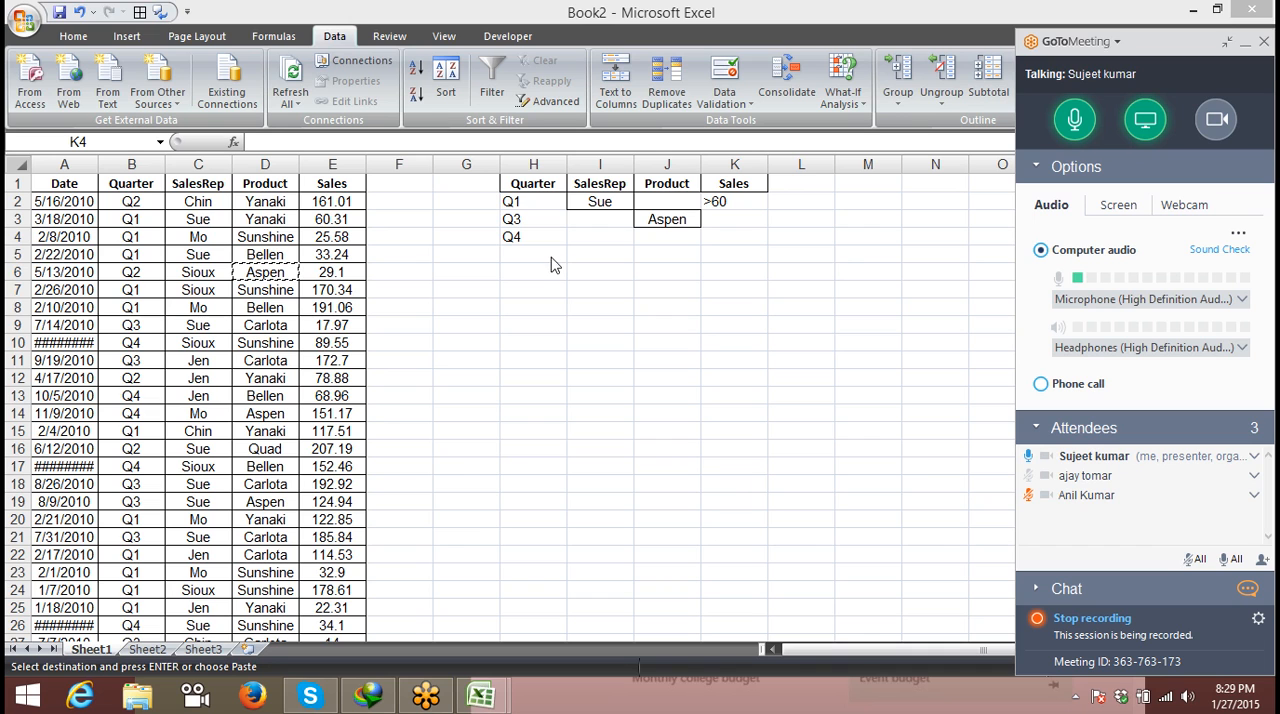
left_click(370, 697)
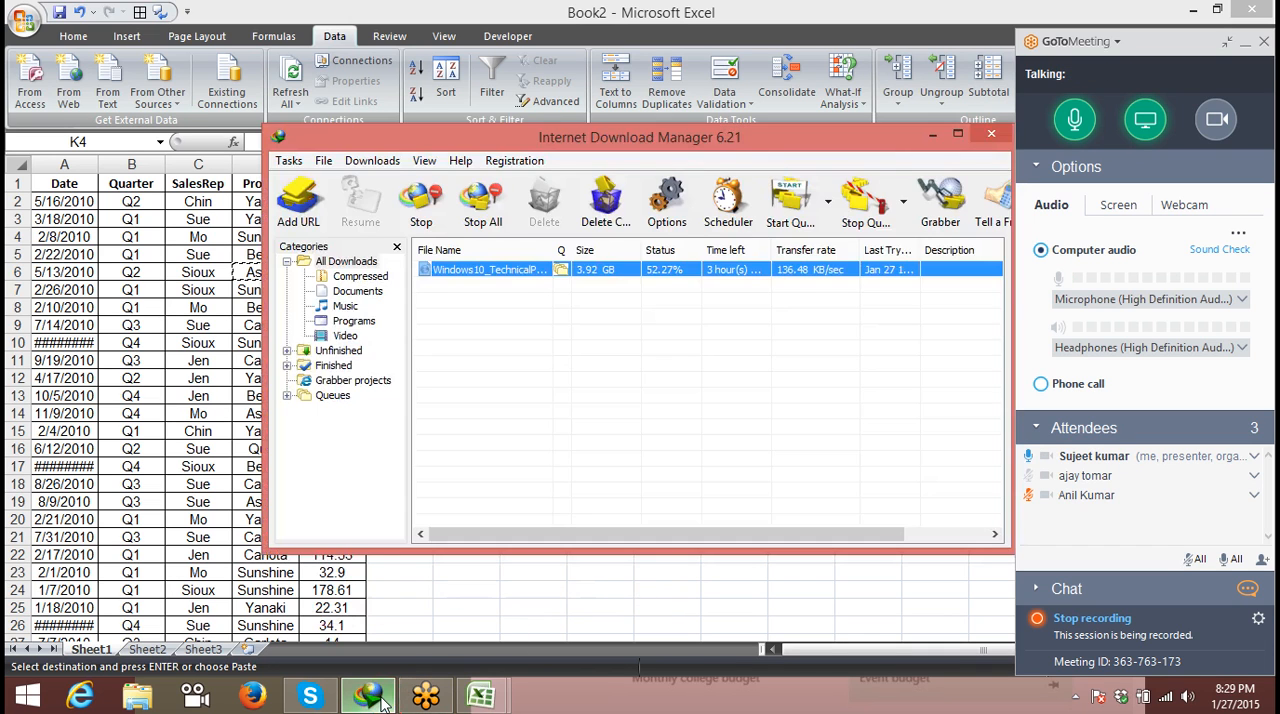
left_click(370, 697)
left_click(370, 697)
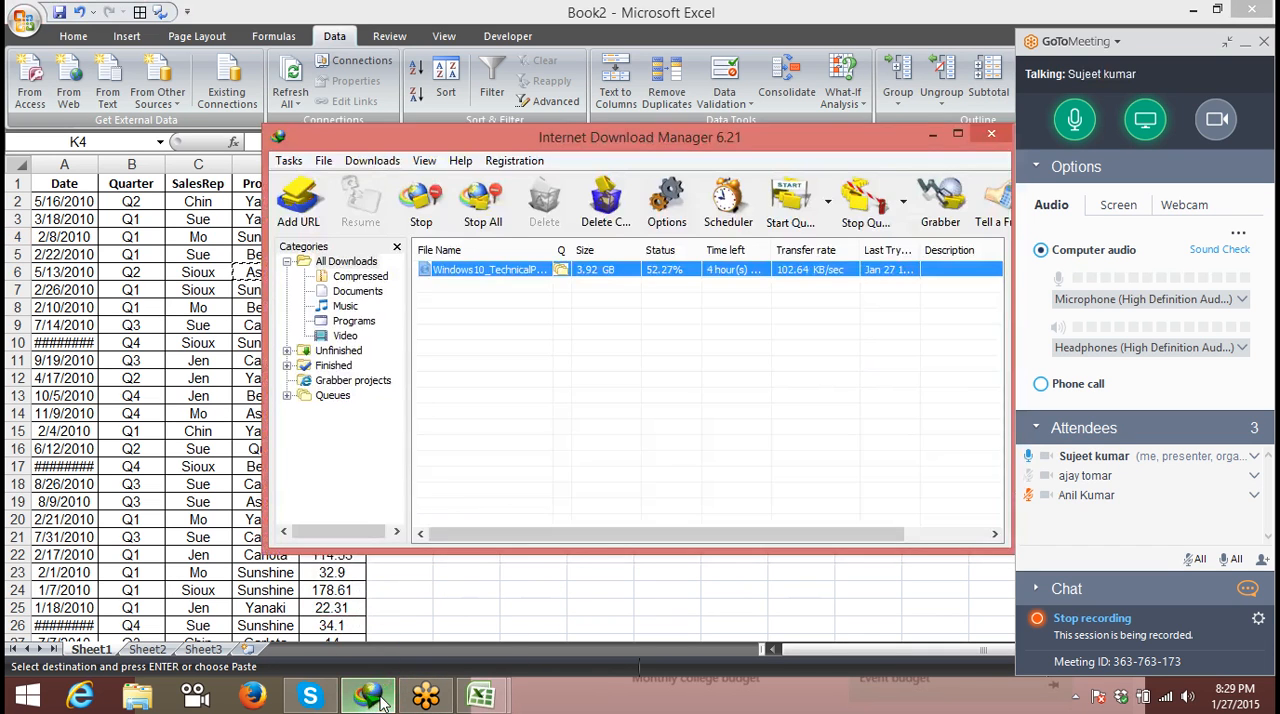
left_click(370, 697)
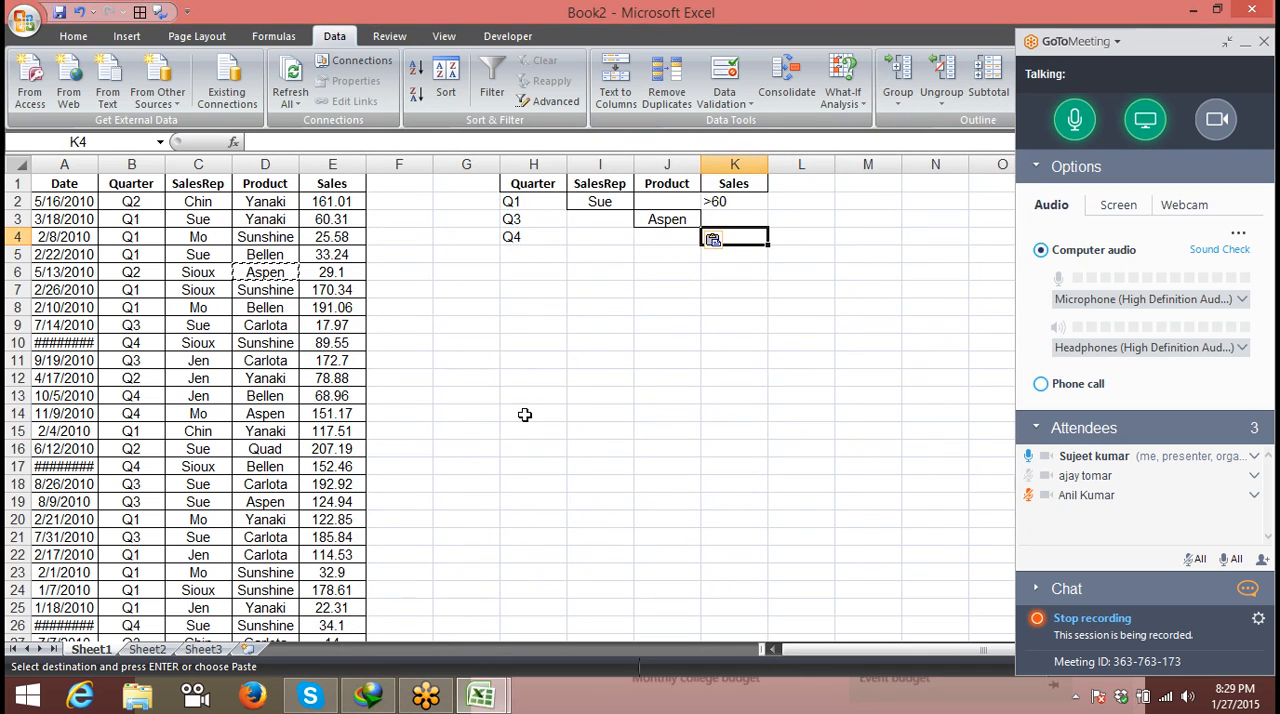
left_click(1026, 499)
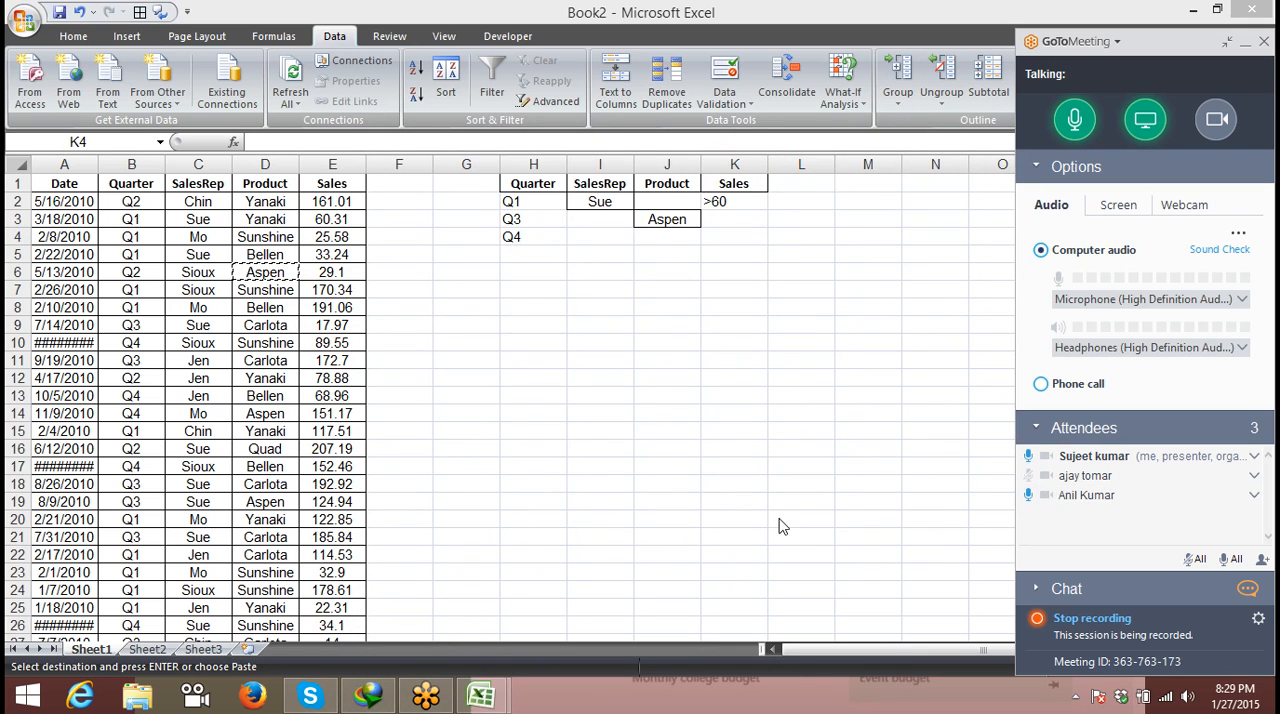
left_click(1028, 497)
- Enter the Sales criterion >100 in K4 for the Q4 row
left_click(712, 238)
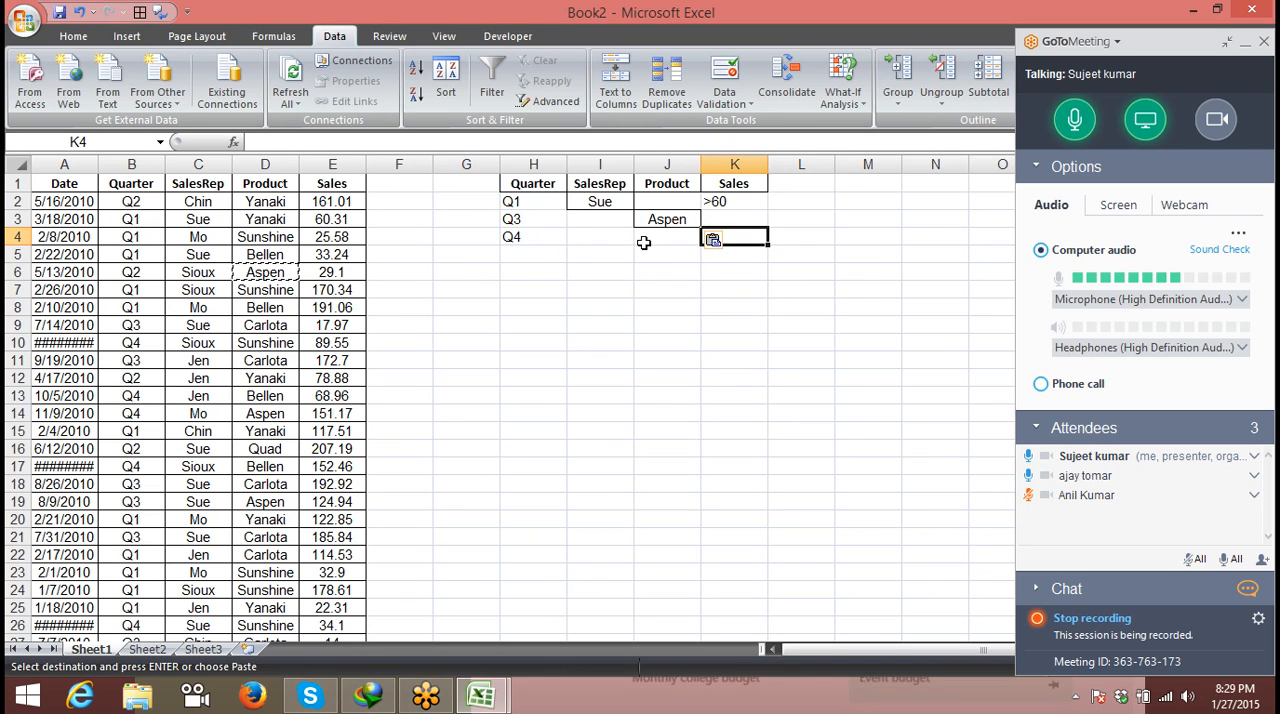
type(">100")
key("Tab")
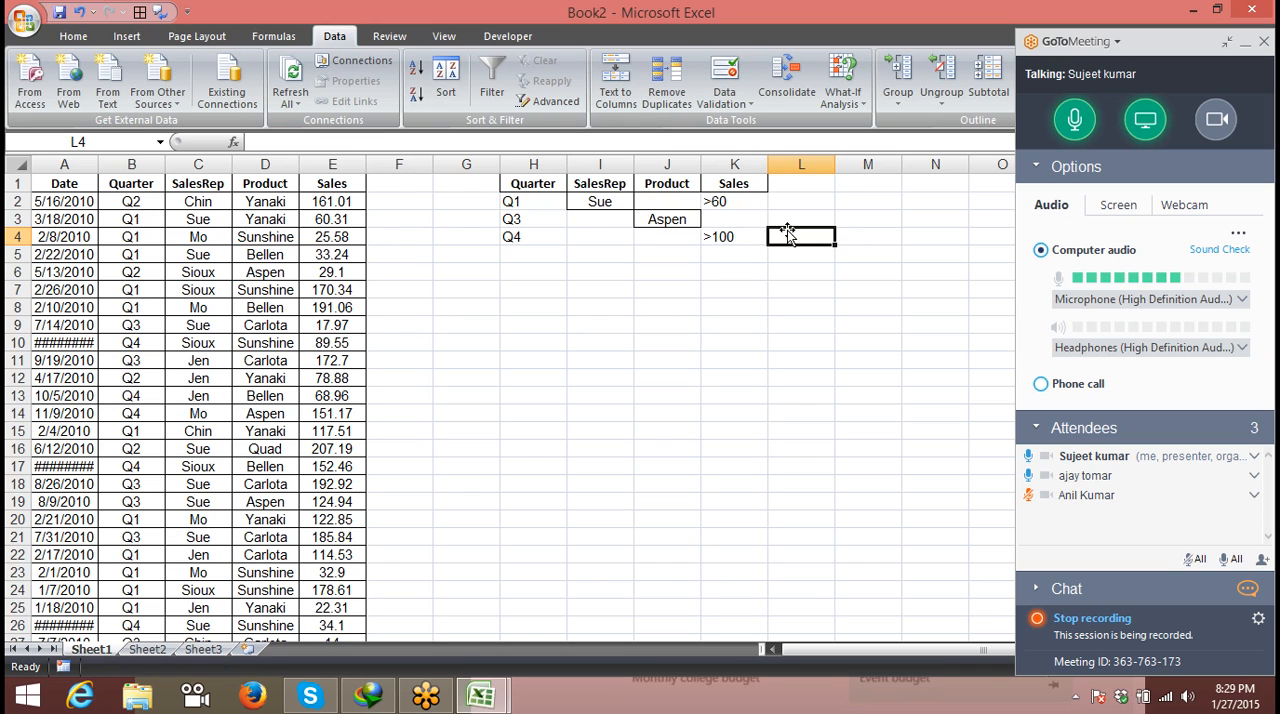
left_click(1140, 121)
left_click(1140, 121)
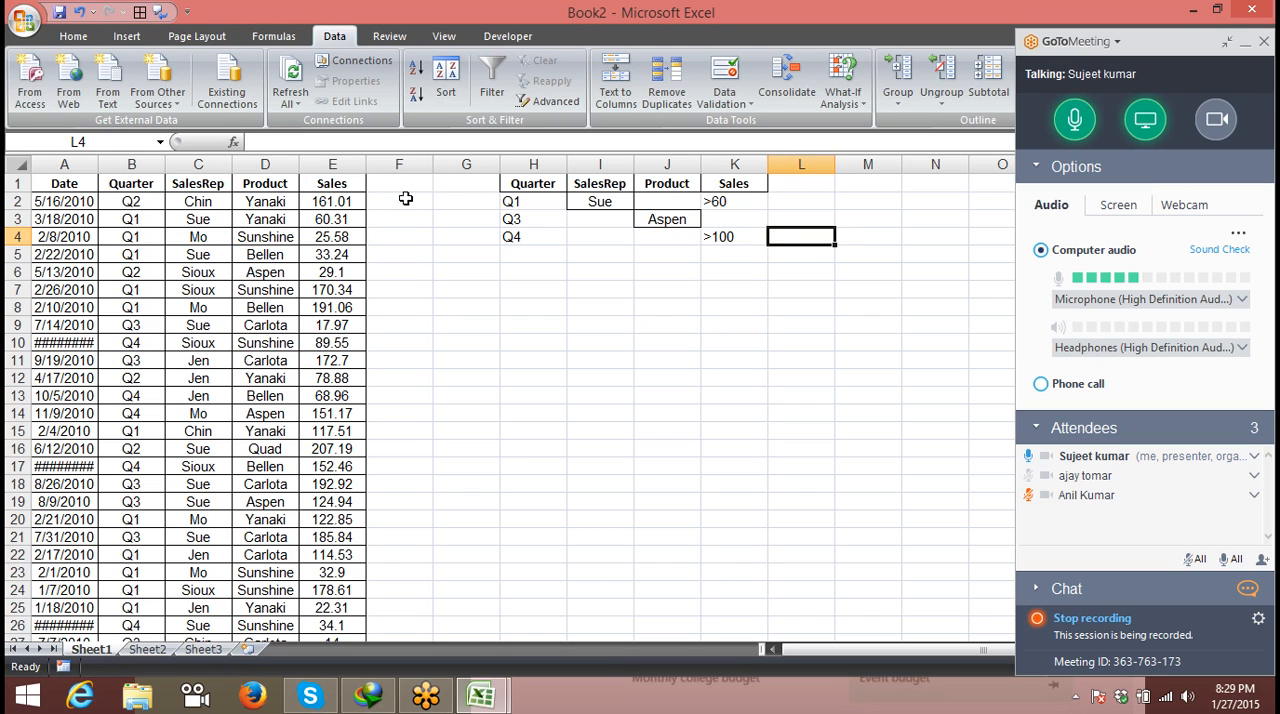
left_click(1075, 697)
left_click(410, 257)
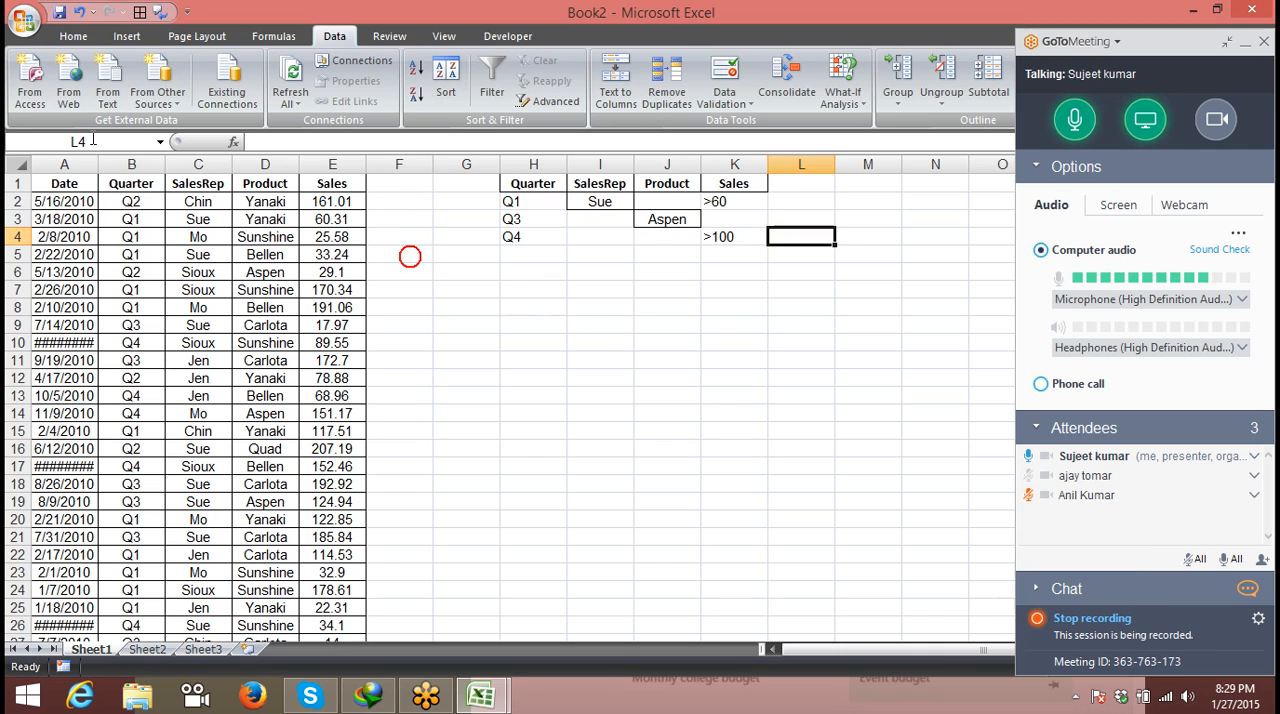
- Filter the sales list A1:E2180 in place with an advanced filter that uses H1:K4 as the criteria range
left_click(60, 184)
left_click_drag(535, 186, 725, 245)
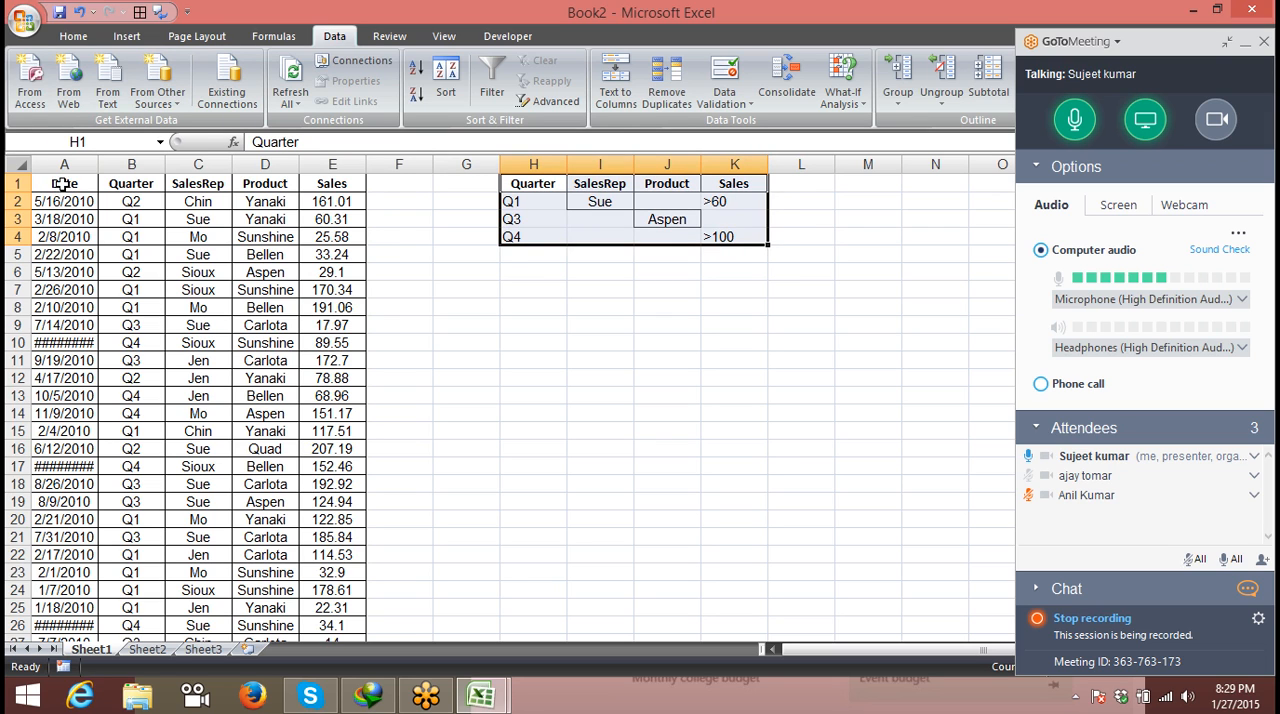
left_click(62, 184)
left_click(552, 102)
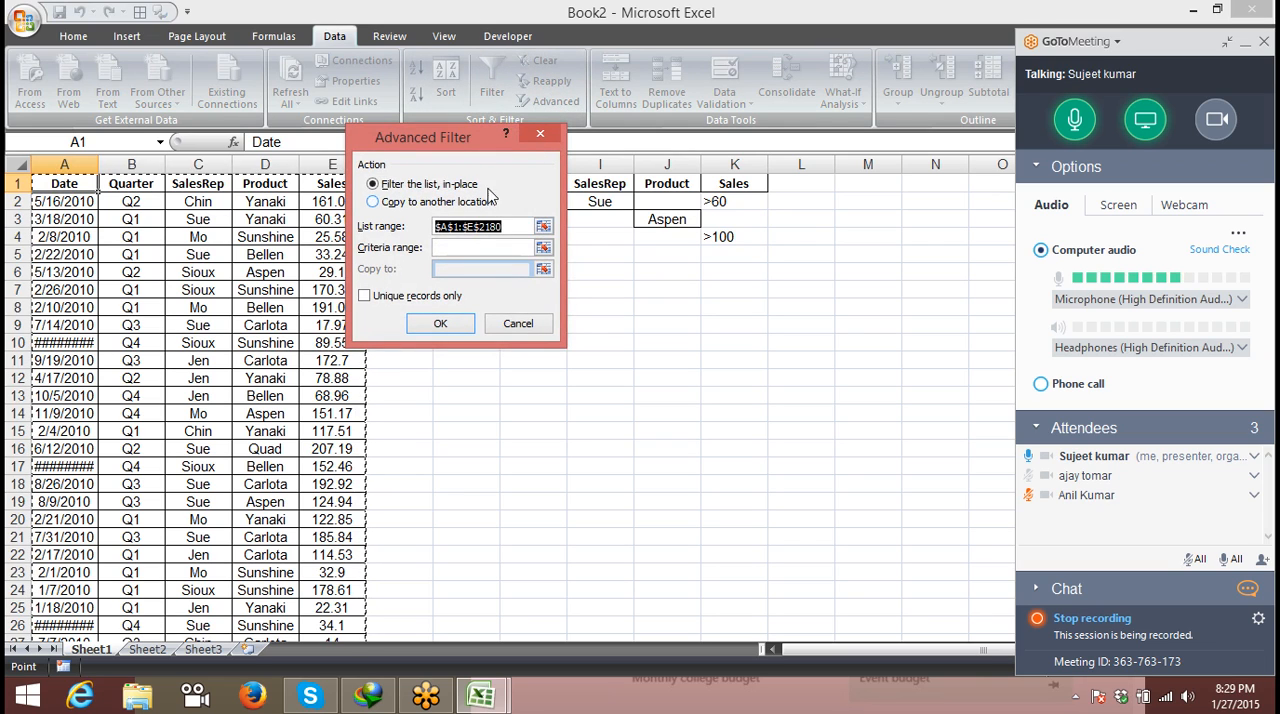
left_click_drag(471, 149, 308, 118)
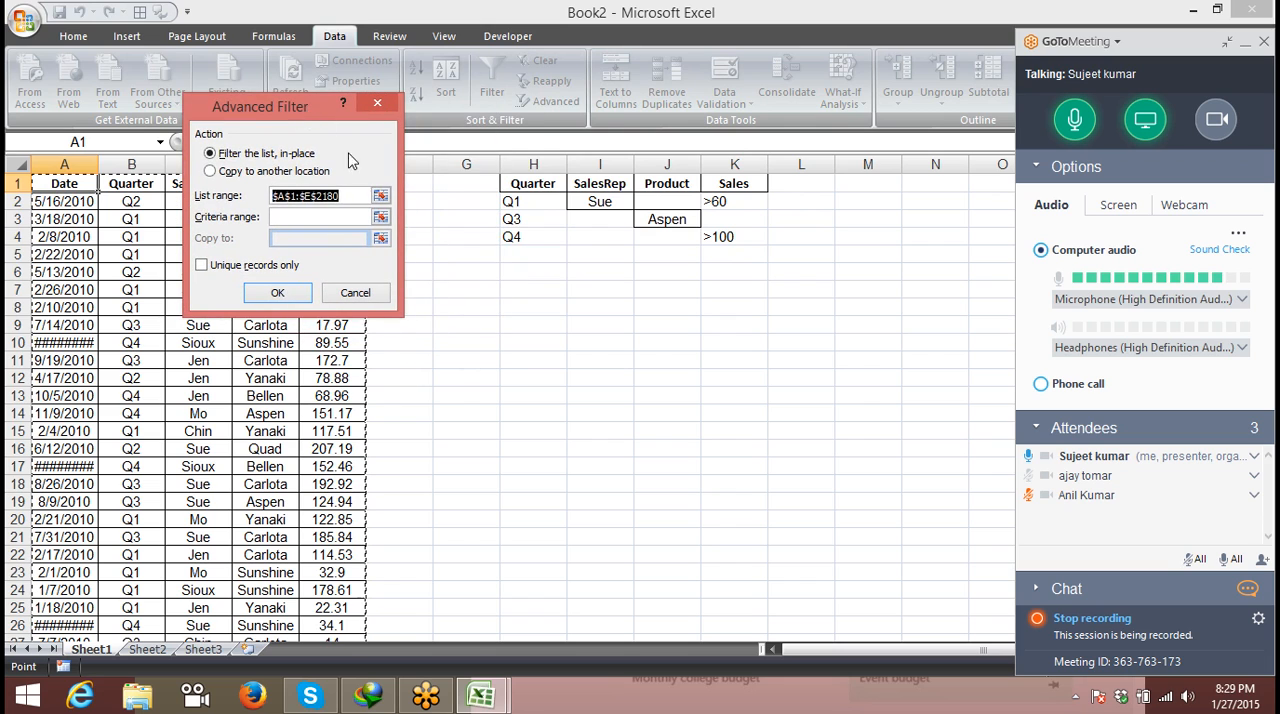
left_click(323, 221)
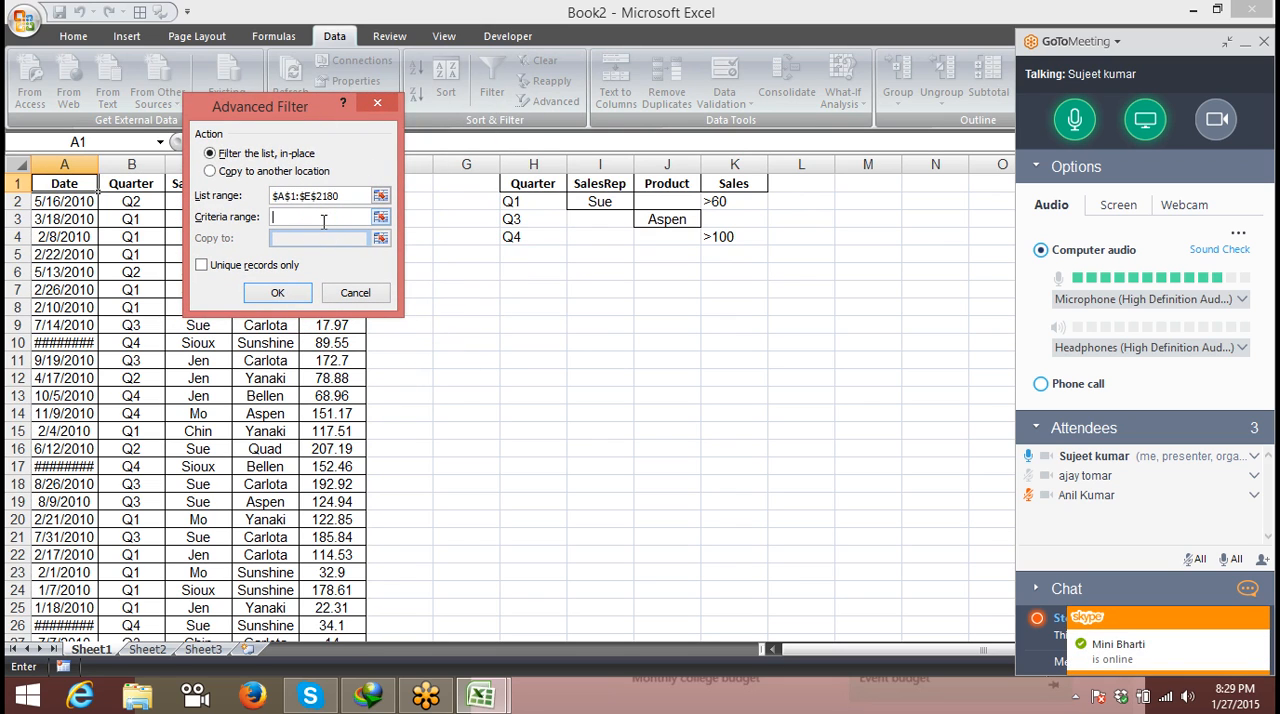
right_click(289, 710)
left_click(279, 563)
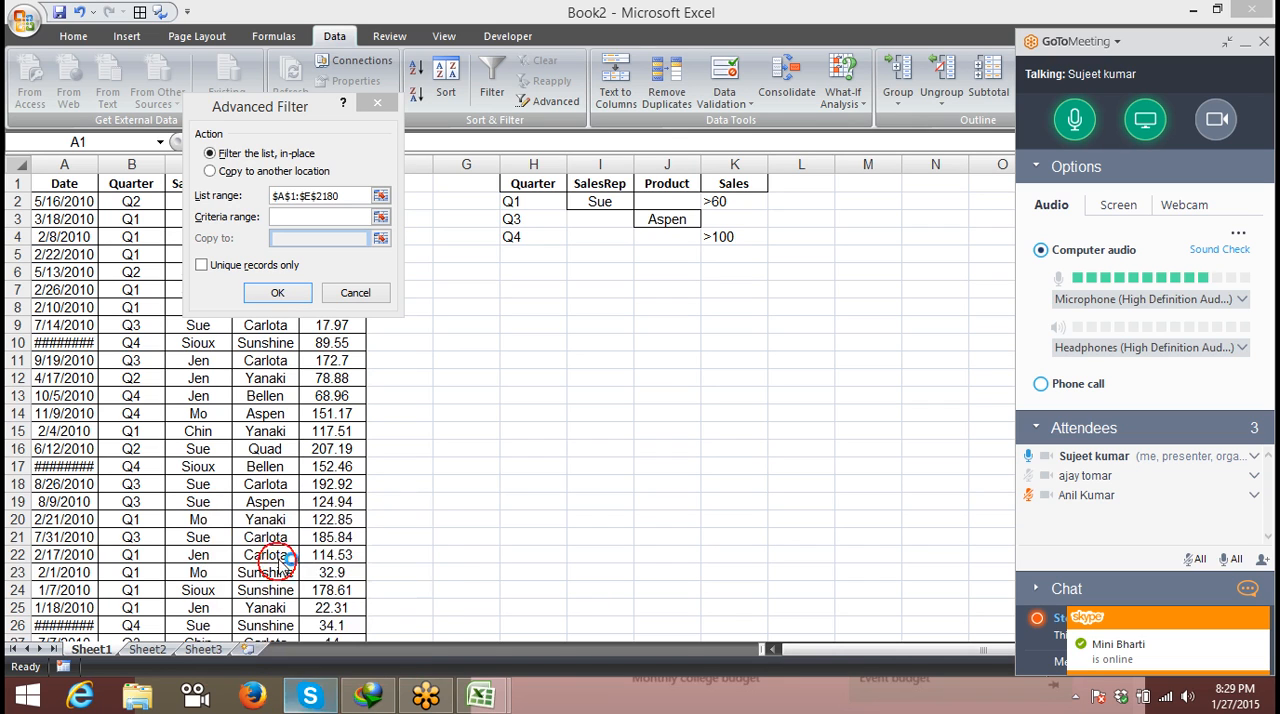
left_click(342, 216)
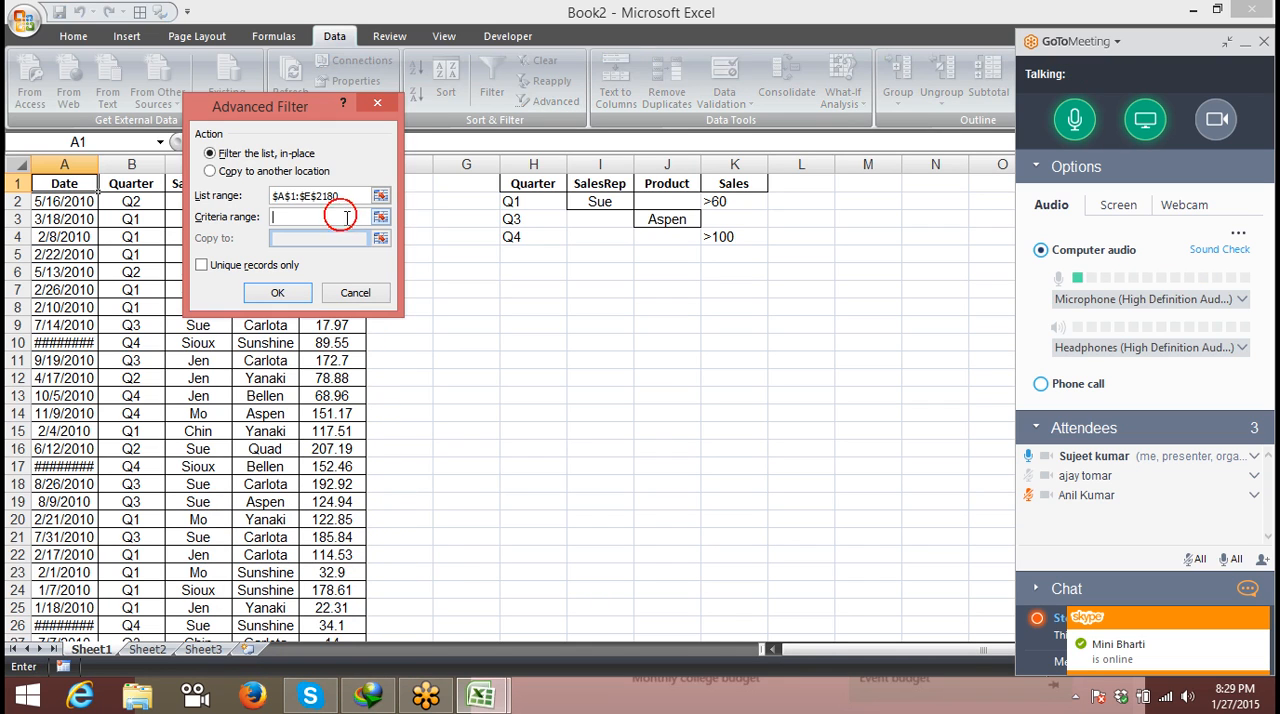
left_click_drag(534, 191, 730, 235)
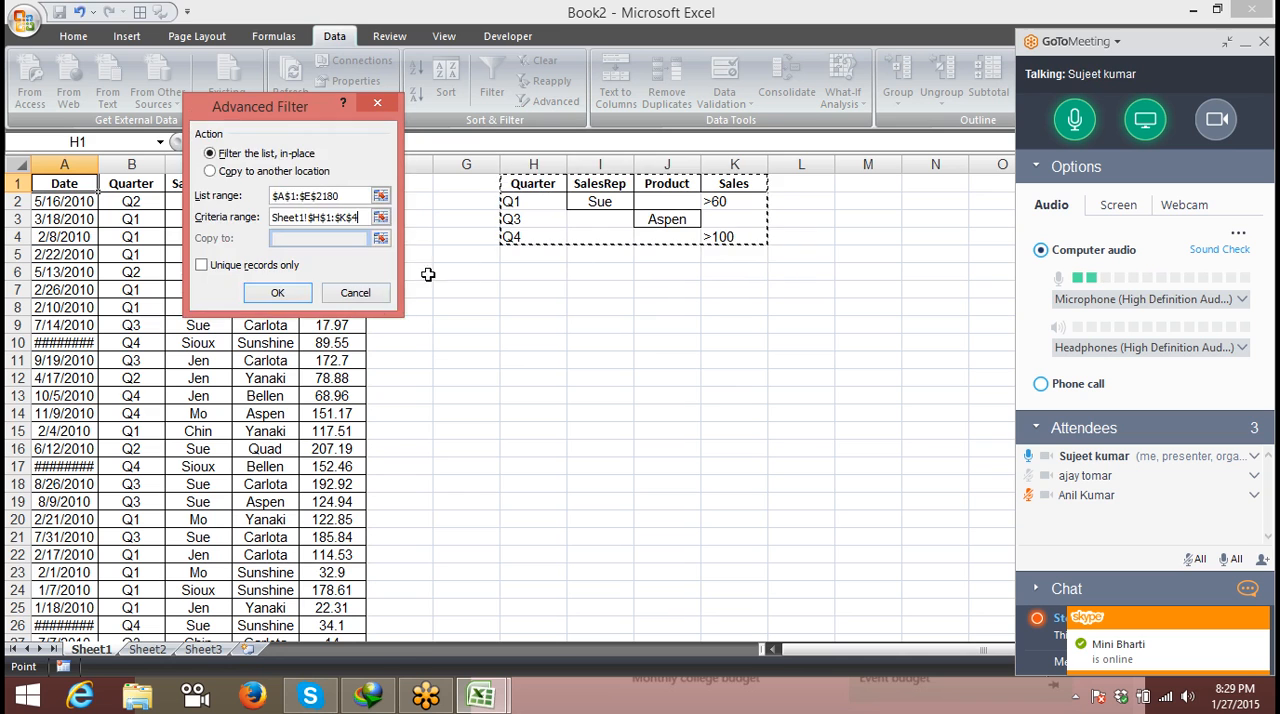
left_click(281, 296)
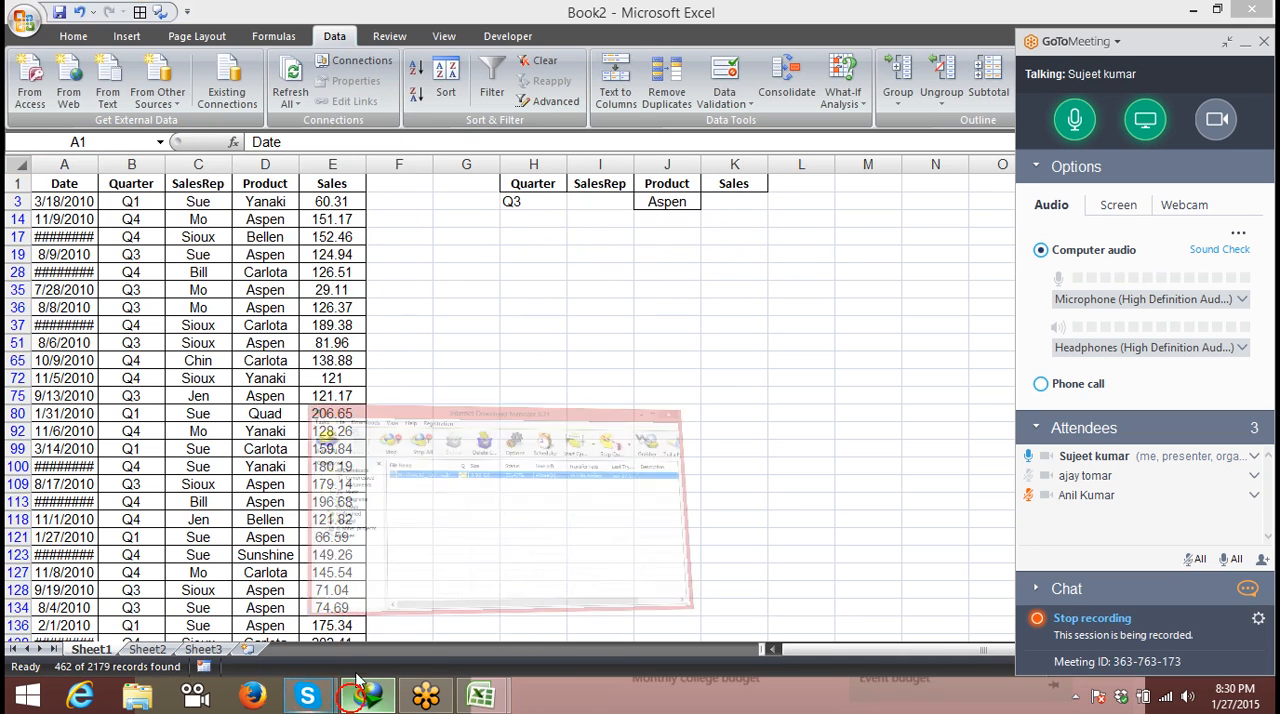
- Stop the active download in Internet Download Manager and return to the Excel workbook
left_click(355, 697)
left_click(471, 274)
right_click(472, 274)
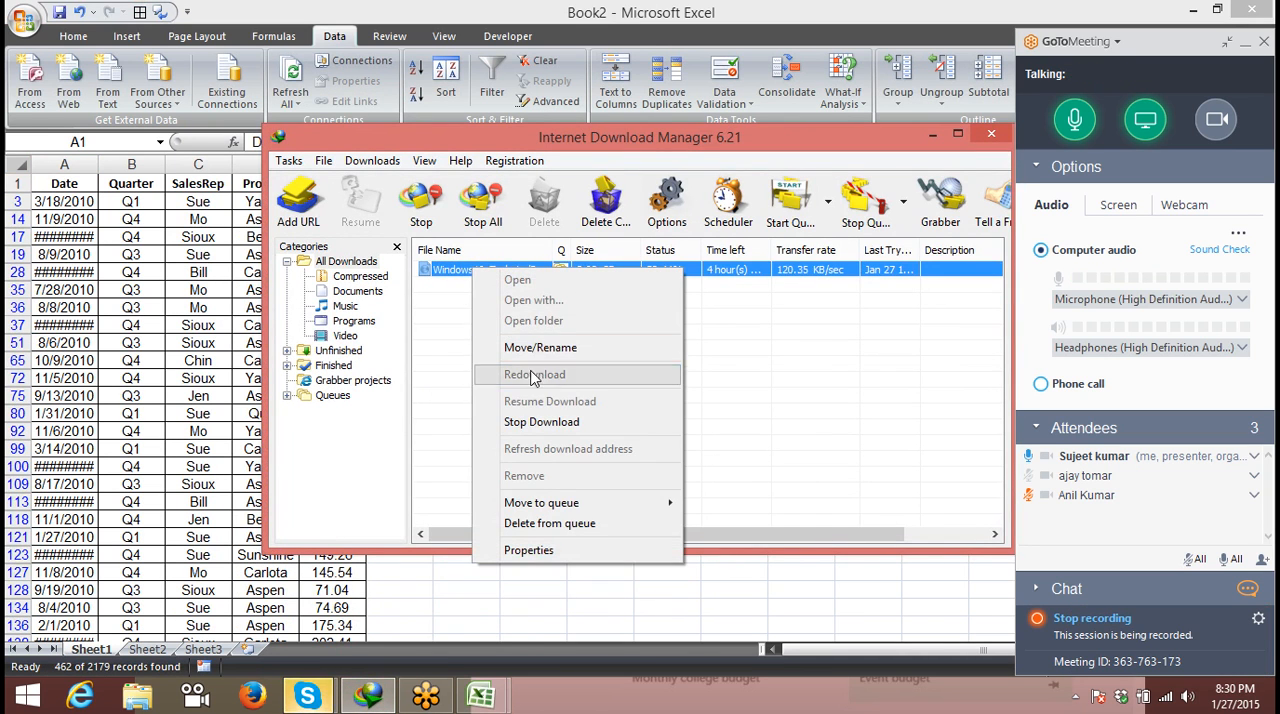
left_click(541, 421)
left_click(166, 298)
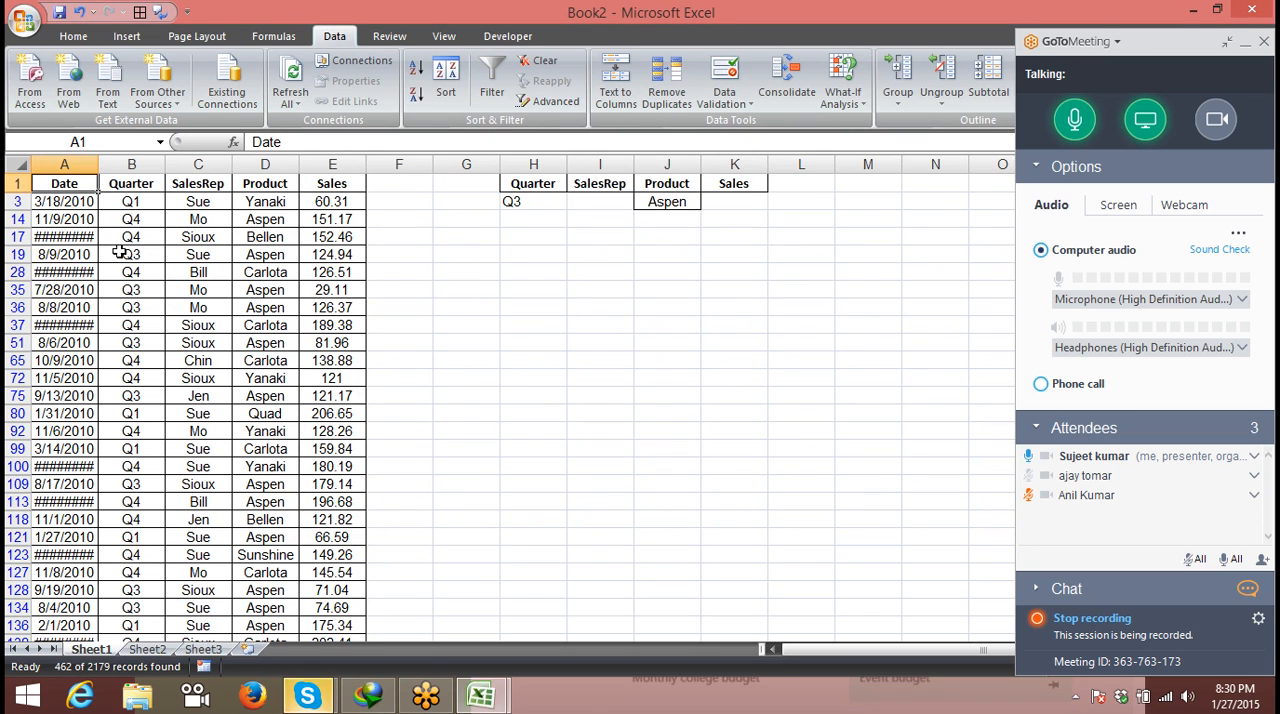
- Look over the filtered records and remove the filter from the sales list
left_click(113, 201)
left_click(116, 236)
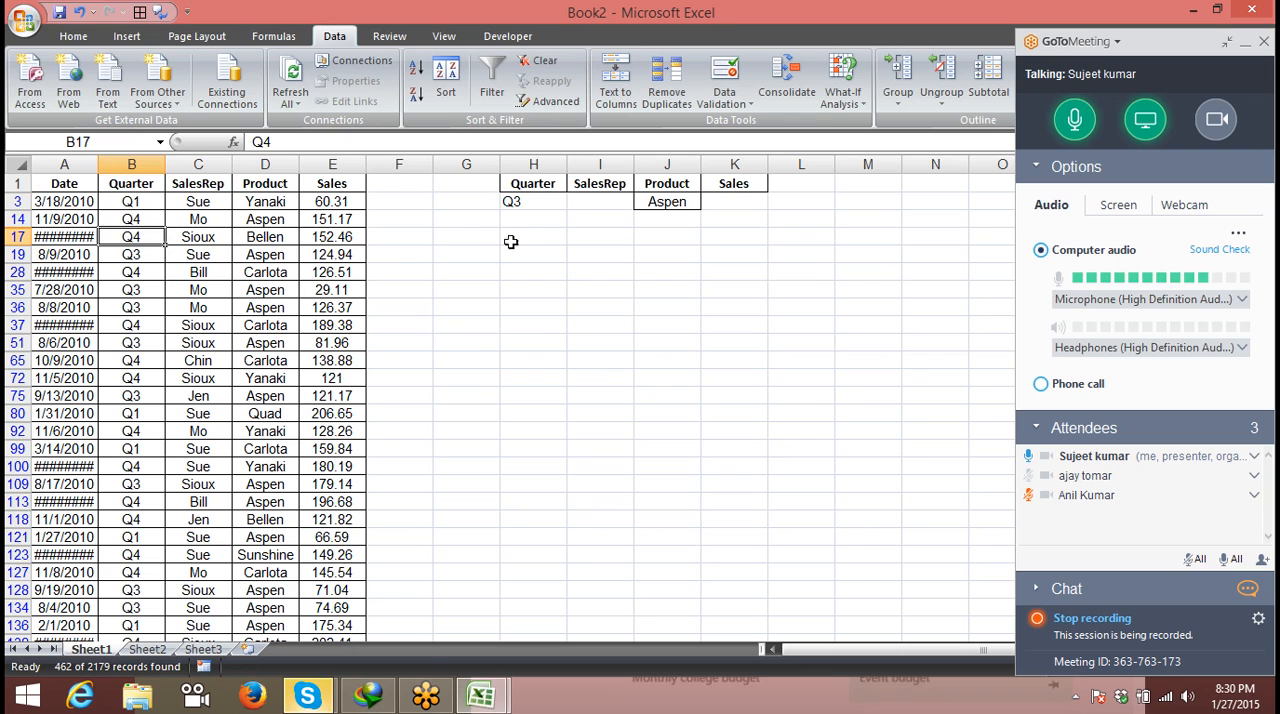
scroll(450, 241, "down", 3)
scroll(450, 241, "up", 3)
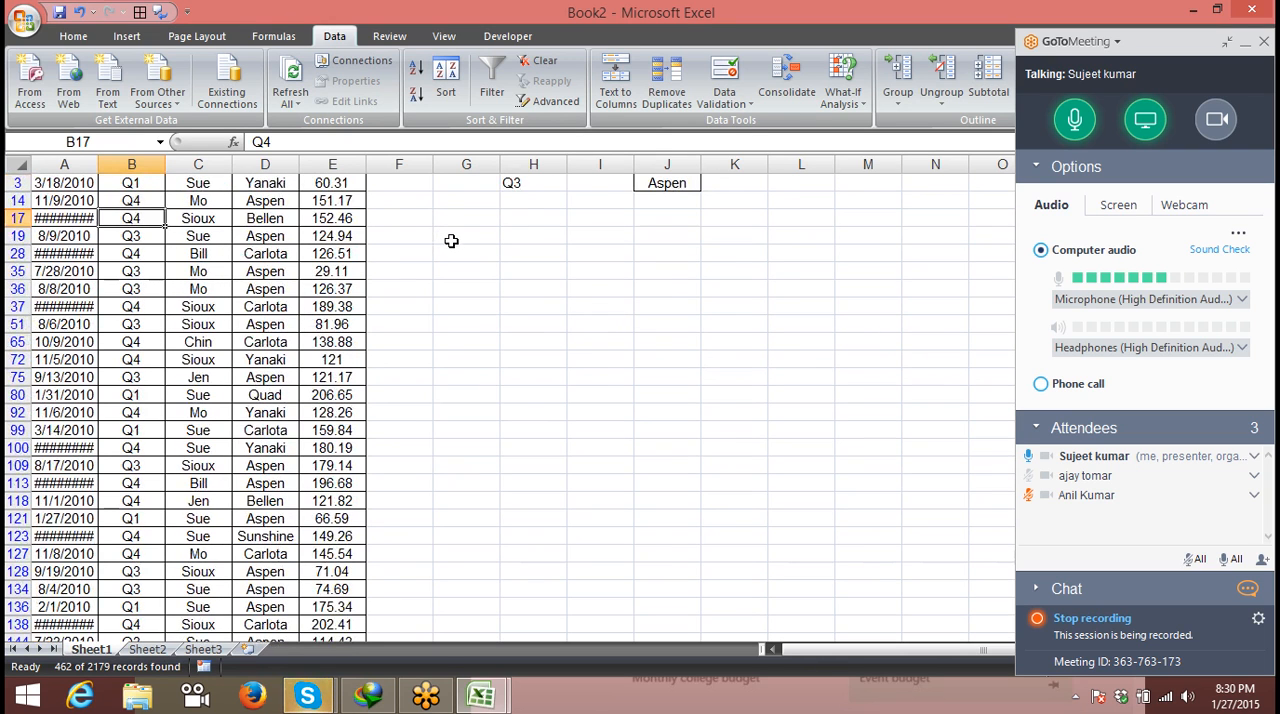
key("ctrl+shift+l")
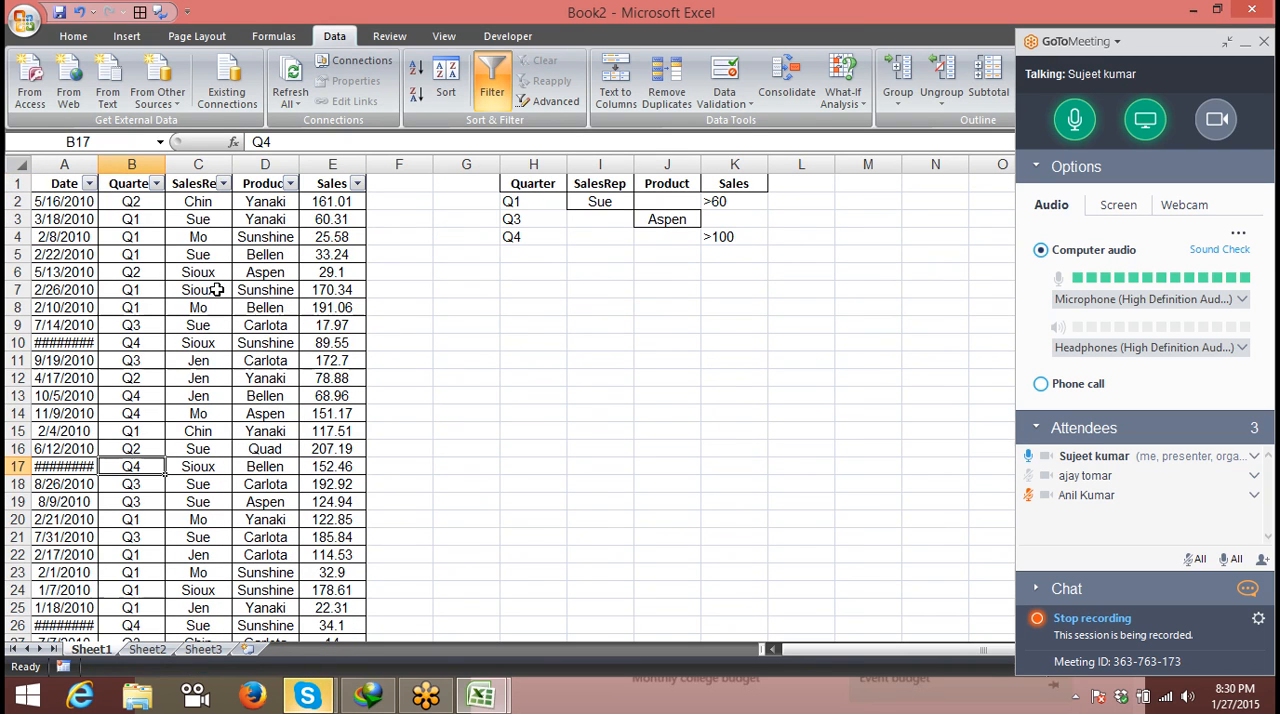
key("ctrl+shift+l")
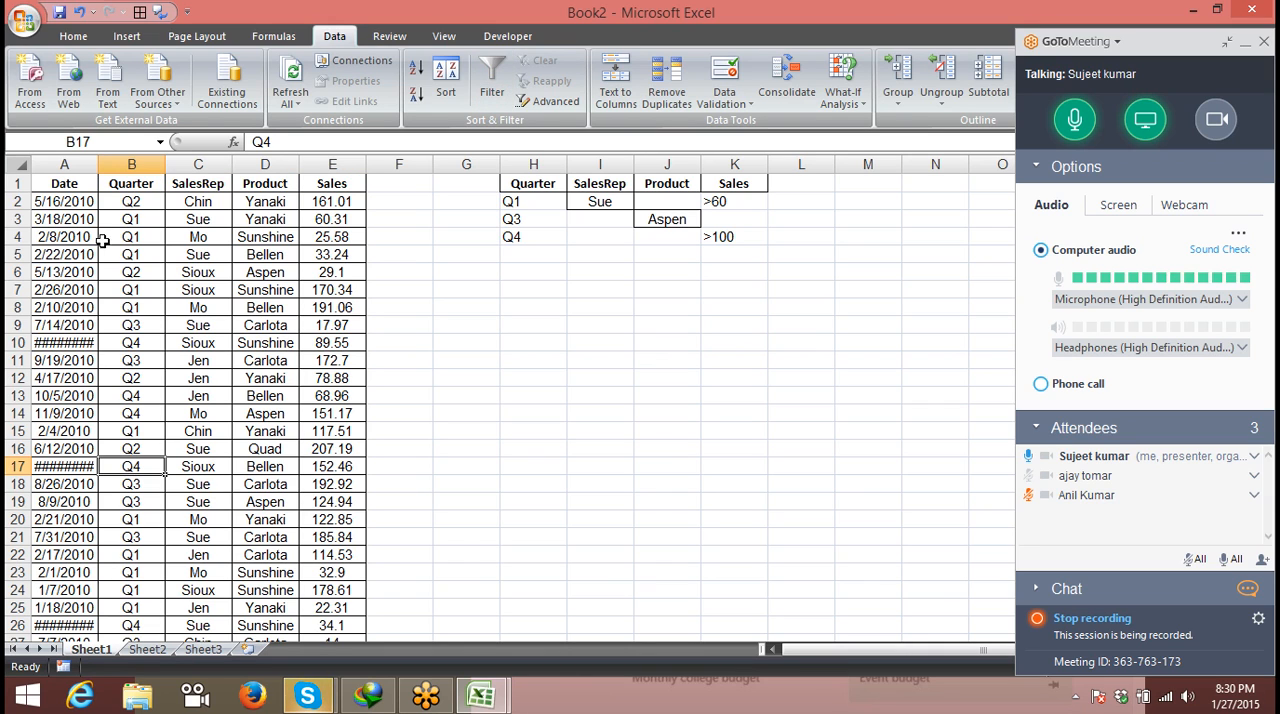
- Use an advanced filter with criteria range H1:K4 to copy the matching records from A1:E2180 to H7
left_click(79, 183)
left_click(545, 102)
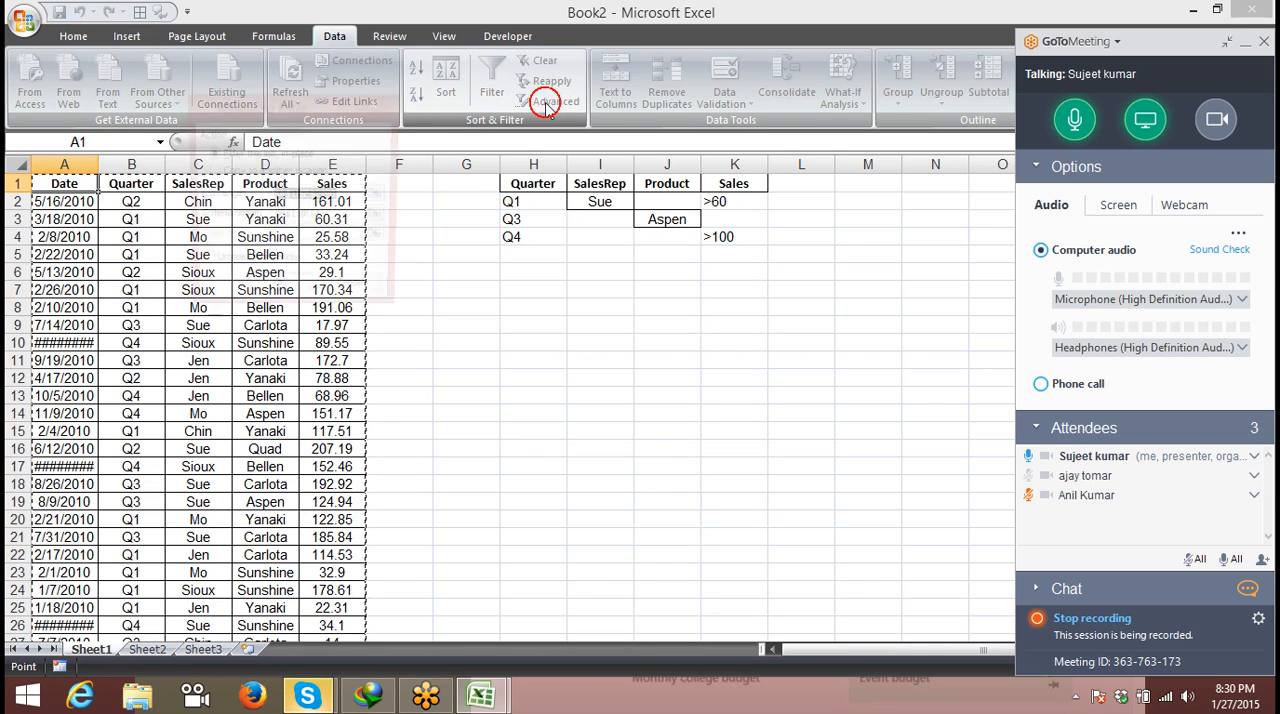
left_click(237, 173)
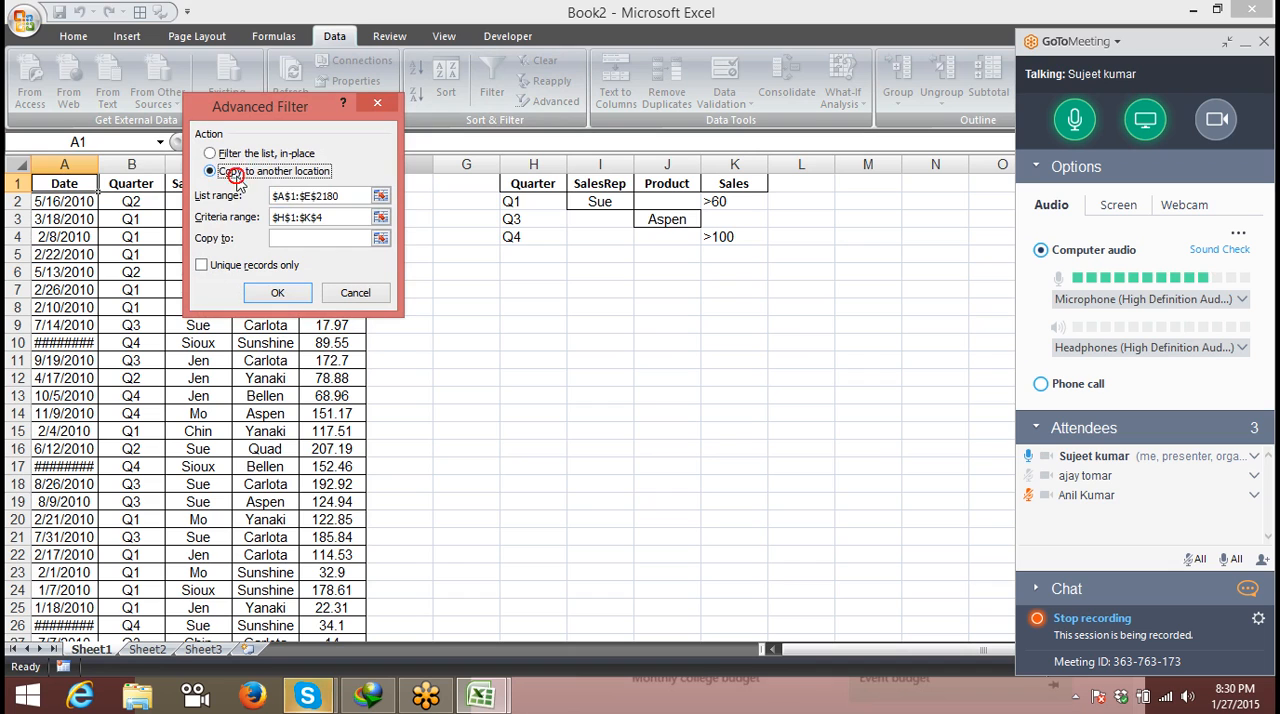
left_click(292, 240)
left_click(517, 289)
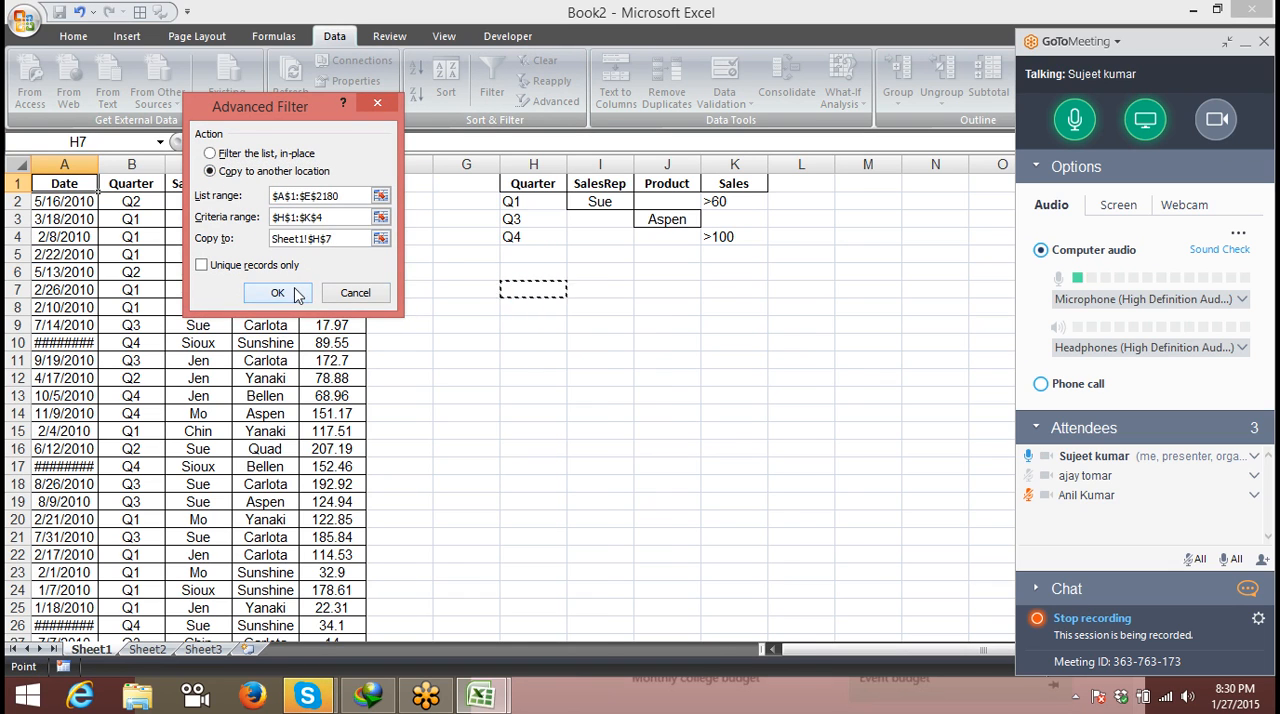
left_click(278, 293)
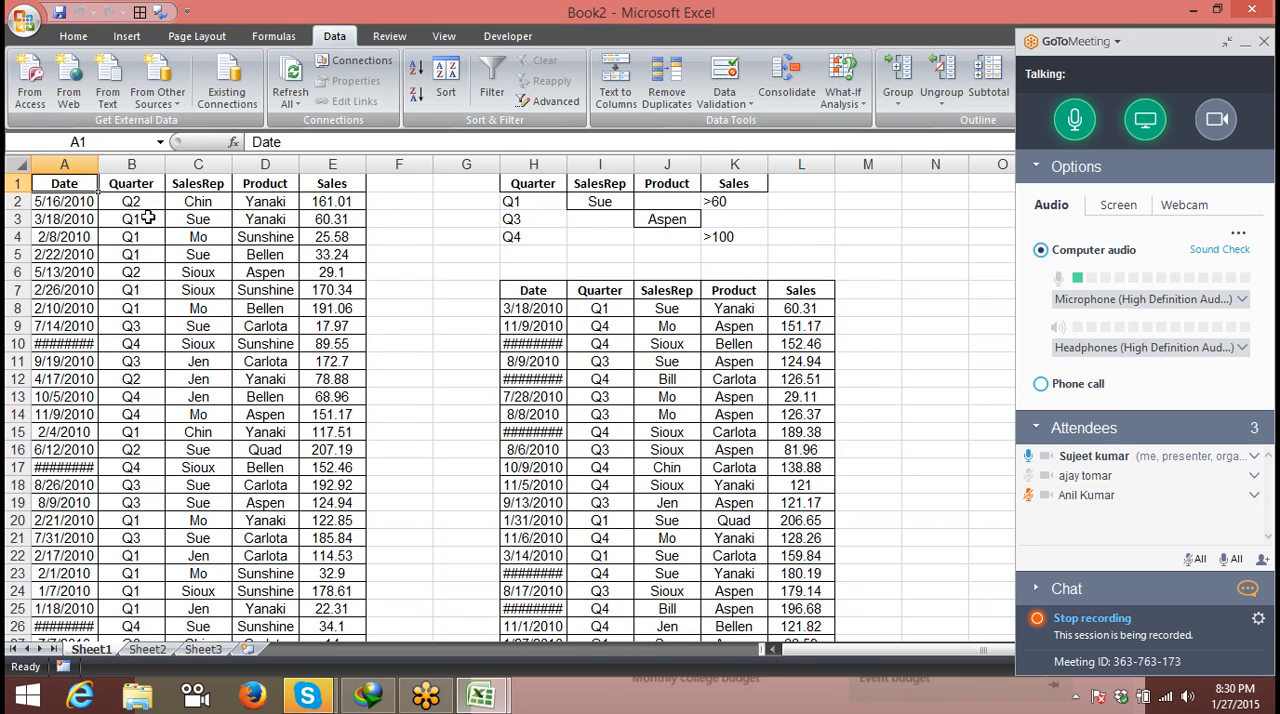
- Compare the extracted records with the Q1, Q3 and Q4 criteria rows above them
left_click_drag(563, 312, 810, 397)
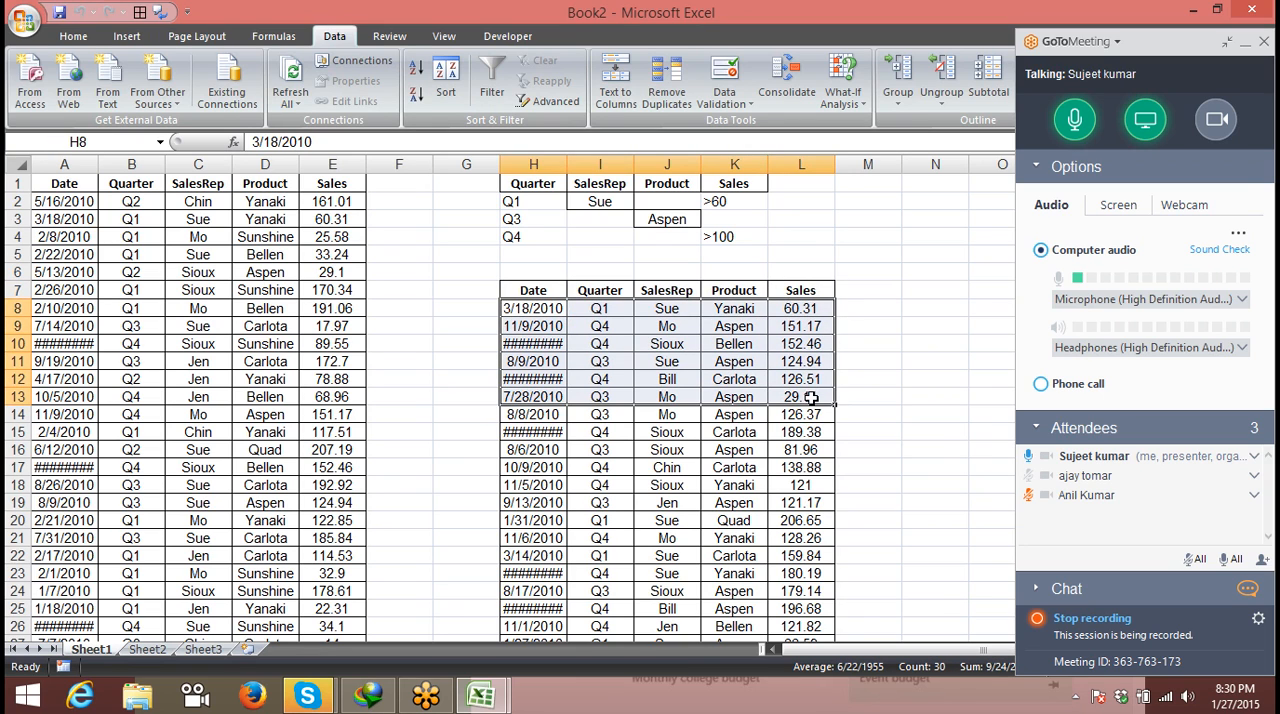
left_click(666, 216)
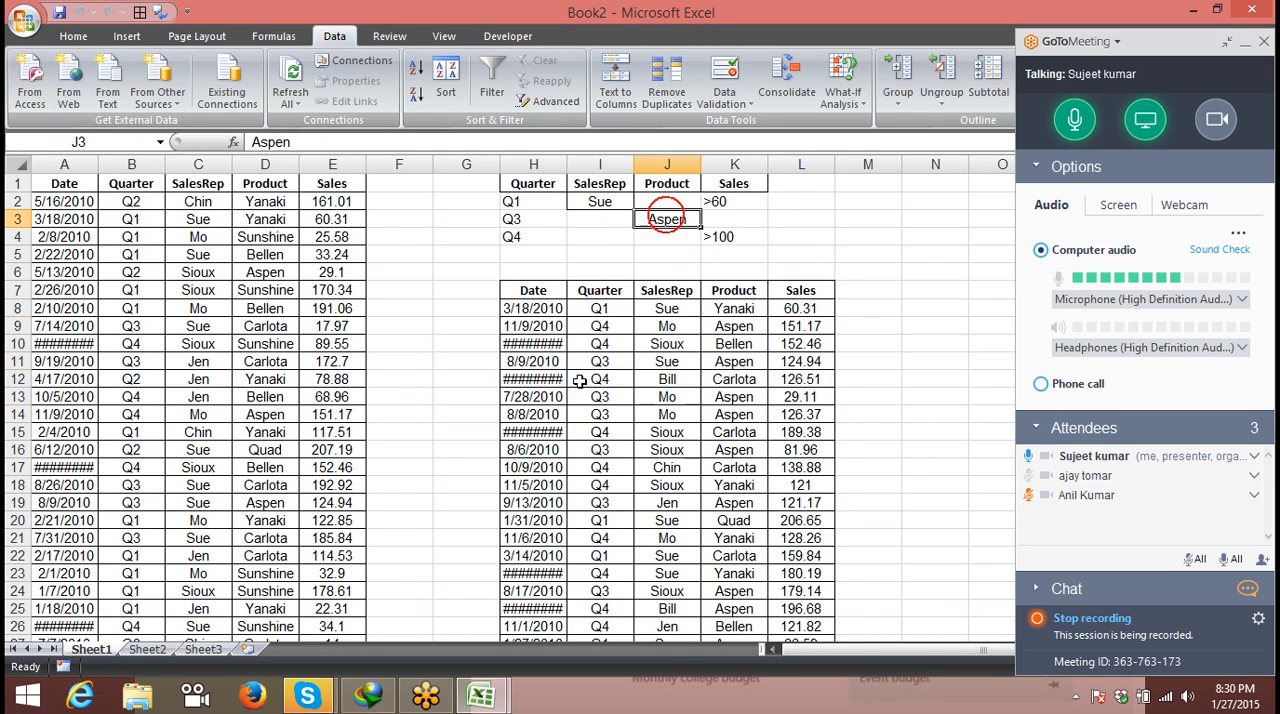
left_click_drag(575, 373, 760, 362)
left_click(530, 237)
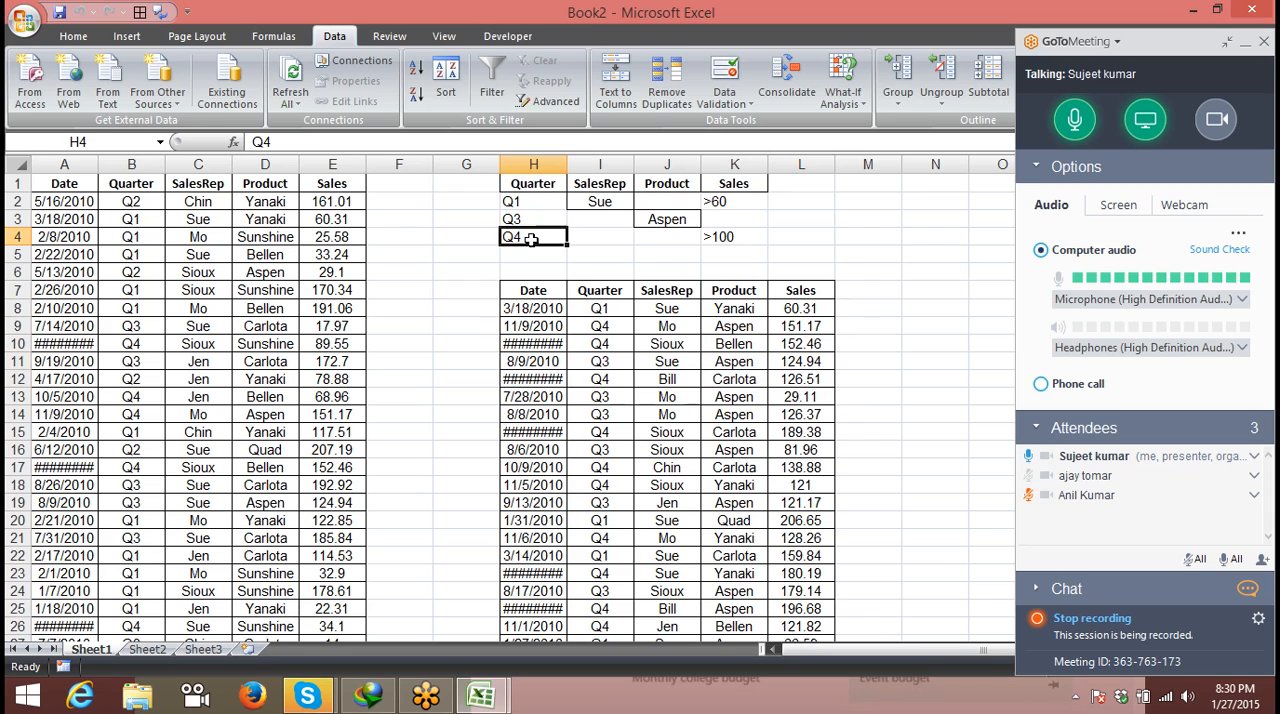
left_click_drag(582, 432, 818, 436)
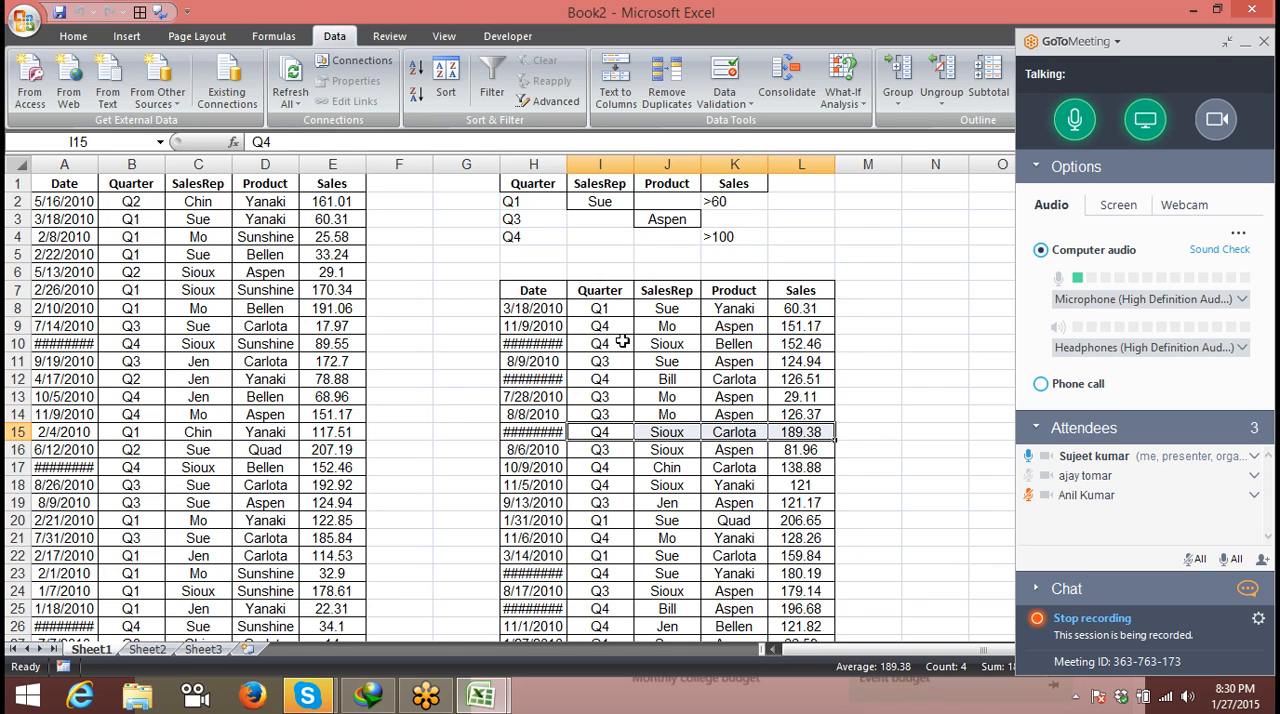
left_click(583, 330)
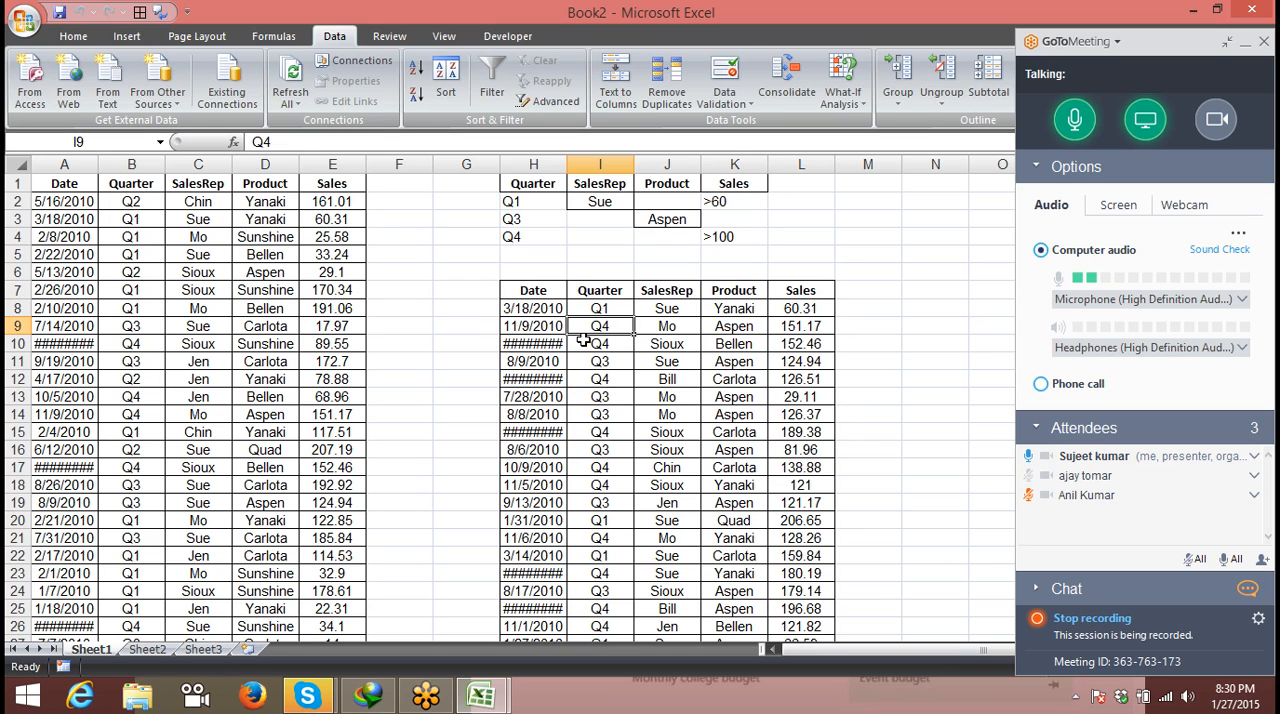
left_click_drag(561, 298, 599, 421)
left_click_drag(624, 333, 648, 309)
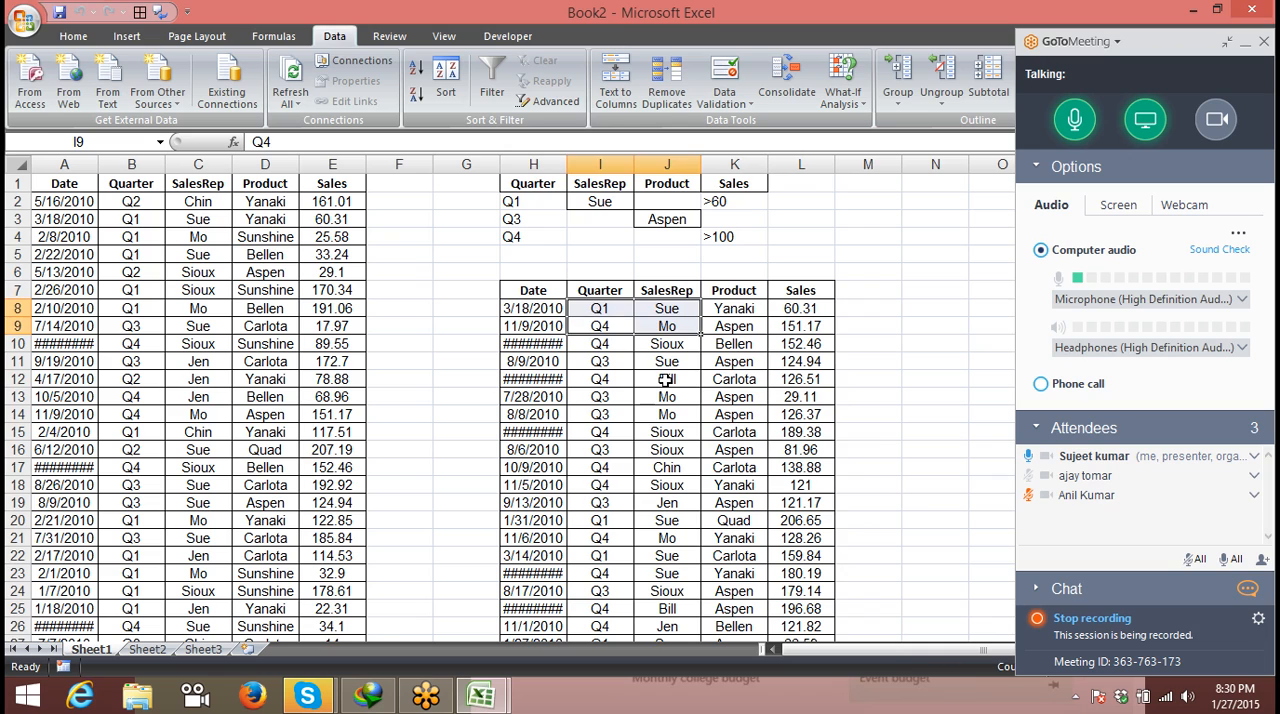
left_click(665, 380)
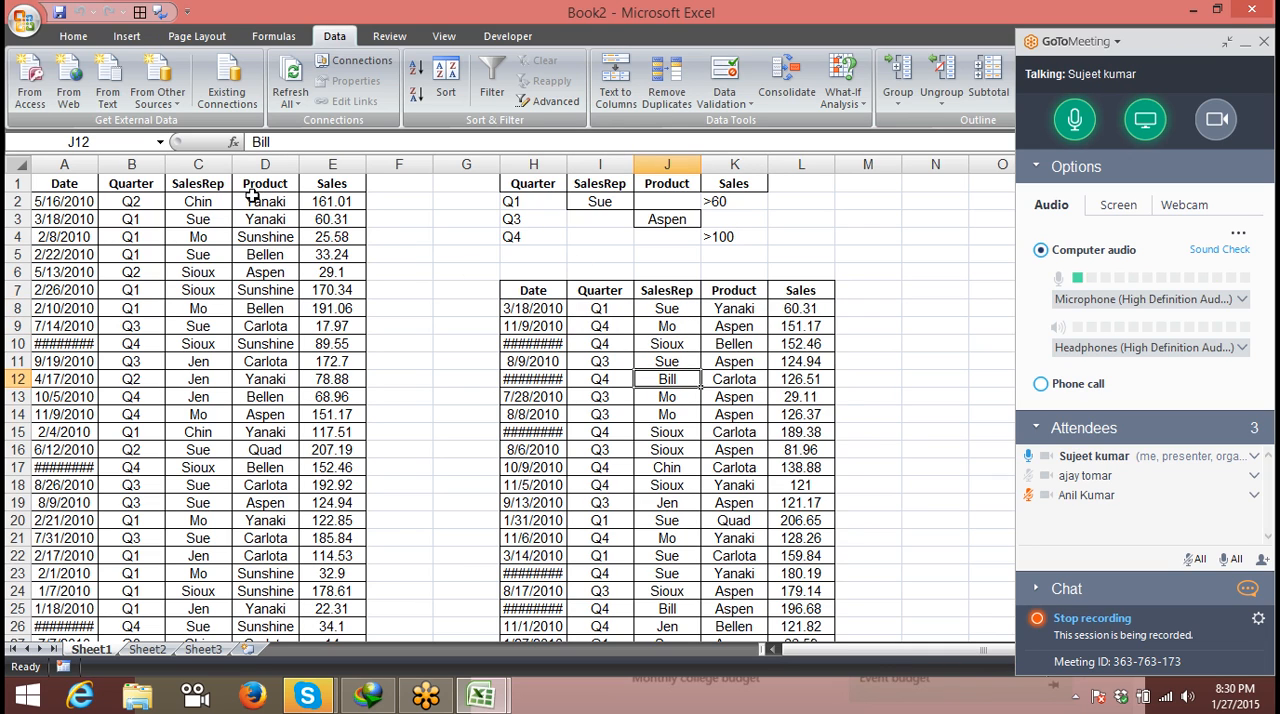
- Turn on AutoFilter for the sales list, explore the Quarter column's filter choices, and turn it off again
left_click(73, 194)
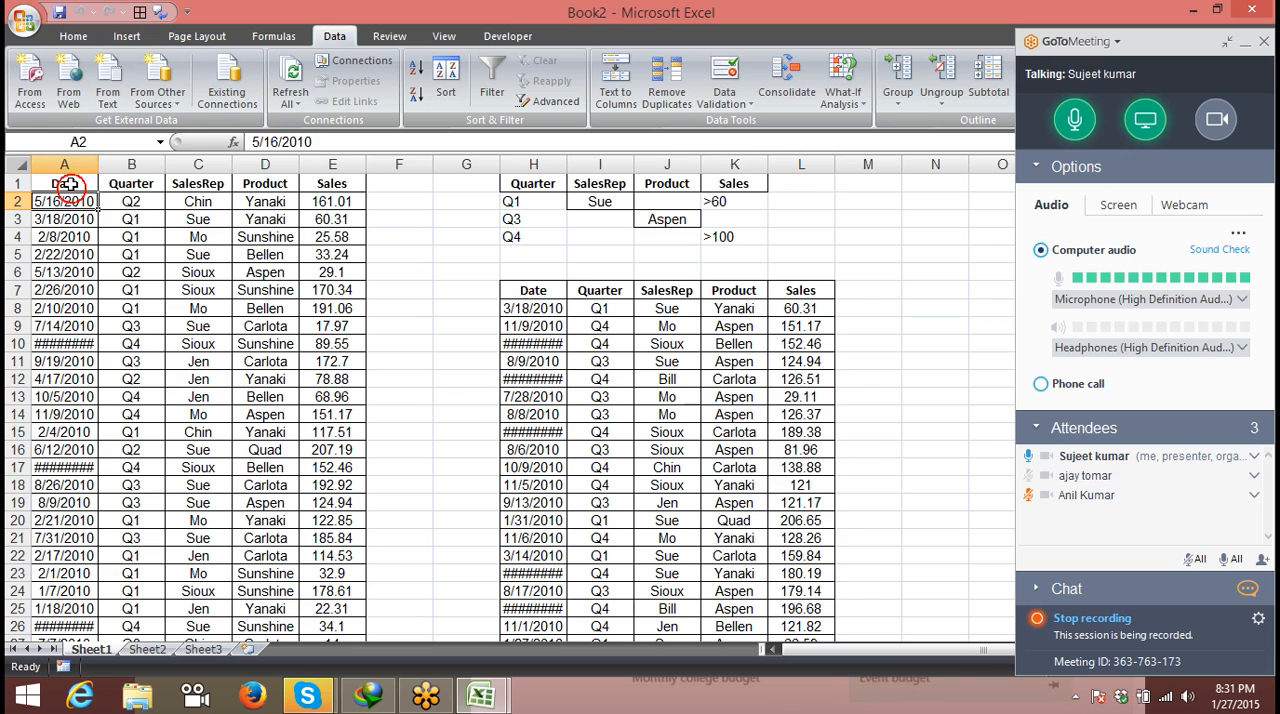
left_click(70, 185)
key("ctrl+shift+l")
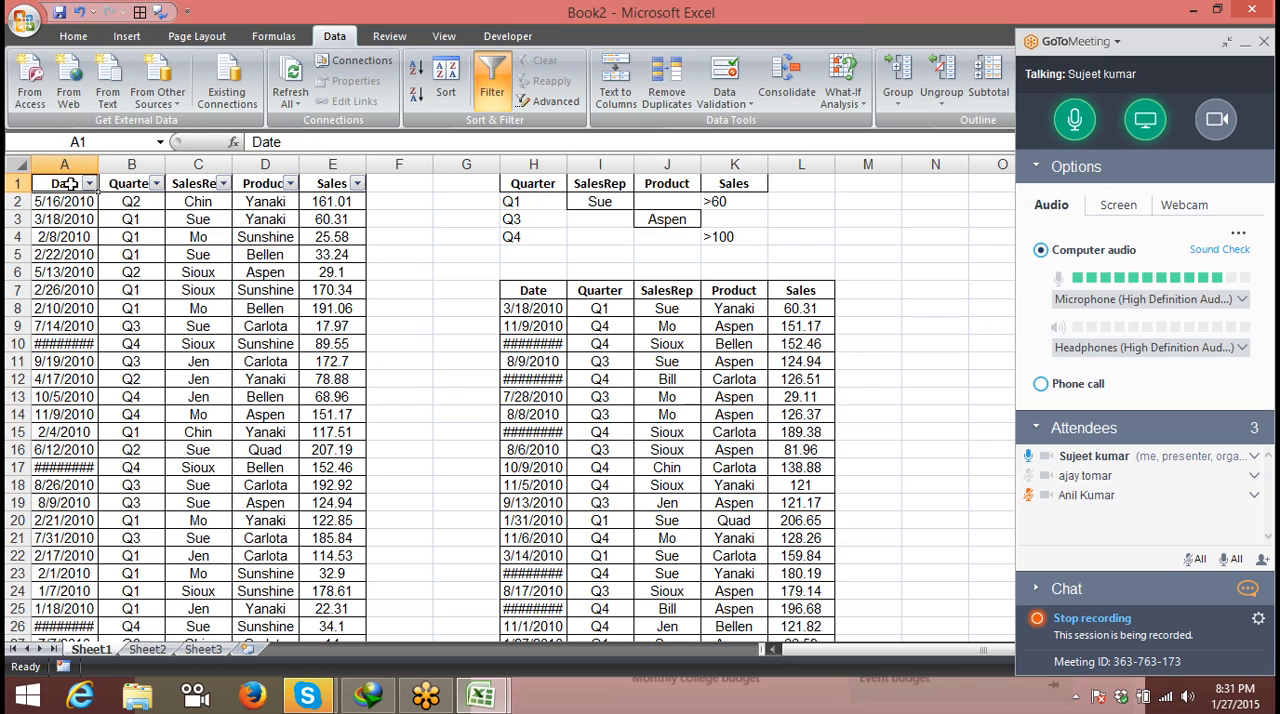
left_click(155, 183)
left_click(62, 330)
left_click(62, 345)
left_click(99, 497)
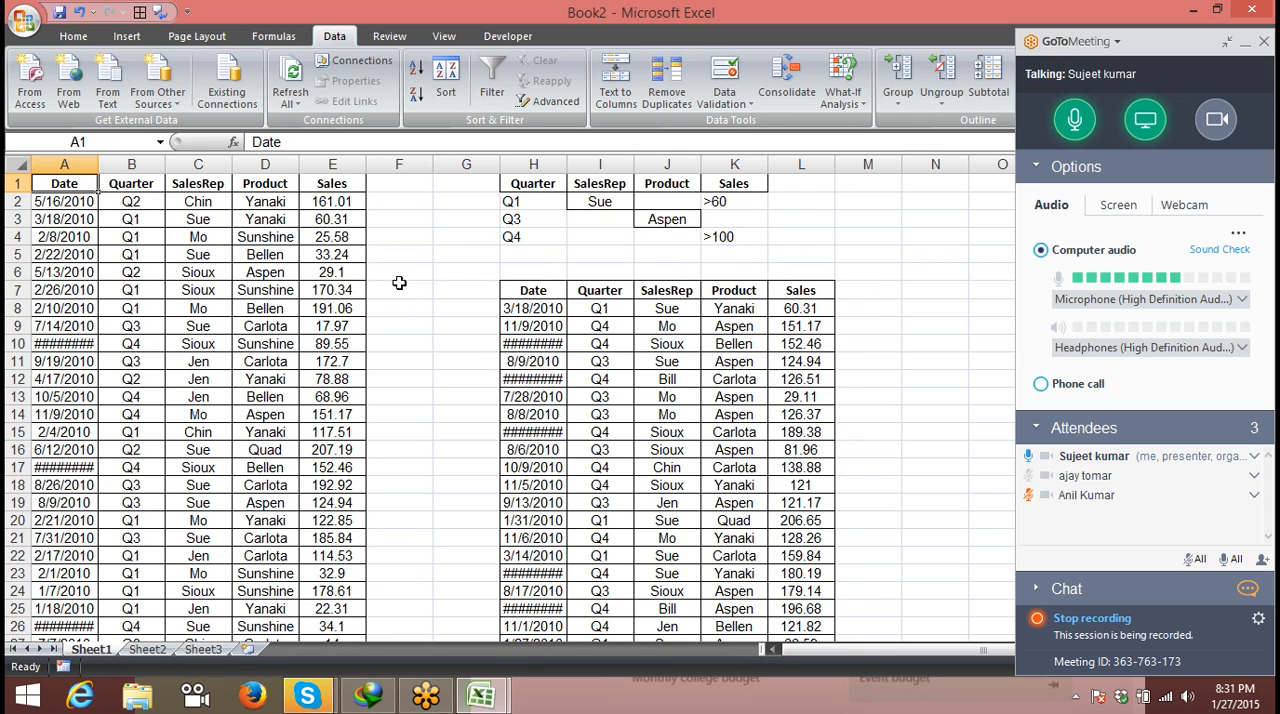
- Delete the extracted records below the criteria range by clearing columns G to M from row 6 down, and return to A1
left_click(482, 280)
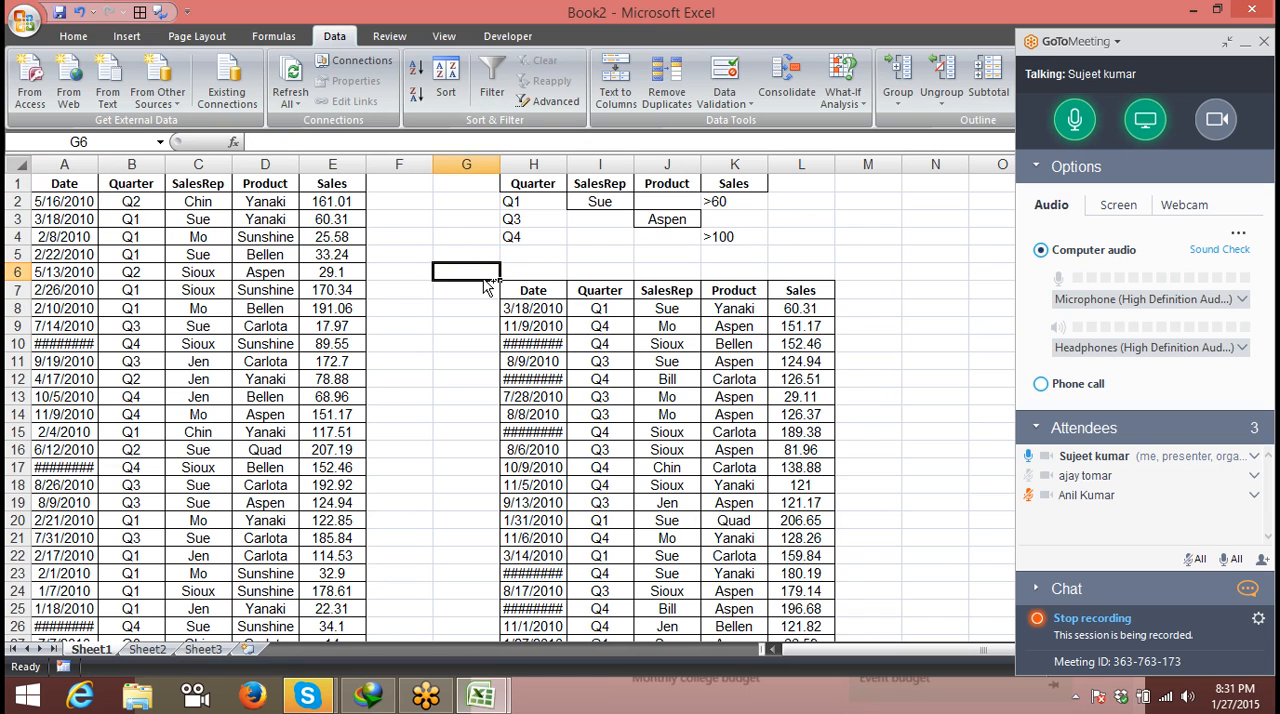
key("ctrl+shift+Right")
key("Left")
key("Right")
key("shift+Right")
key("shift+Right")
key("shift+Right")
key("shift+Right")
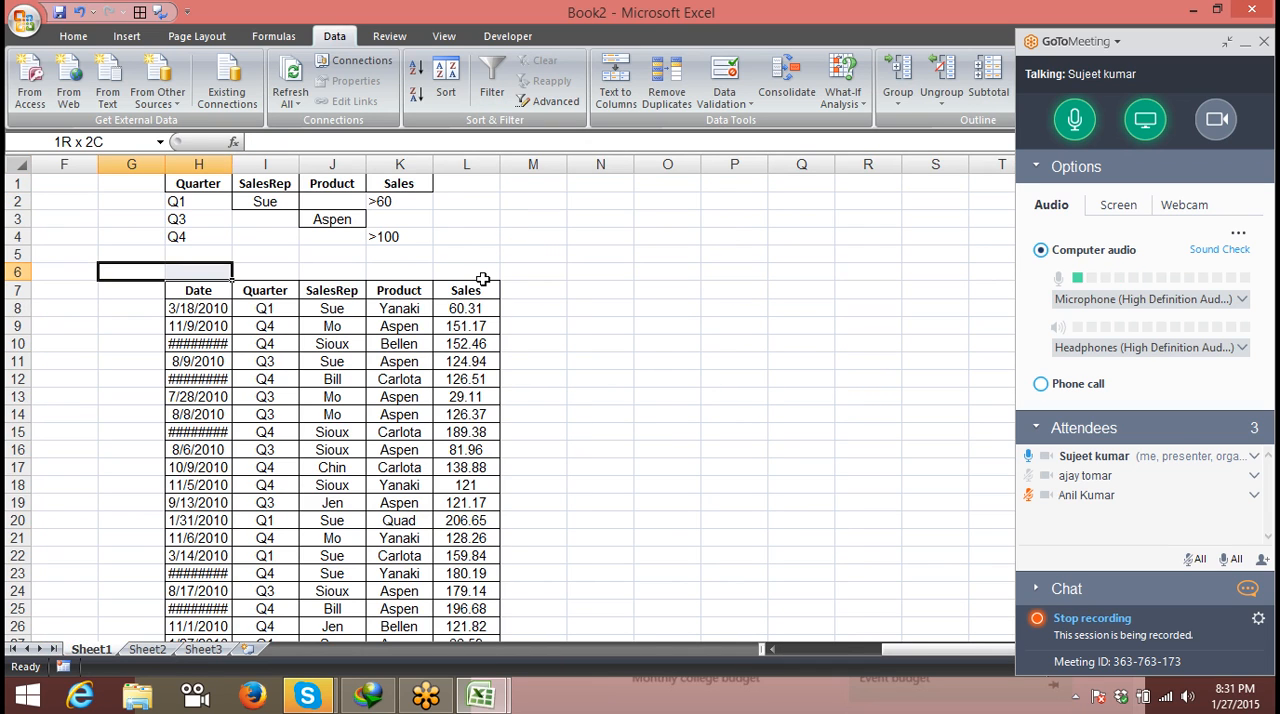
key("shift+Right")
key("shift+Right")
key("ctrl+shift+Down")
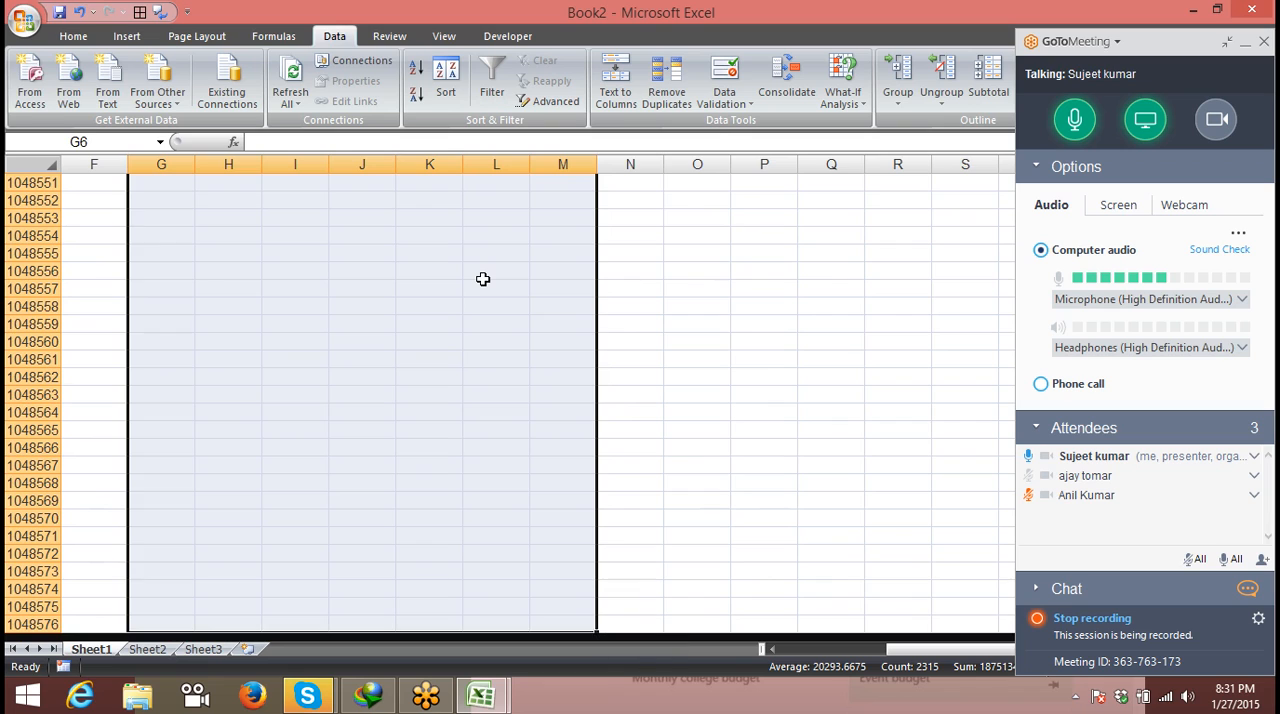
key("Delete")
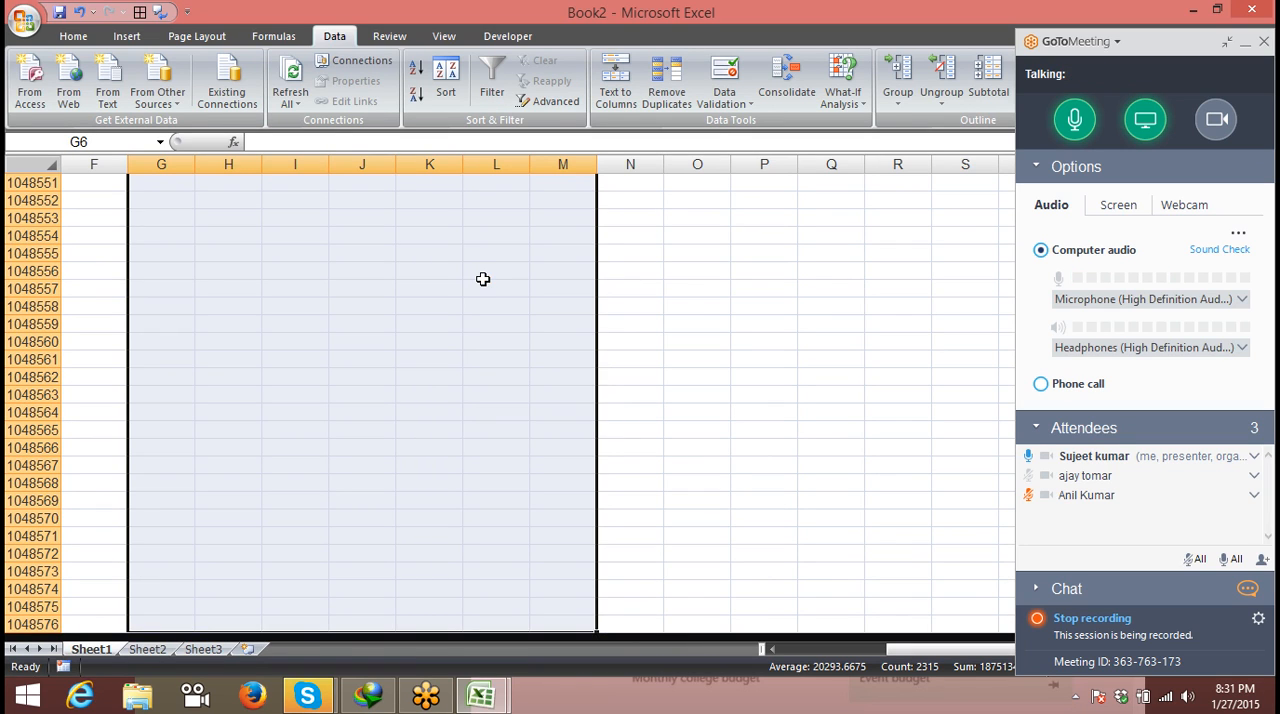
key("ctrl+Up")
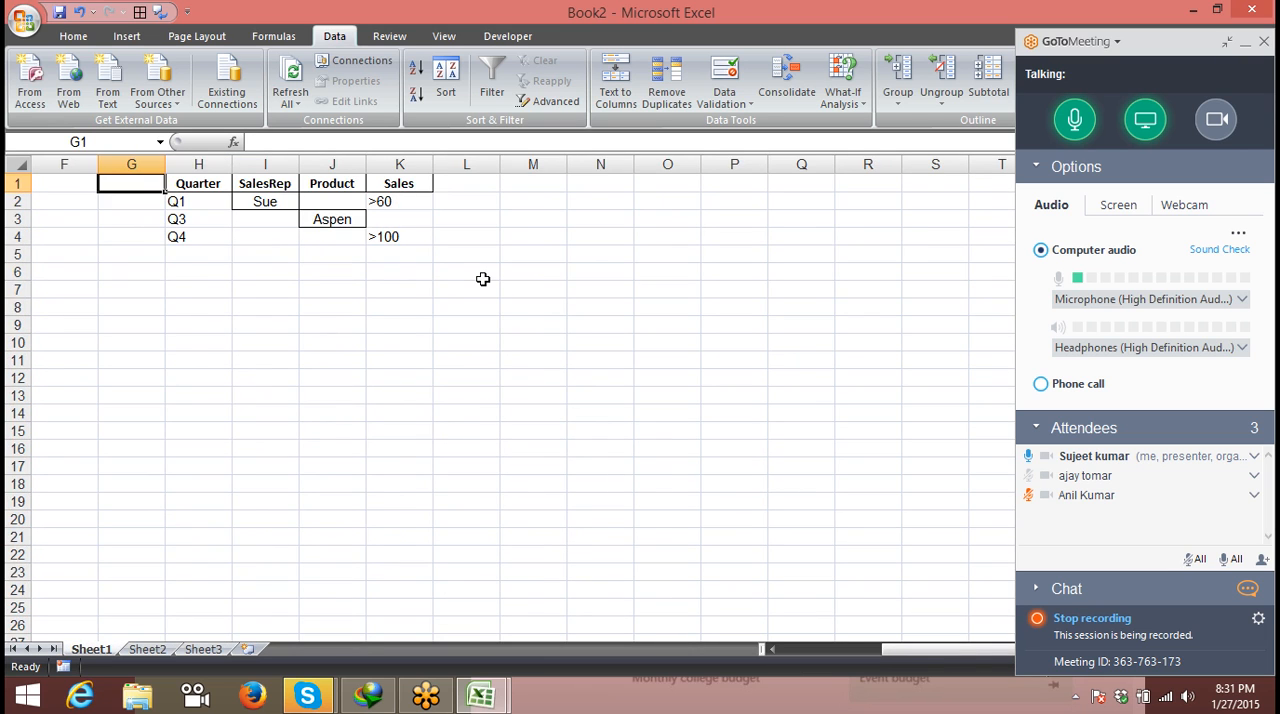
key("Left")
key("Left")
key("Left")
key("Left")
key("Left")
key("Left")
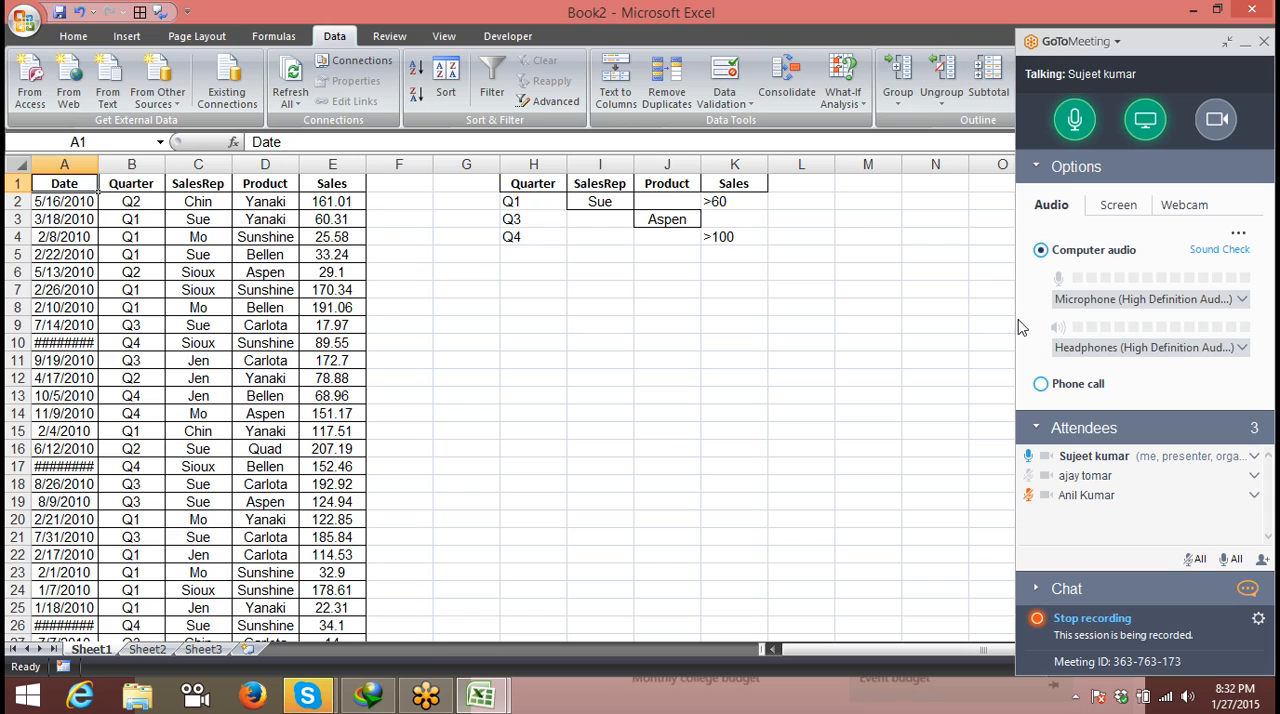
left_click(1147, 122)
left_click(1148, 124)
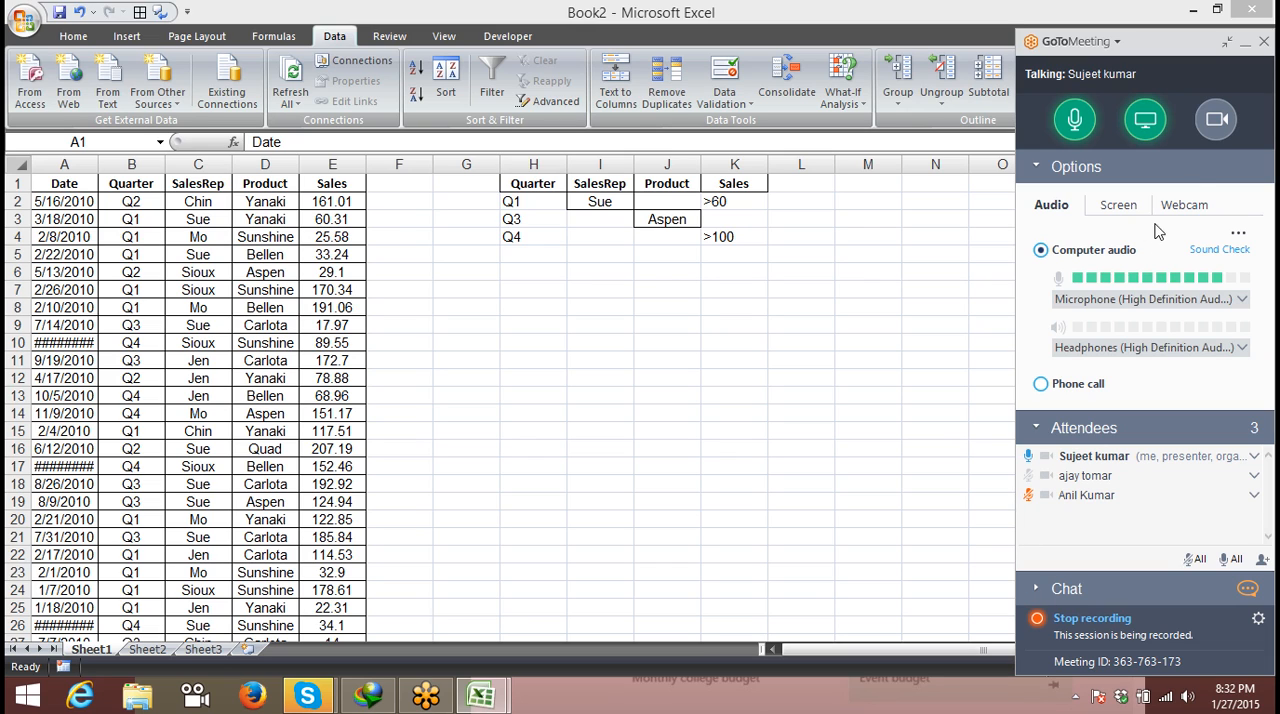
left_click(1220, 119)
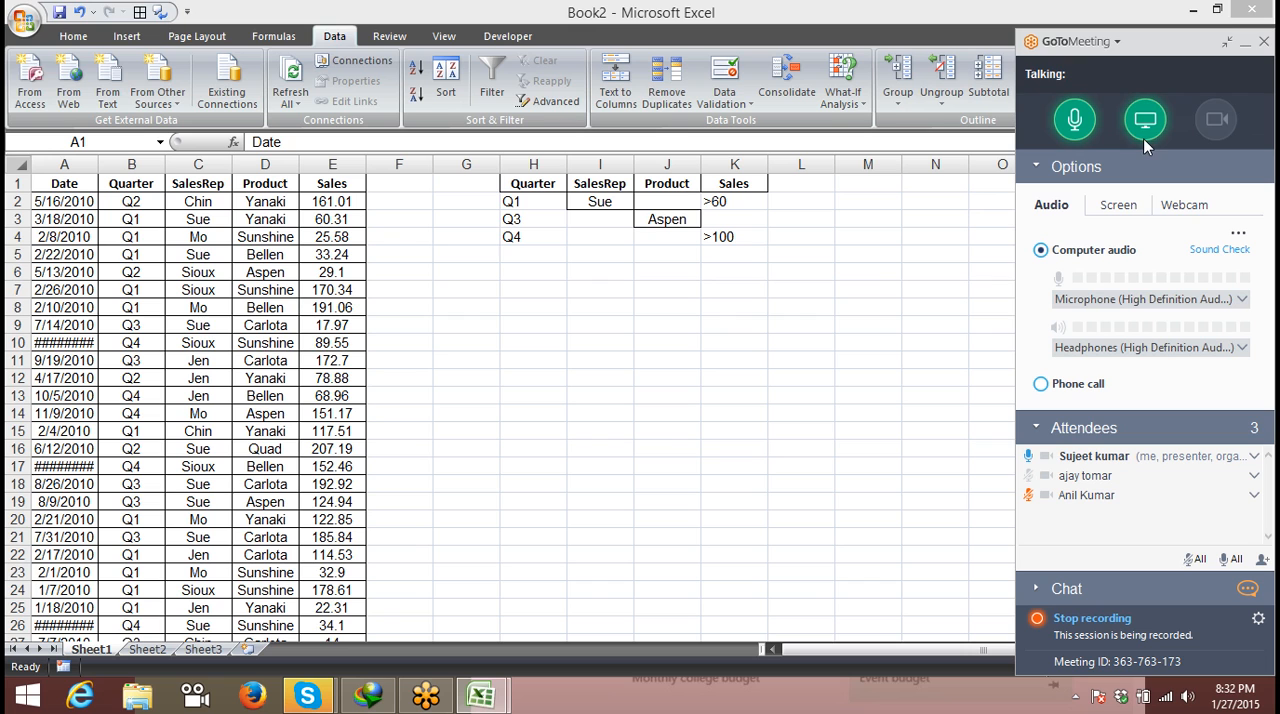
left_click(1216, 119)
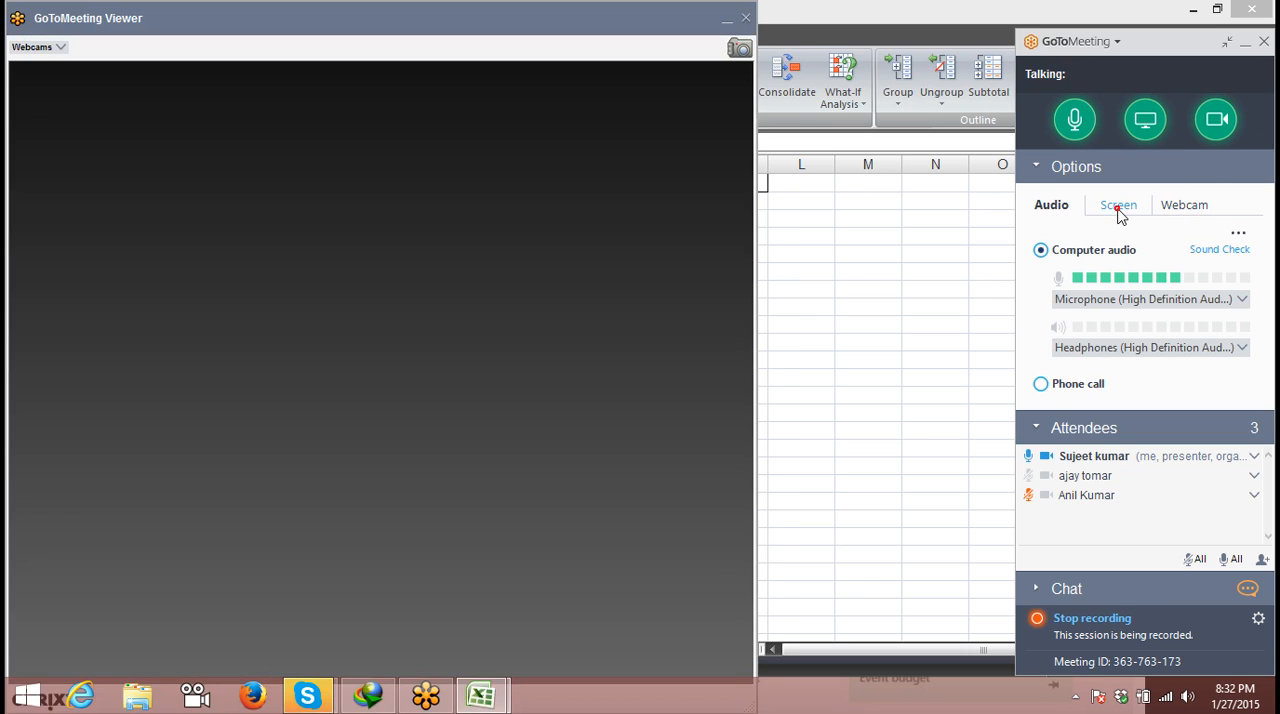
left_click(1118, 207)
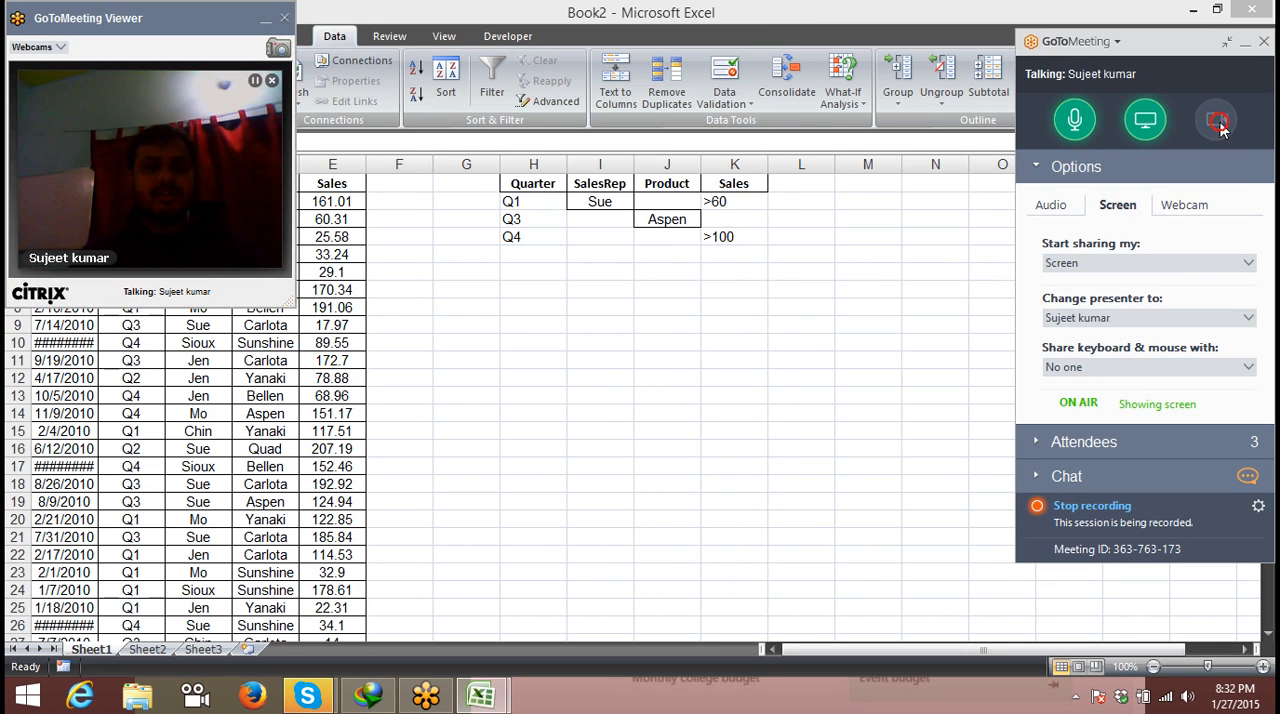
left_click(1218, 122)
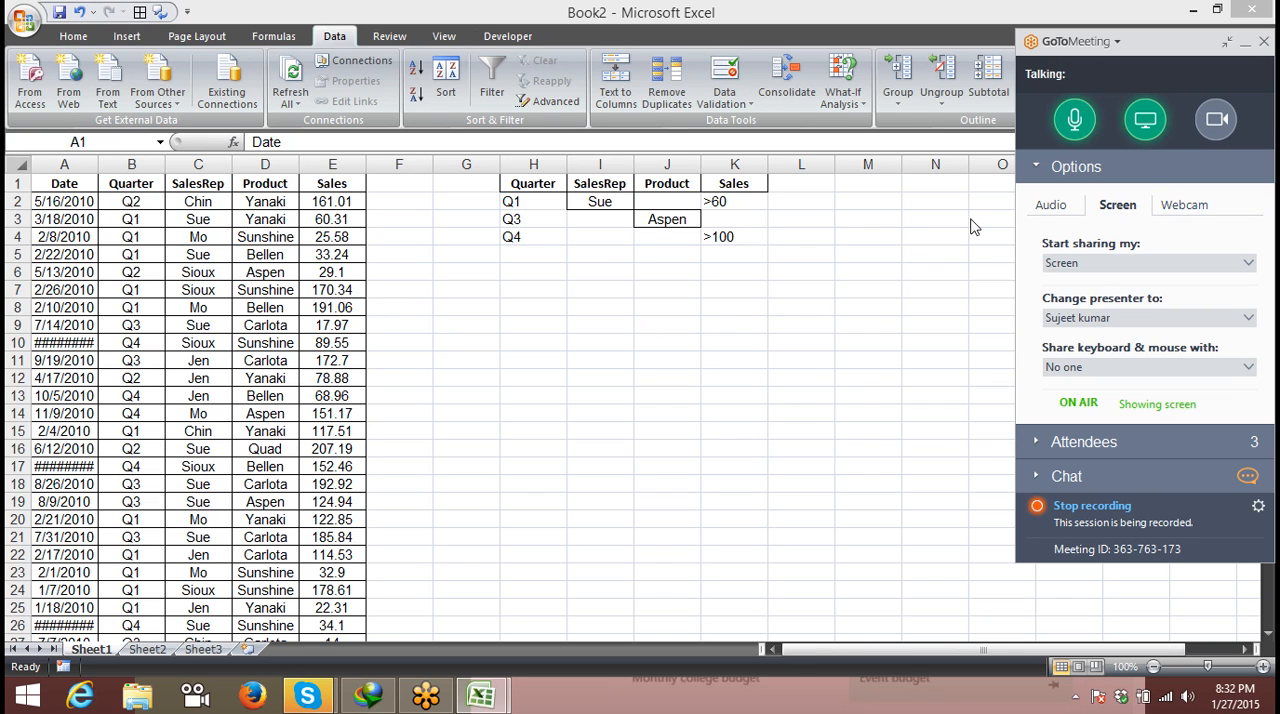
left_click(678, 279)
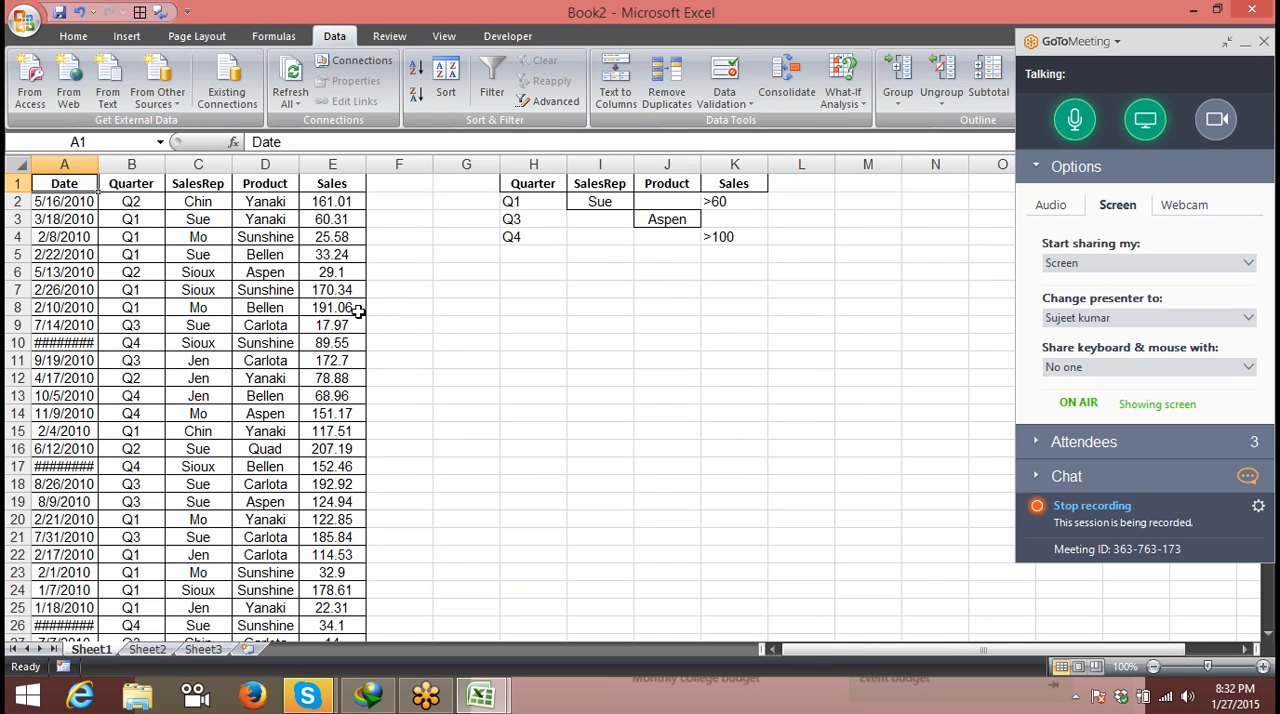
left_click(104, 202)
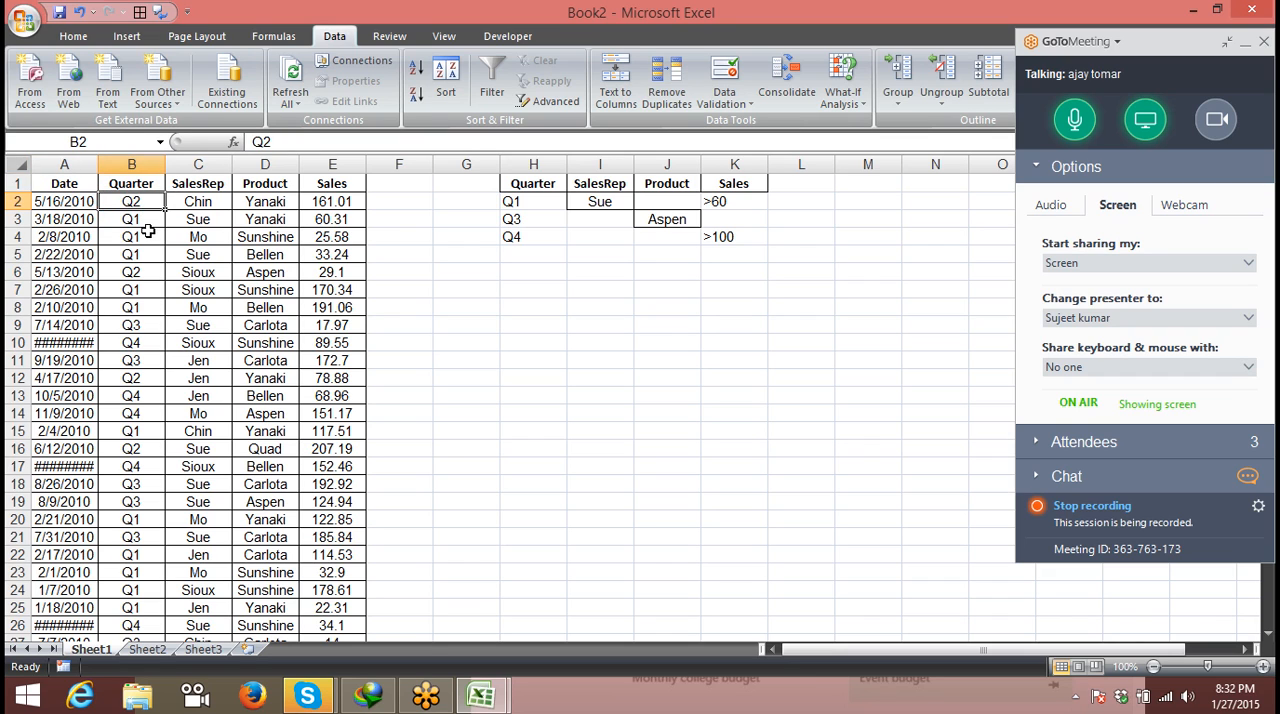
left_click(268, 240)
left_click(480, 254)
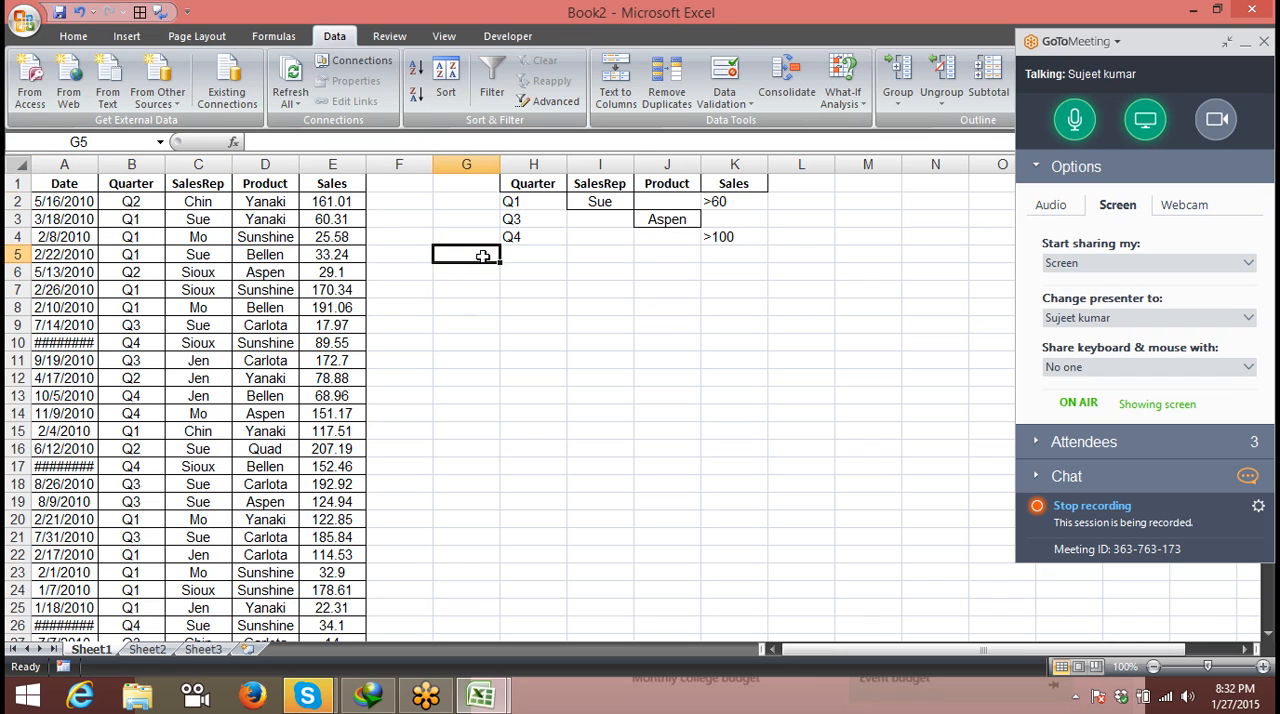
left_click(346, 252)
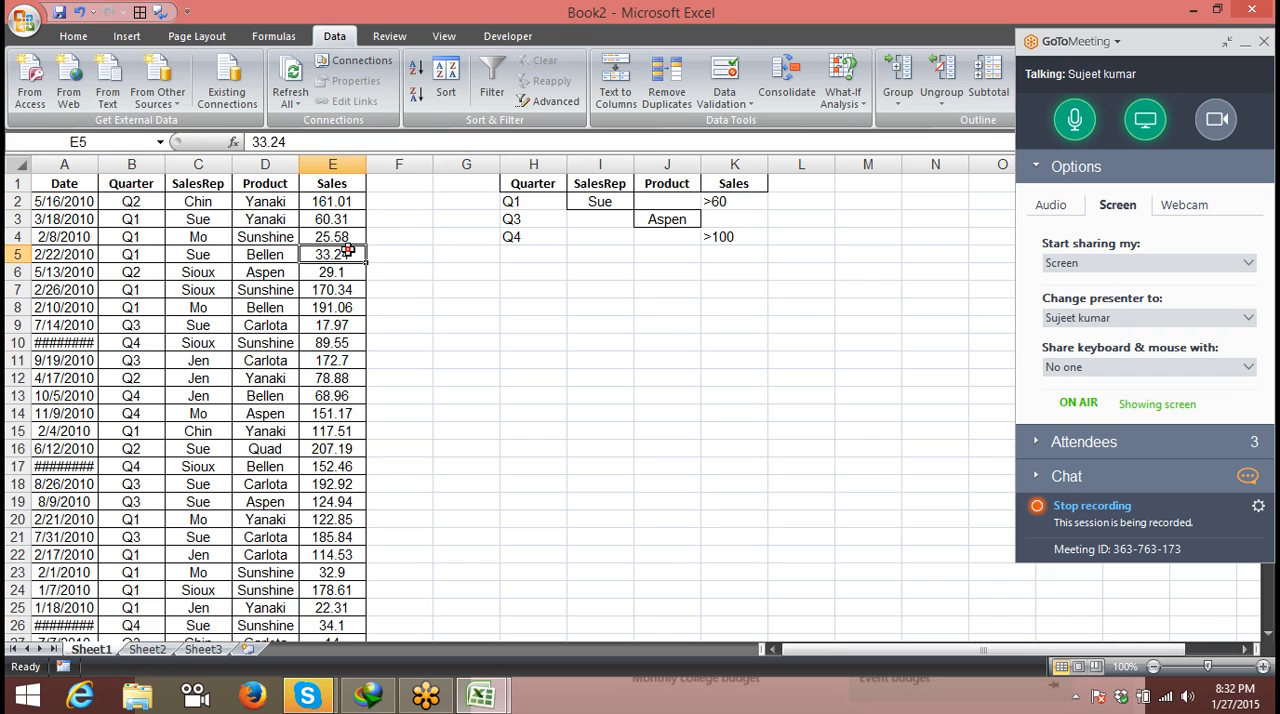
- Copy the SalesRep column from Sheet1 into column A of Sheet2
left_click(219, 166)
key("ctrl+c")
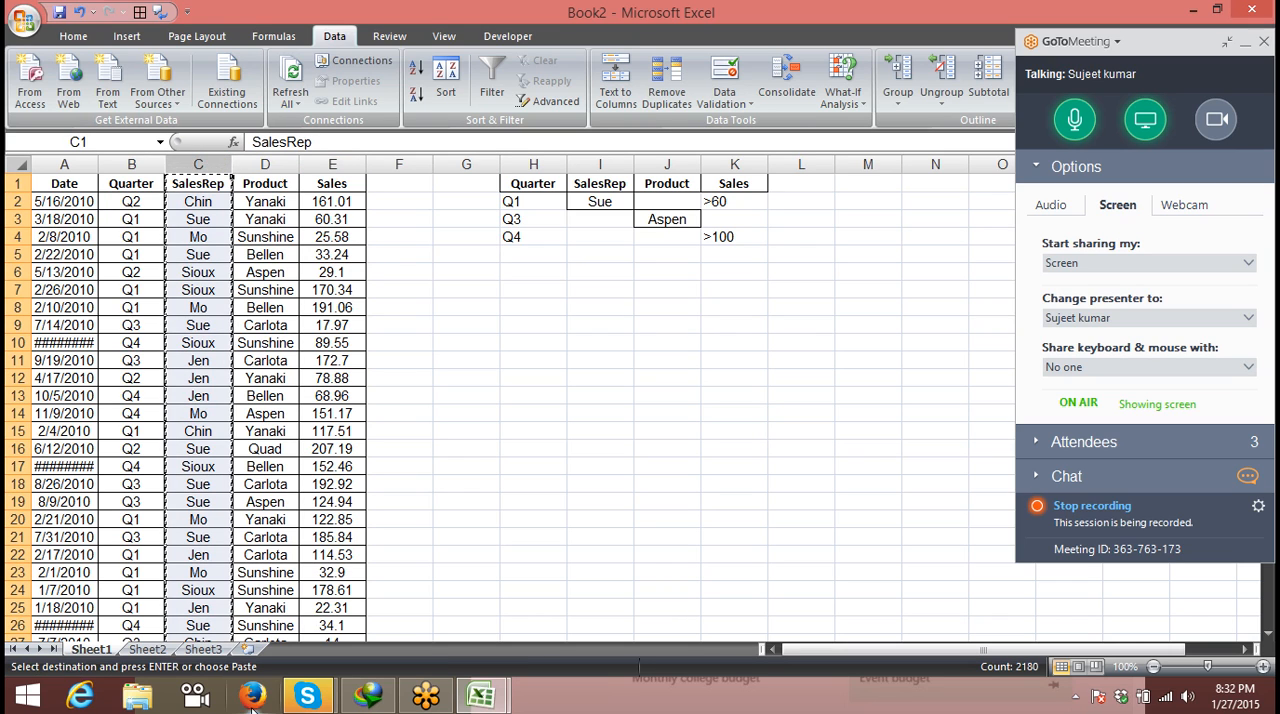
left_click(148, 649)
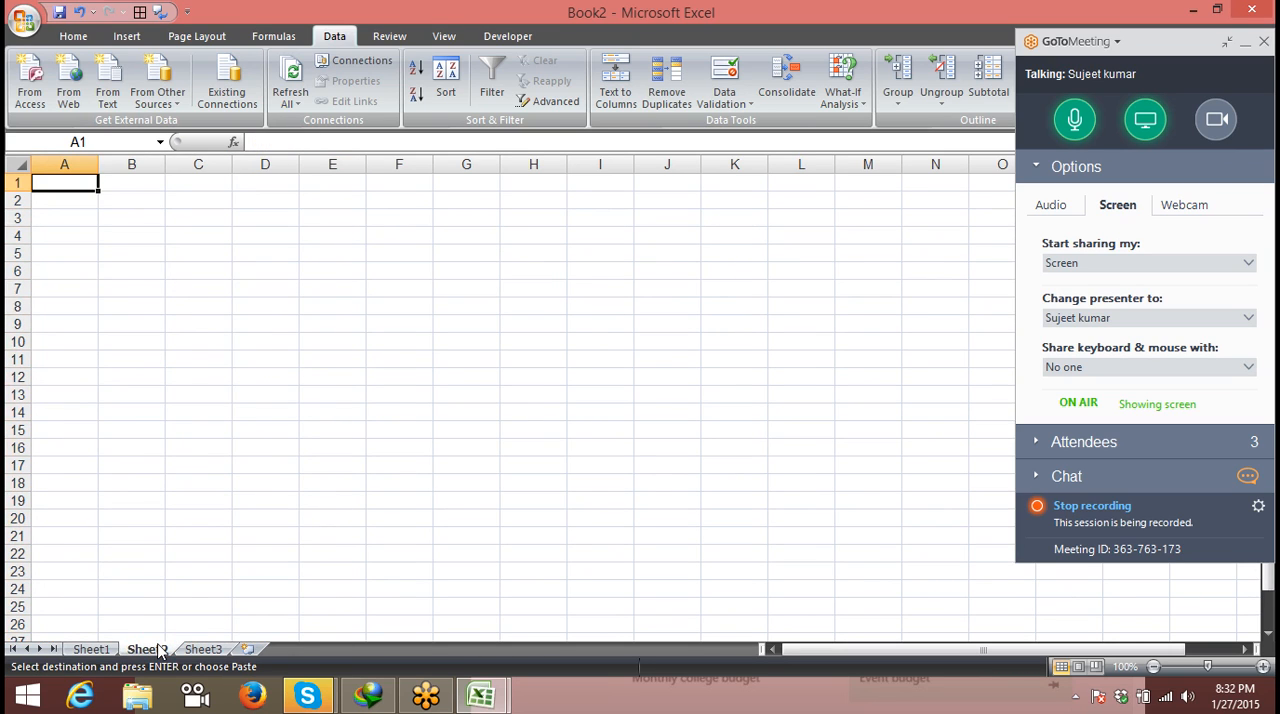
key("ctrl+space")
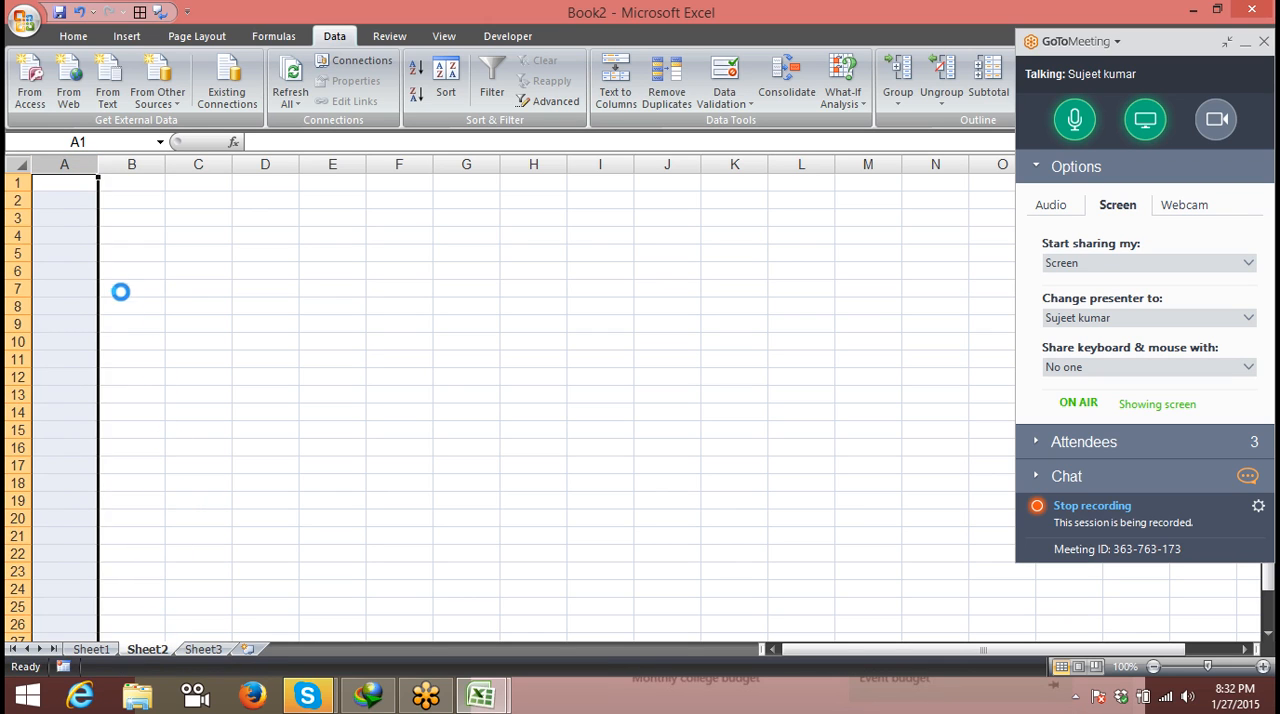
key("ctrl+v")
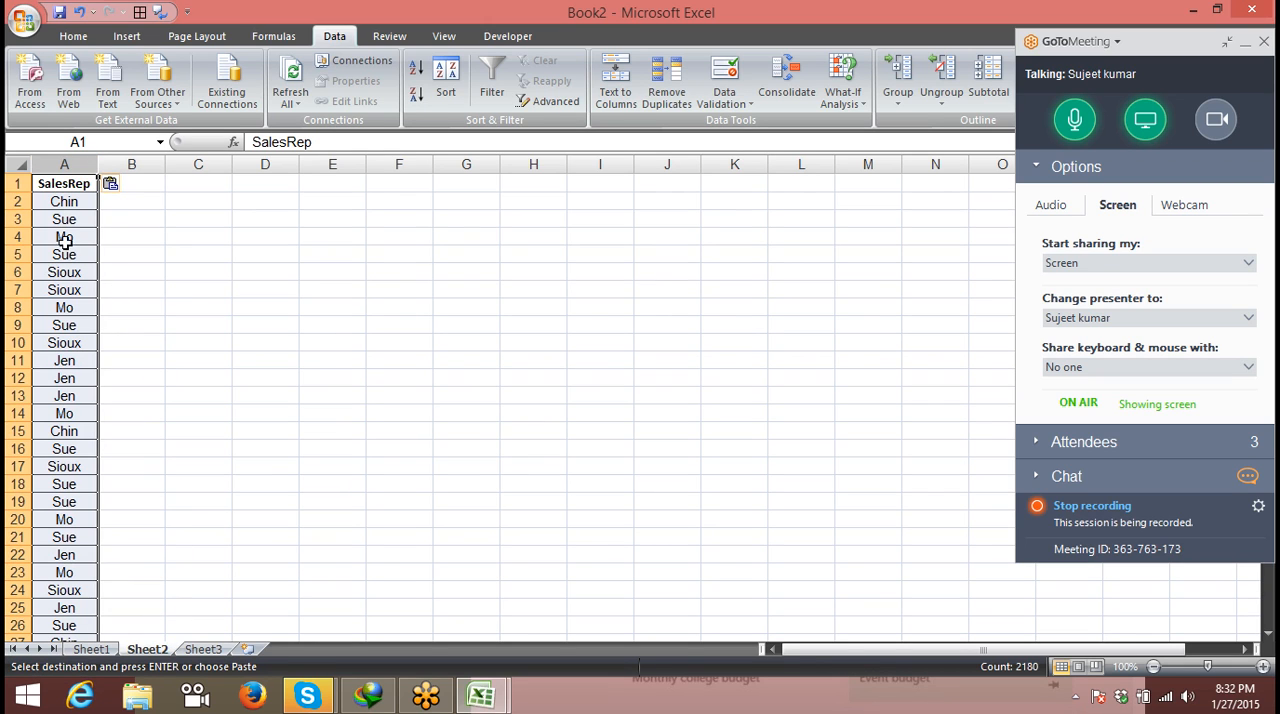
- Apply an in-place advanced filter for unique records only to the whole of column A on Sheet2
left_click(64, 201)
left_click(64, 289)
left_click(64, 378)
left_click(64, 466)
left_click(64, 519)
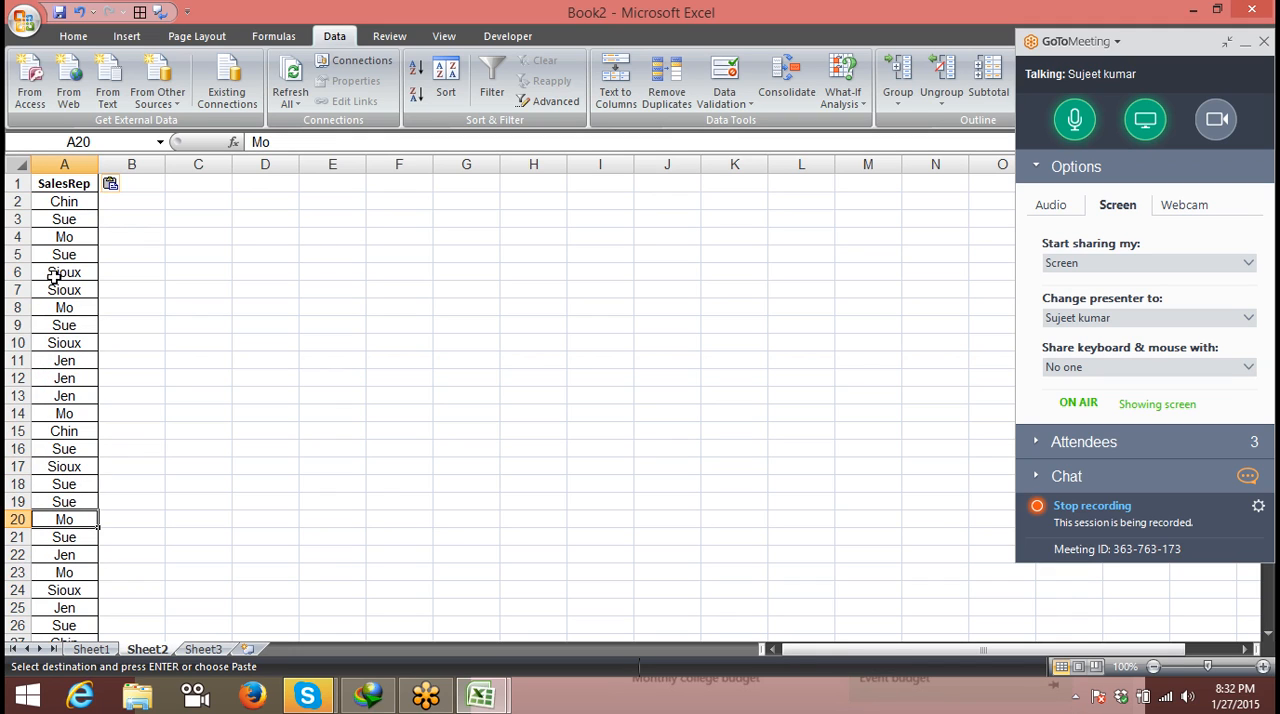
left_click(66, 165)
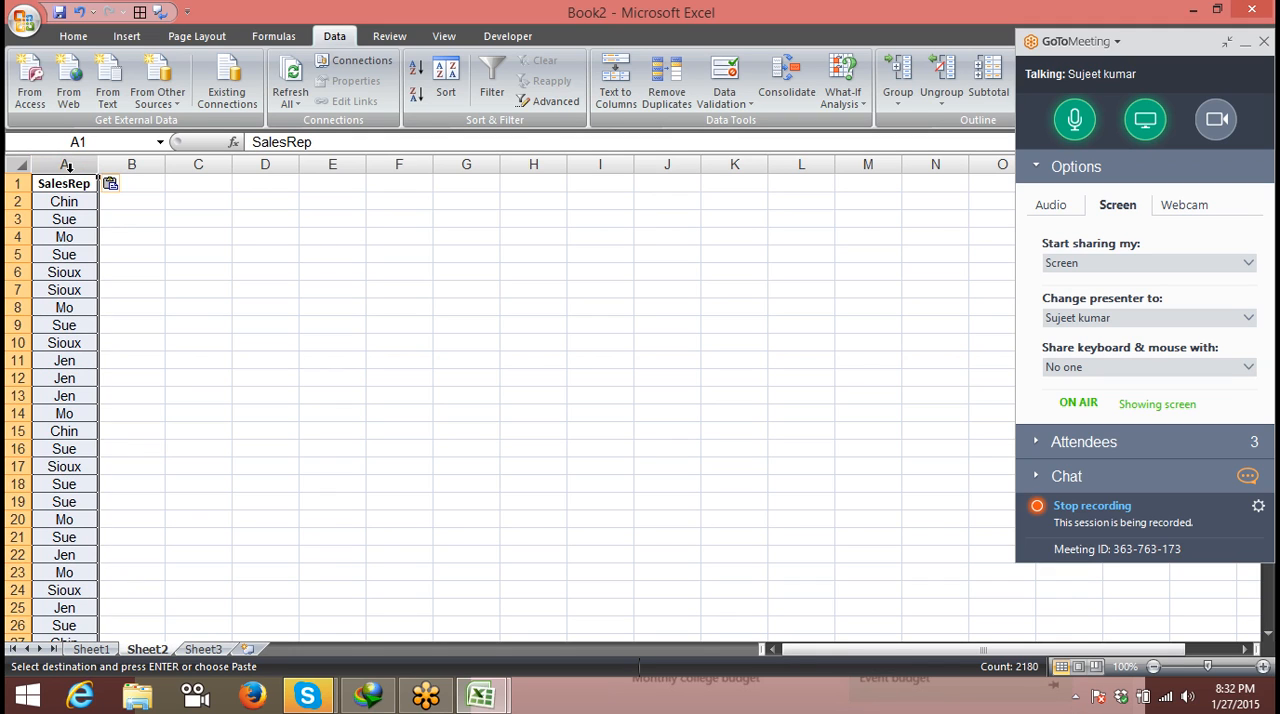
left_click(566, 106)
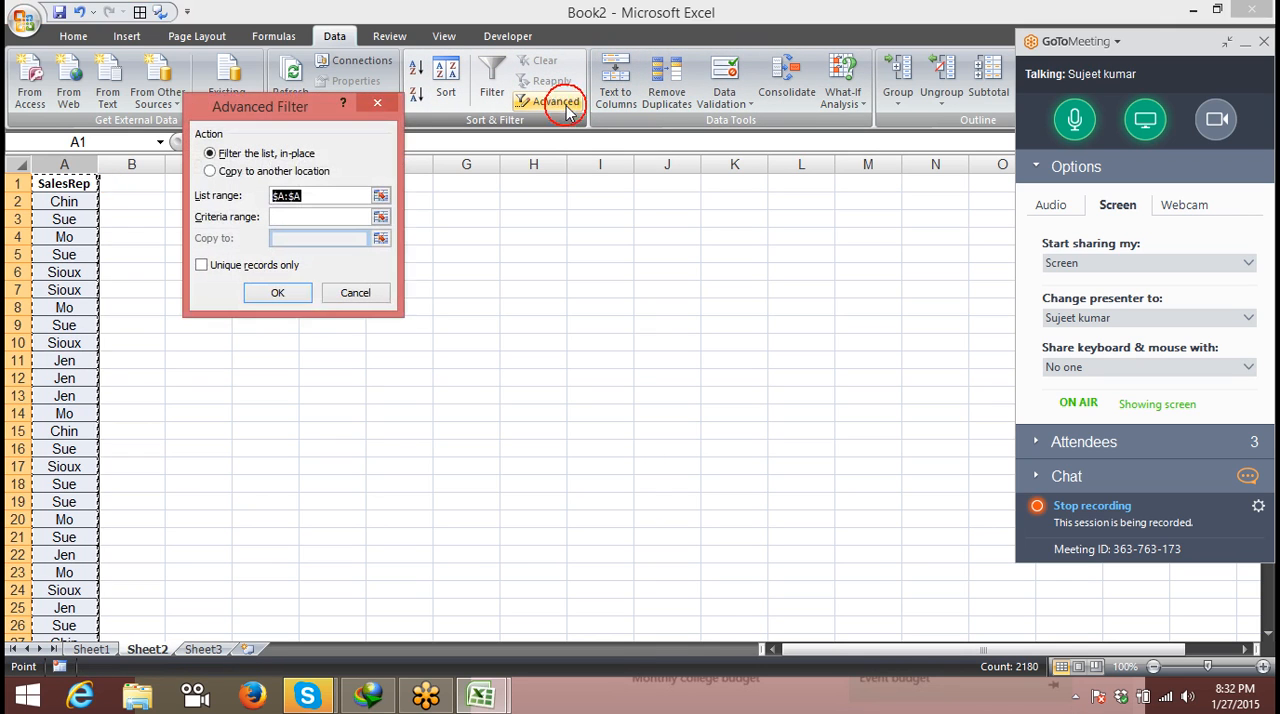
left_click(245, 272)
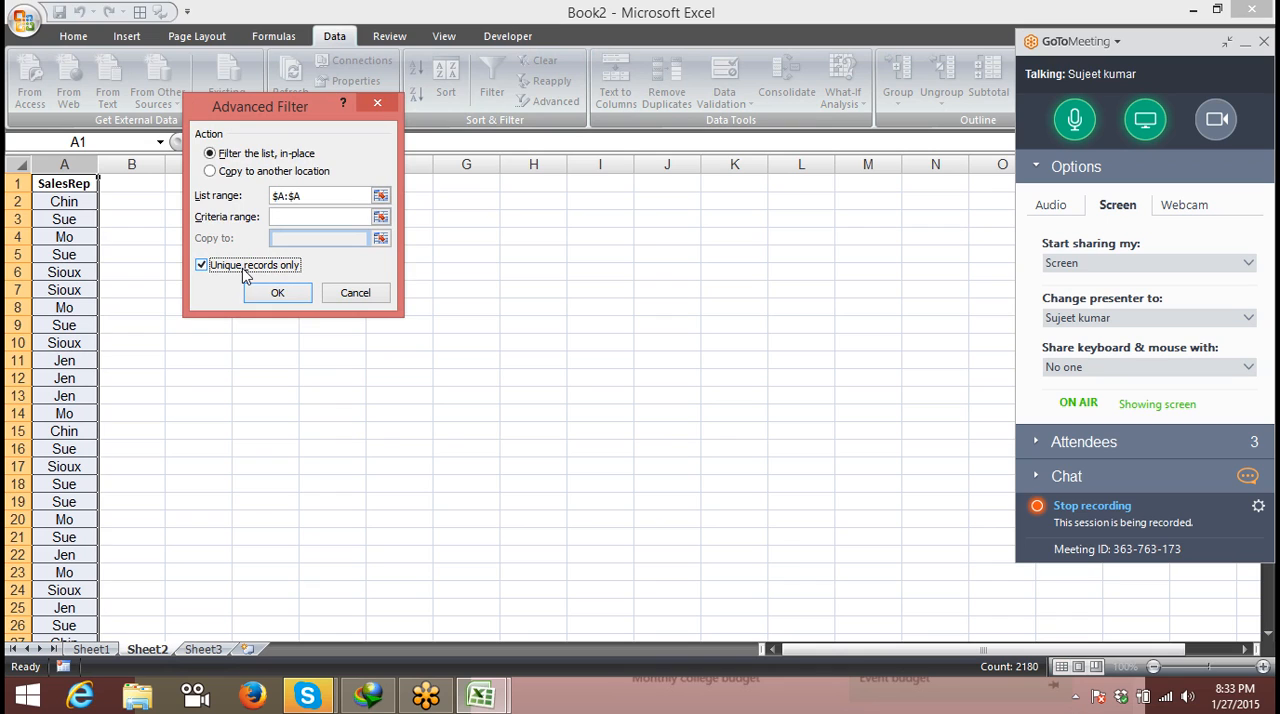
left_click(277, 292)
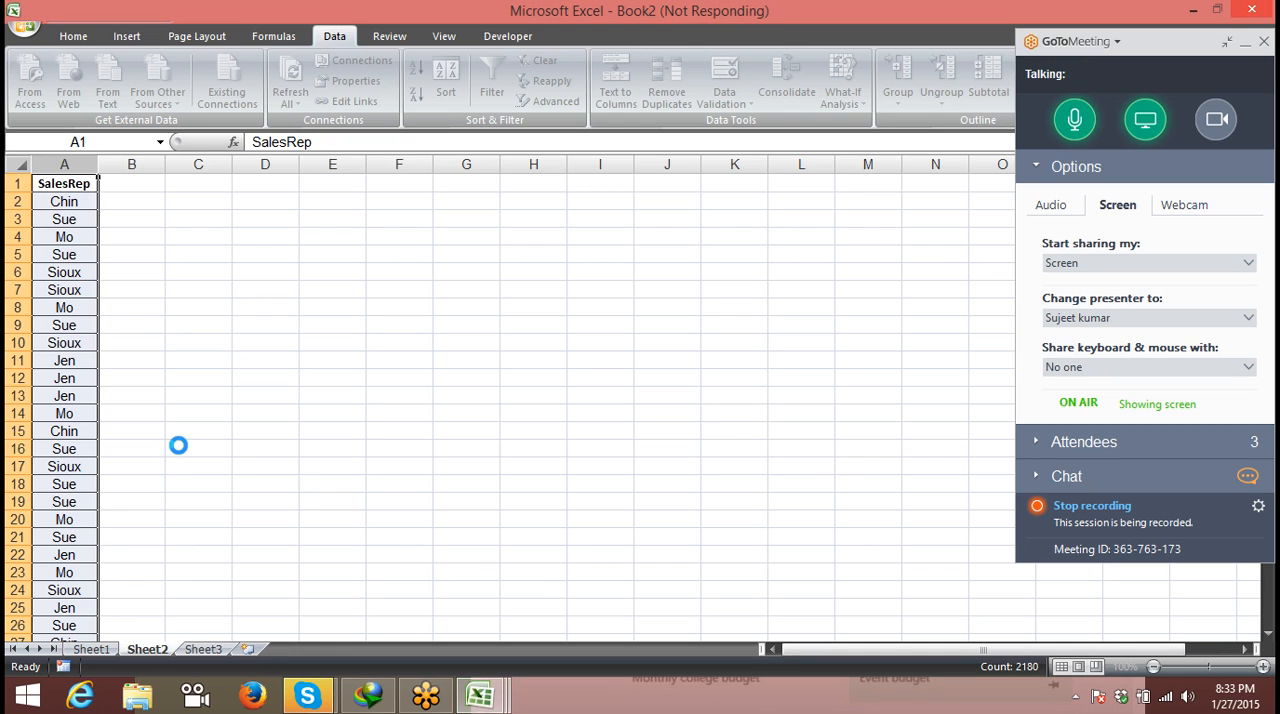
- Quit Skype and check the running processes in Task Manager
mouse_move(320, 697)
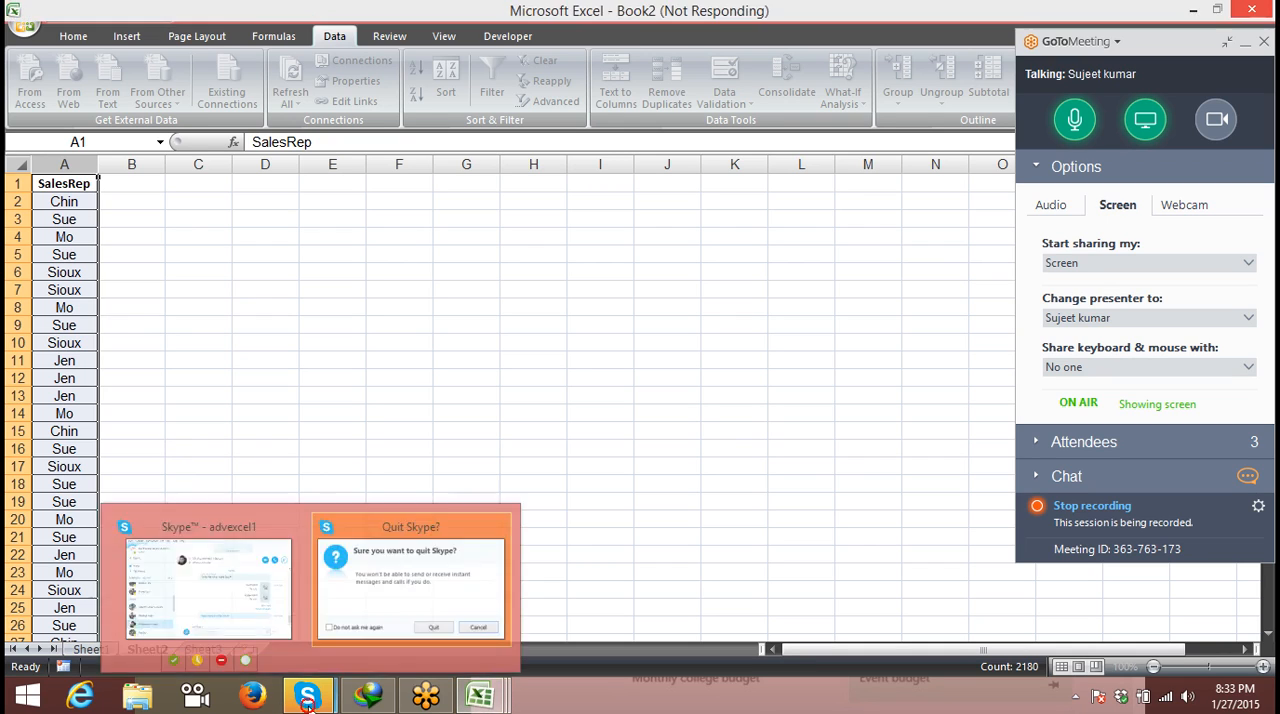
left_click(401, 595)
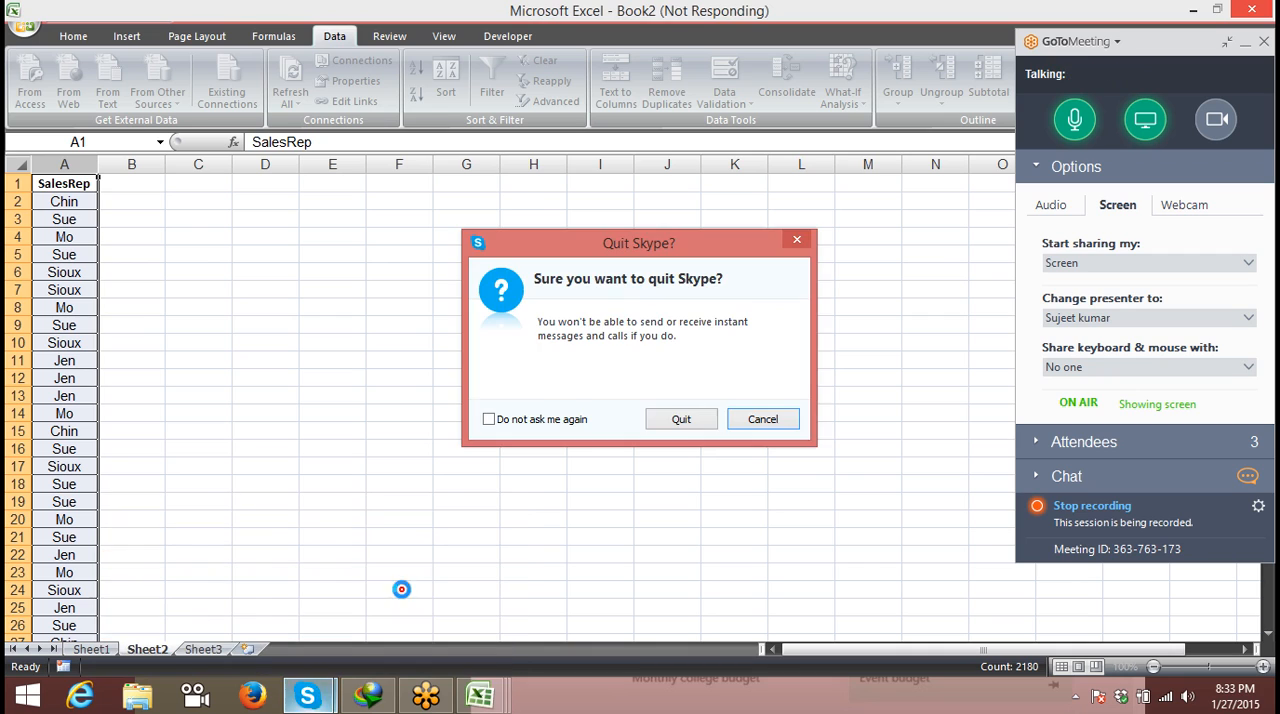
left_click(705, 416)
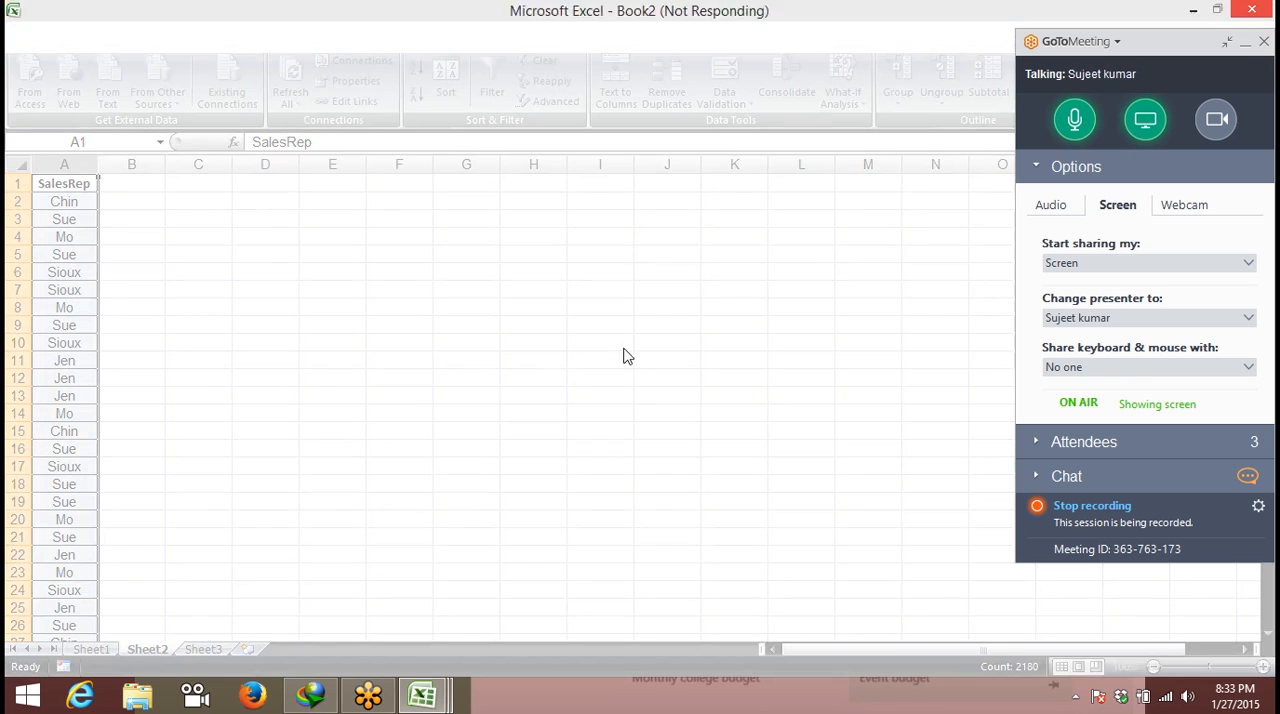
key("ctrl+shift+Escape")
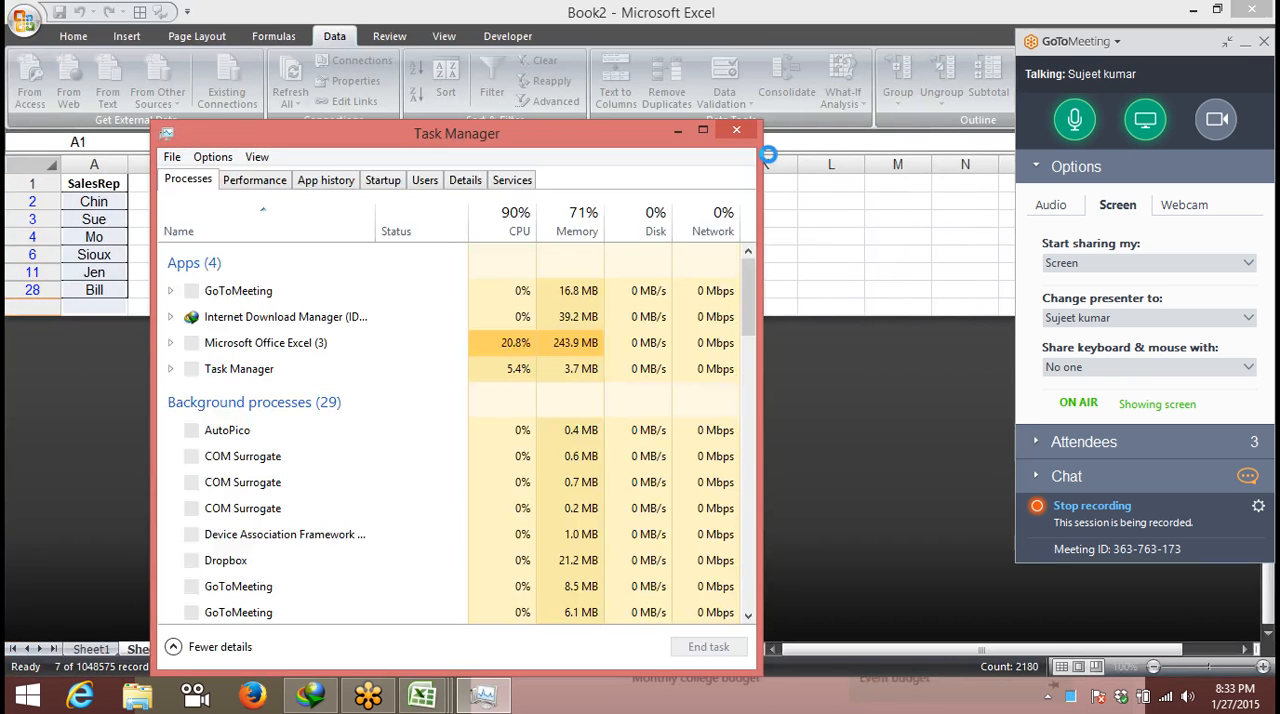
left_click(735, 134)
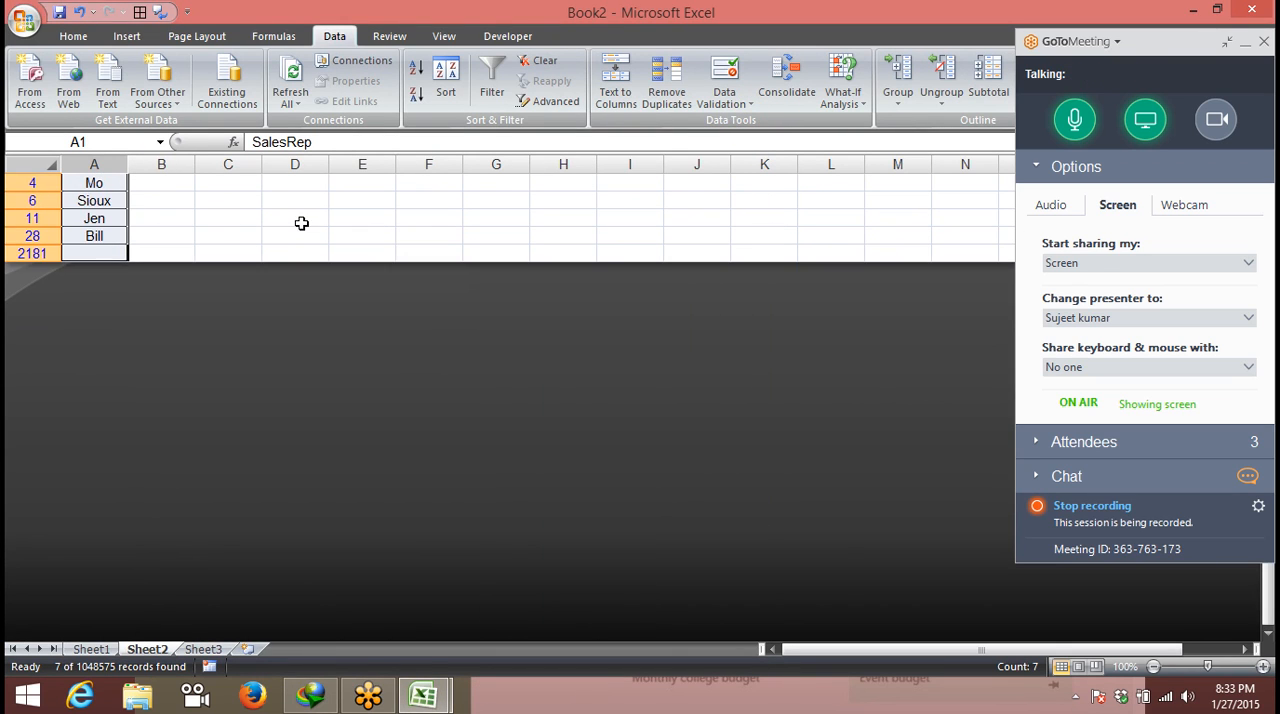
- Go through the unique sales rep entries and replace the advanced filter with AutoFilter on the SalesRep column
left_click(110, 203)
key("Up")
key("Down")
key("Down")
key("Down")
key("Down")
key("Down")
key("Down")
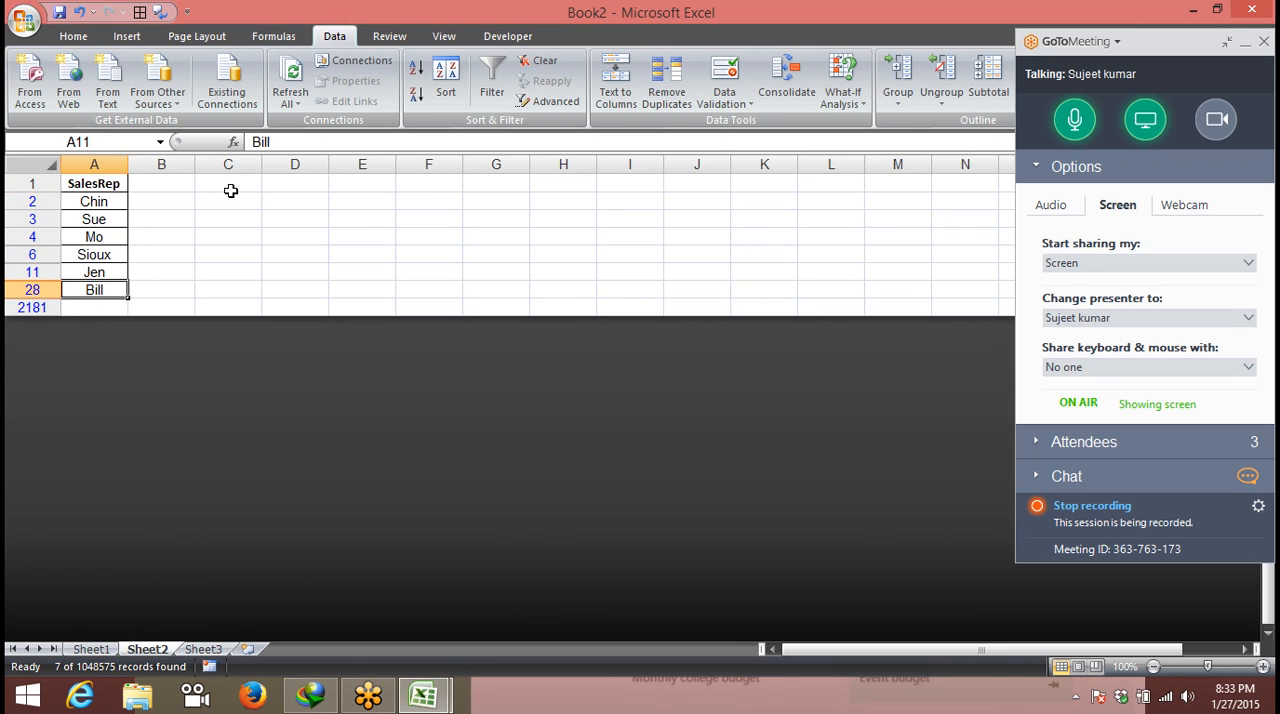
key("ctrl+shift+l")
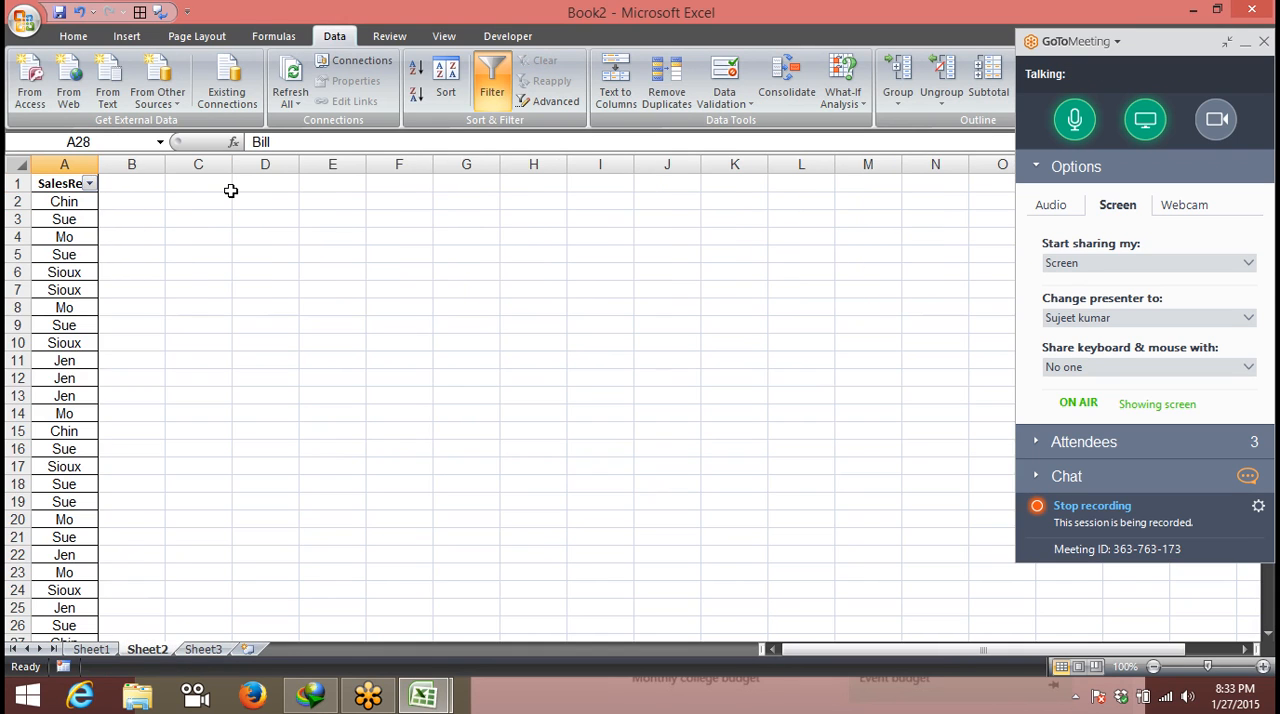
- Filter the SalesRep list A1:A2180 in place with an advanced filter showing unique records only
left_click(50, 217)
left_click(60, 185)
key("ctrl+shift+Down")
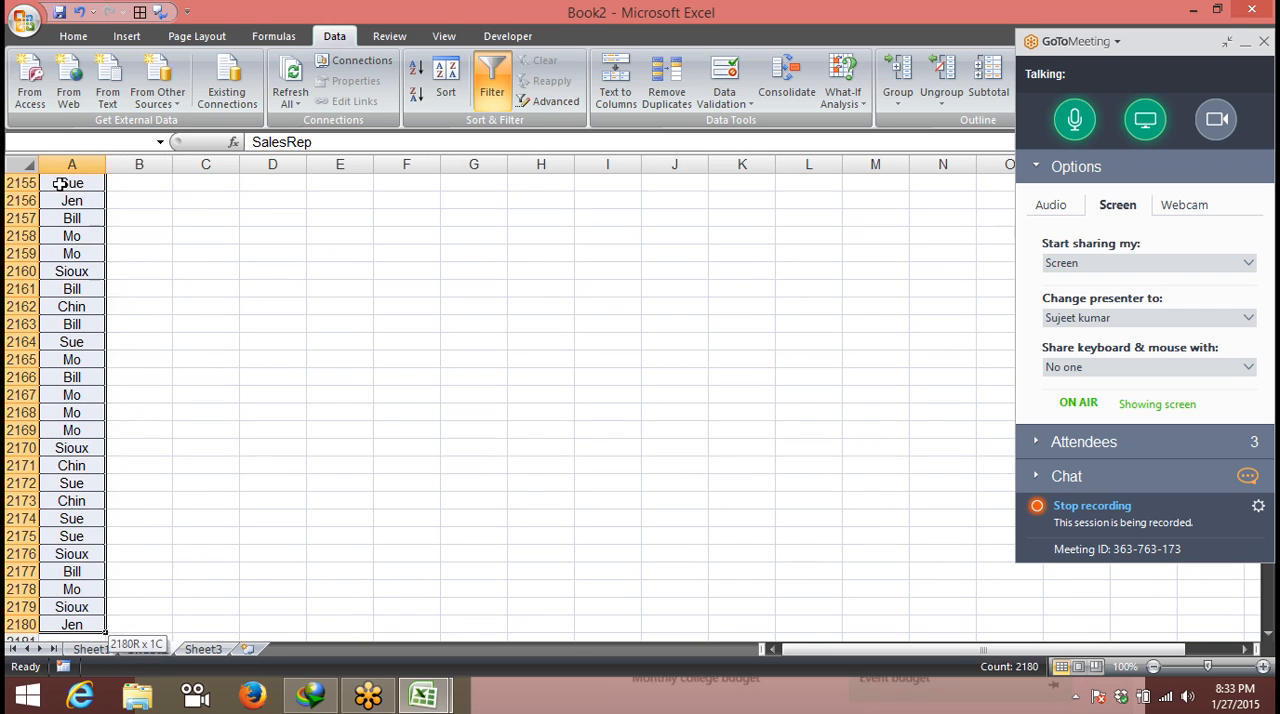
left_click(545, 101)
left_click(202, 265)
left_click(280, 291)
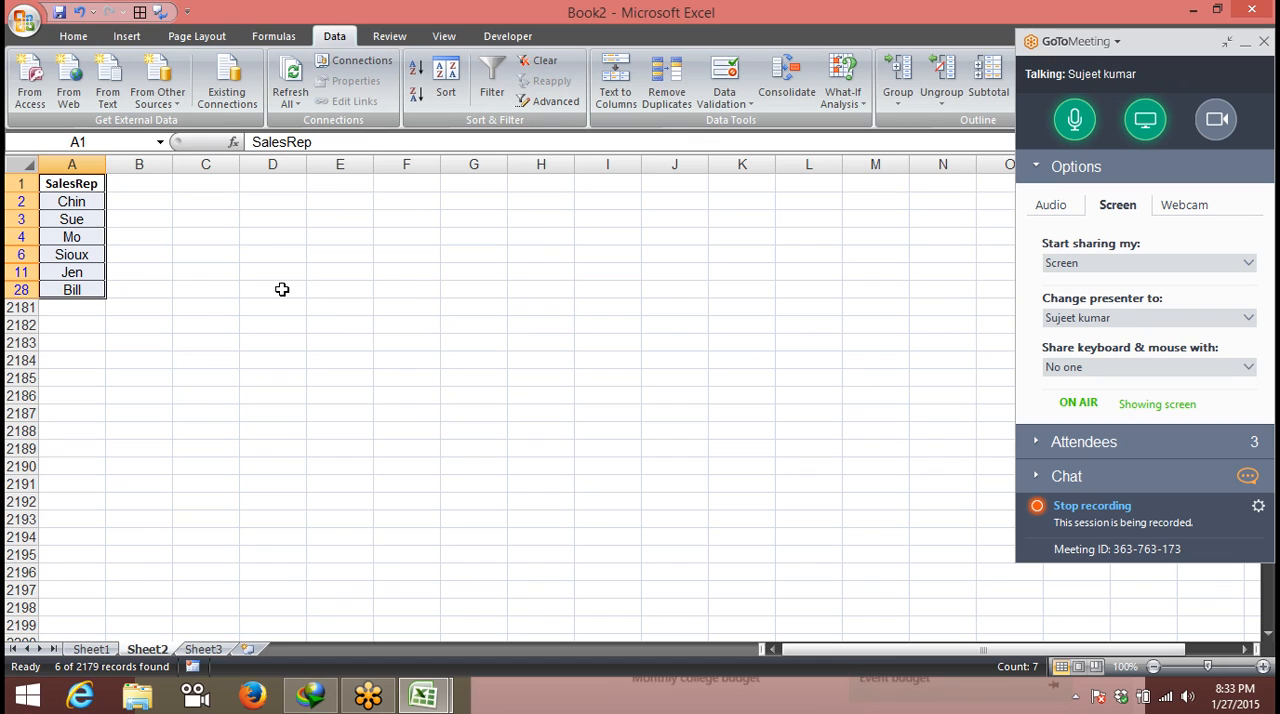
- Show the audio options and attendee list in the GoToMeeting panel and mute the other two attendees
left_click(1049, 205)
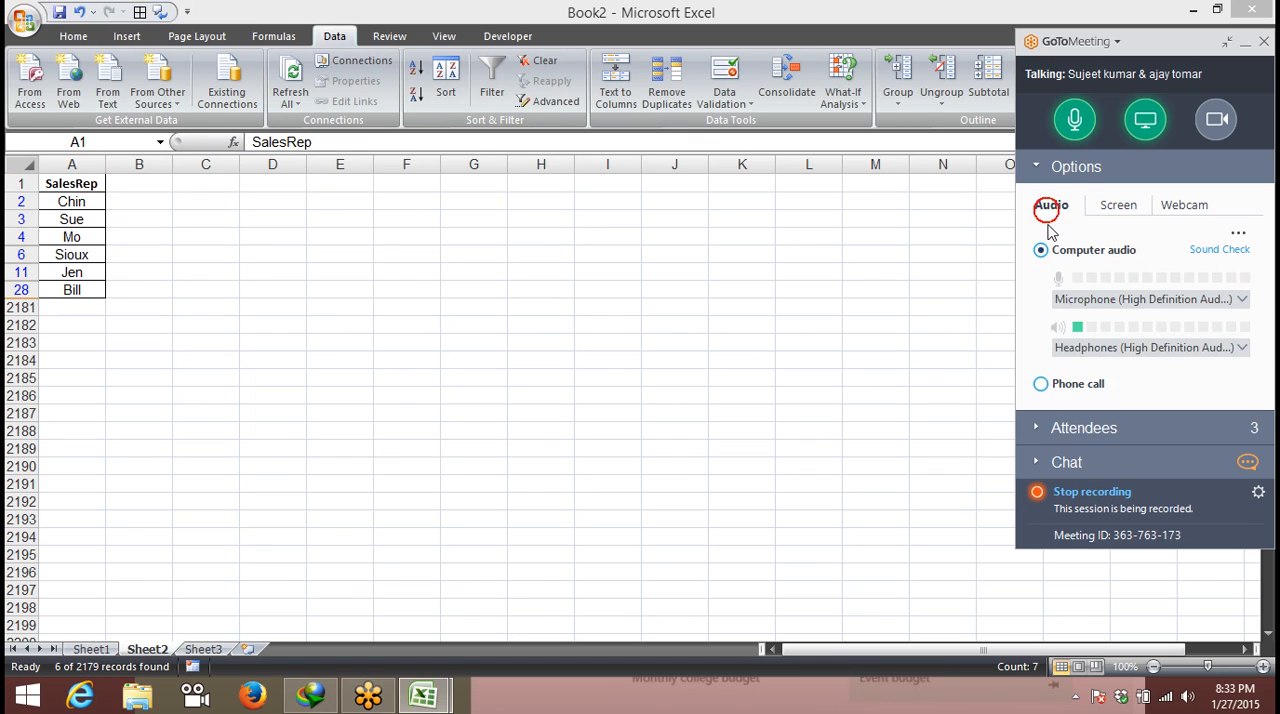
left_click(1033, 428)
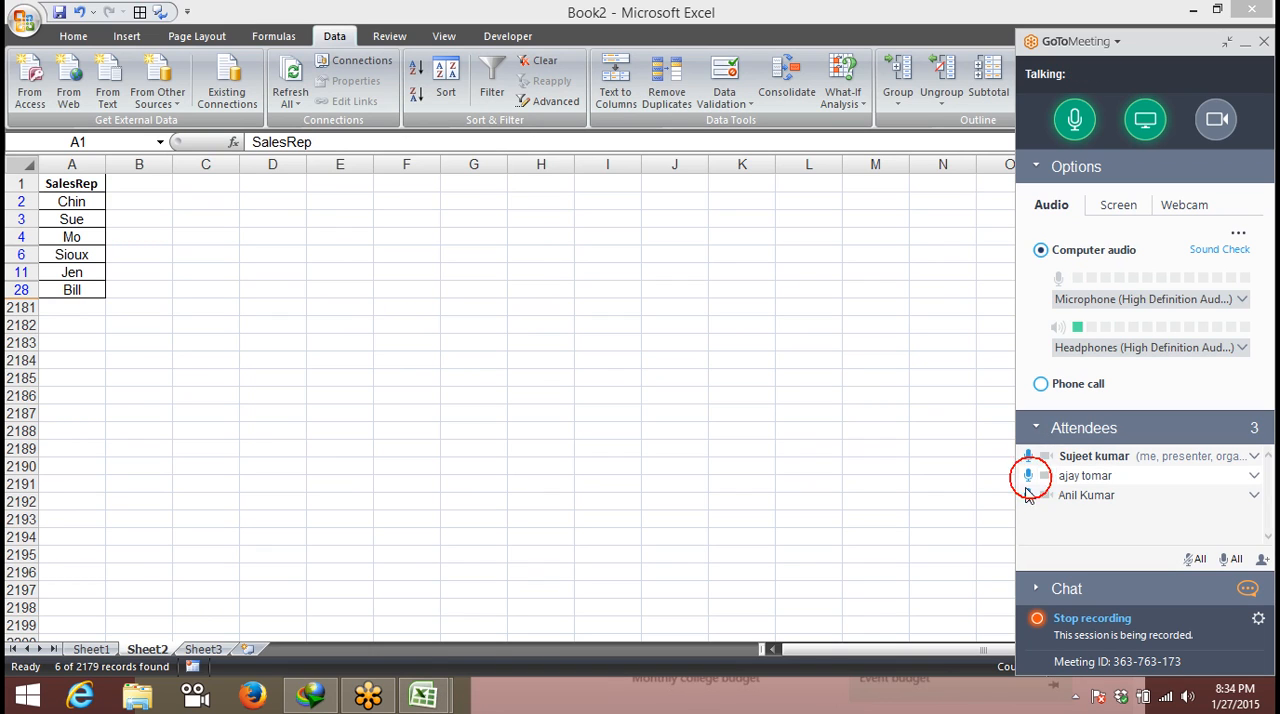
left_click(1028, 495)
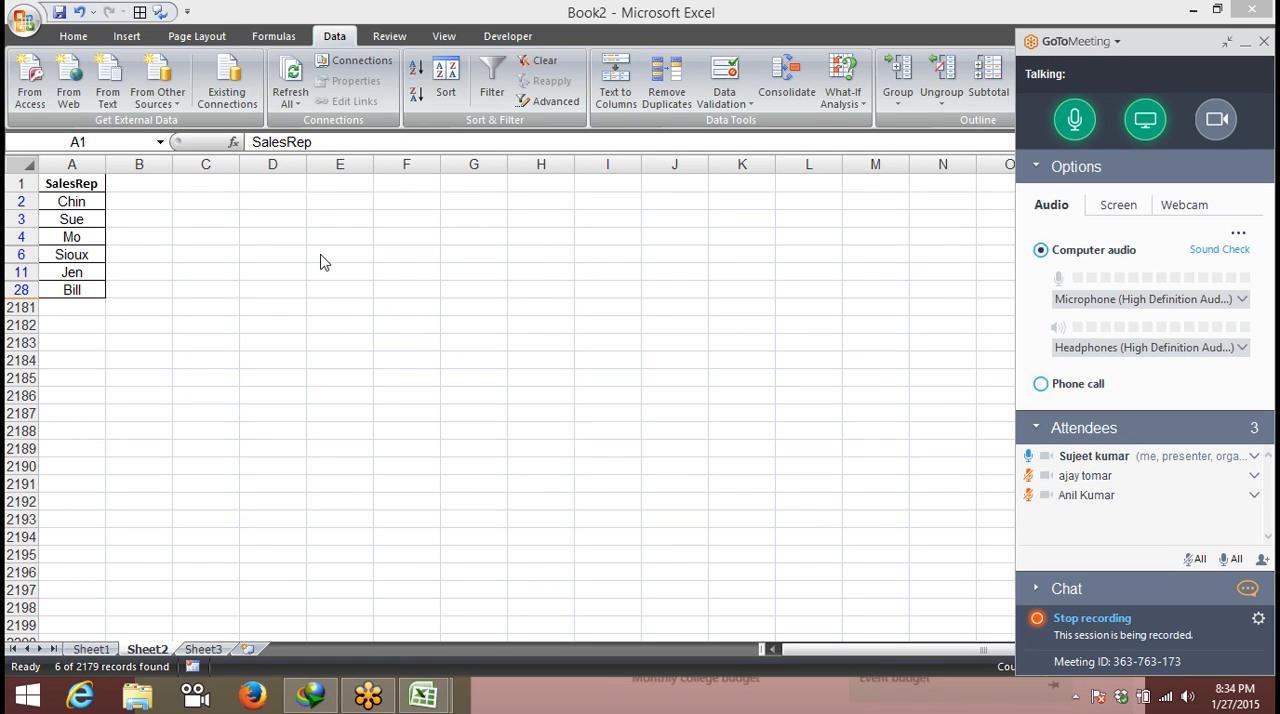
- Clear the unique-records filter, remove duplicates from the SalesRep column with headers excluded, and select the remaining entries A2:A7
left_click(68, 206)
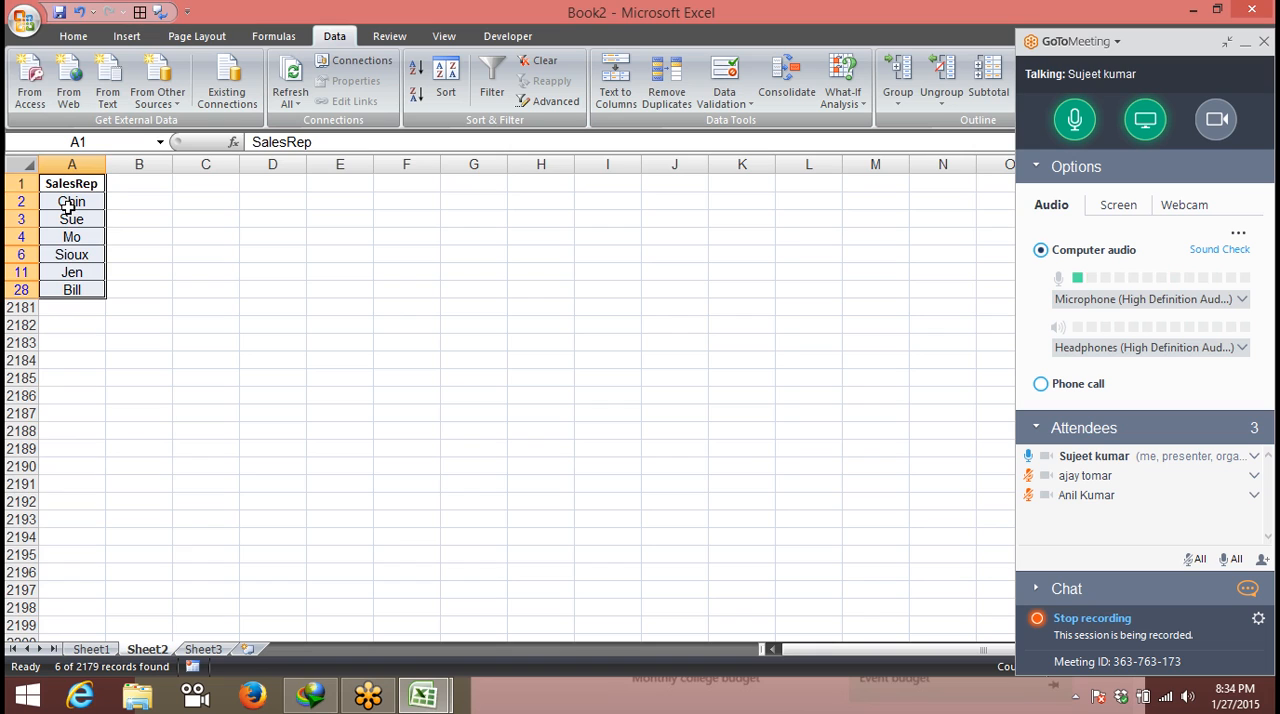
key("ctrl+shift+l")
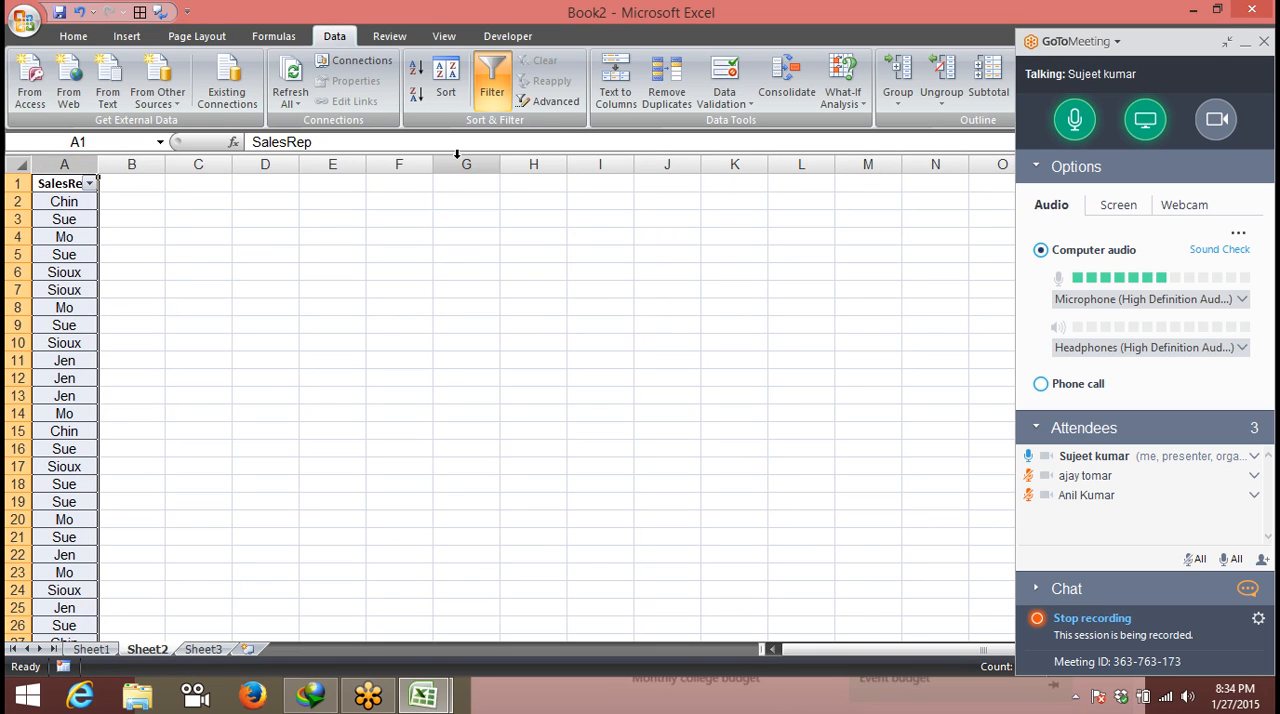
left_click(676, 98)
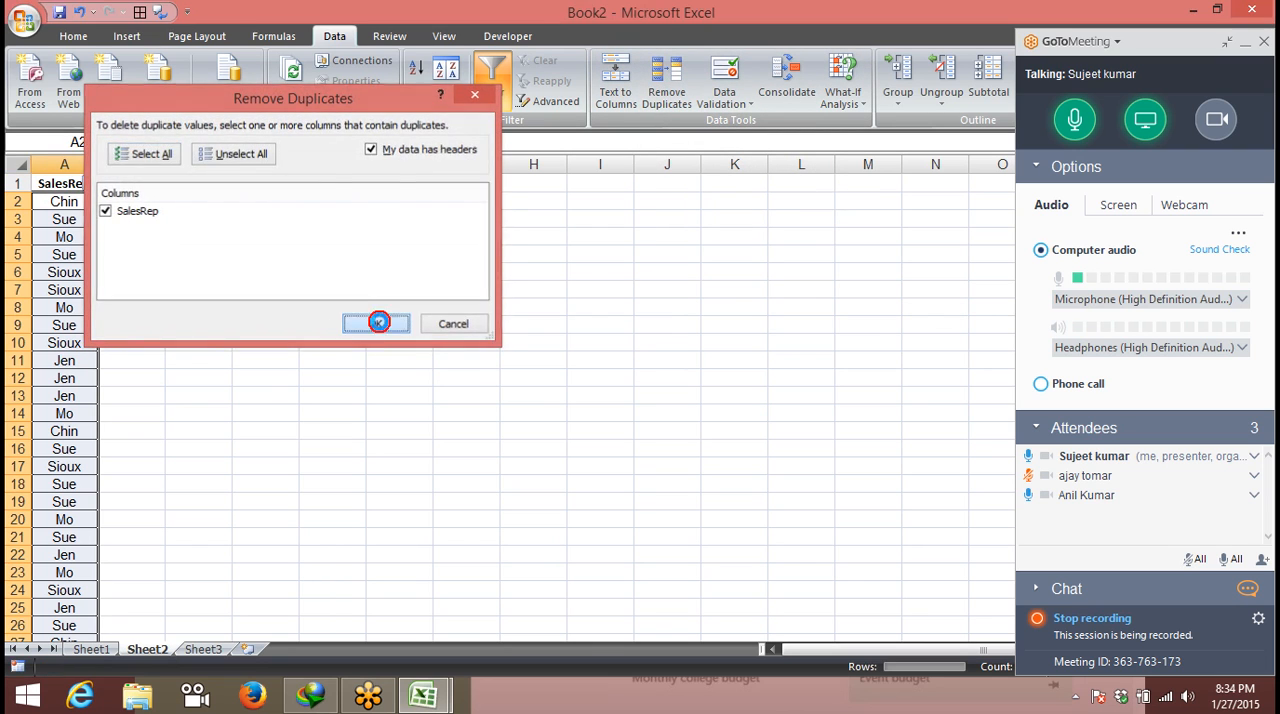
left_click(373, 321)
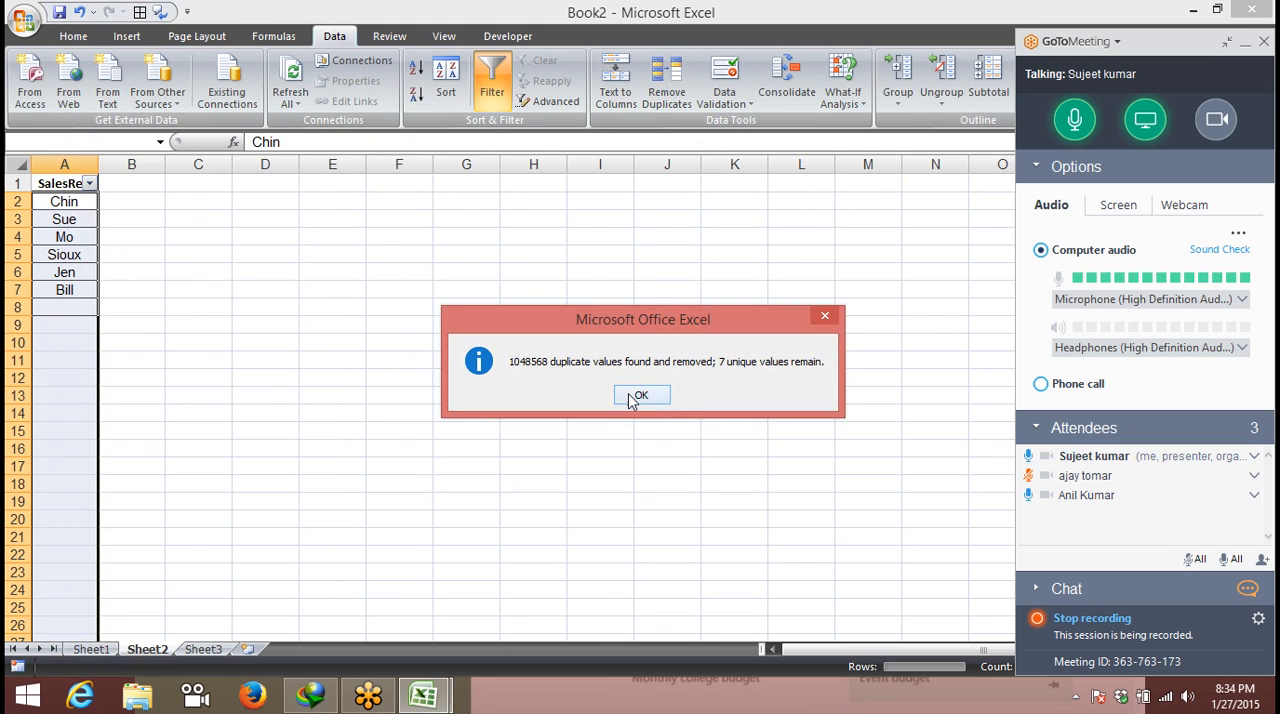
left_click(630, 395)
mouse_move(66, 307)
left_mouse_down()
mouse_move(64, 201)
mouse_move(70, 293)
left_mouse_up()
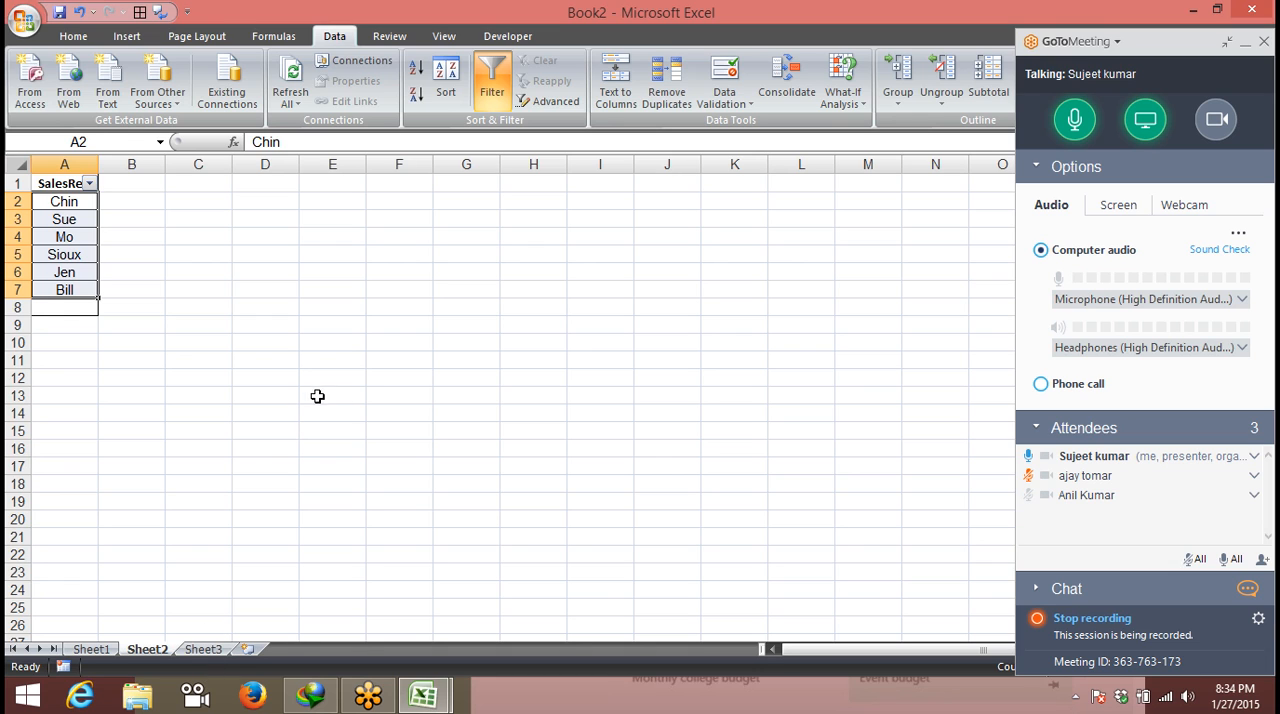
- Turn off AutoFilter on the SalesRep column and go to the blank Sheet3
left_click(457, 188)
left_click(488, 90)
left_click(322, 301)
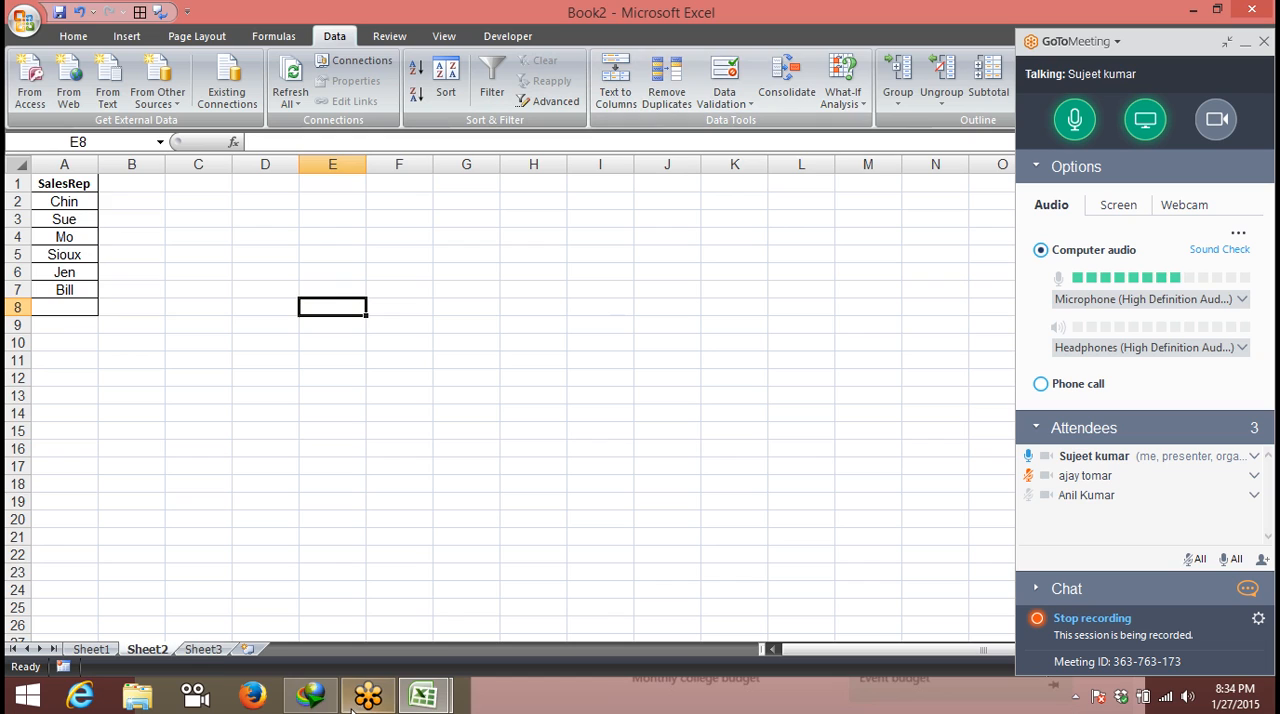
left_click(210, 650)
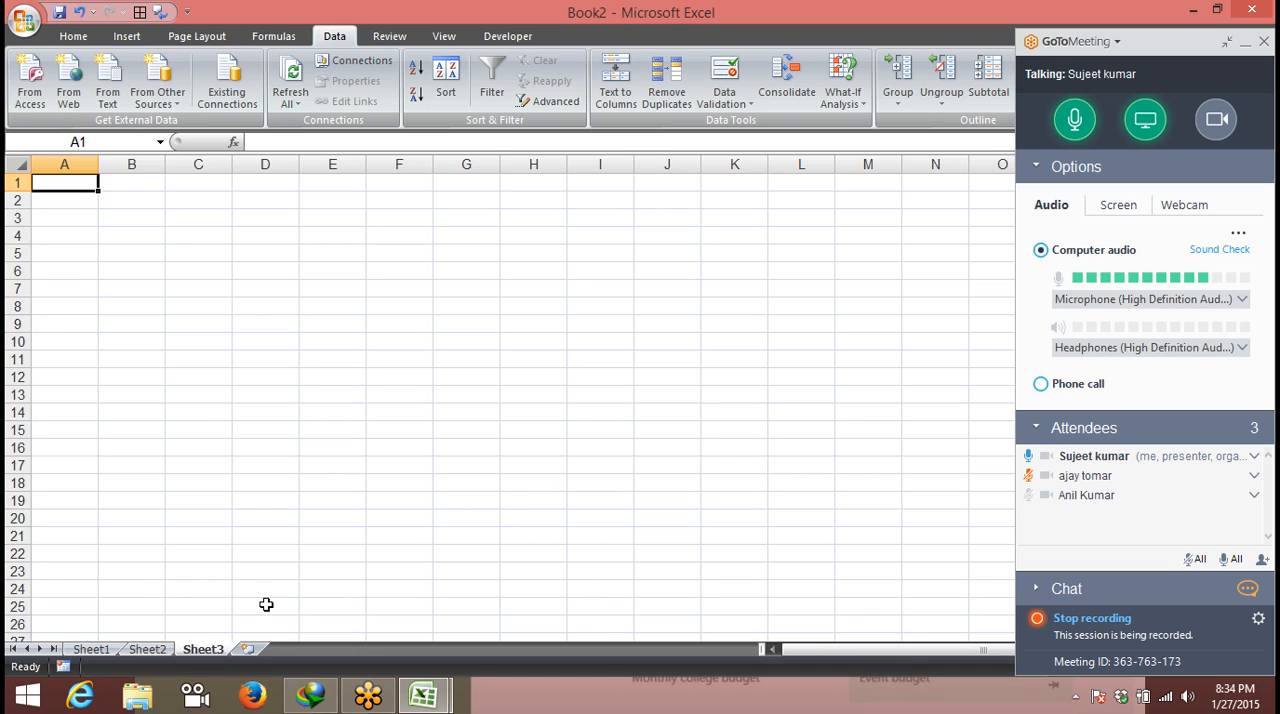
- Switch to Notepad by launching it from the Run dialog with a blank document
key("super+r")
type("not")
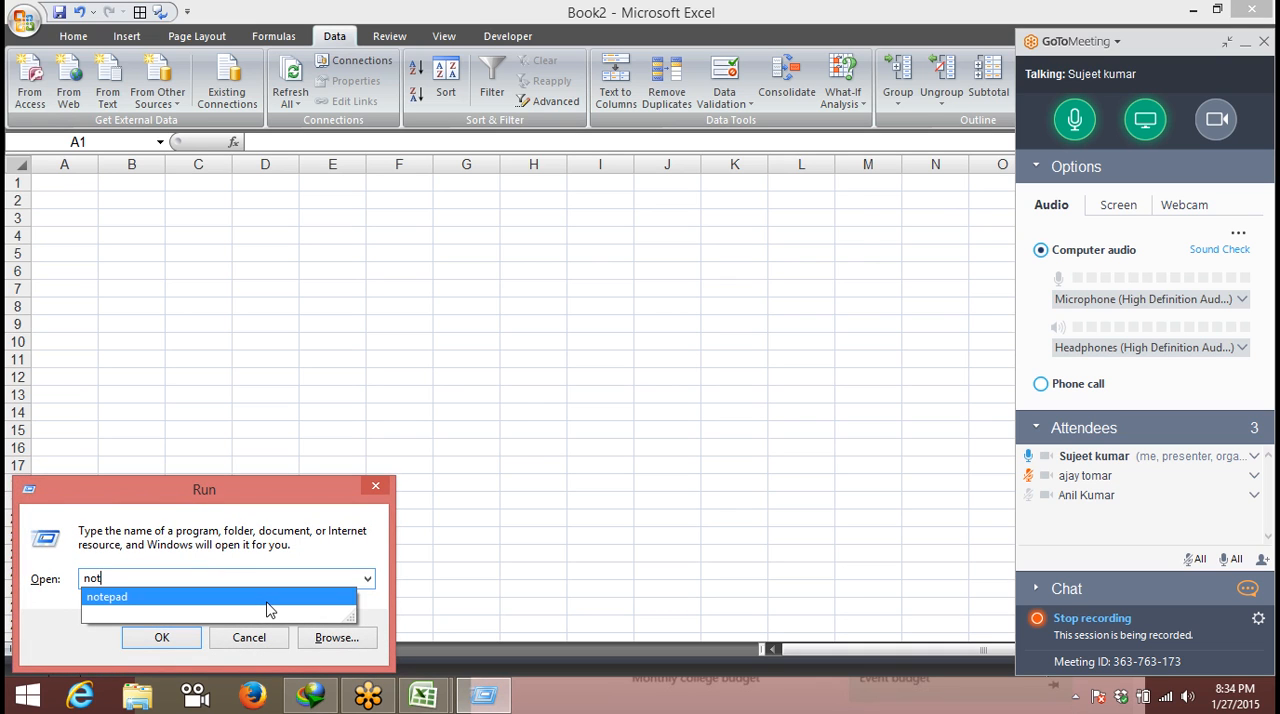
key("Return")
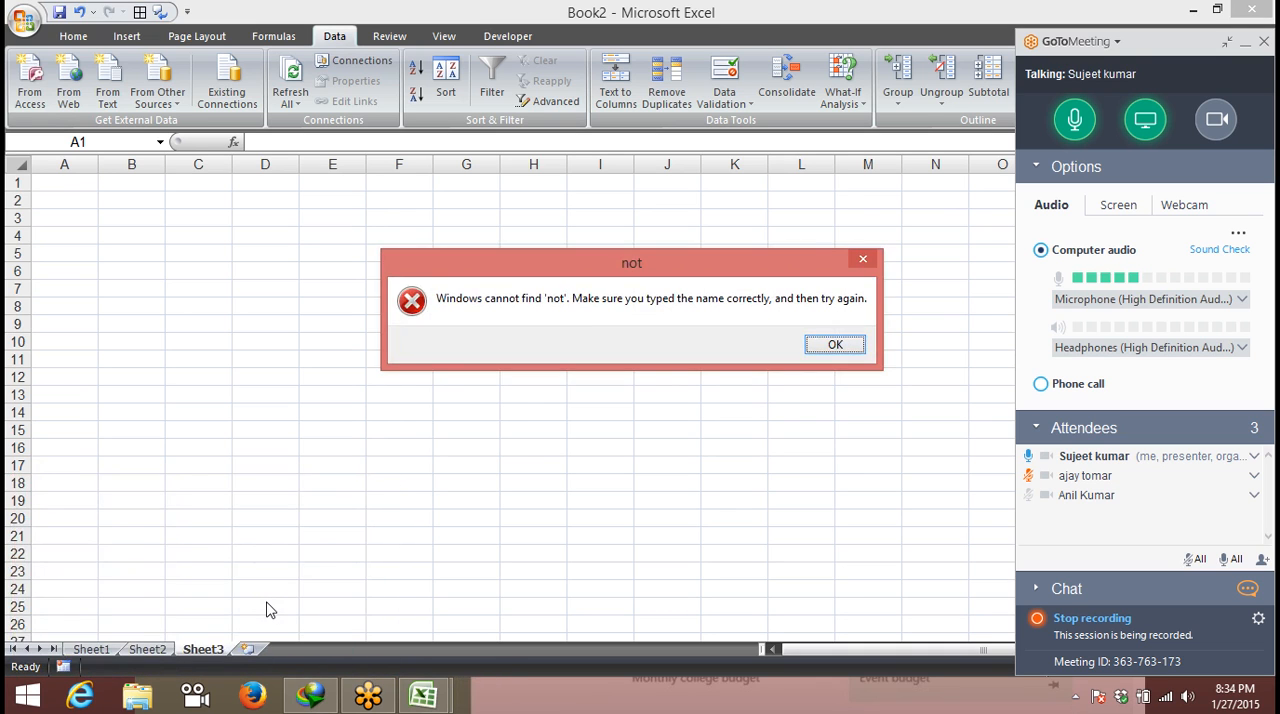
key("Return")
type("e")
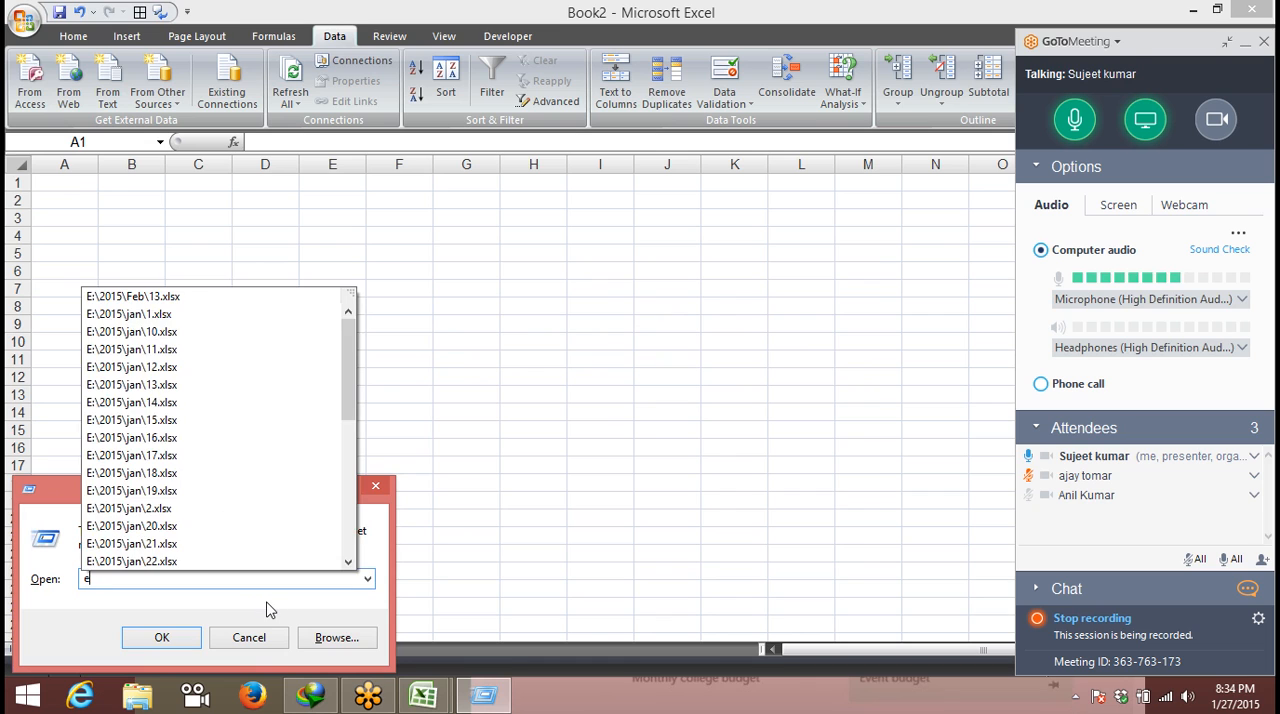
key("BackSpace")
type("no")
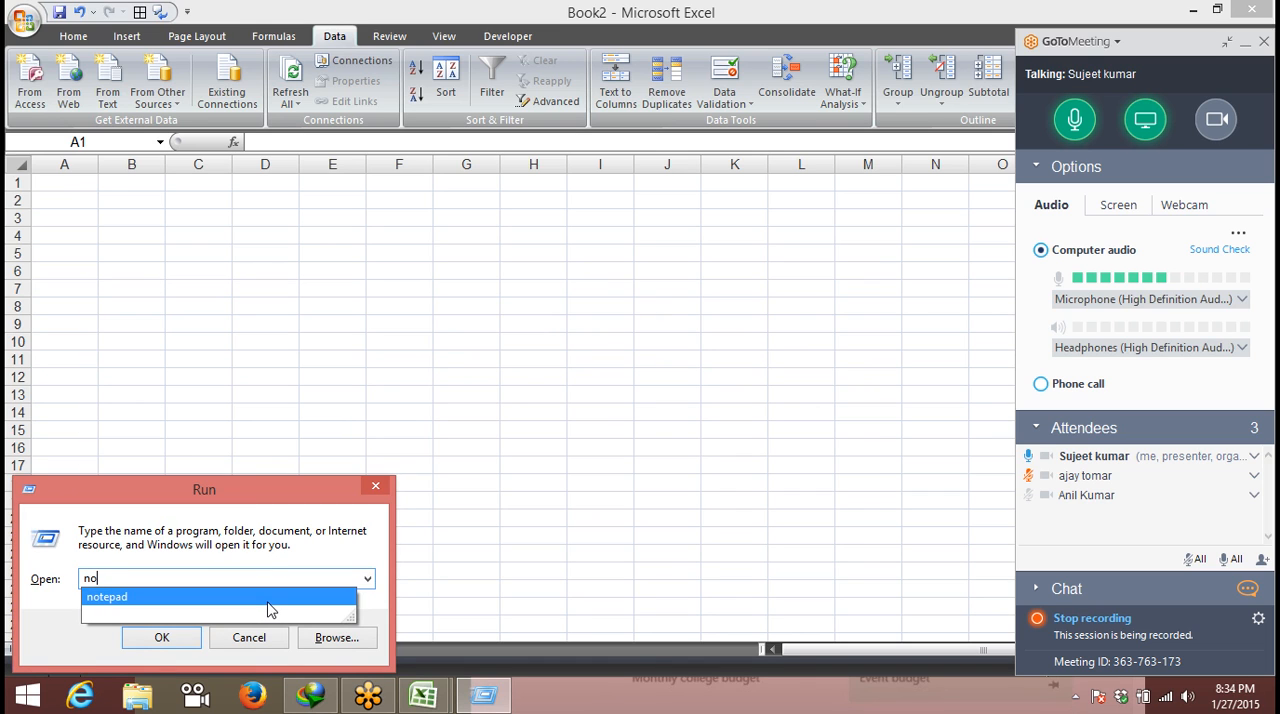
left_click(268, 605)
left_click(186, 640)
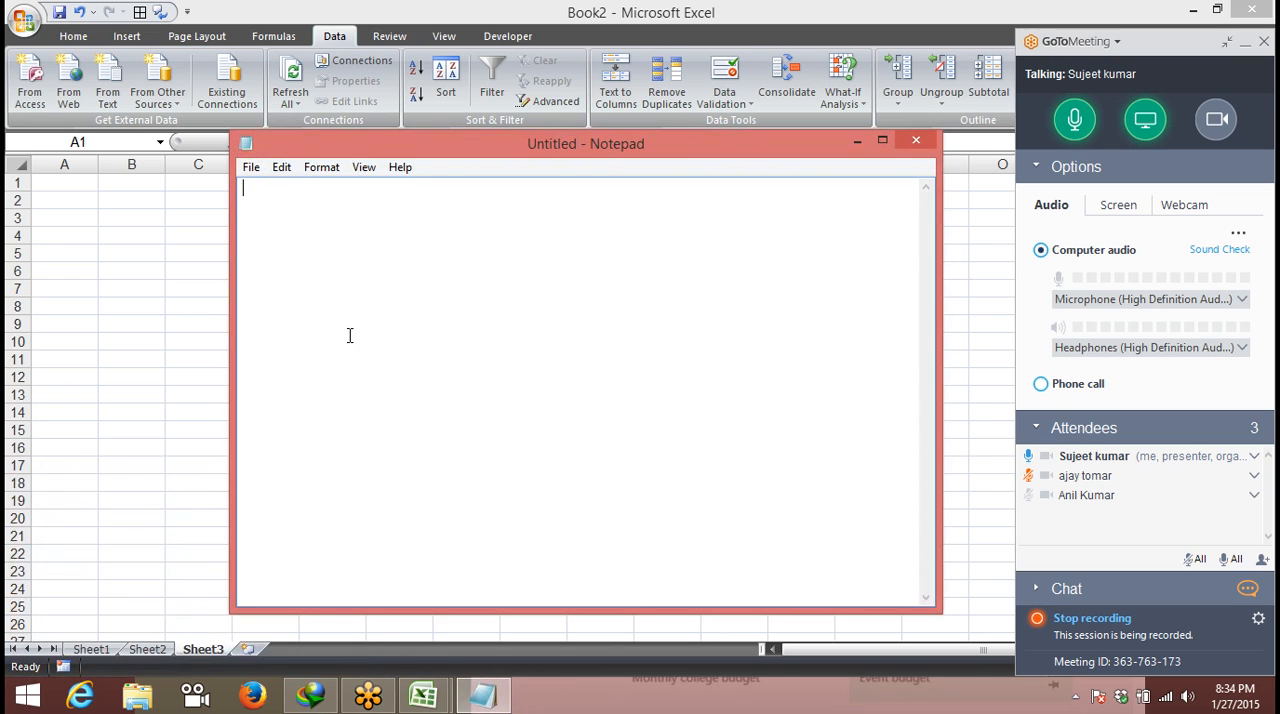
- Enter the comma-separated header line Name,Address,City,Pin,Mobile in the blank document
left_click(361, 210)
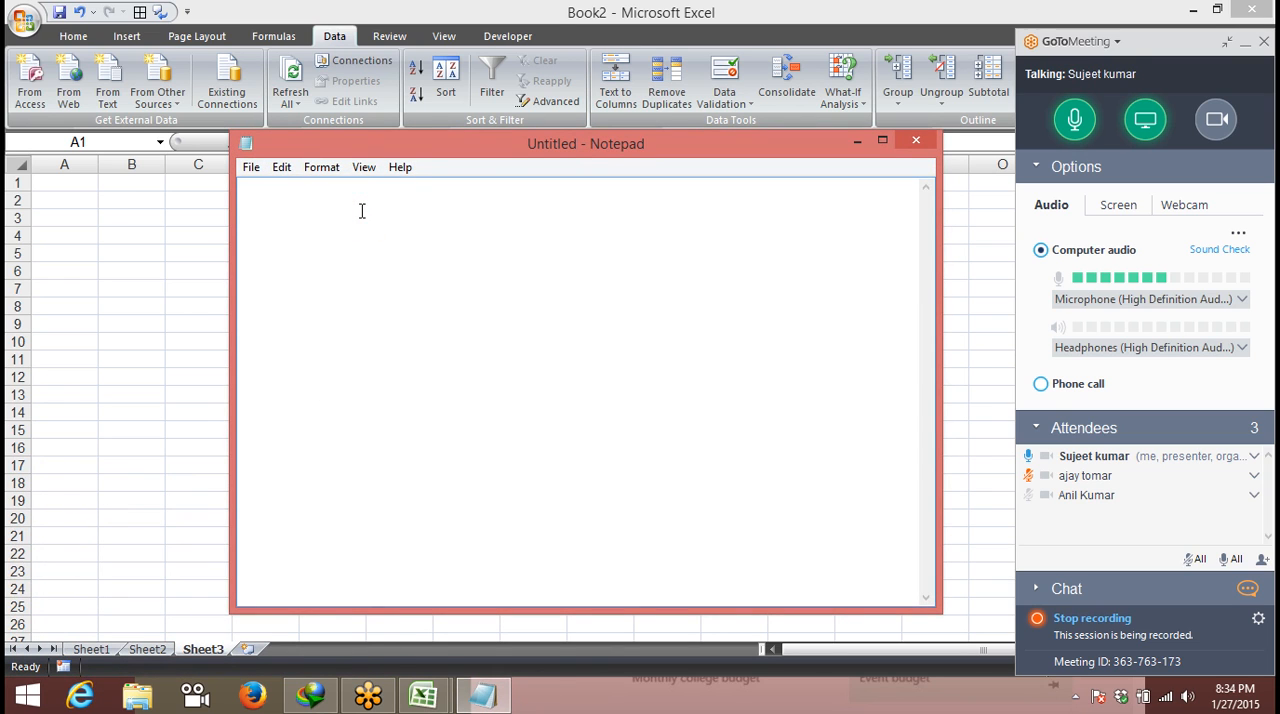
type("NAme")
key("BackSpace")
key("BackSpace")
key("BackSpace")
type("ame")
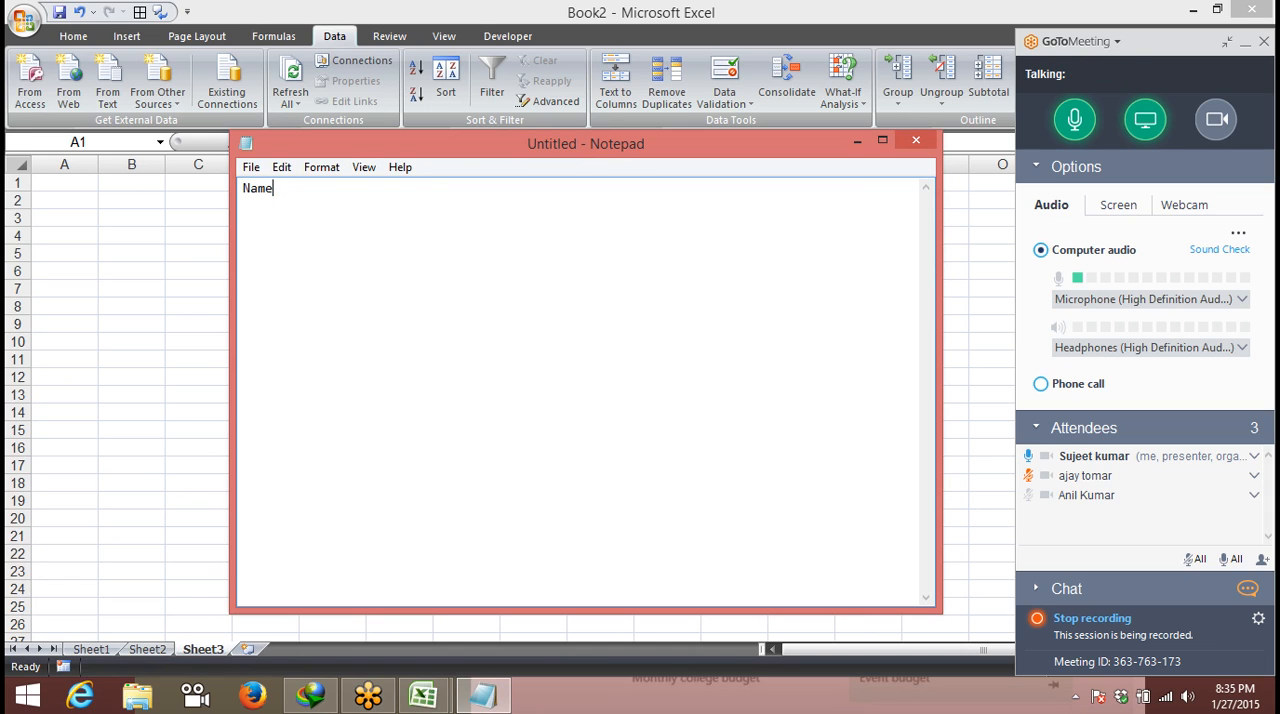
type(",Address,Cit")
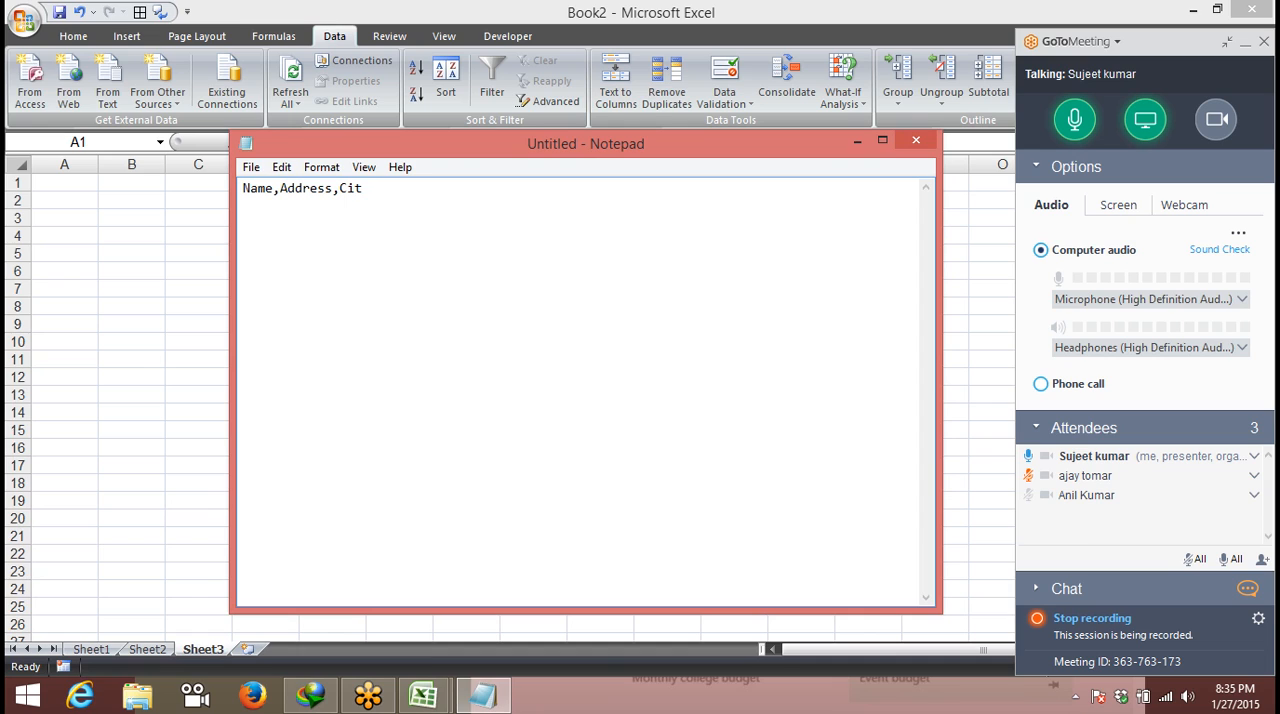
type("i")
key("BackSpace")
type("y,Pi")
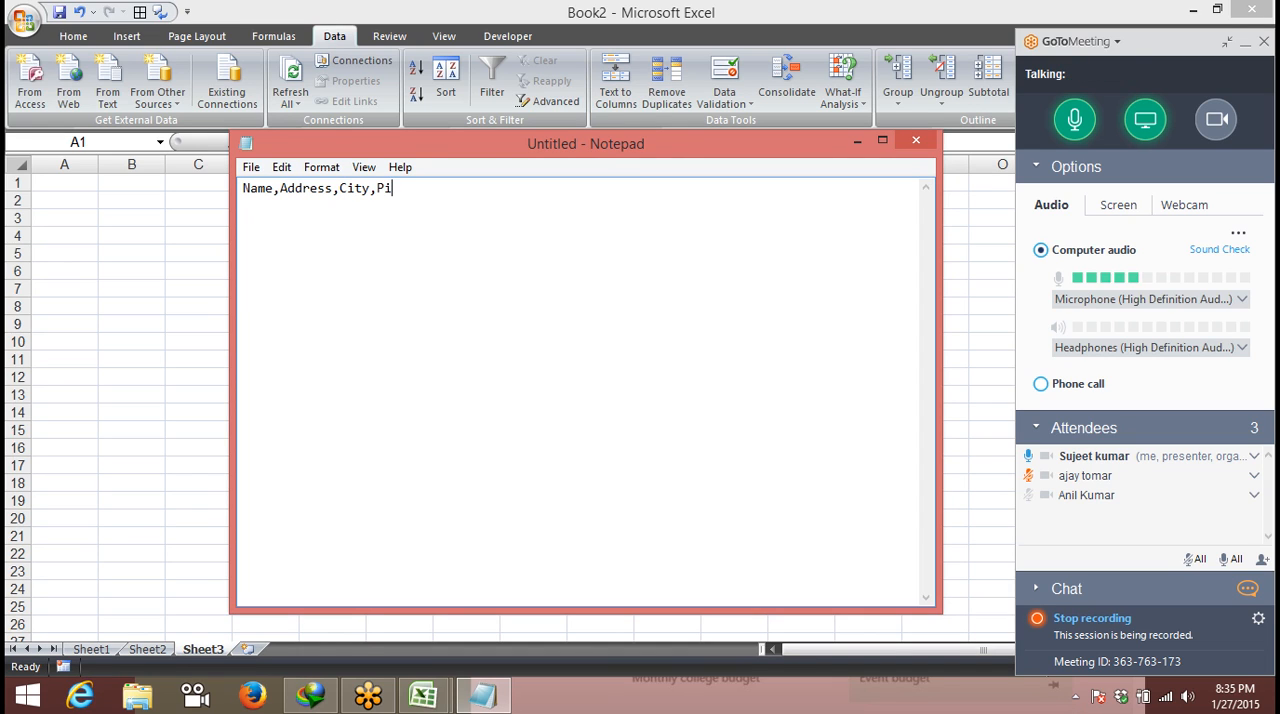
type("n,Mobil")
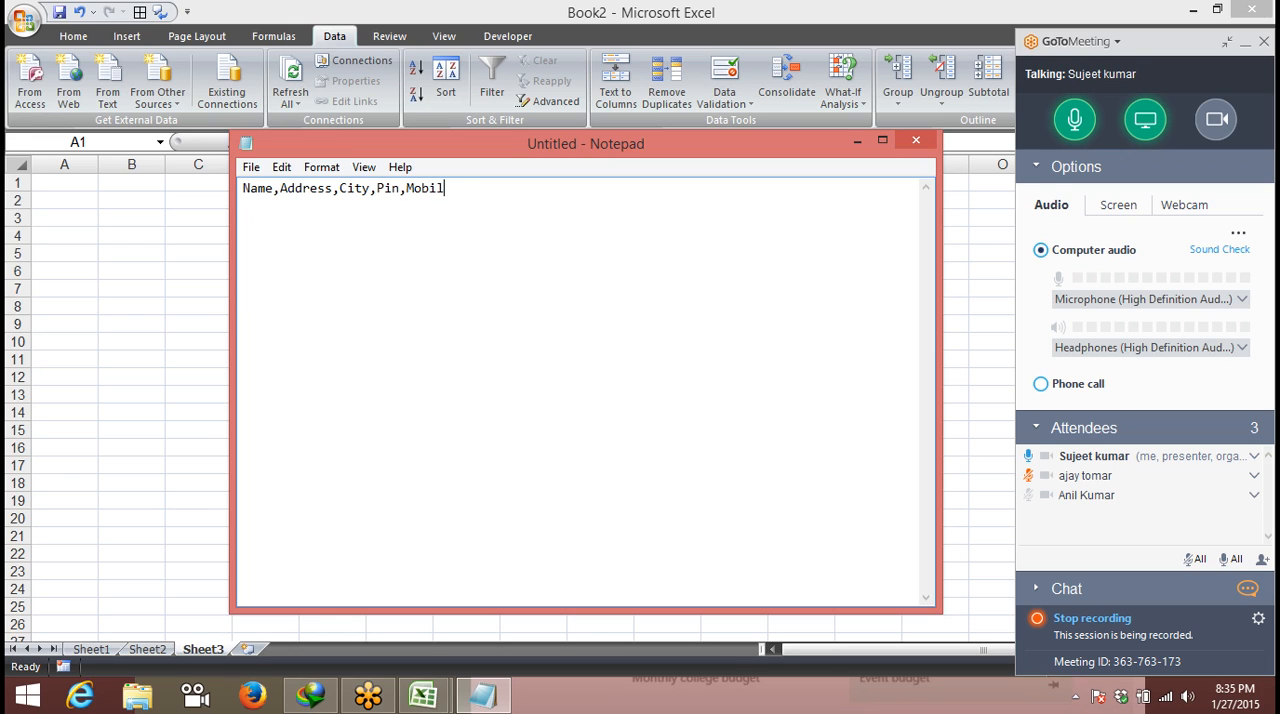
type("e")
key("Return")
- Add one comma-separated record below the header with the person's name, address, city, postal code and mobile number
type("N")
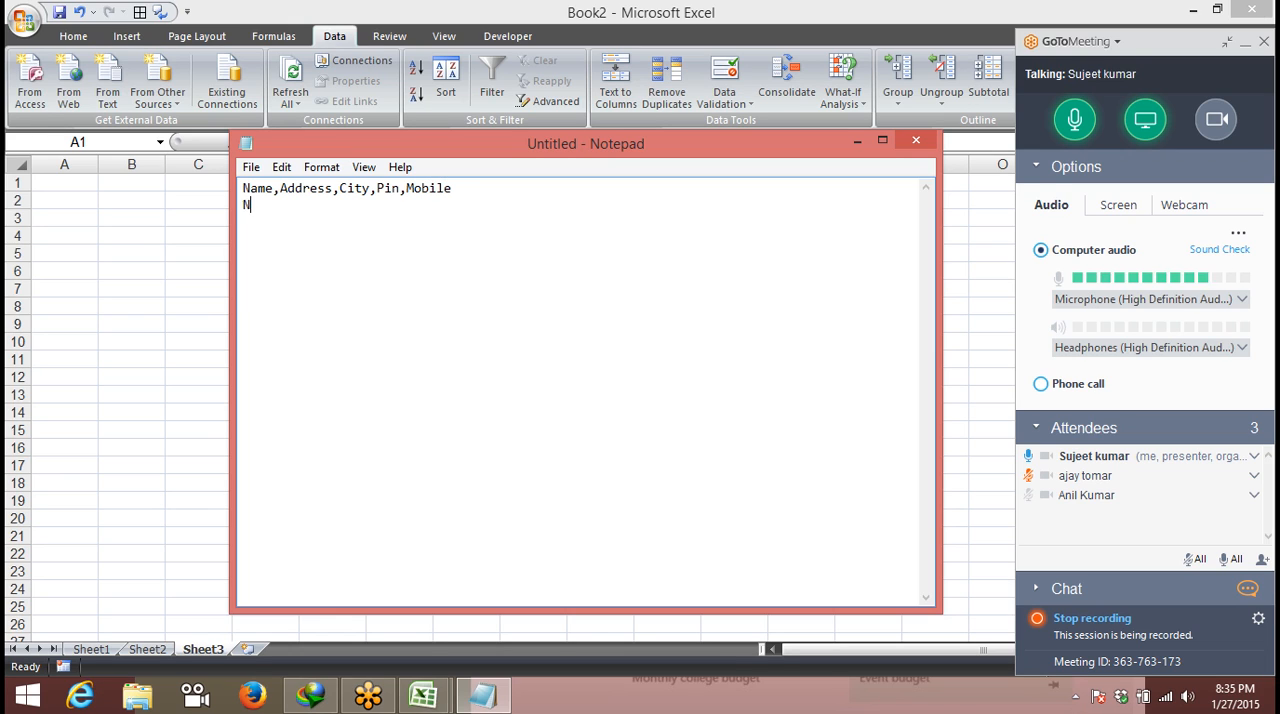
key("BackSpace")
key("BackSpace")
type("Ravi,Khanpur,Delhi")
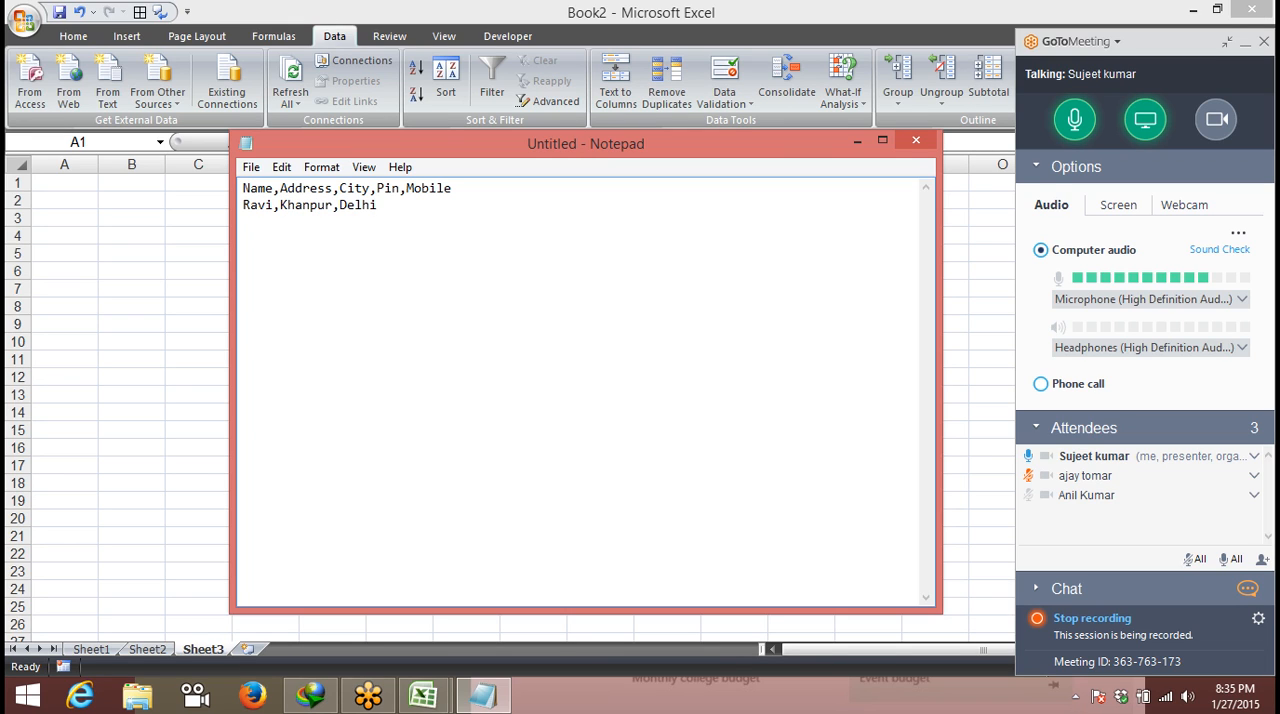
type(",110")
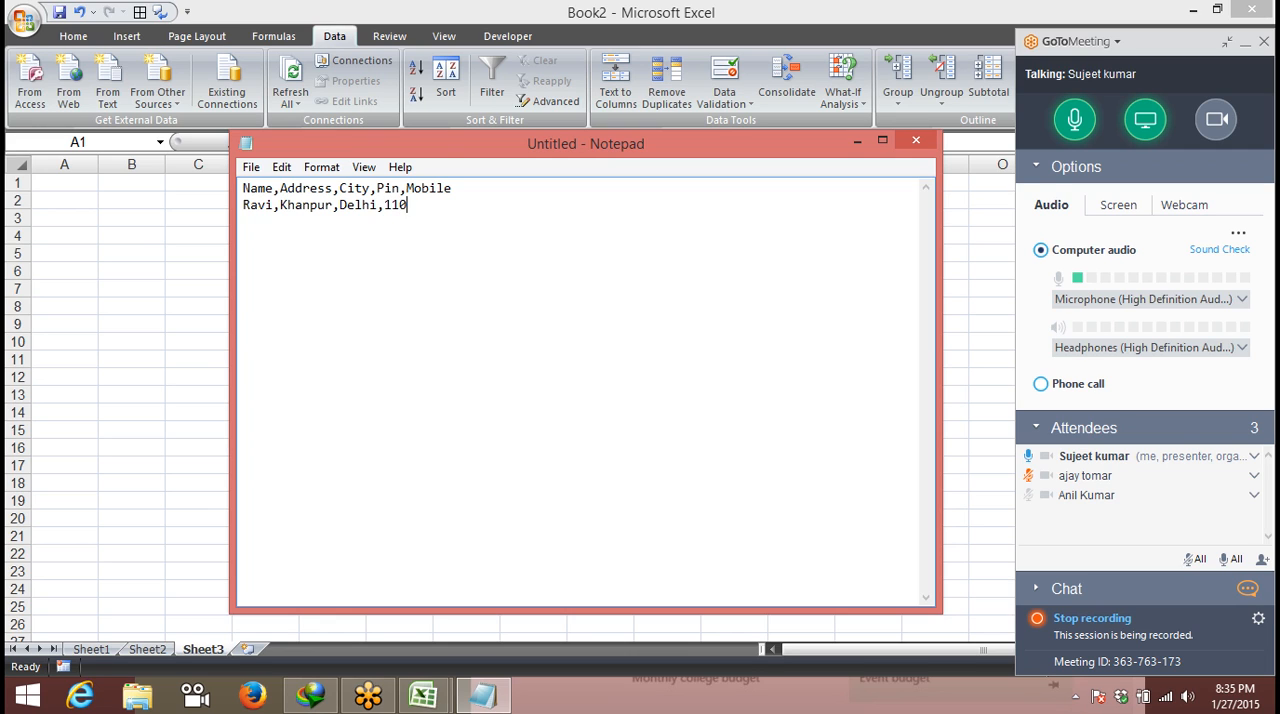
type("062,99666")
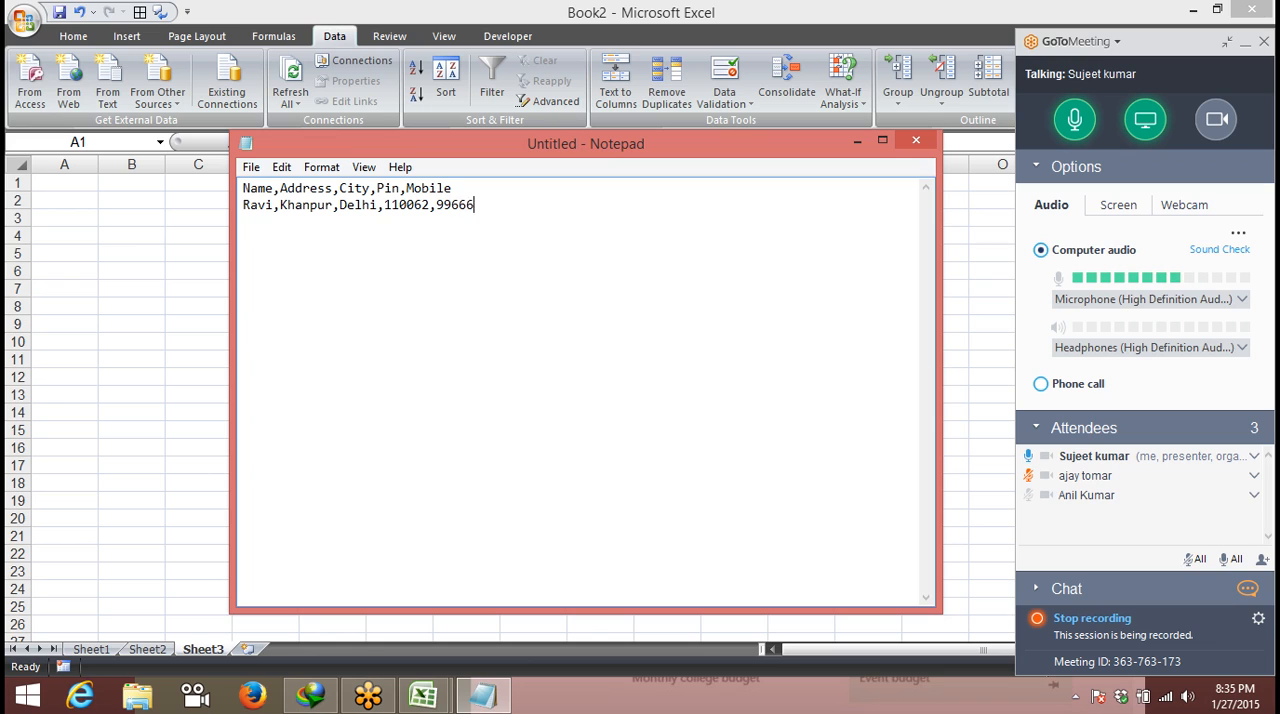
type("8545")
- Copy both Notepad lines into Excel's Sheet3 starting at A1 and check which cells hold the text
left_click_drag(543, 200, 228, 162)
key("ctrl+c")
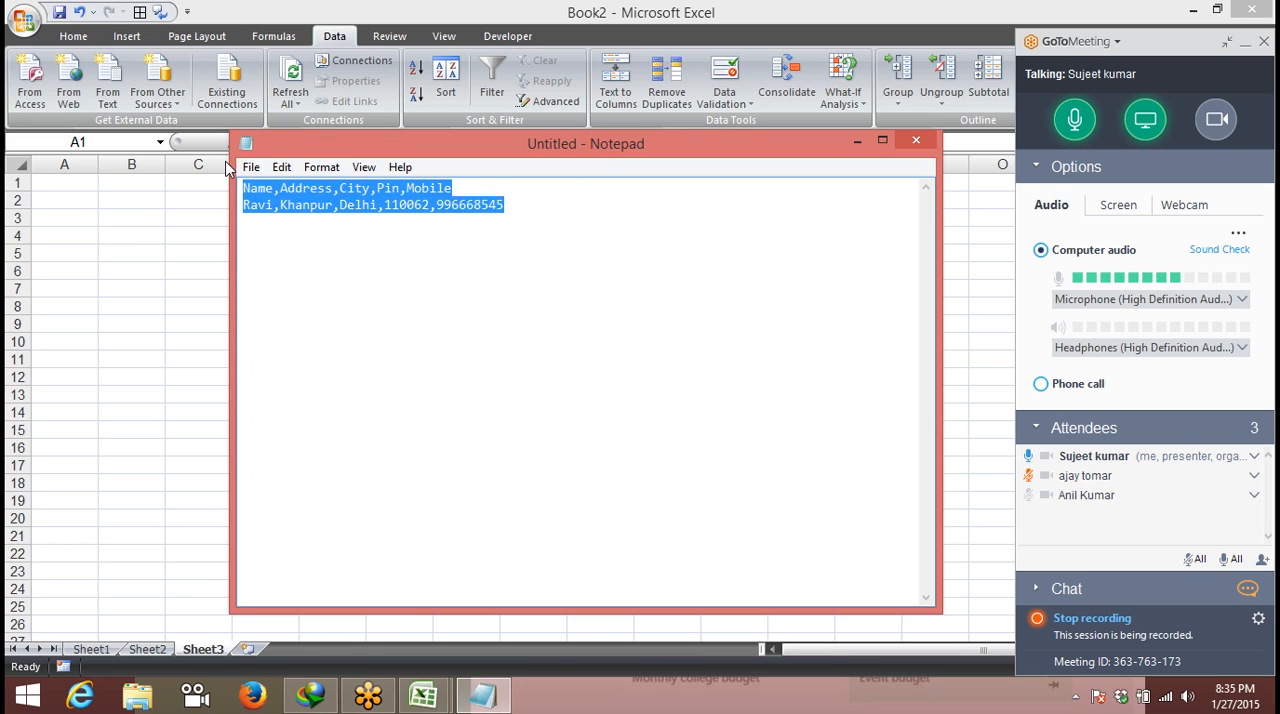
left_click(80, 182)
key("ctrl+v")
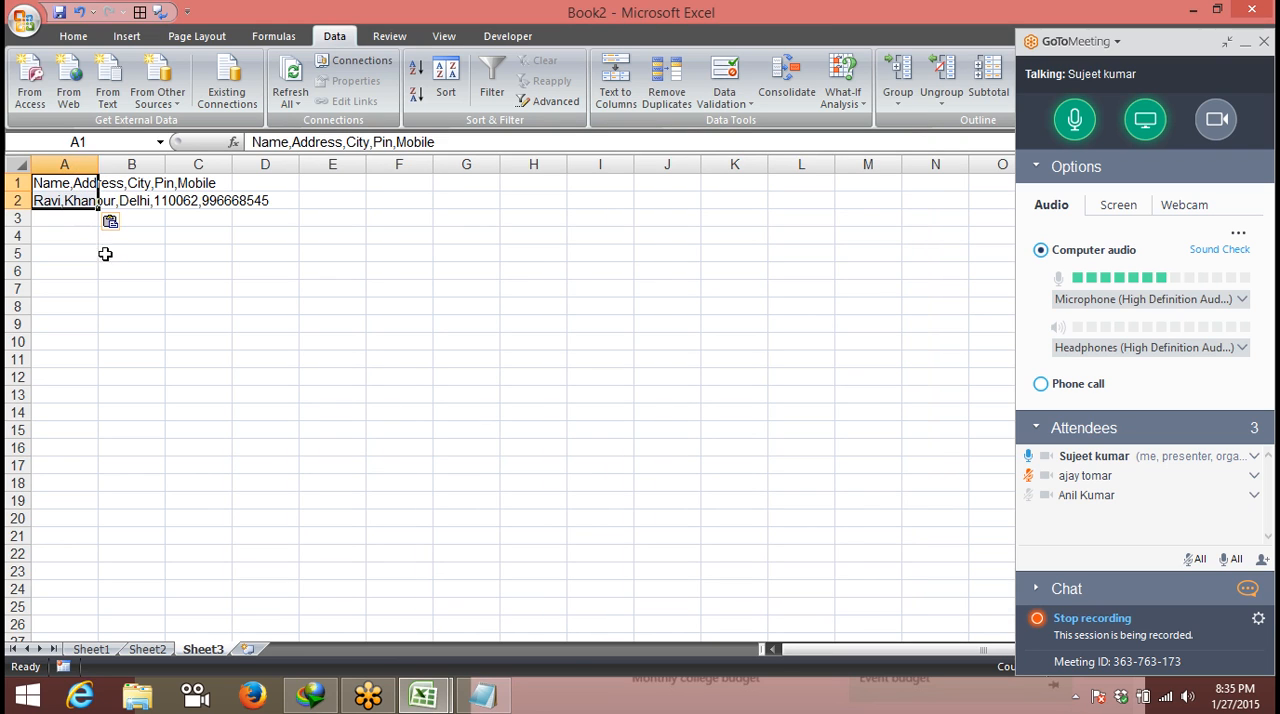
left_click(108, 284)
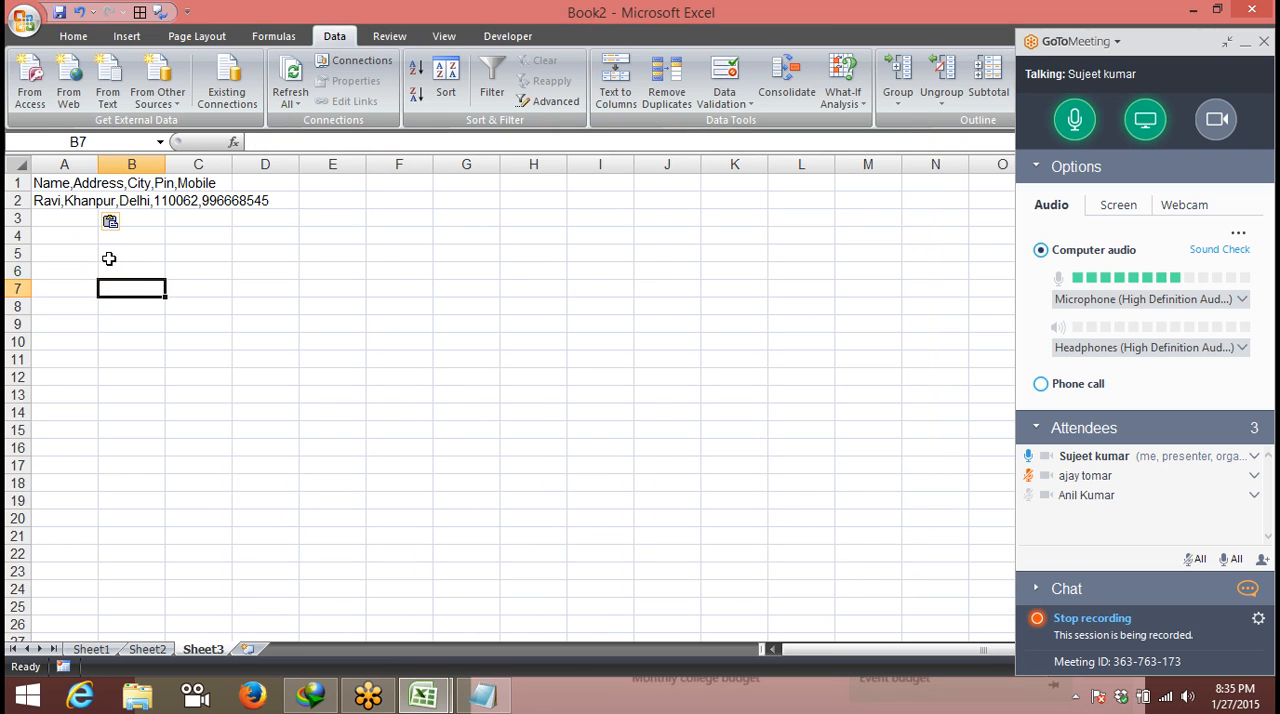
left_click(36, 192)
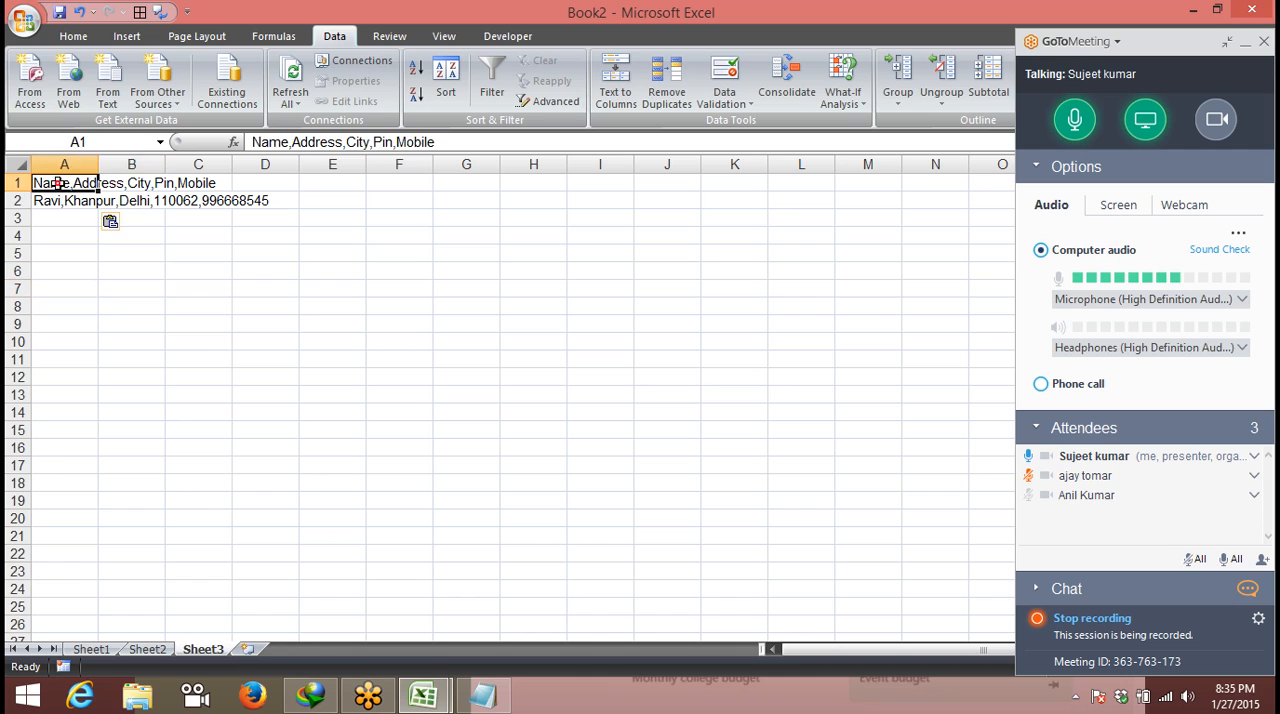
left_click(119, 182)
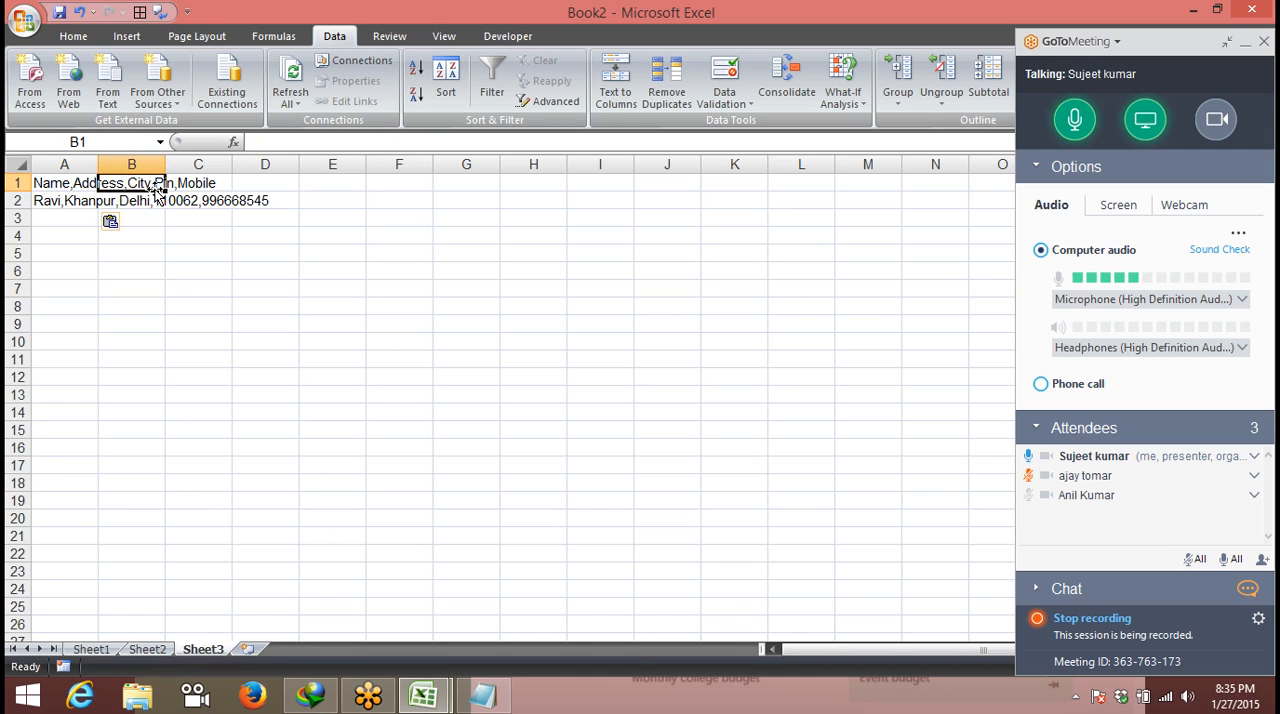
left_click(152, 252)
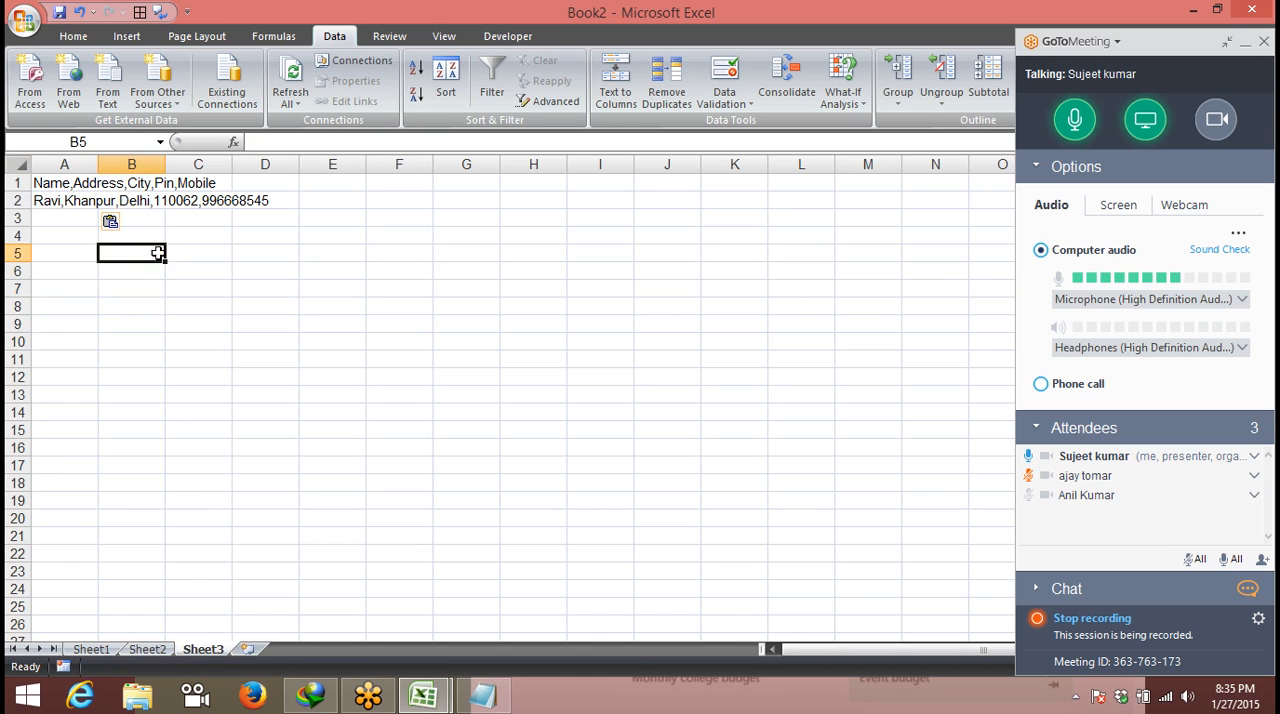
left_click(78, 216)
- Split A1:A2 into separate columns with Text to Columns, using Delimited data and only the comma as delimiter
left_click_drag(60, 184, 60, 212)
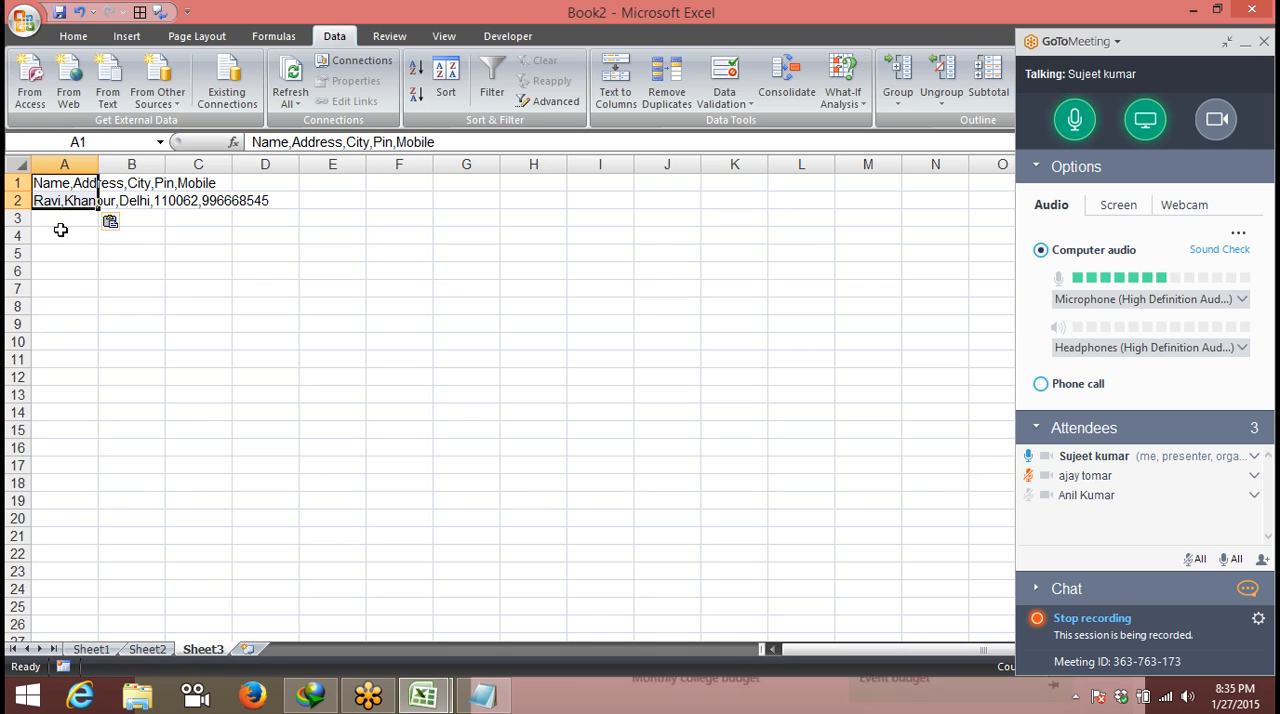
left_click(616, 84)
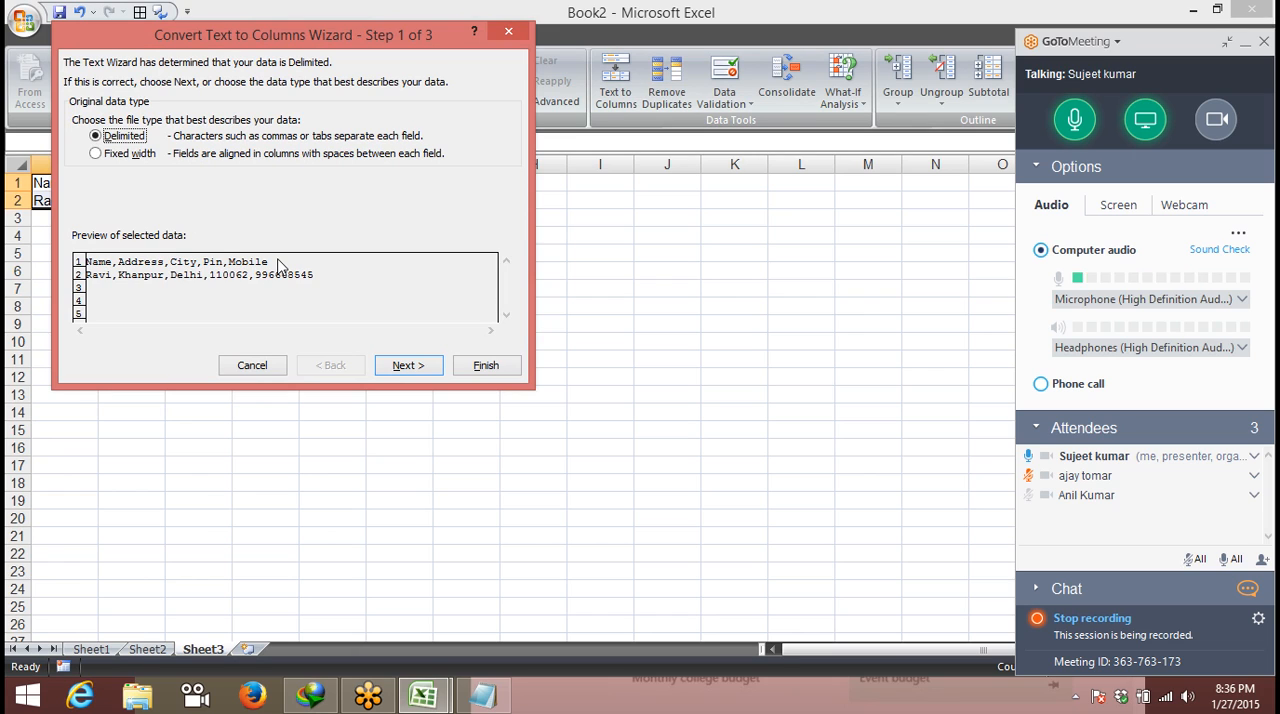
left_click(426, 364)
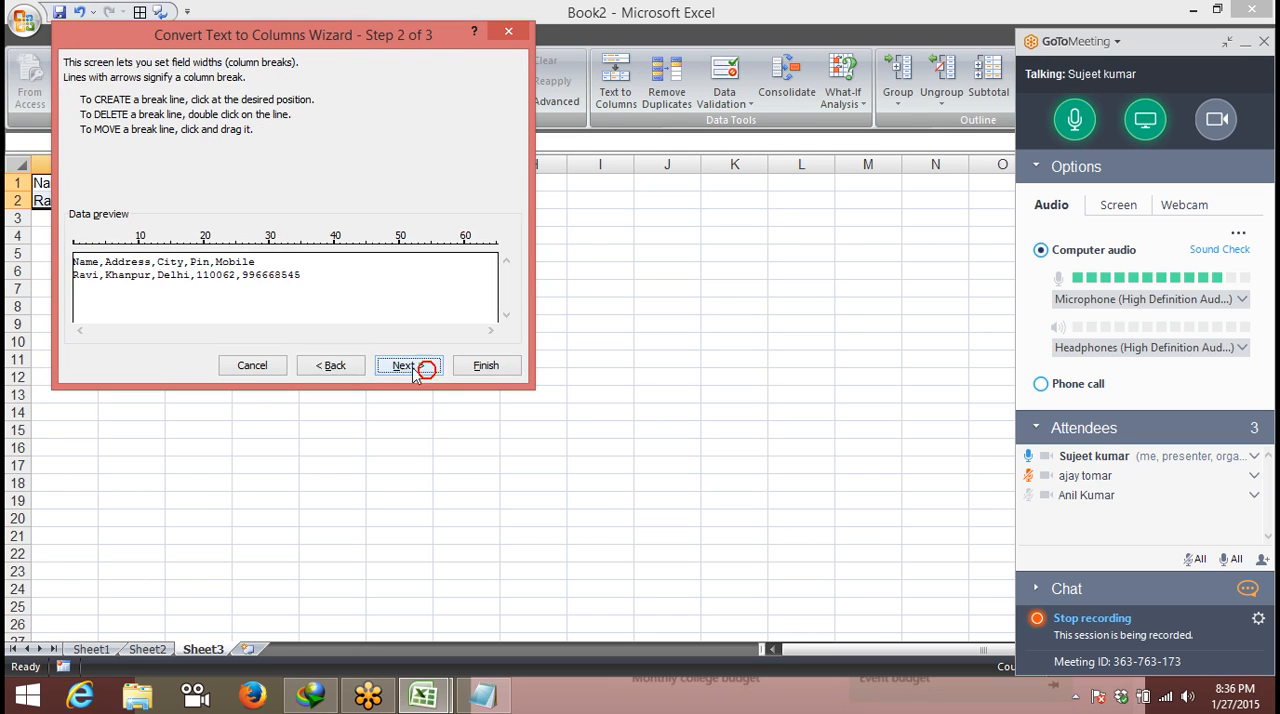
left_click(100, 275)
left_click(330, 365)
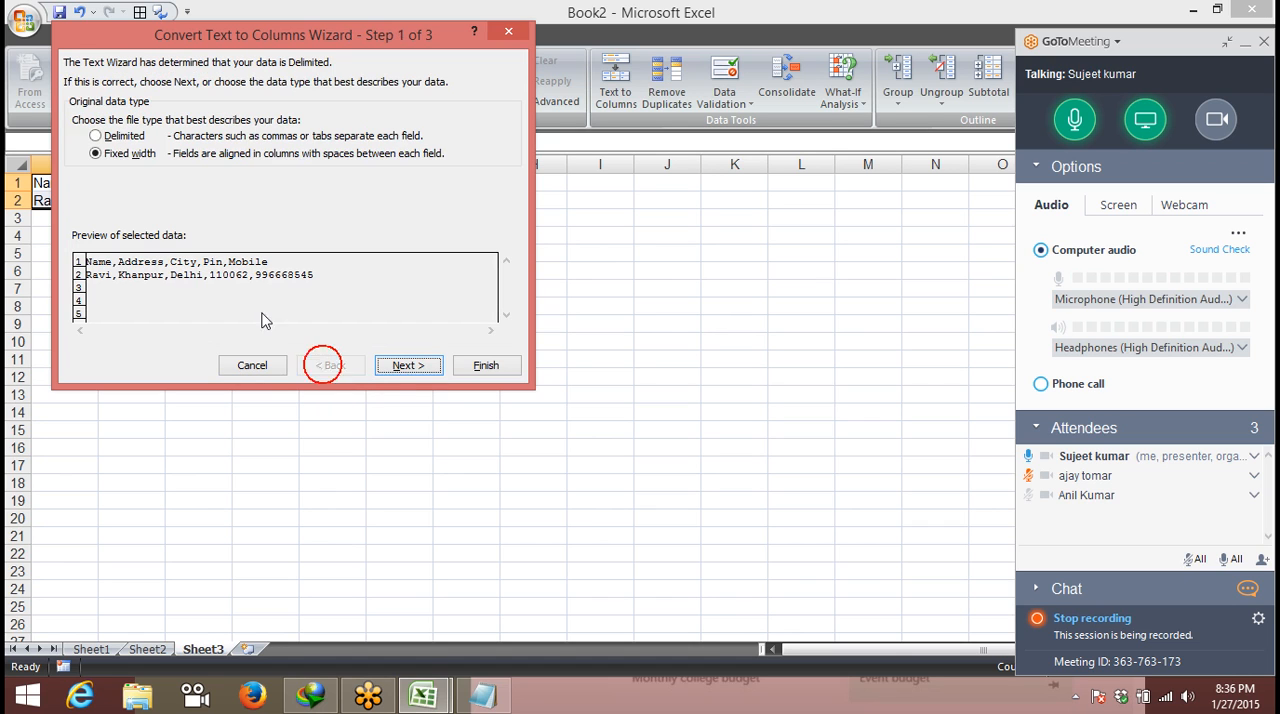
left_click(116, 136)
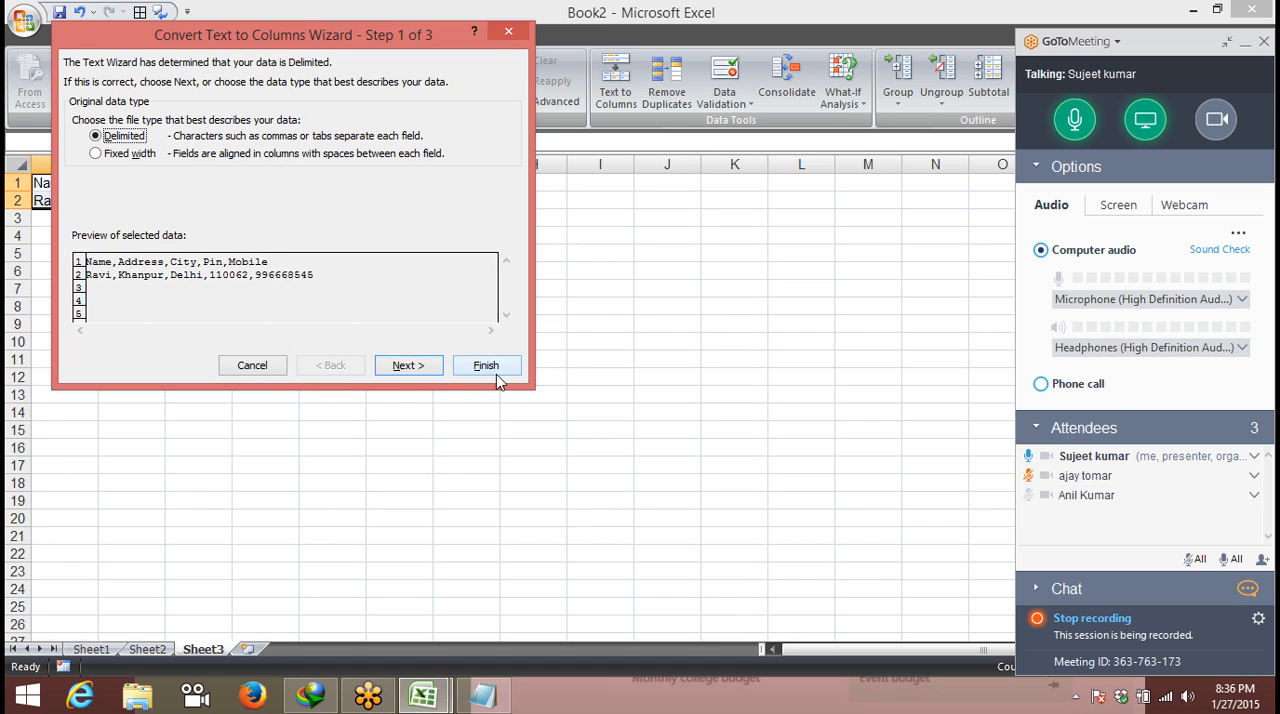
left_click(414, 366)
left_click(88, 116)
left_click(100, 152)
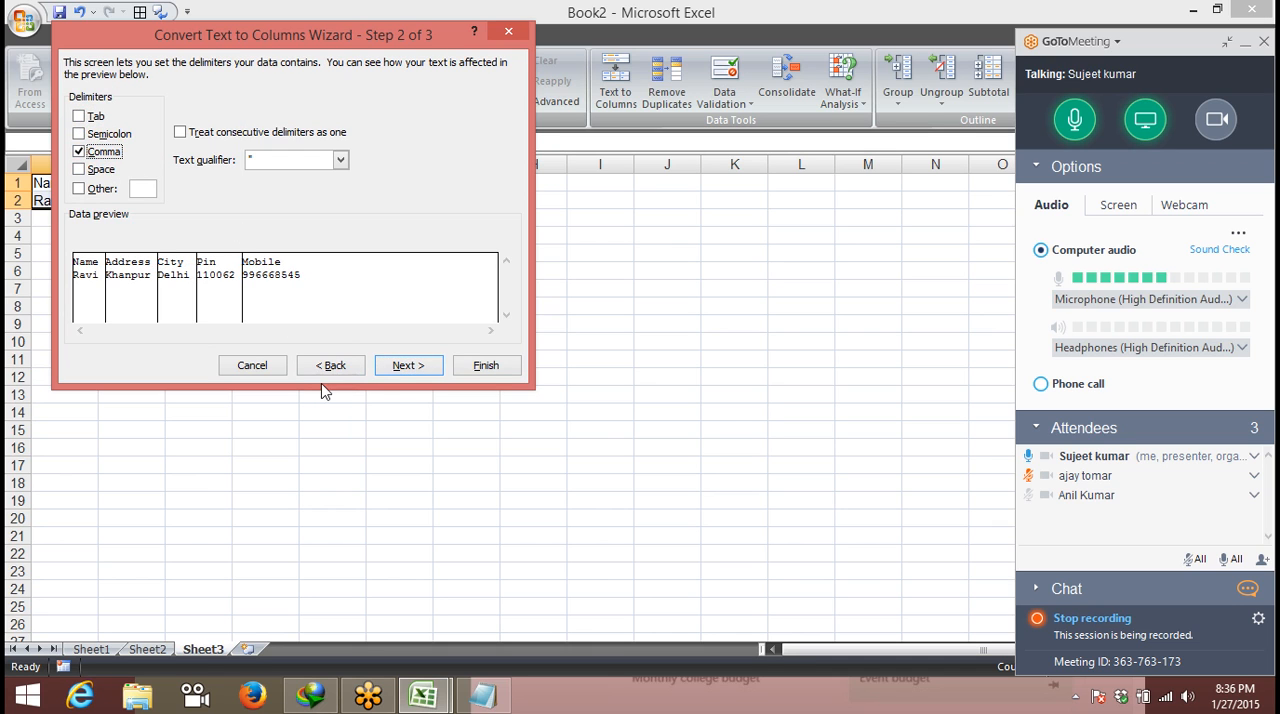
left_click(409, 366)
left_click(477, 368)
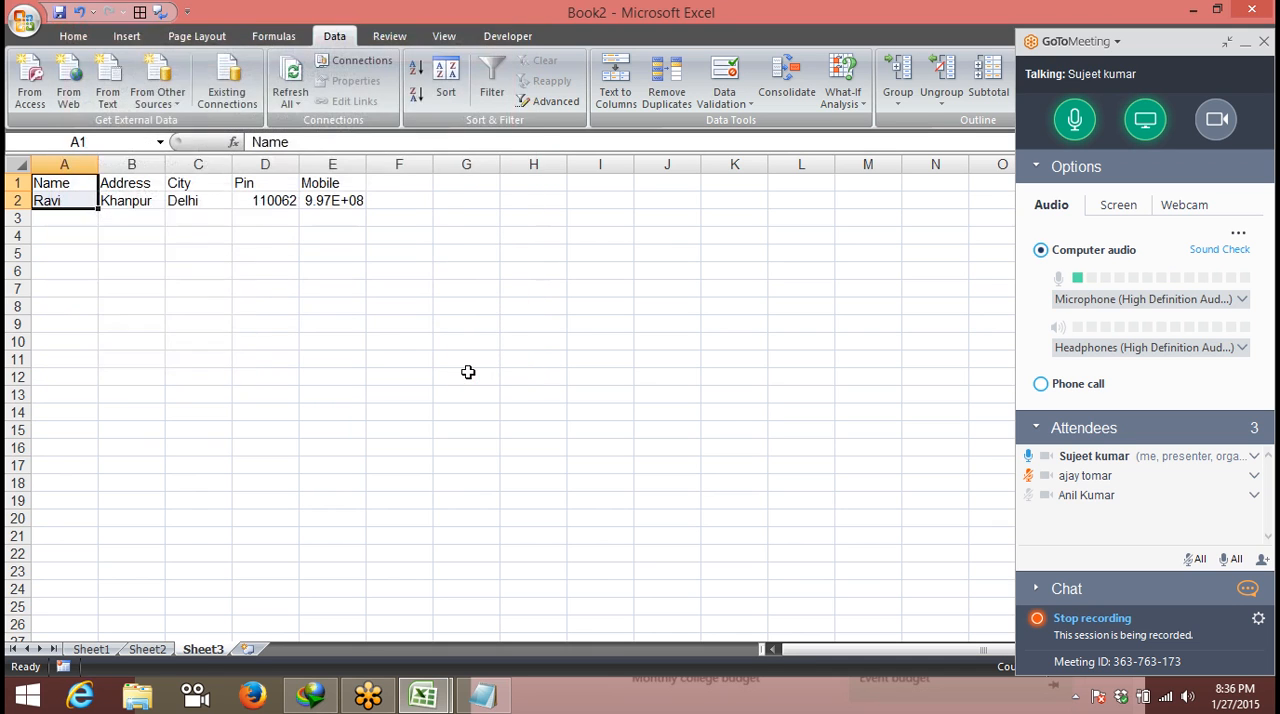
- Go through the split values in B2:E2 and auto-fit column E to its contents
left_click(124, 200)
left_click(183, 200)
left_click(250, 200)
left_click(332, 200)
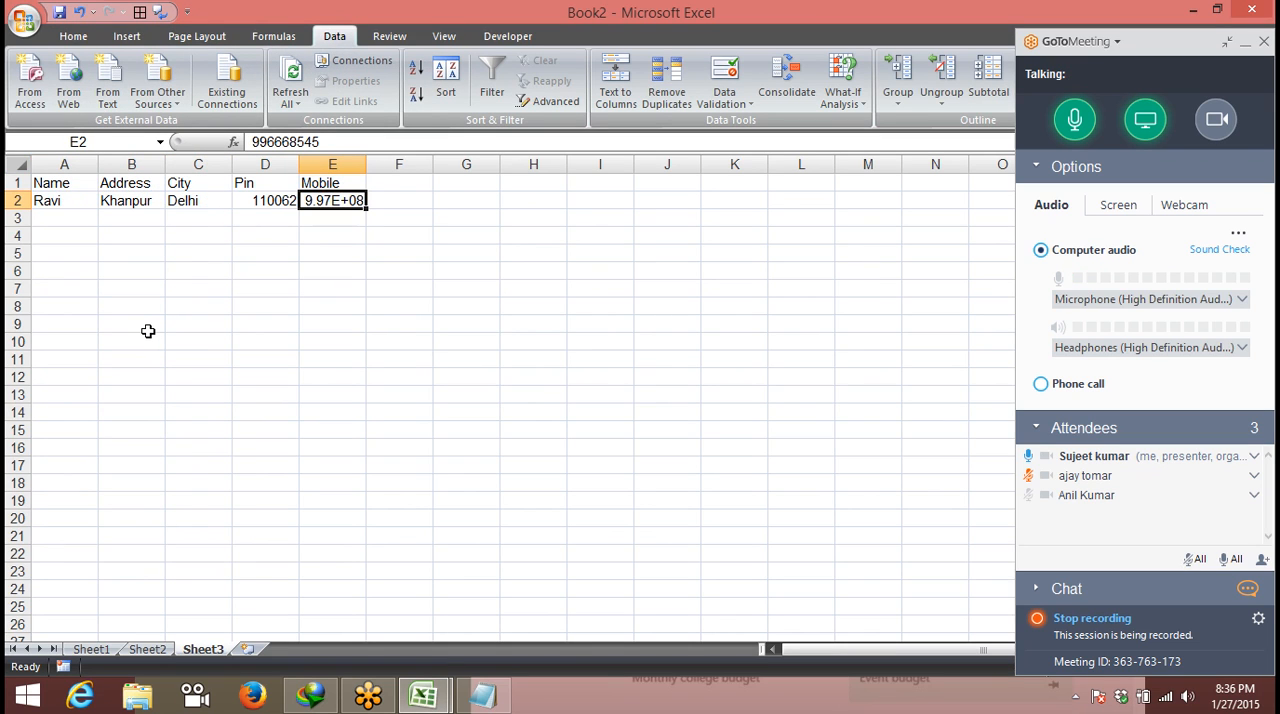
double_click(366, 164)
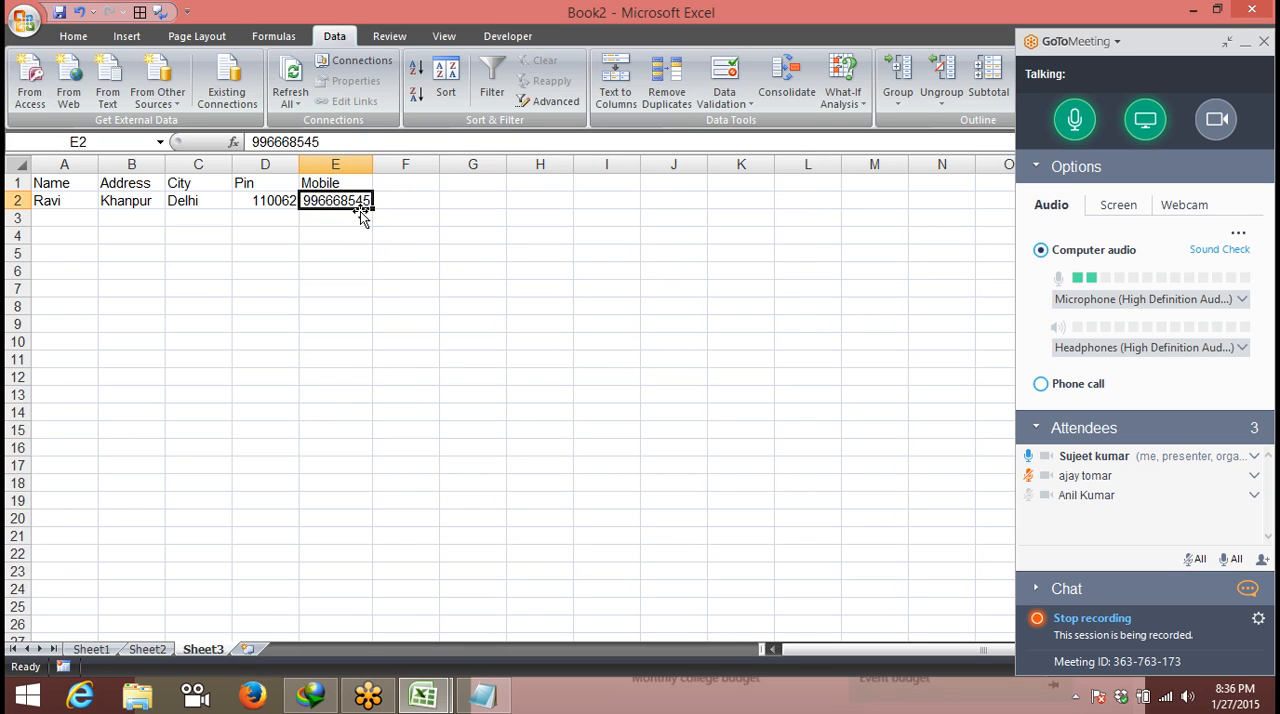
- Review the delimiter options of the Text to Columns wizard for cell E2, leaving the data unchanged
left_click(615, 105)
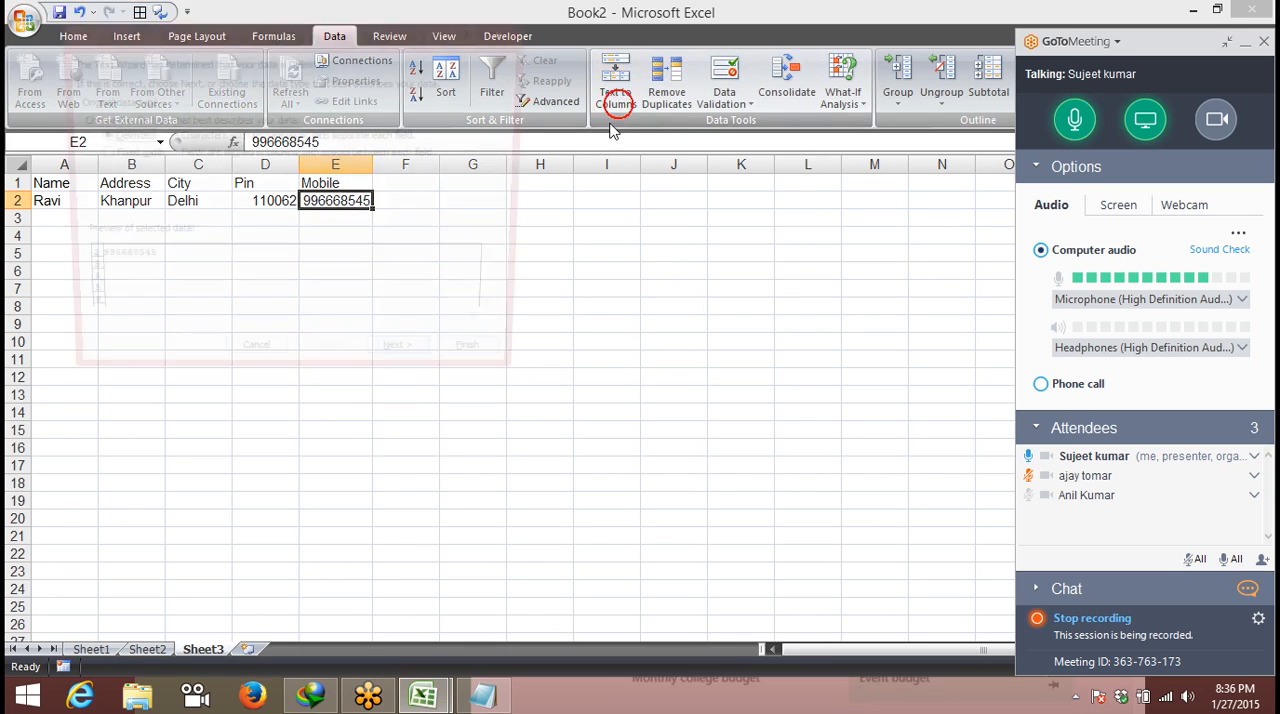
left_click(408, 360)
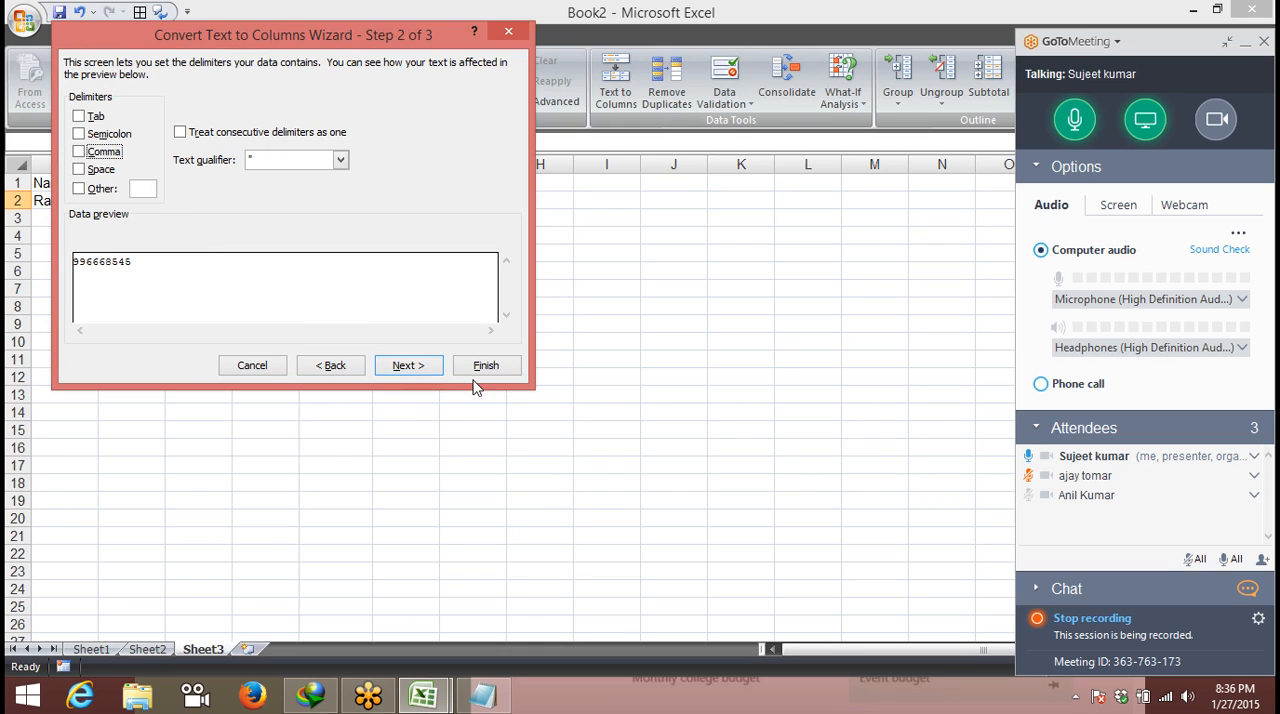
left_click(245, 365)
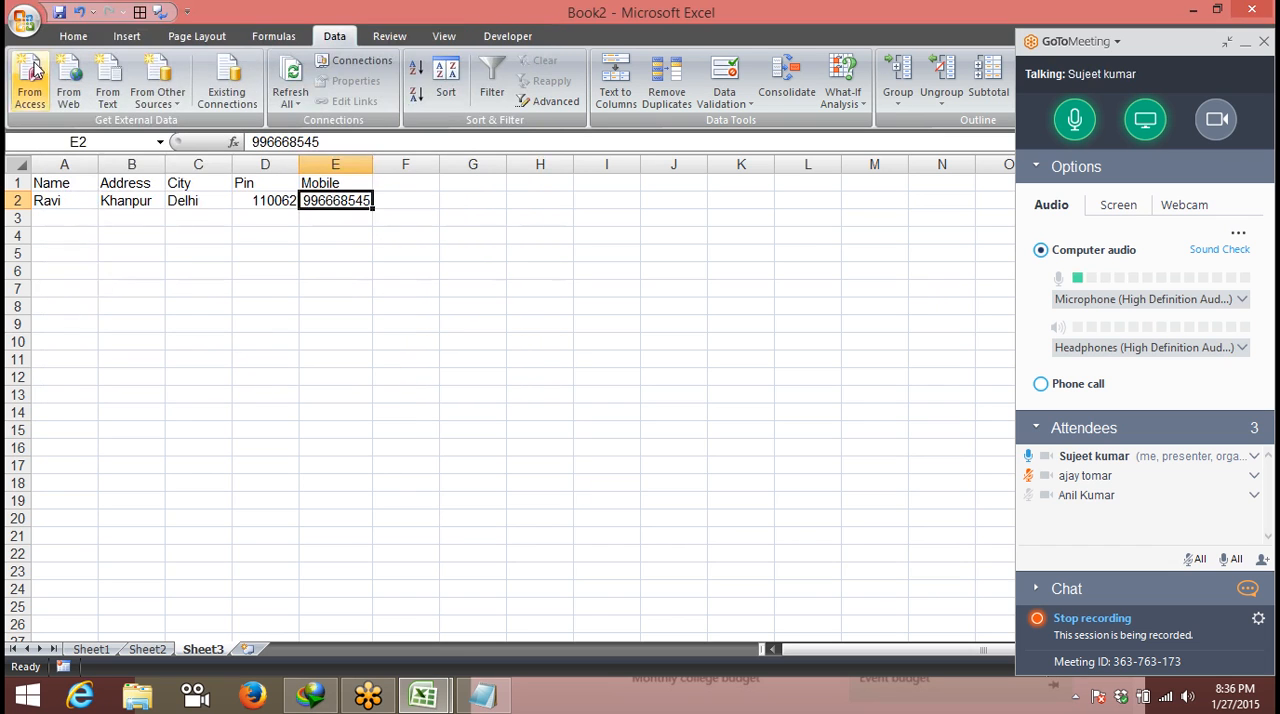
- Switch to File Explorer, view the 131_251265213 PDF from the Downloads folder and return to the folder
left_click(145, 697)
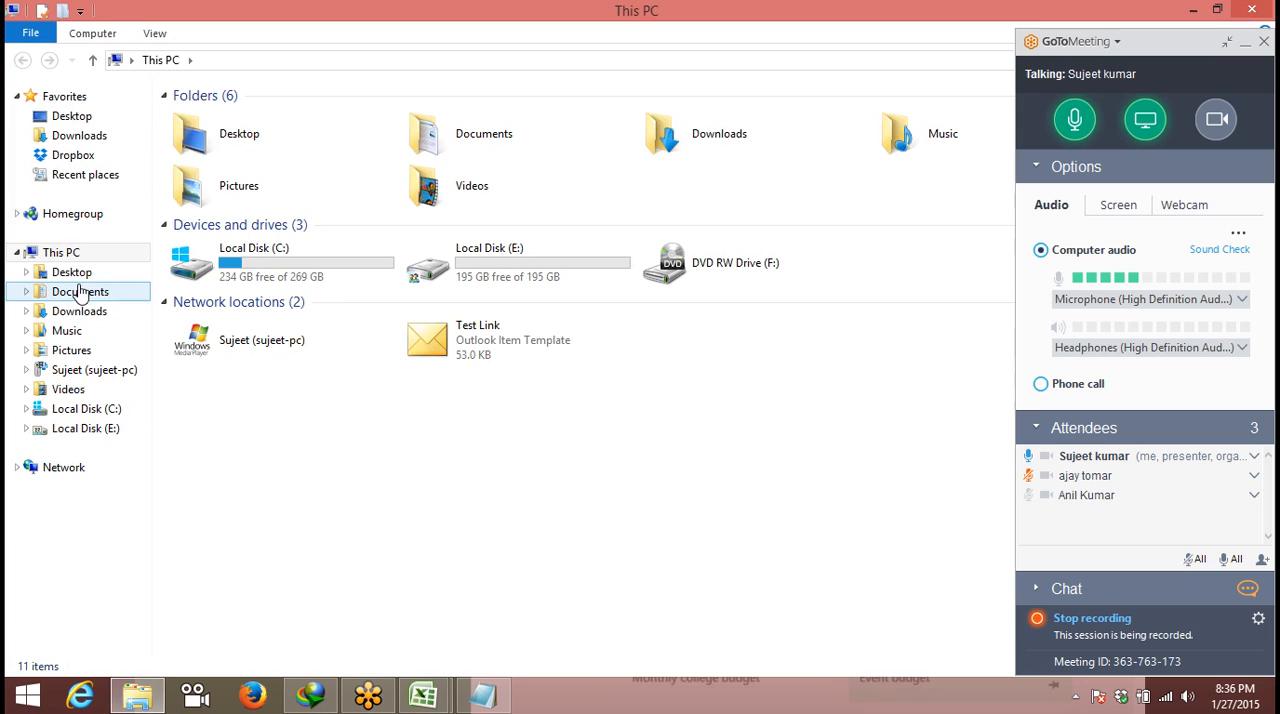
left_click(74, 140)
left_click(76, 140)
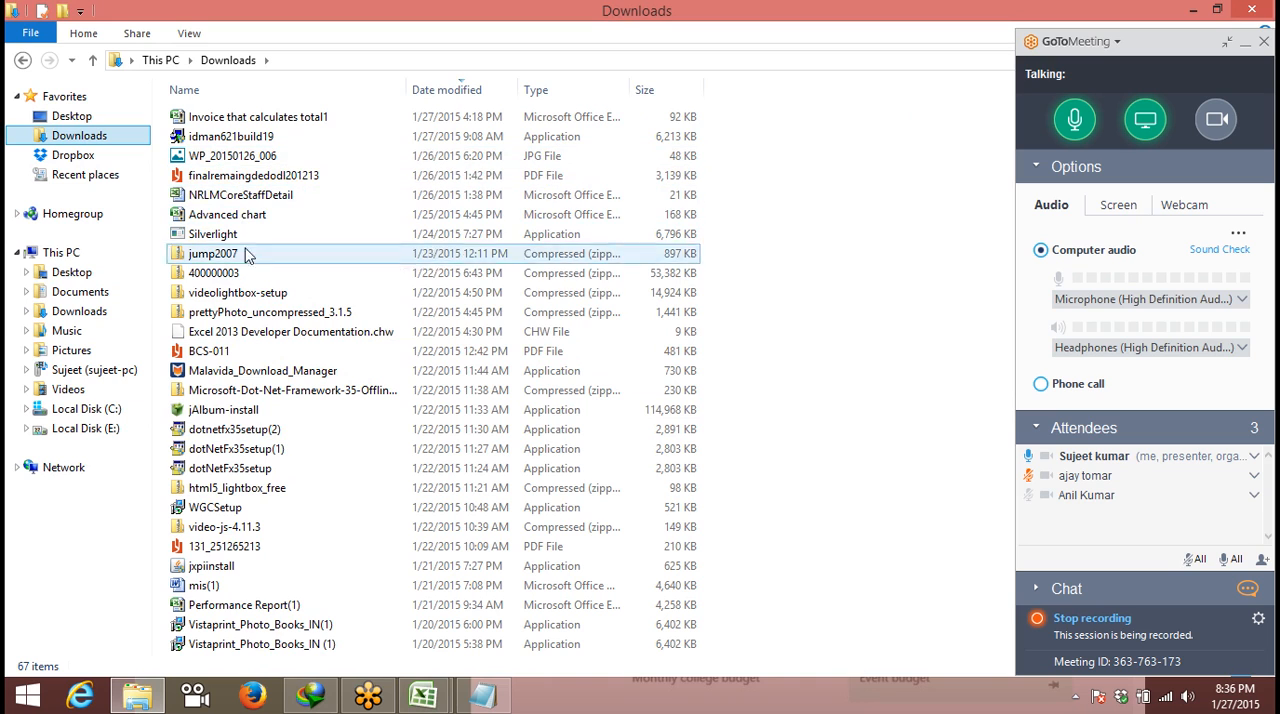
left_click(266, 545)
double_click(266, 545)
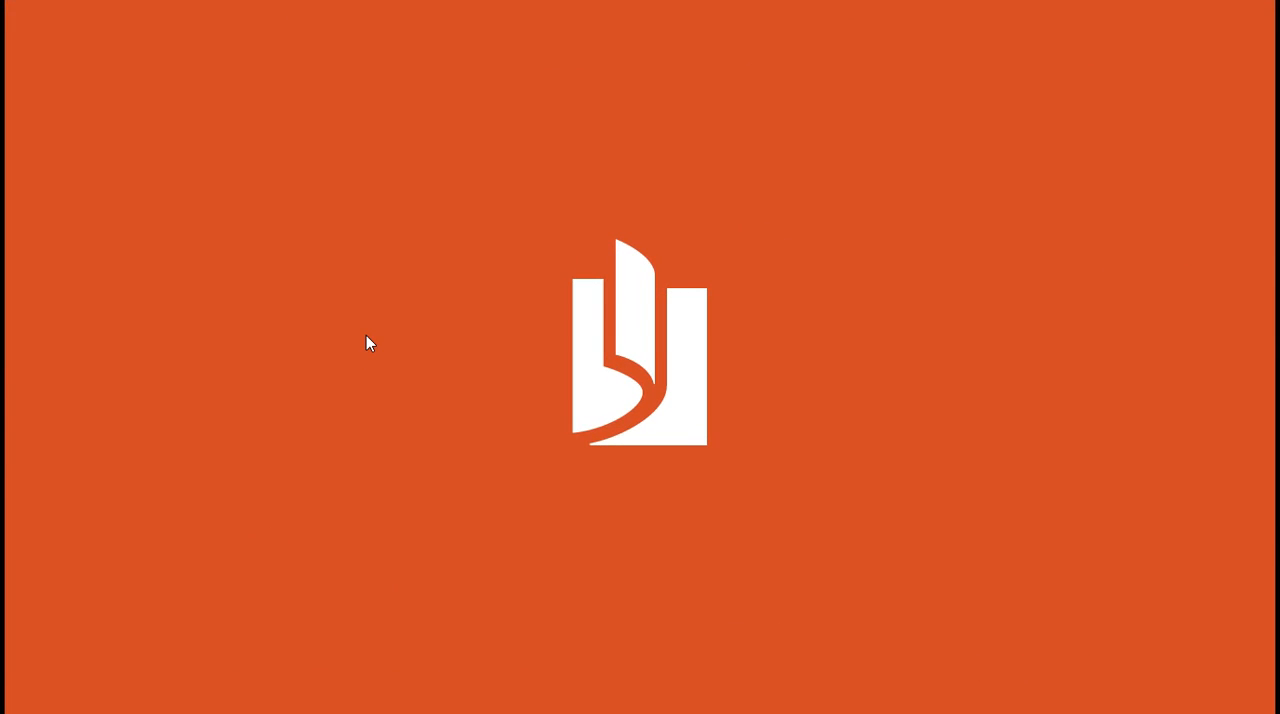
key("Escape")
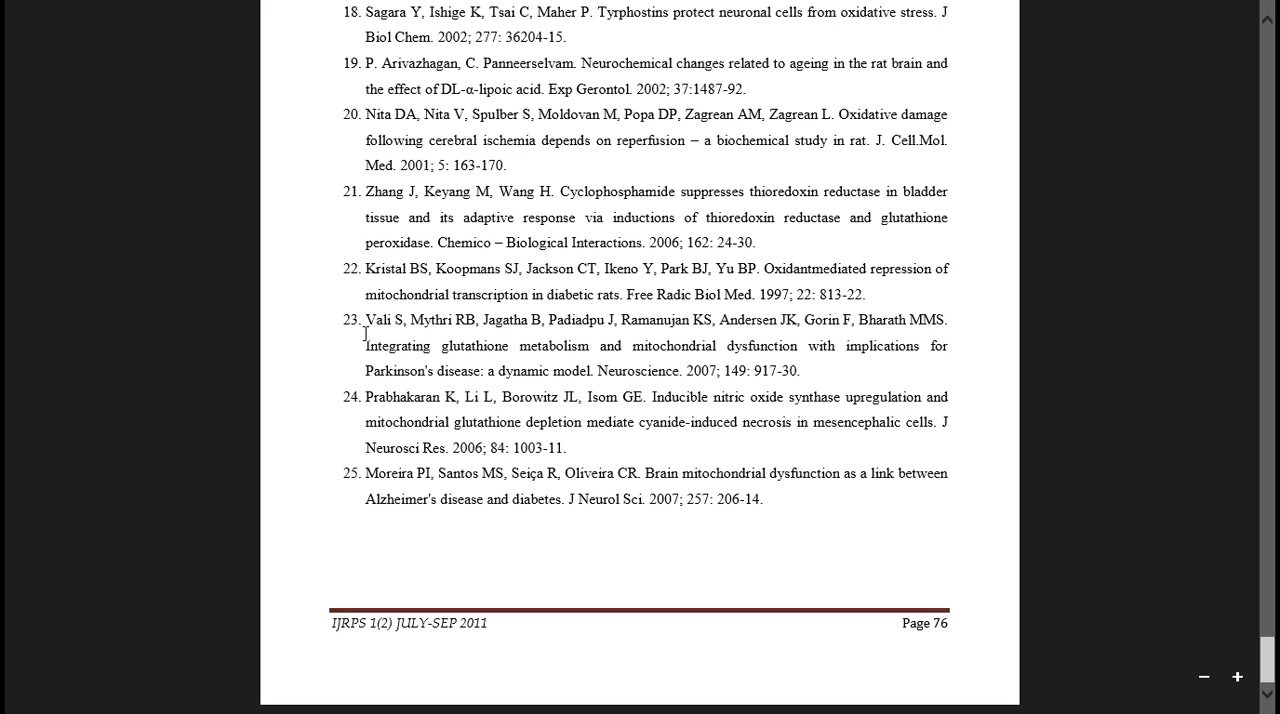
key("alt+Tab")
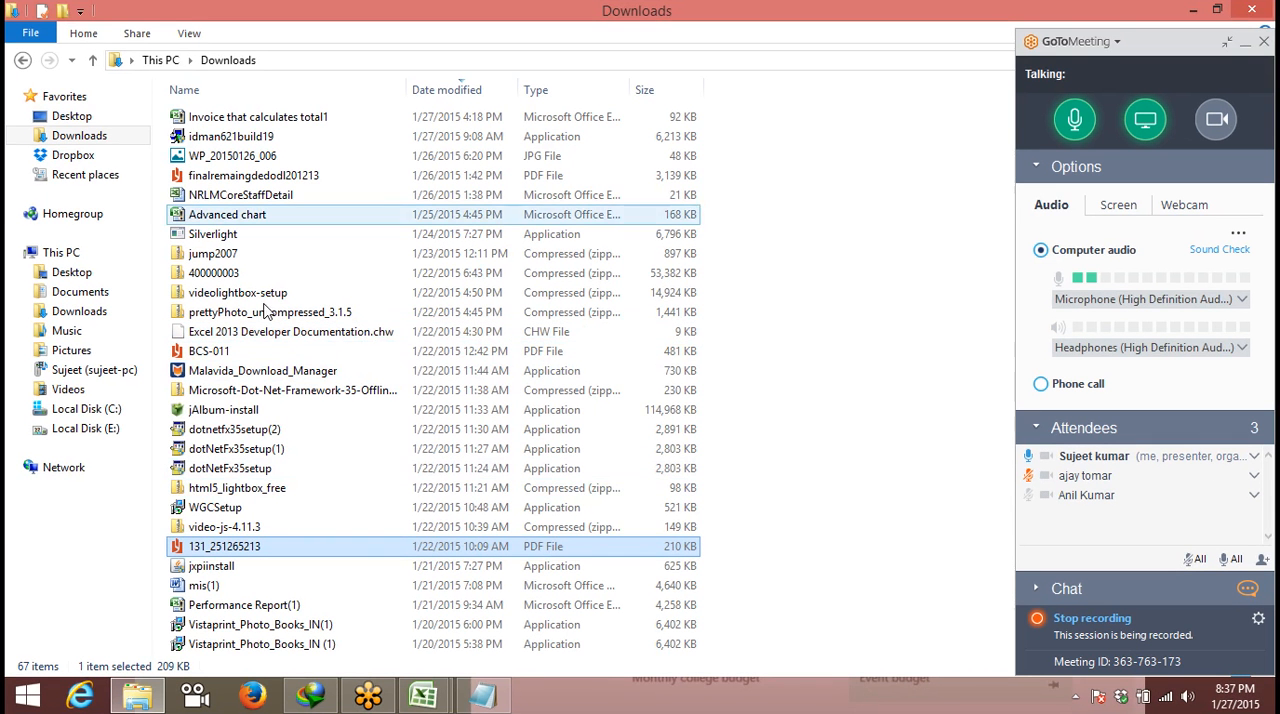
- Look through the files in the Downloads folder for a sample document and close the folder window to return to Excel
scroll(281, 520, "down", 4)
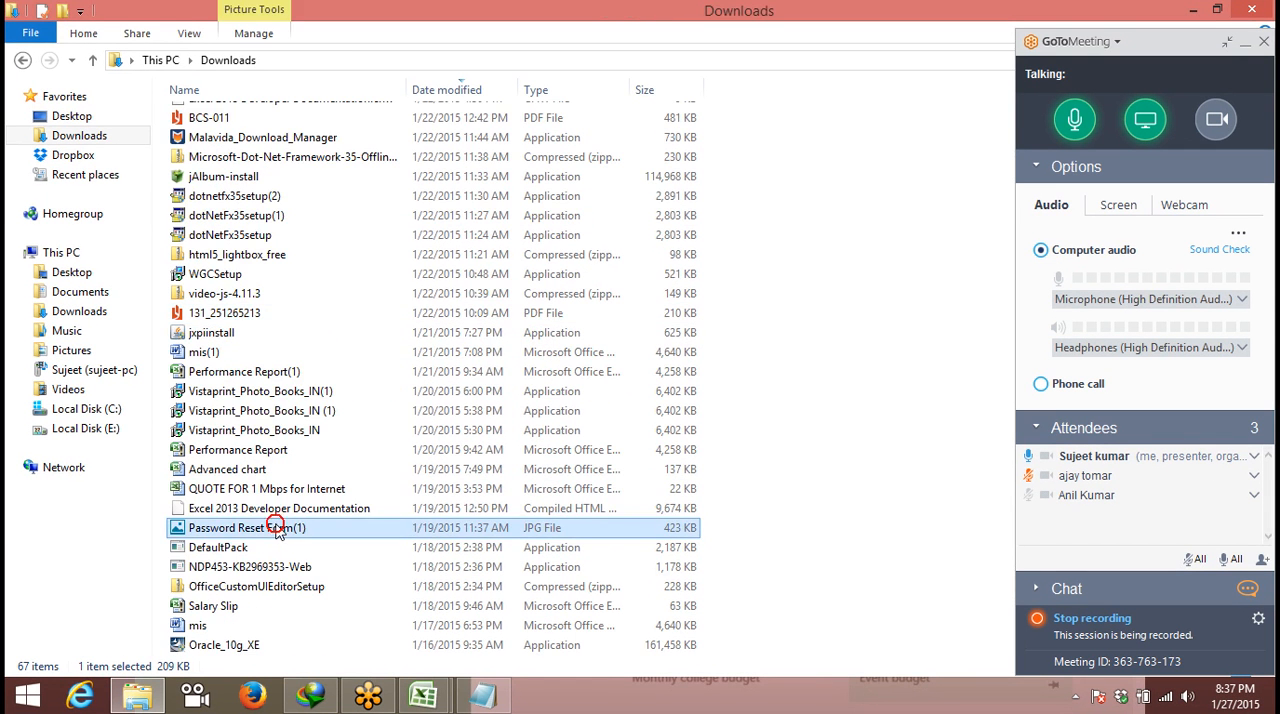
left_click(280, 524)
scroll(279, 512, "down", 7)
scroll(279, 512, "down", 2)
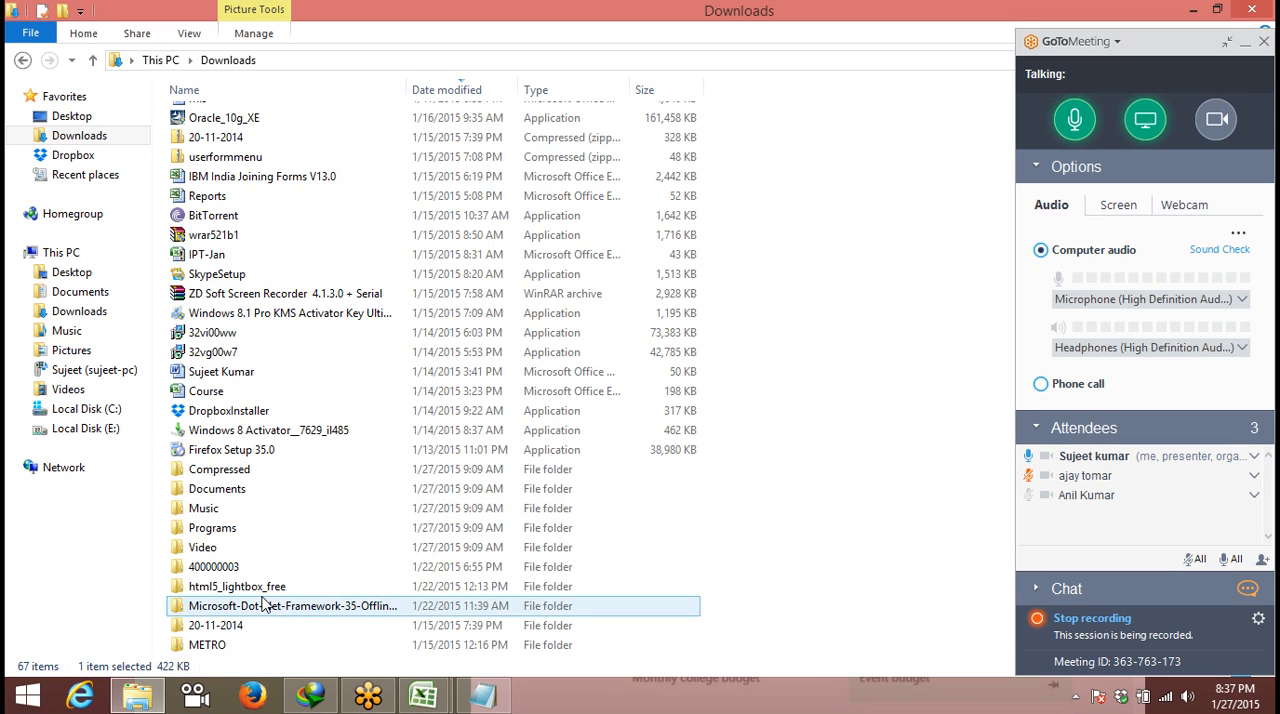
scroll(263, 605, "up", 9)
scroll(260, 595, "up", 4)
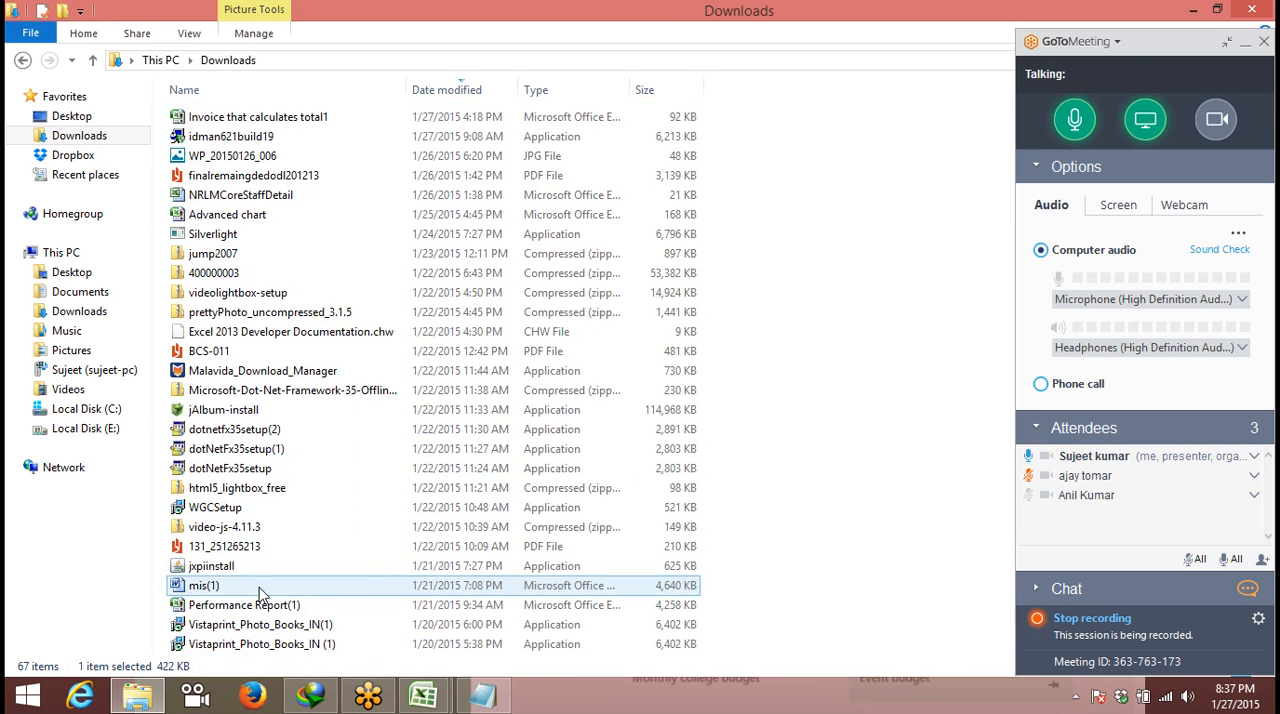
scroll(259, 593, "down", 4)
scroll(259, 593, "up", 4)
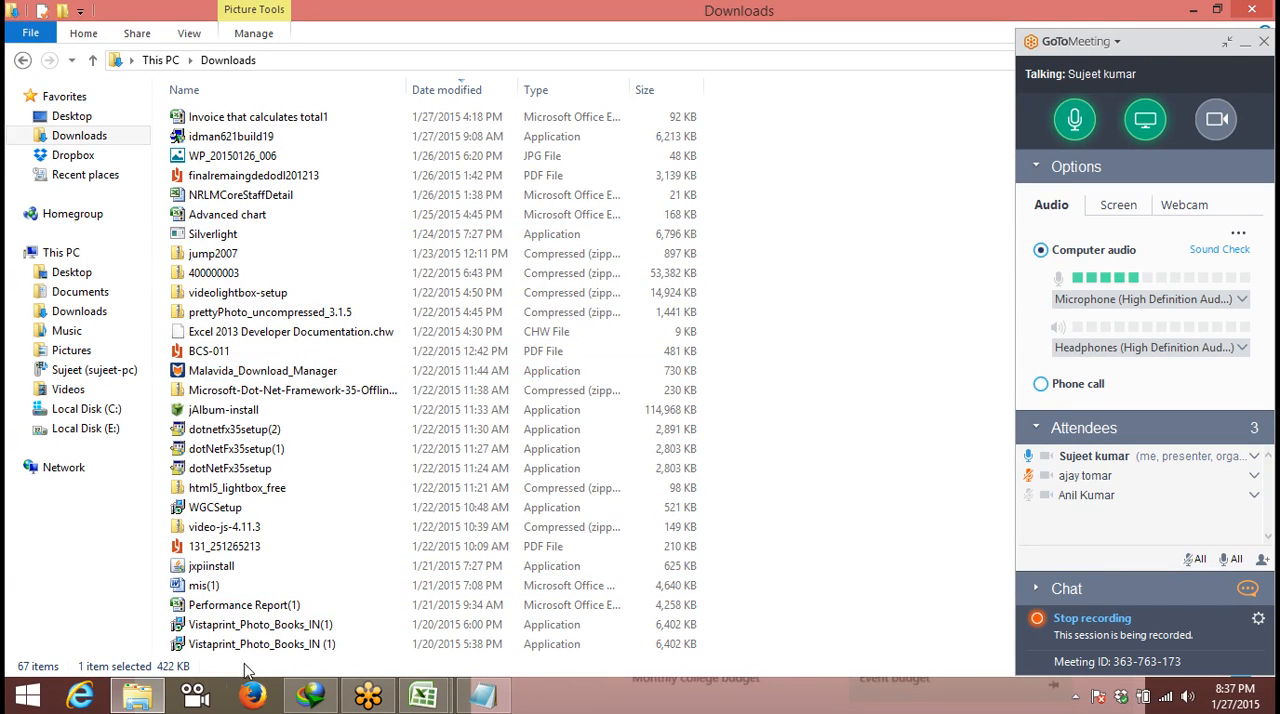
scroll(240, 497, "down", 3)
scroll(240, 497, "down", 8)
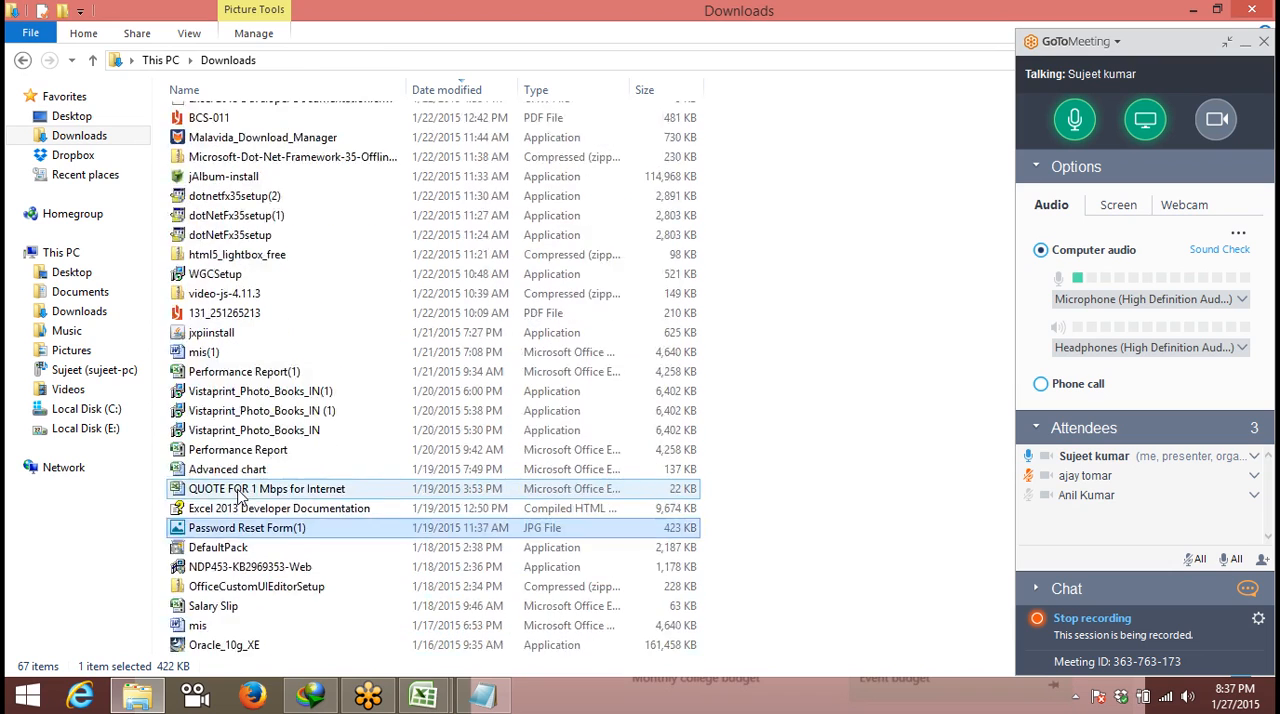
scroll(240, 497, "down", 2)
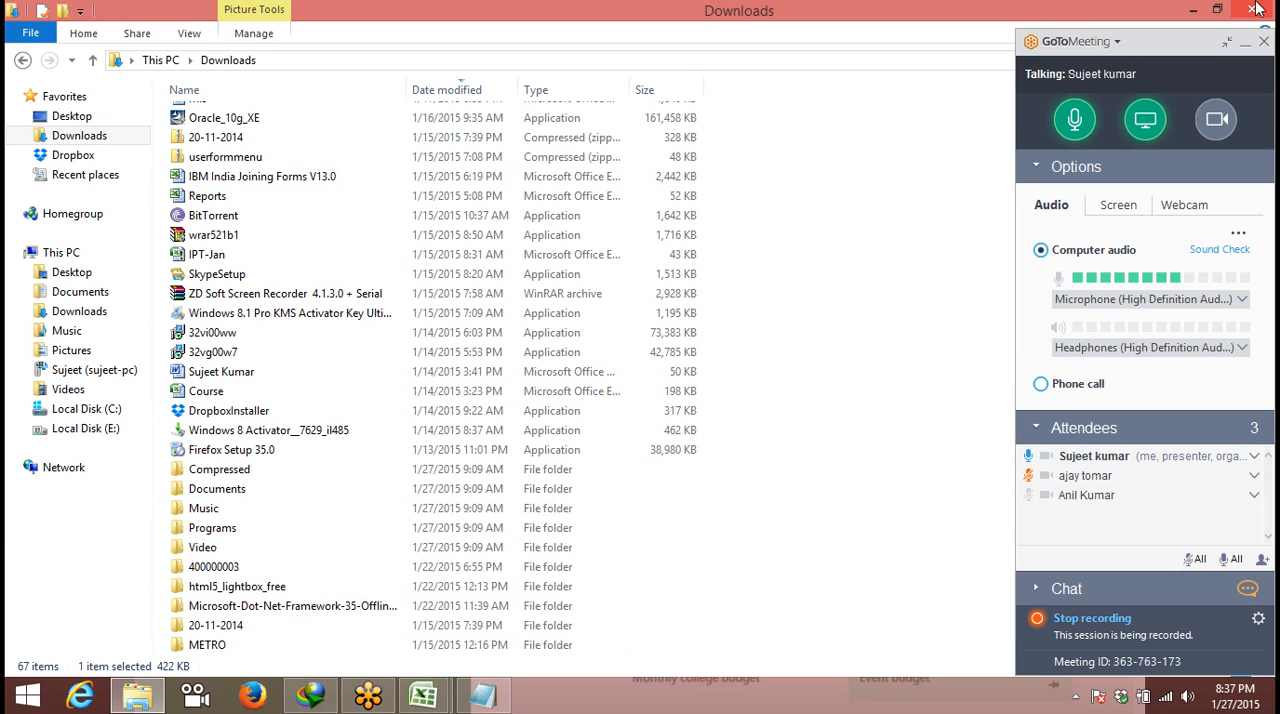
left_click(1252, 9)
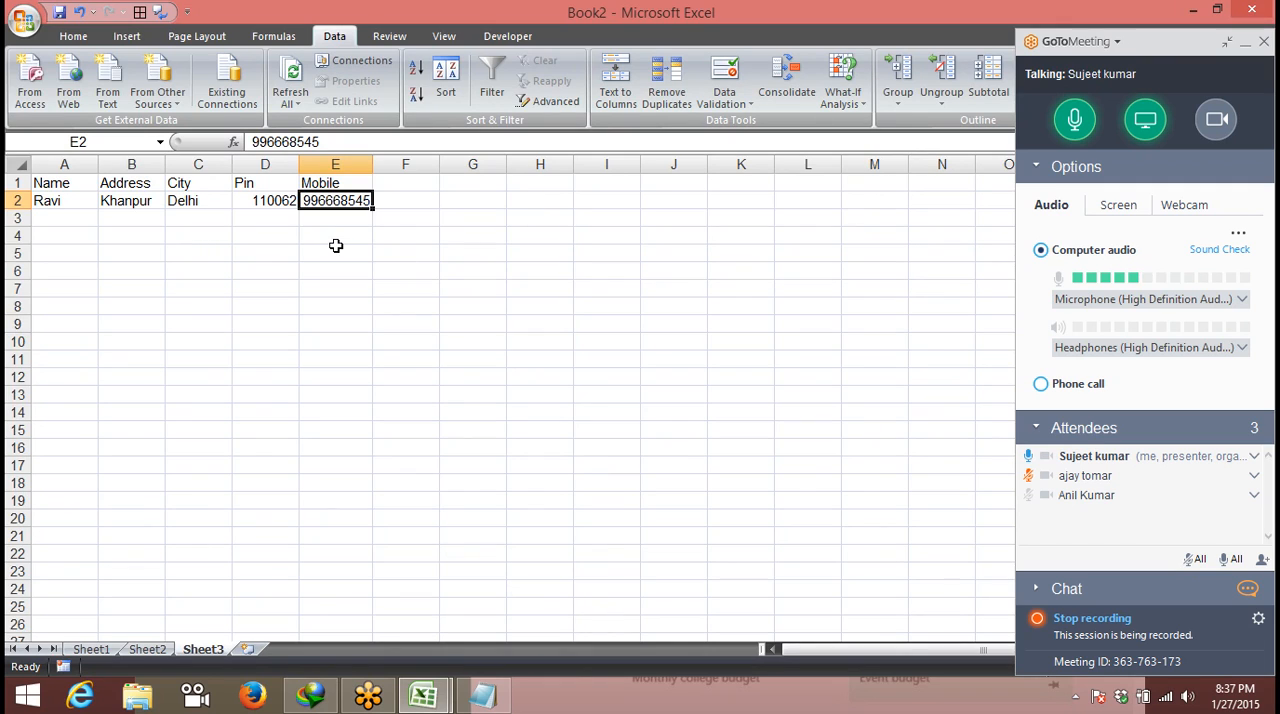
- Add a new worksheet after Sheet3
left_click(265, 651)
left_click(423, 189)
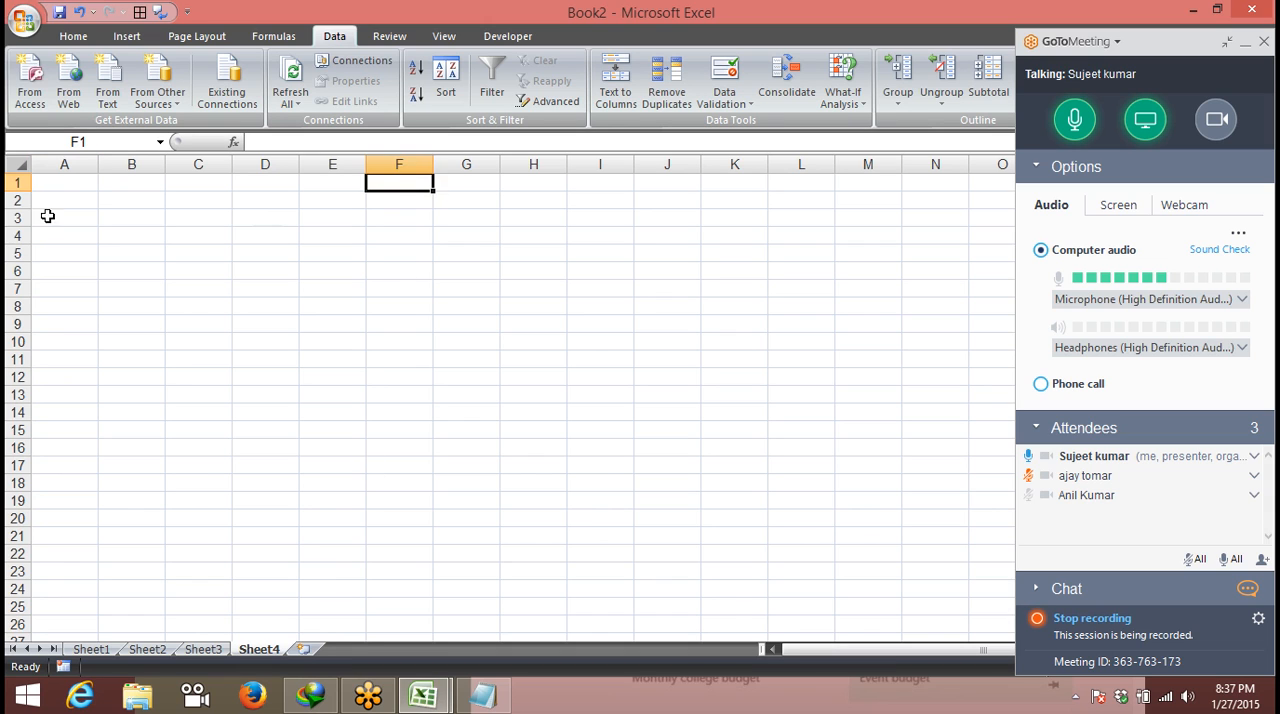
left_click(75, 183)
double_click(79, 178)
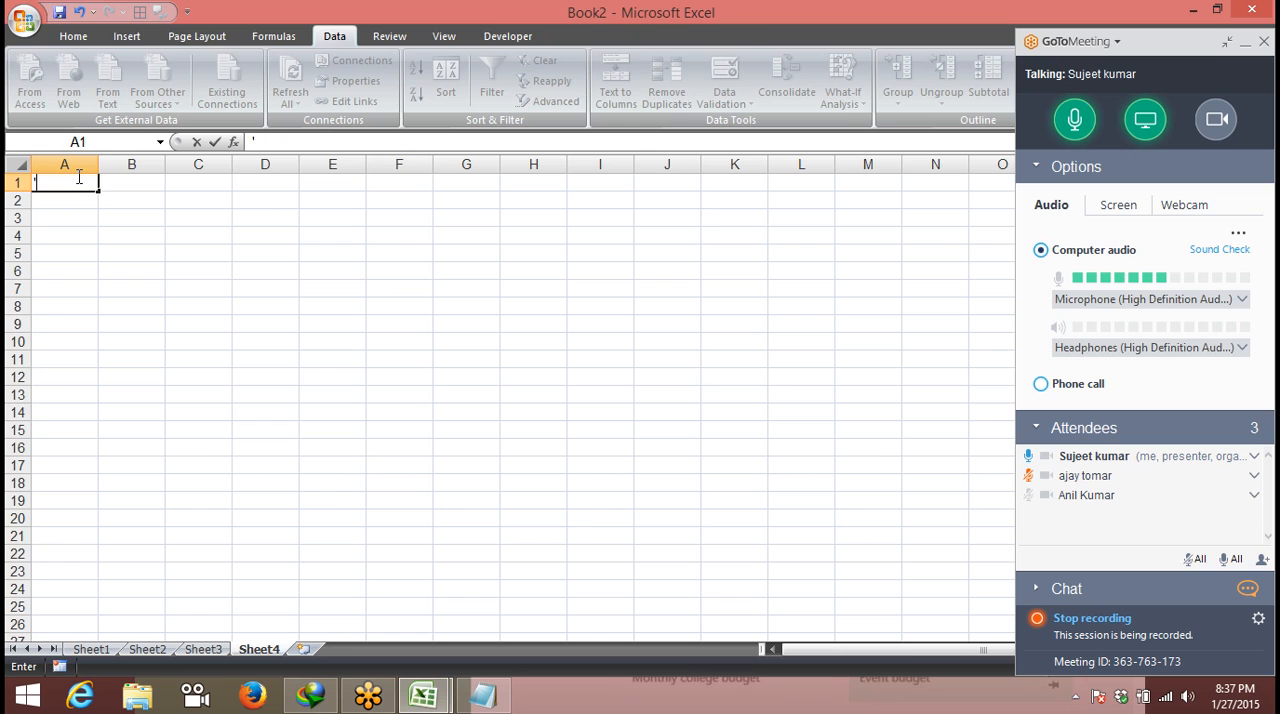
key("Escape")
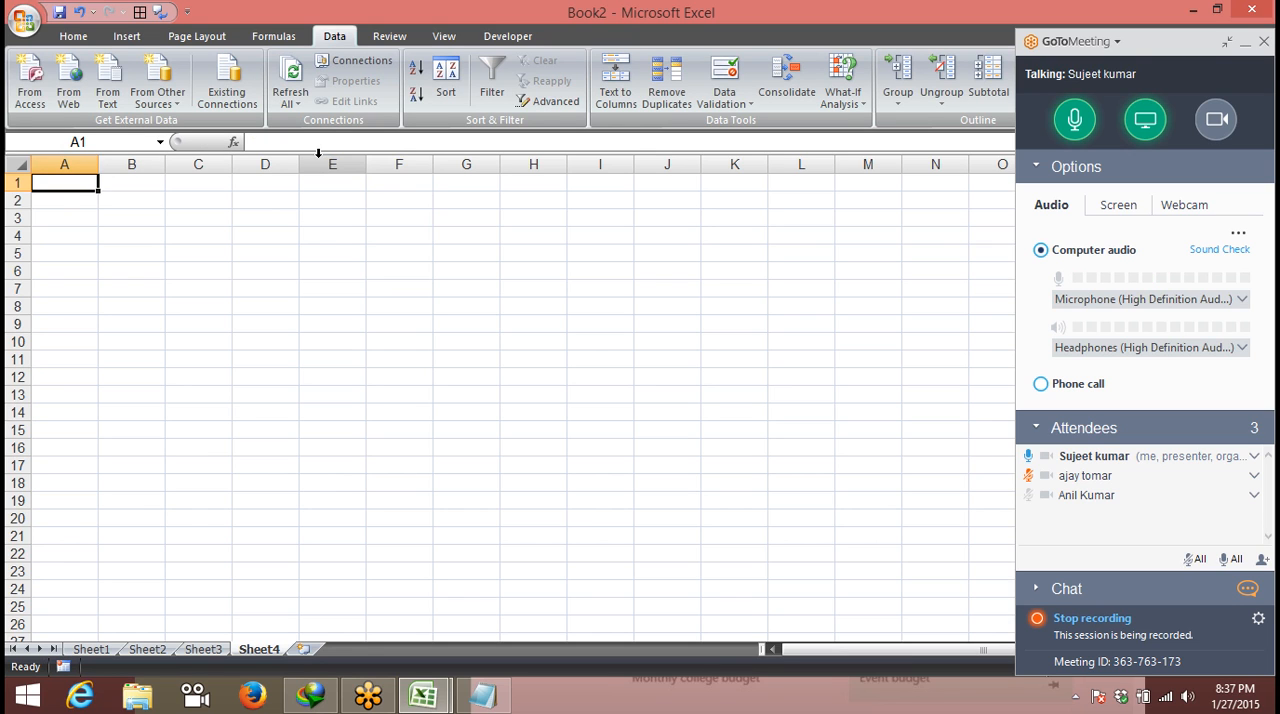
- Format the whole of column E as Text
left_click(318, 160)
right_click(322, 163)
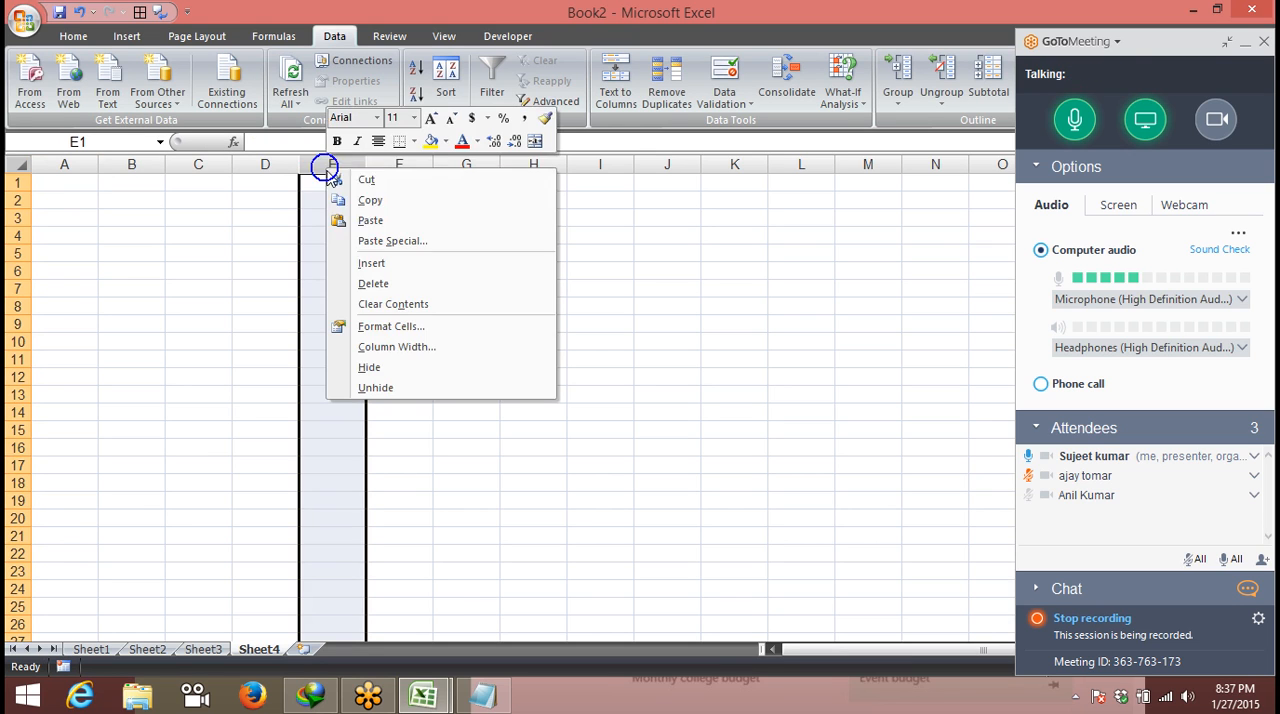
left_click(408, 328)
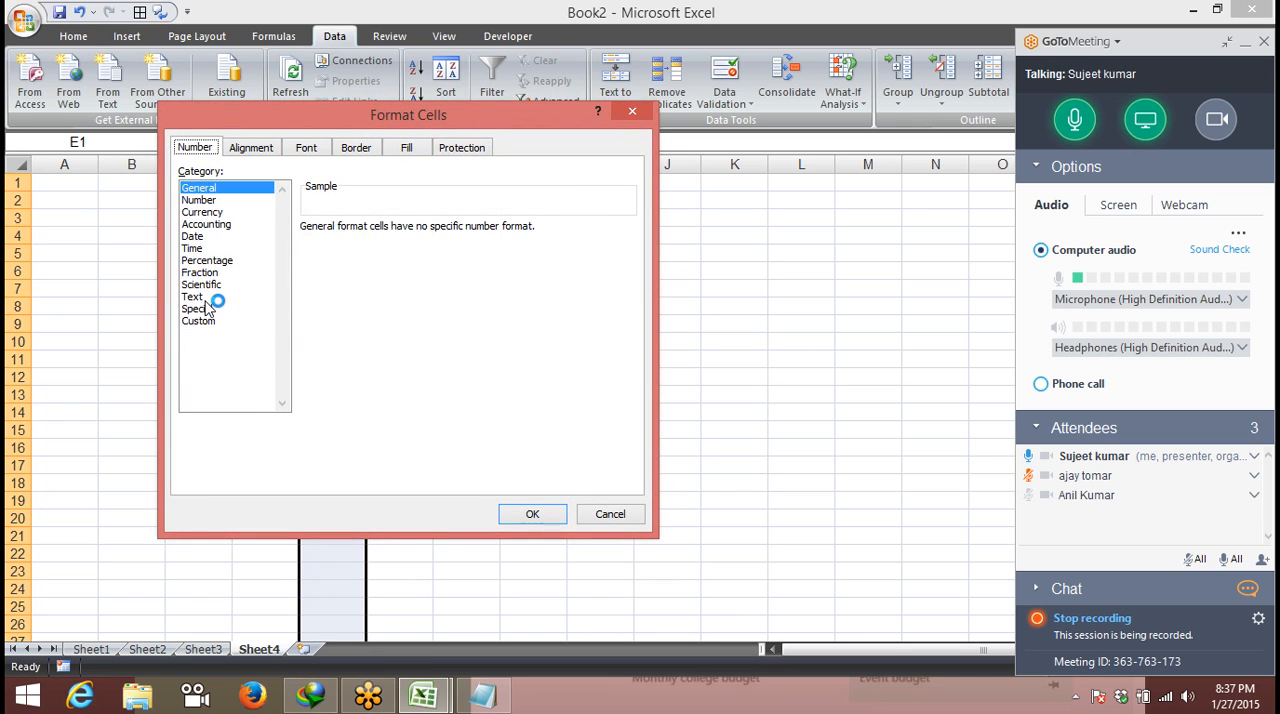
left_click(205, 296)
left_click(508, 514)
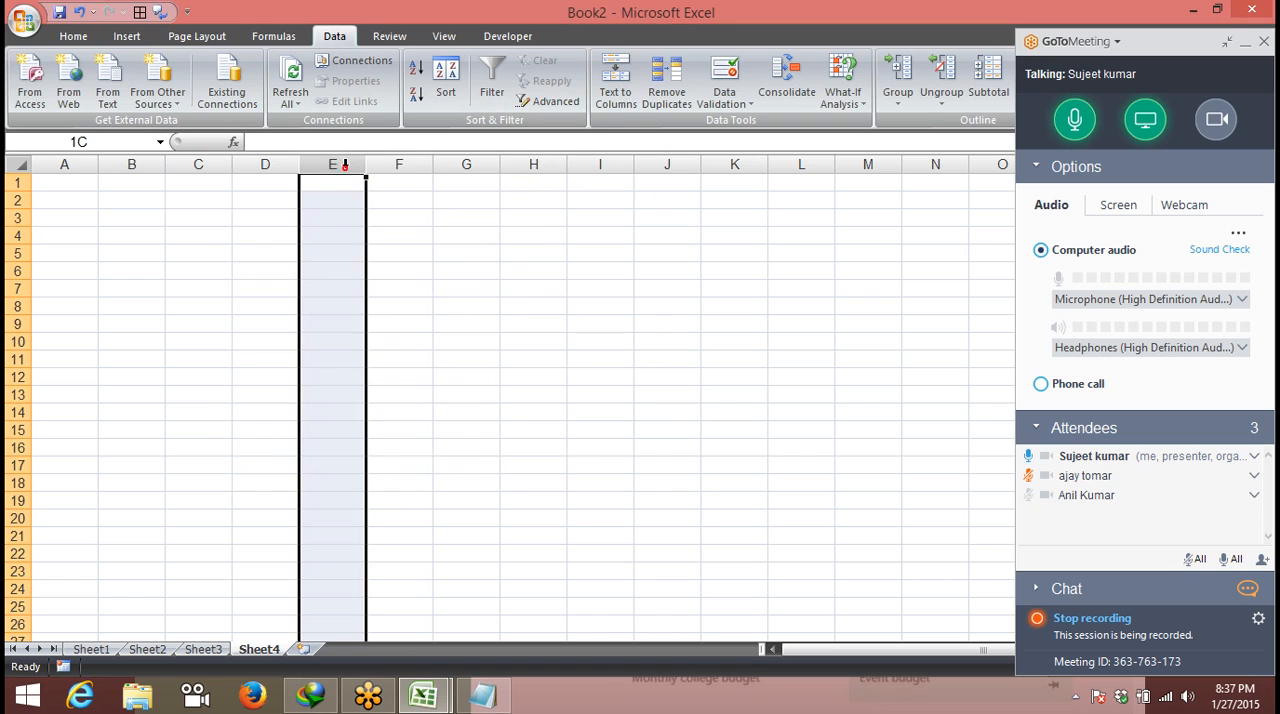
- Enter 56636, 5462 and 255455 in cells E1 to E3
left_click(344, 181)
type("5663")
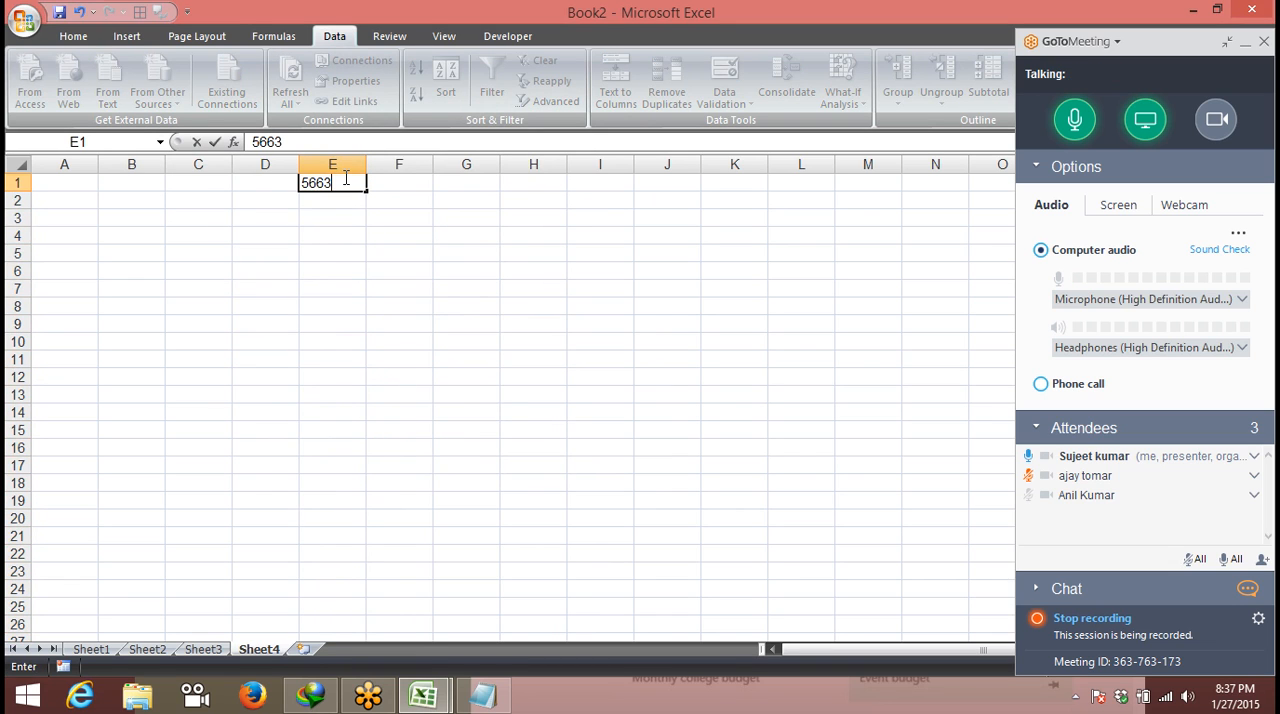
key("Tab")
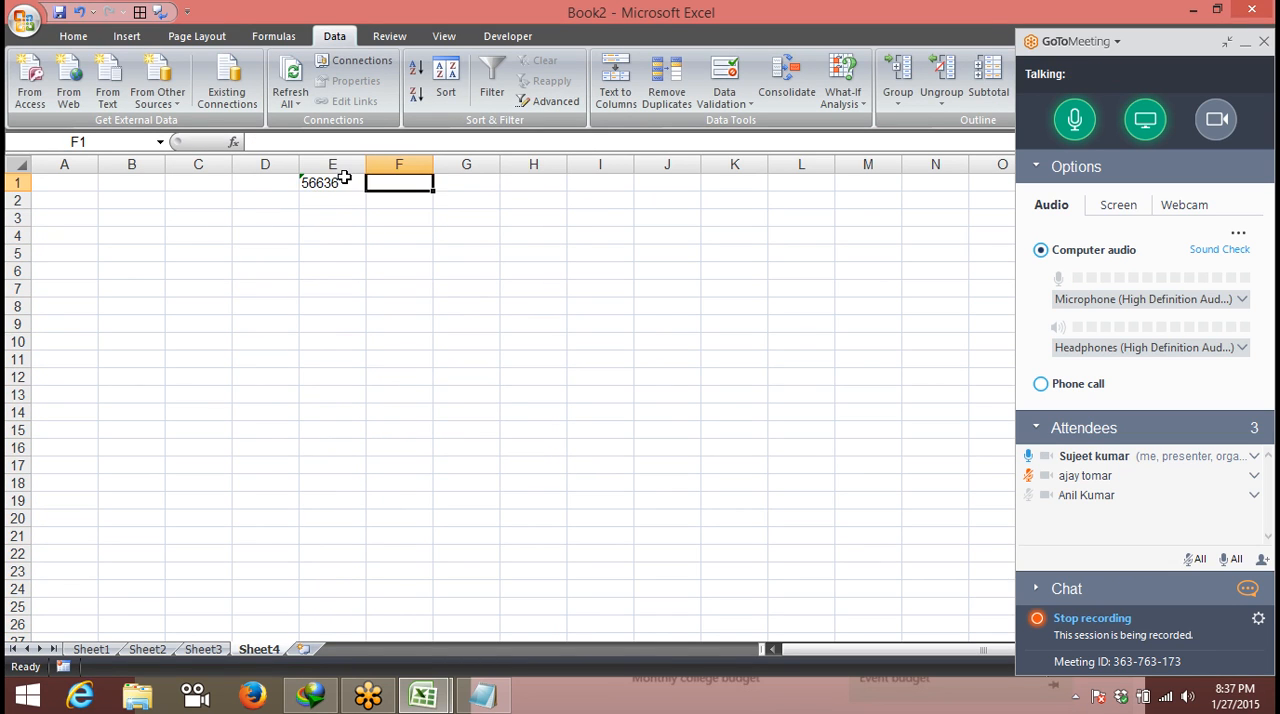
left_click(344, 178)
key("Return")
type("5462")
key("Tab")
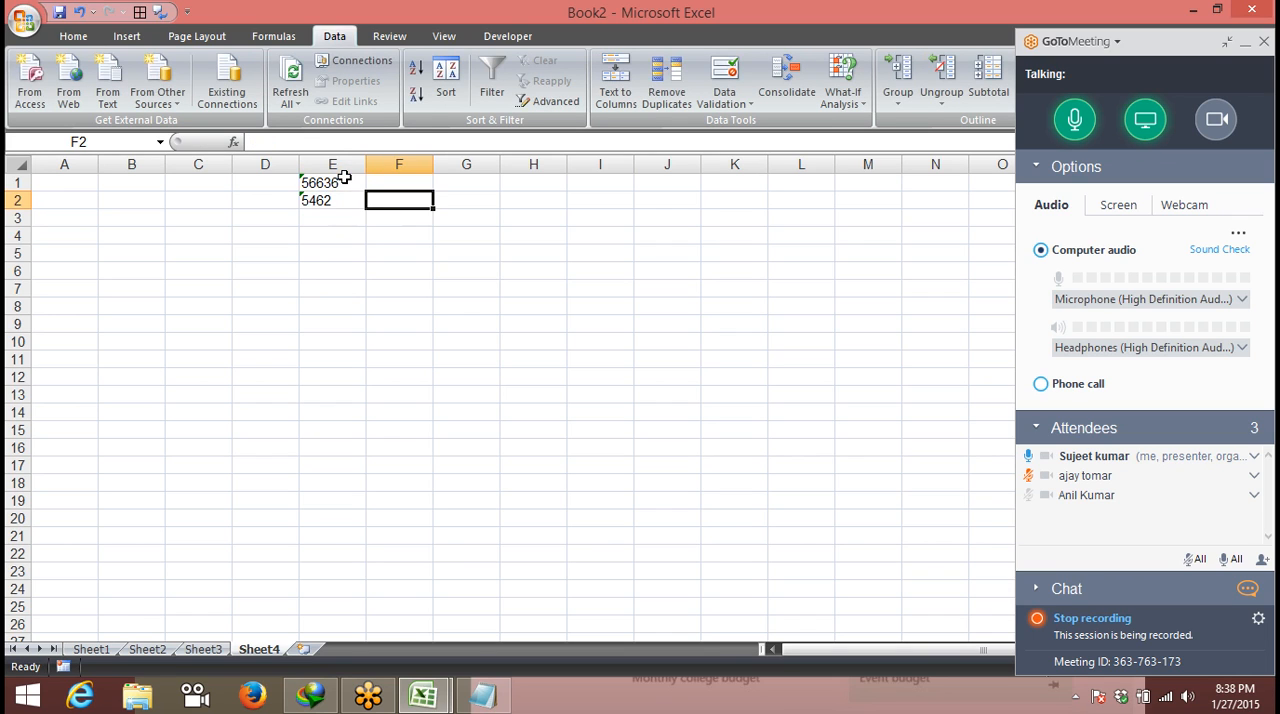
key("Down")
key("Left")
type("2554")
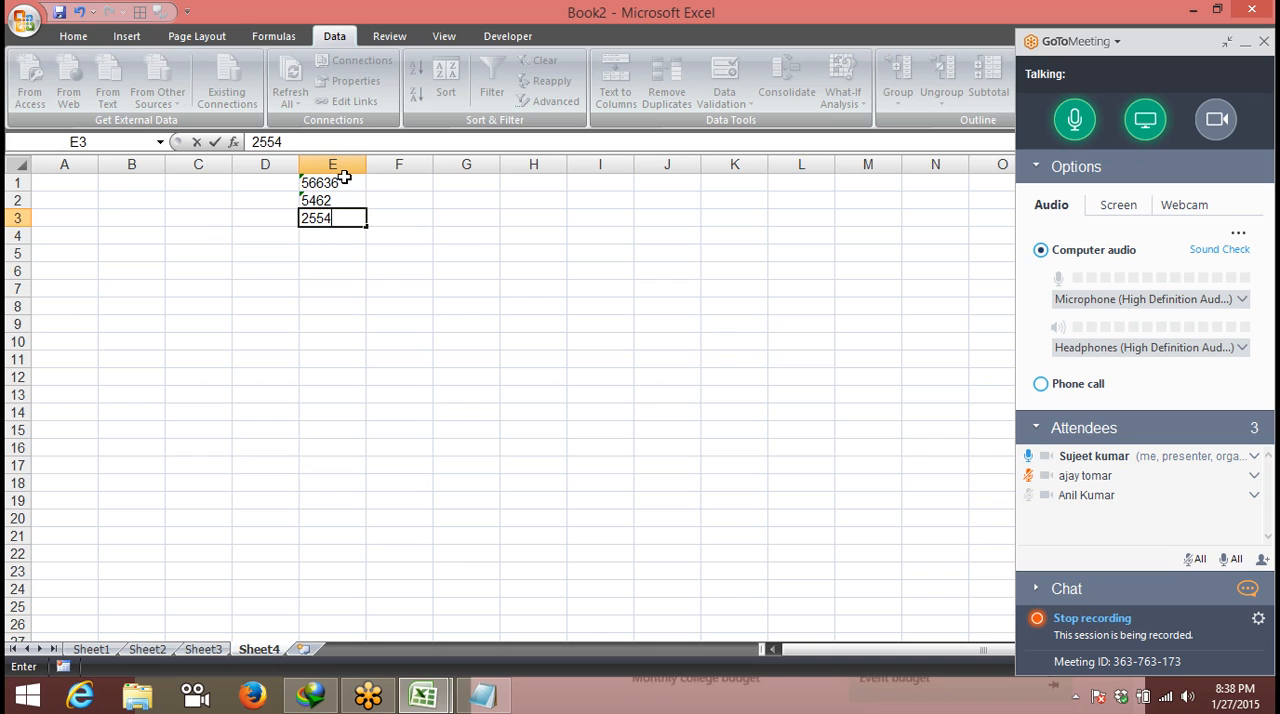
key("Tab")
key("Left")
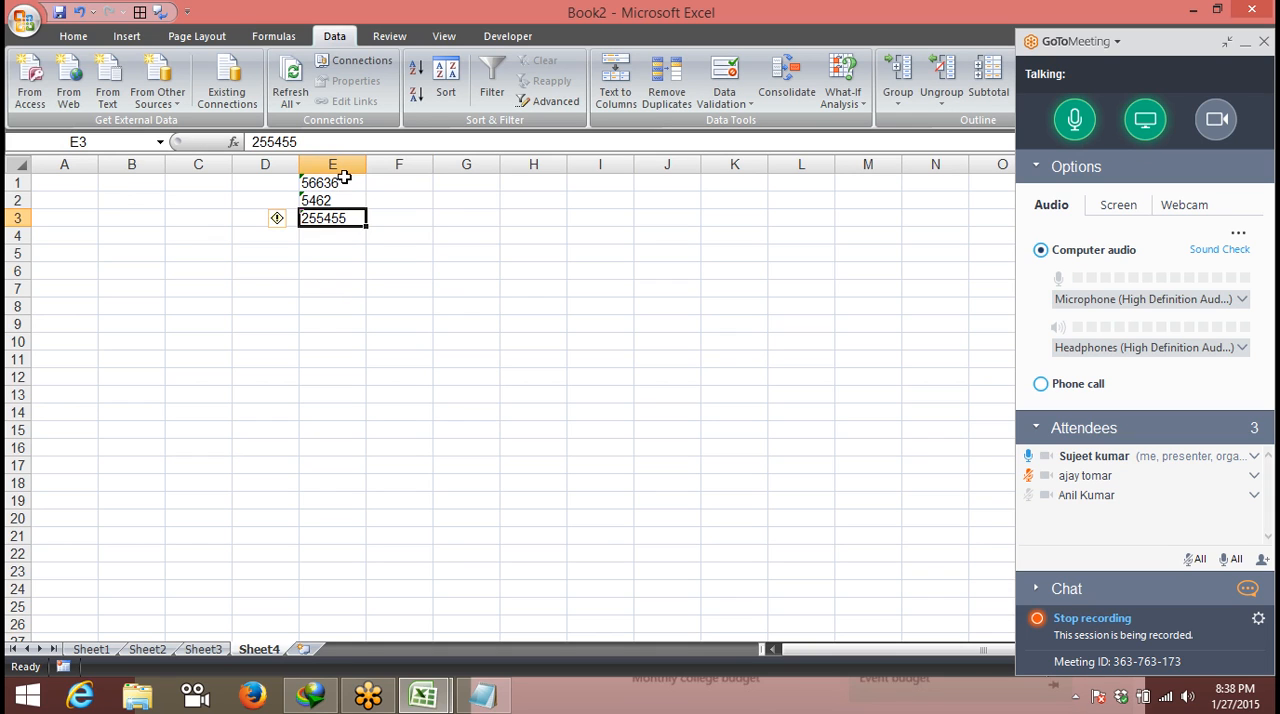
- Enter 3655, 5461 and 6562321 in cells E4 to E6
key("Down")
type("3655")
key("Tab")
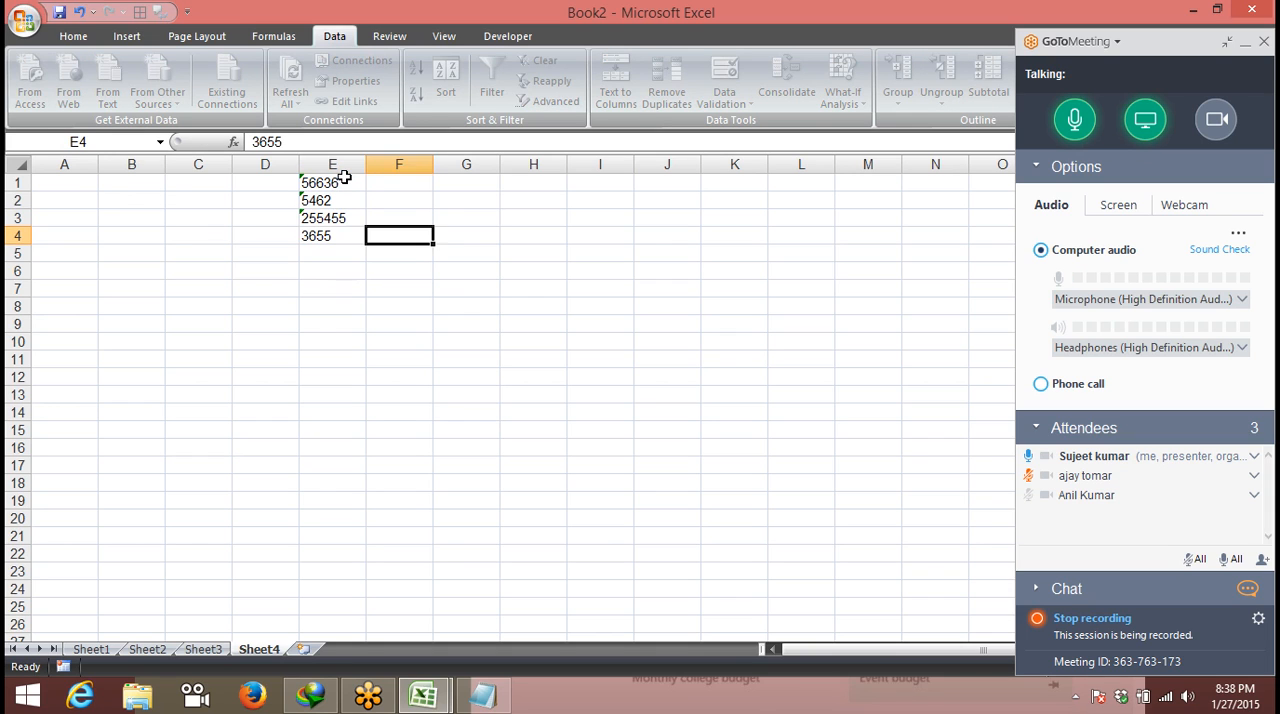
key("Left")
key("Down")
type("5461")
key("Return")
type("6562321")
key("Tab")
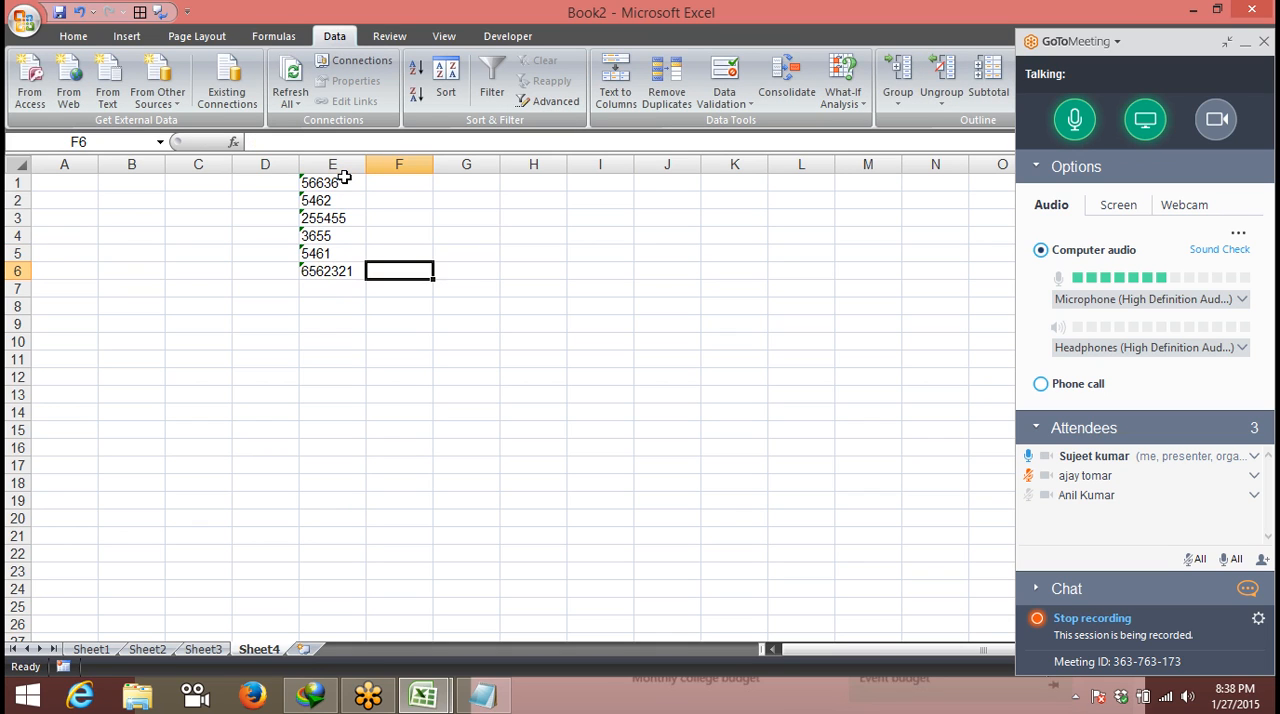
- Copy E1:E6 and paste it as values only into column H starting at H1
left_click_drag(344, 177, 338, 260)
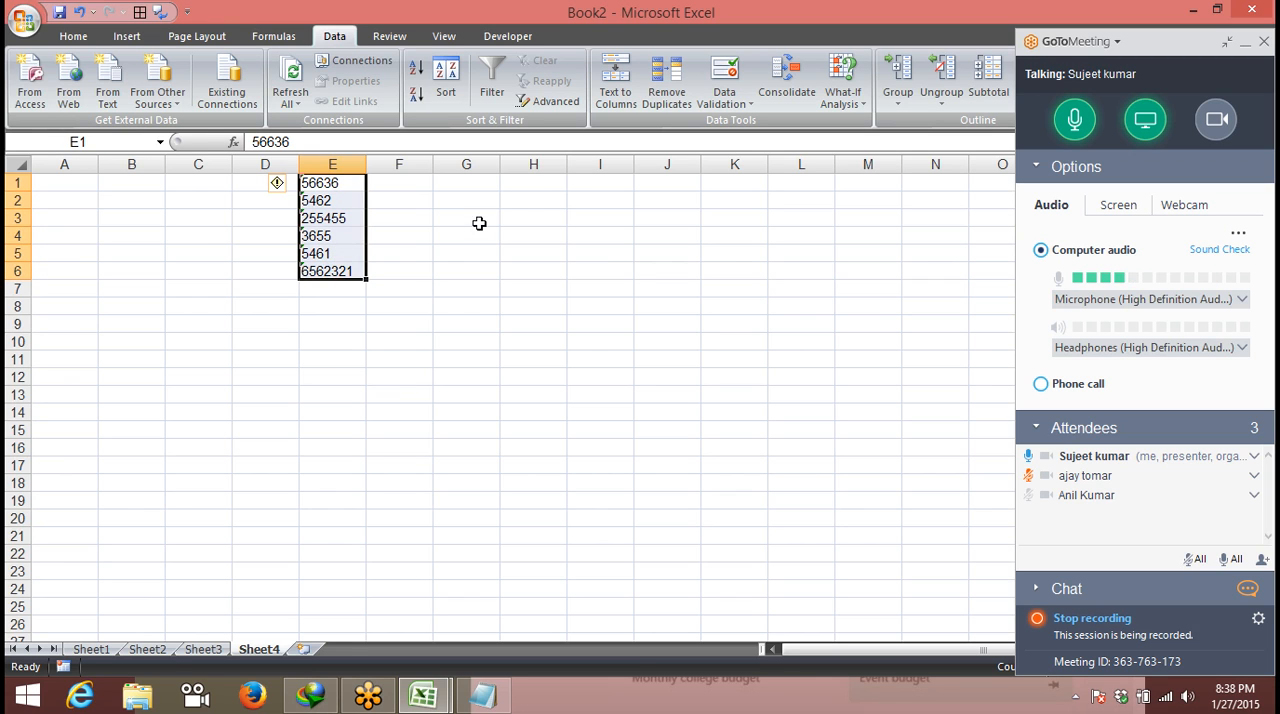
key("ctrl+c")
left_click(533, 183)
left_click(72, 36)
left_click(30, 103)
left_click(70, 164)
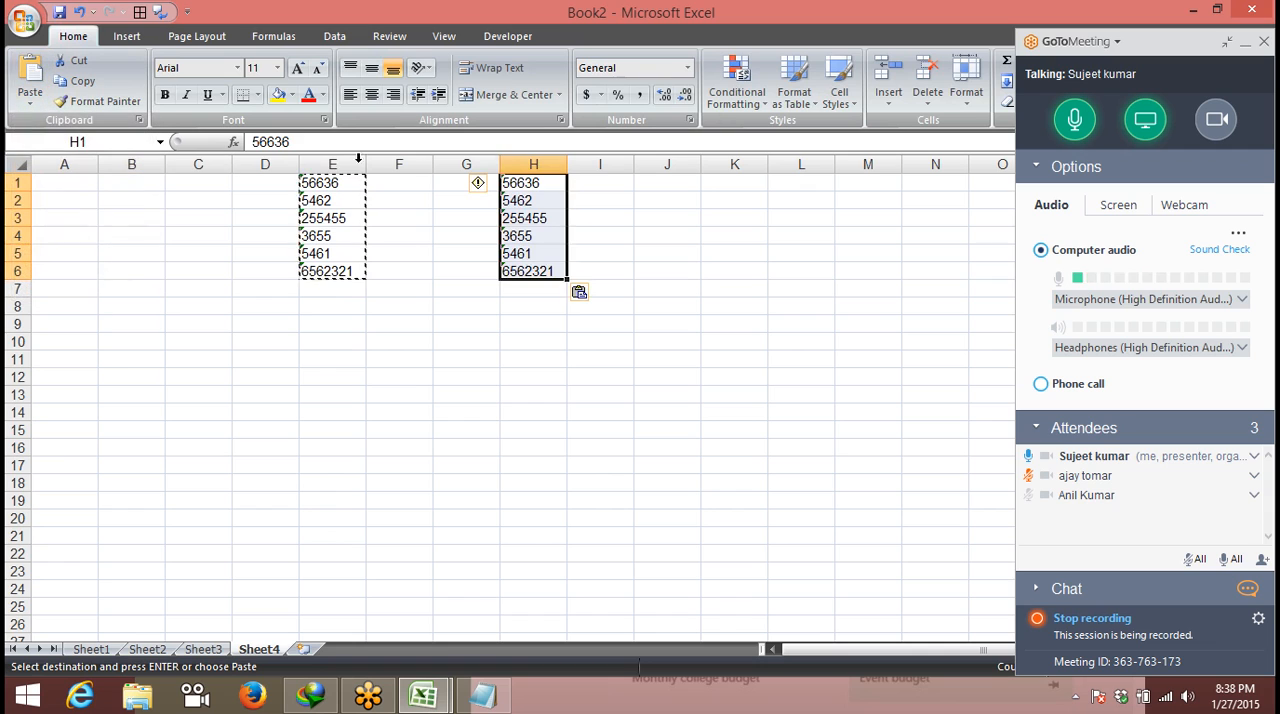
- Convert the text entries in H1:H6 to numbers with Text to Columns, keeping the Delimited default settings
left_click(730, 257)
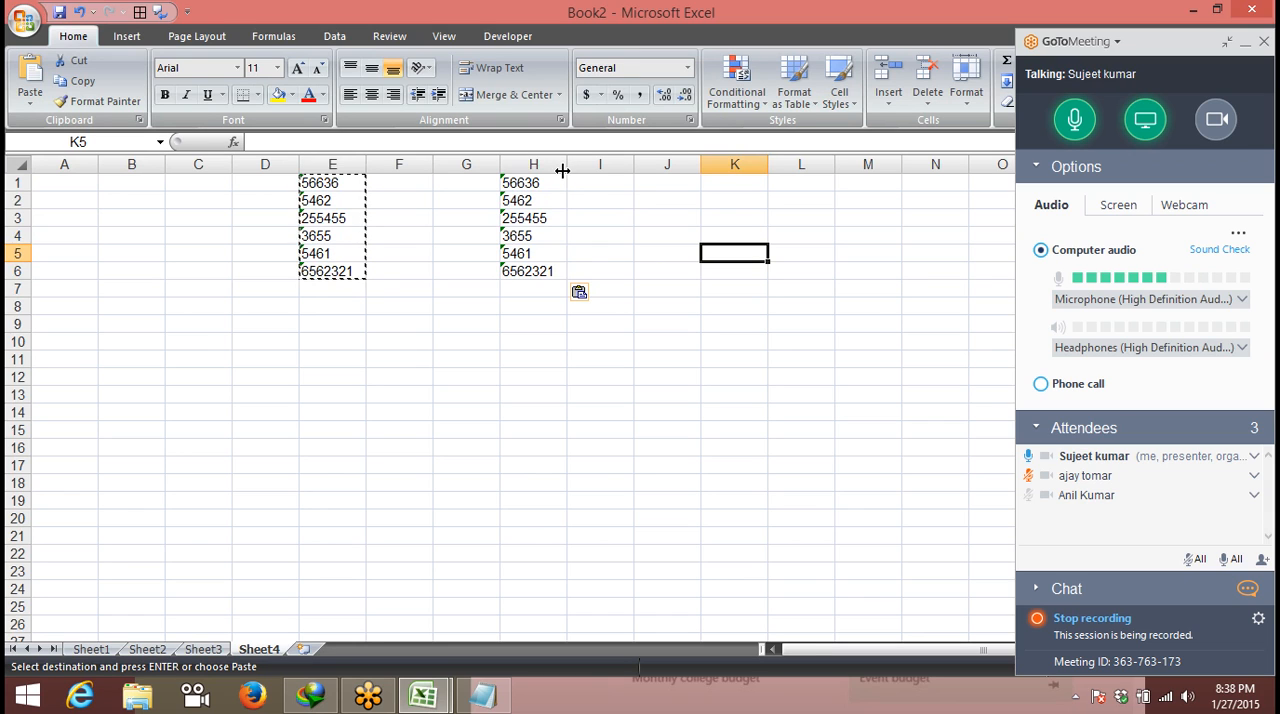
left_click_drag(530, 183, 535, 277)
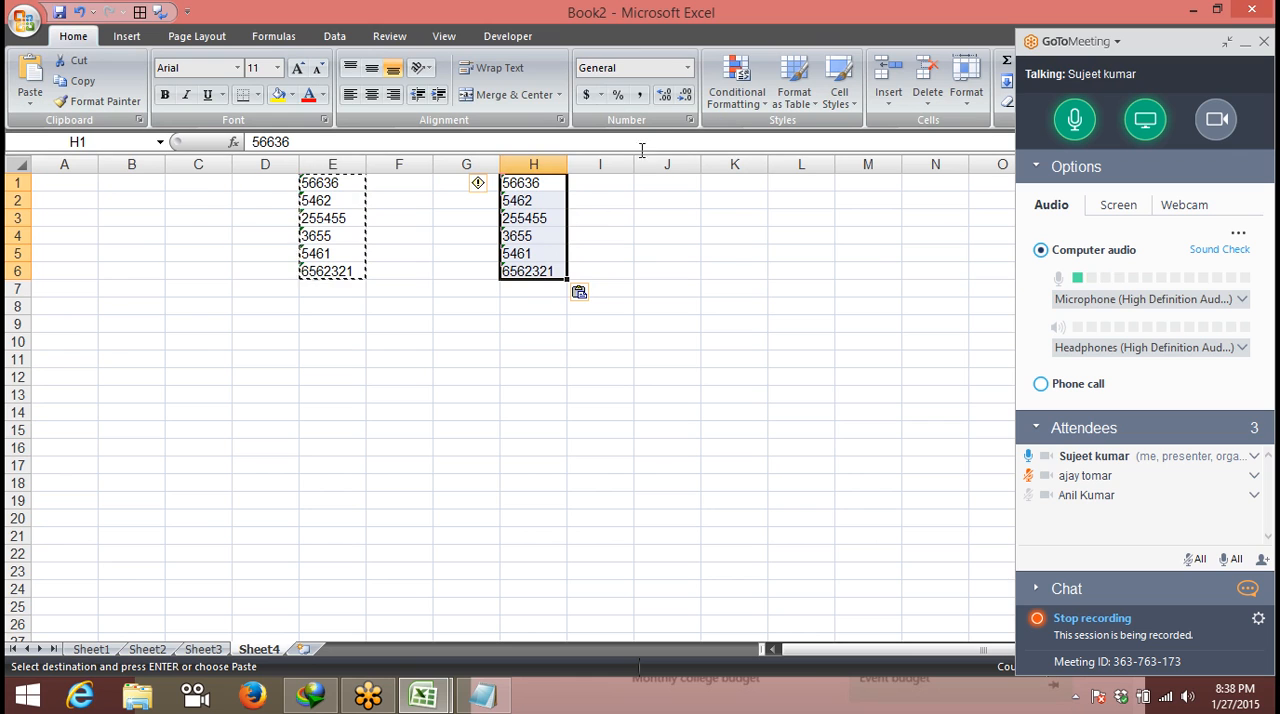
left_click(337, 38)
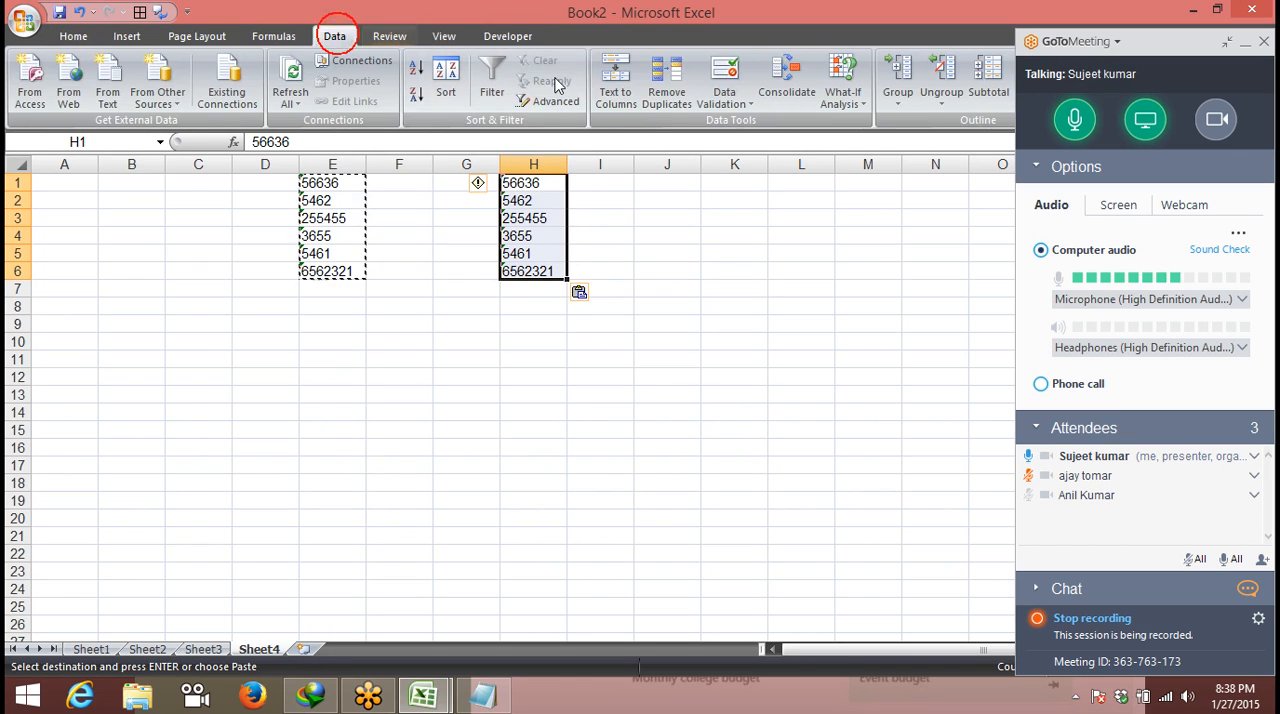
left_click(616, 88)
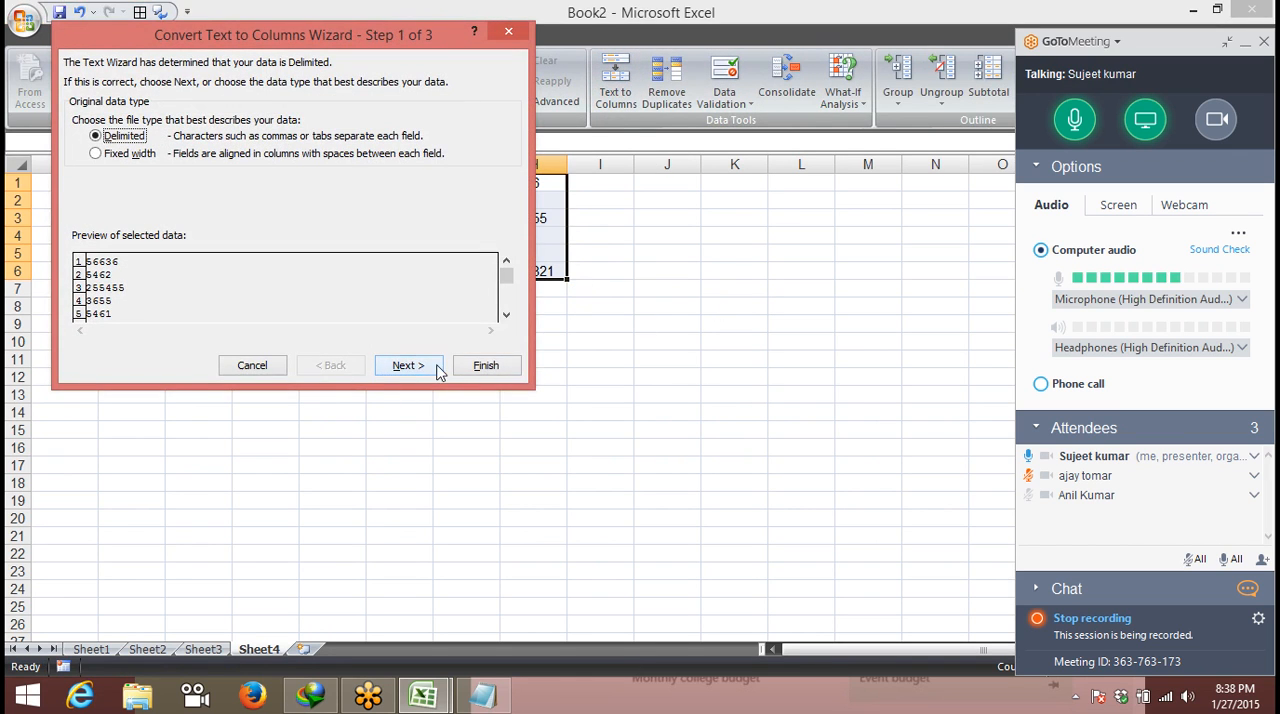
left_click(480, 367)
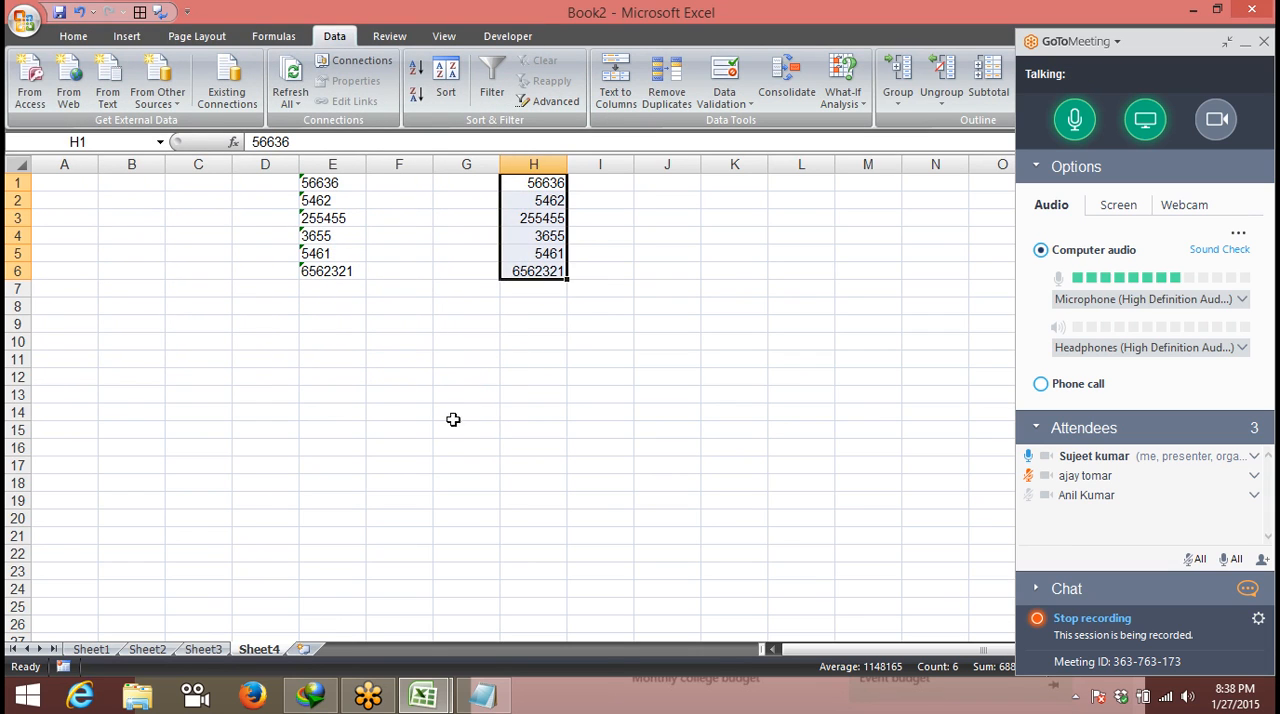
- Insert a new worksheet and enter 23.10.2014 in cell A1
left_click(303, 649)
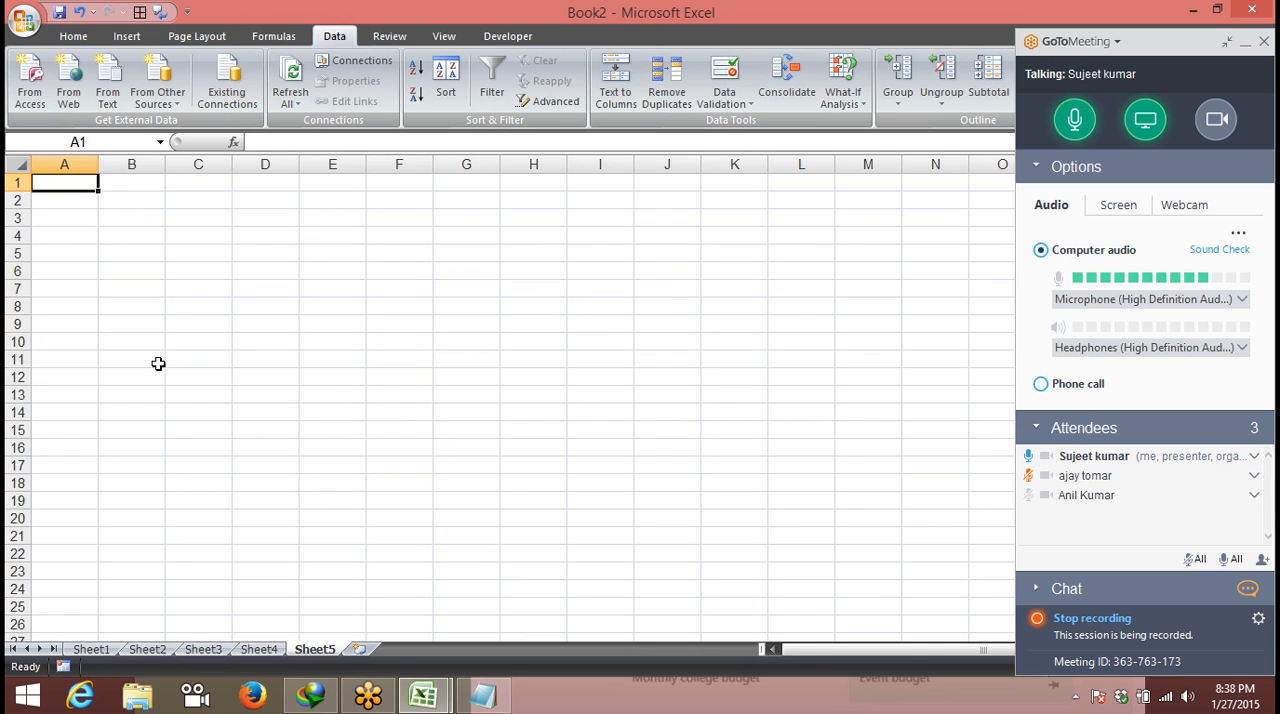
type("1")
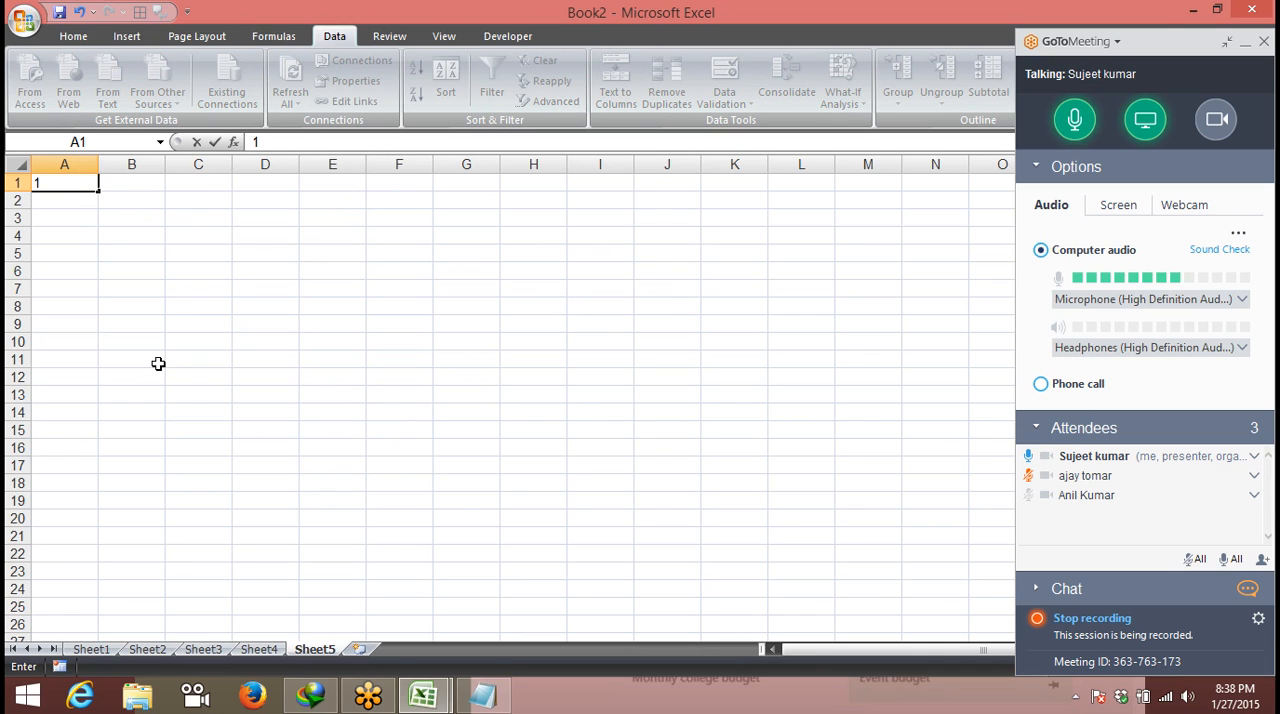
key("Escape")
type("23.10.352")
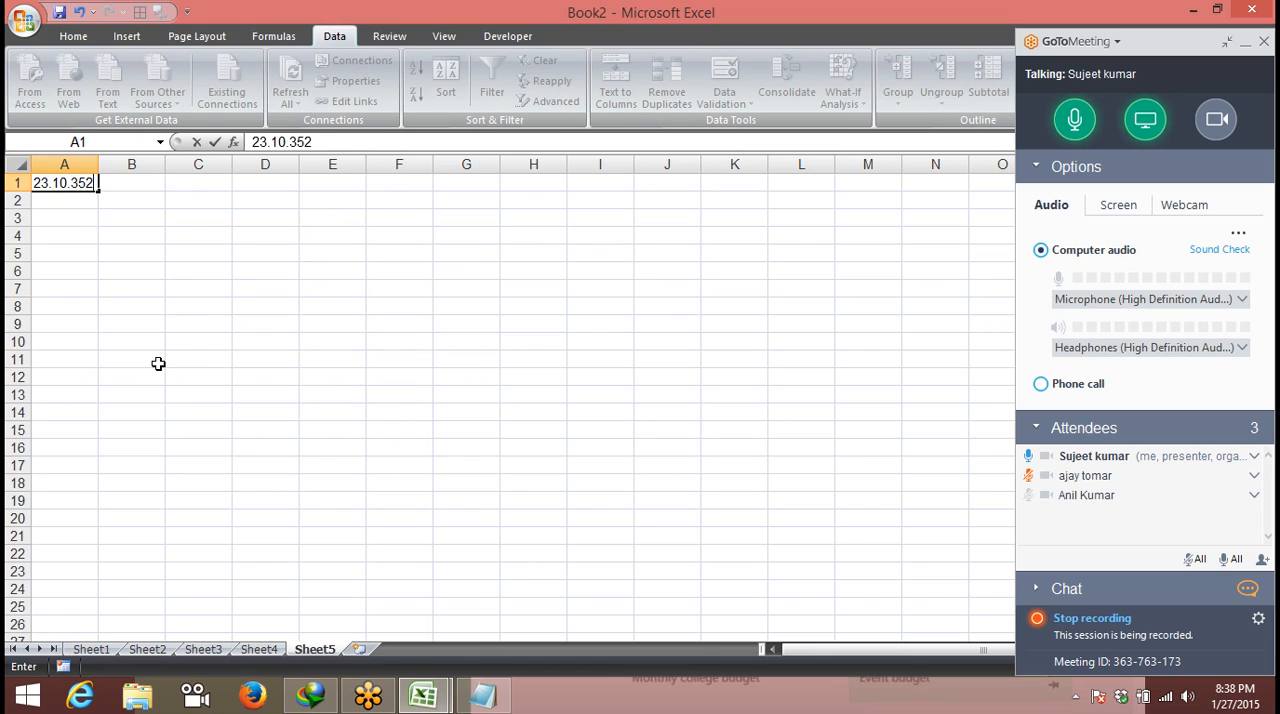
type("2014")
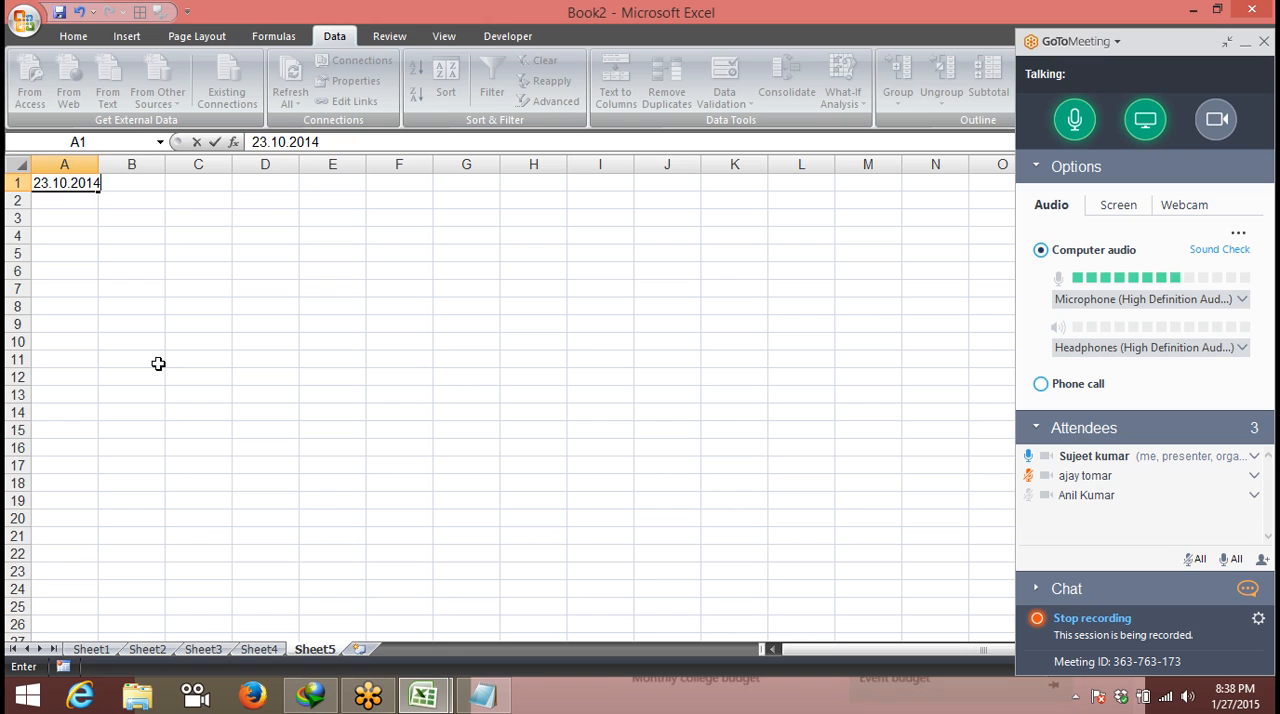
key("Tab")
key("Return")
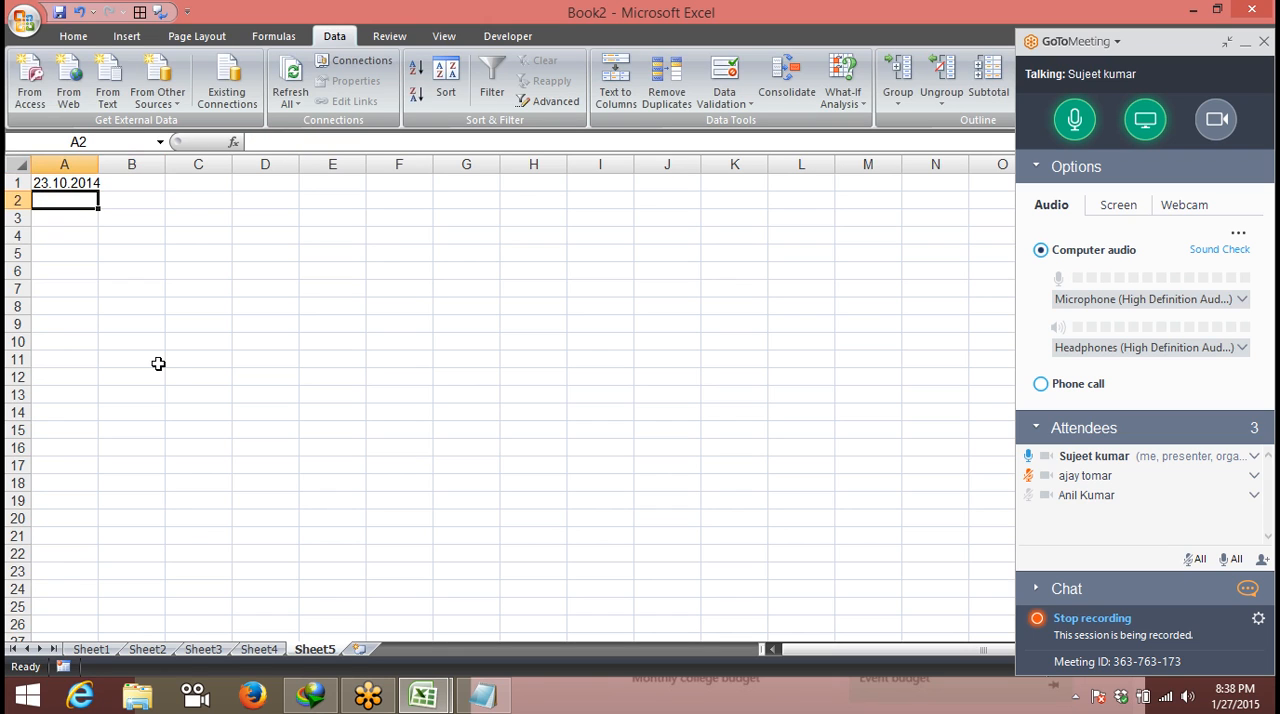
- Enter 24.10.2014 in cell A2 and autofit the width of column A
type("24.1")
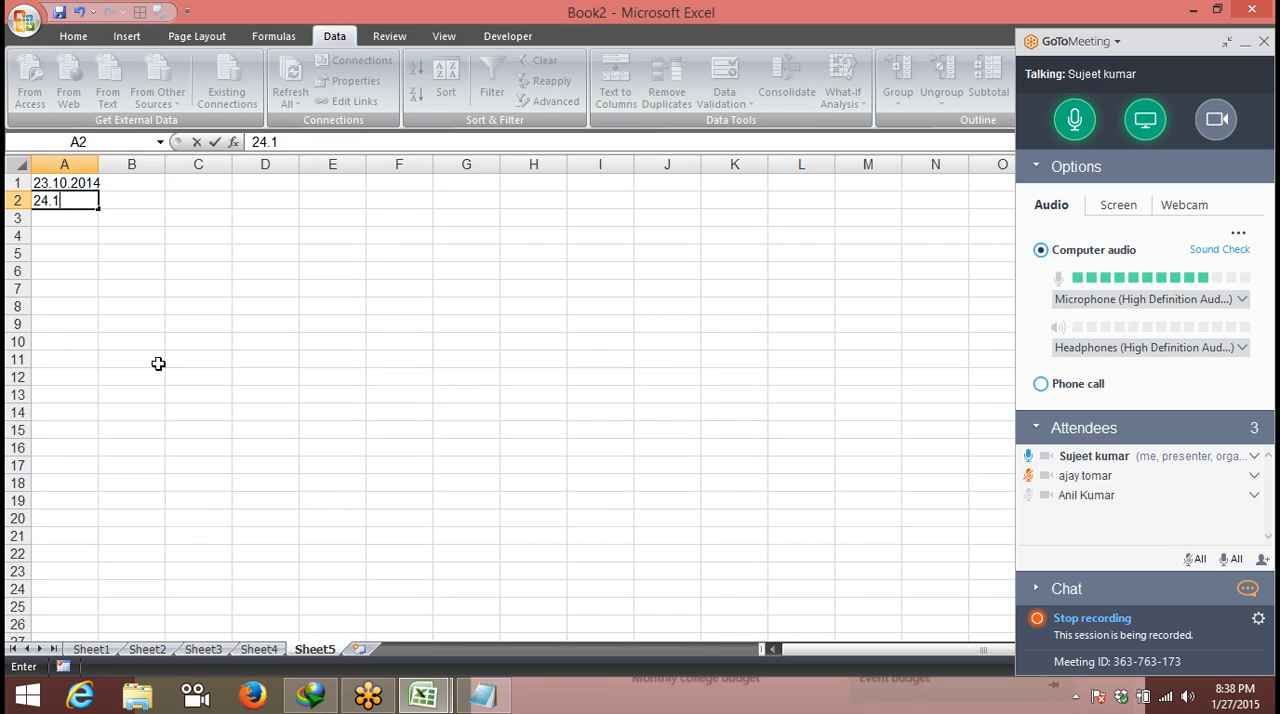
type("0.36")
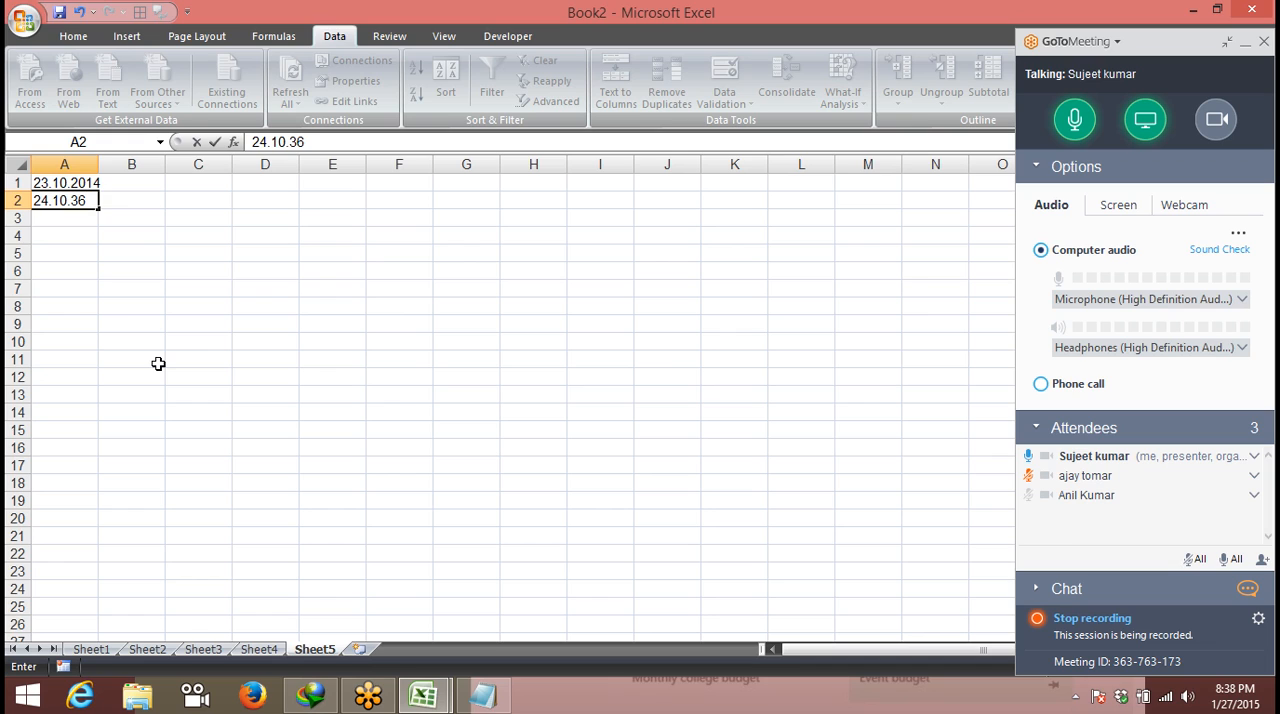
key("BackSpace")
key("BackSpace")
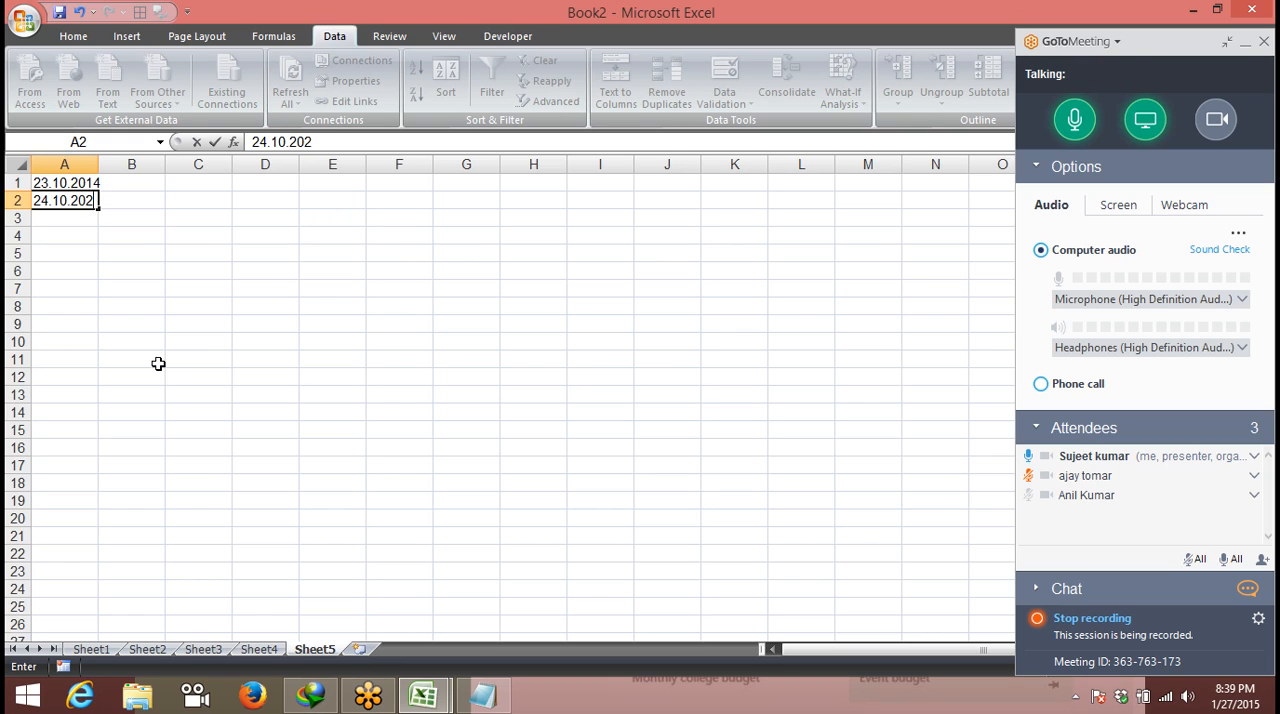
key("BackSpace")
key("BackSpace")
type("14")
key("Tab")
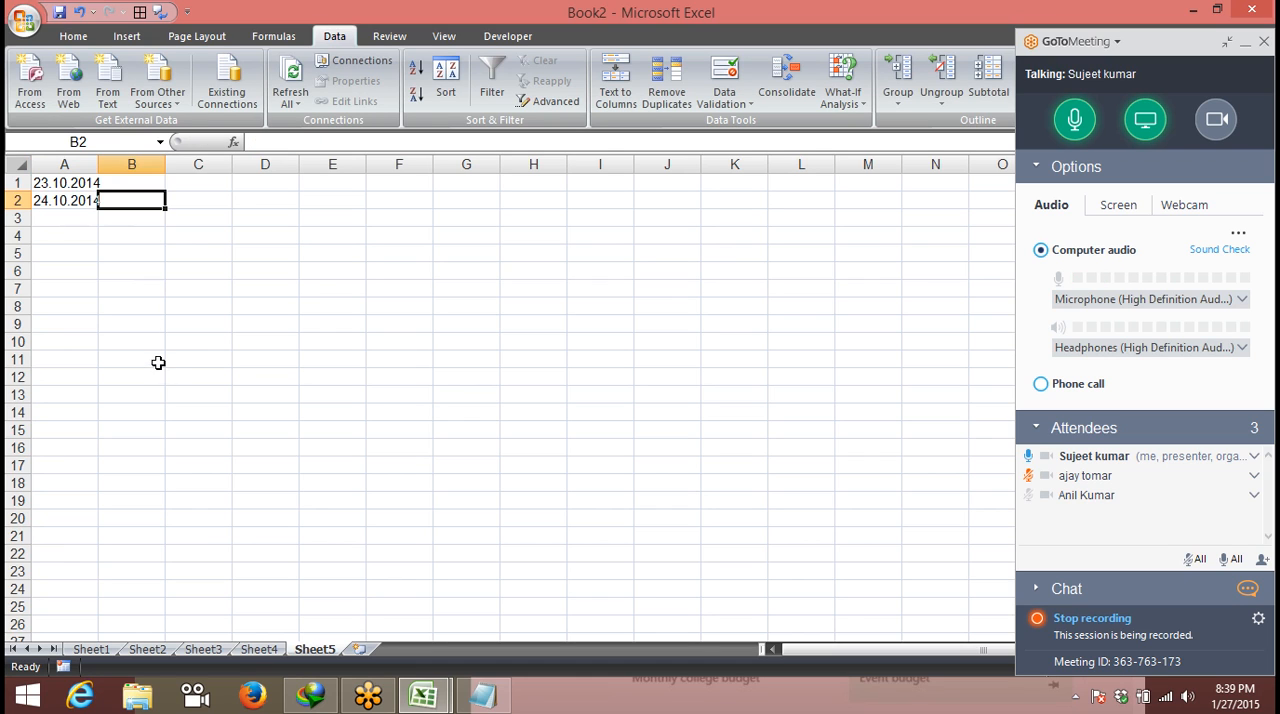
double_click(99, 172)
- Set the direction in which the selection moves after an entry to Down in the advanced Excel options
left_click(22, 20)
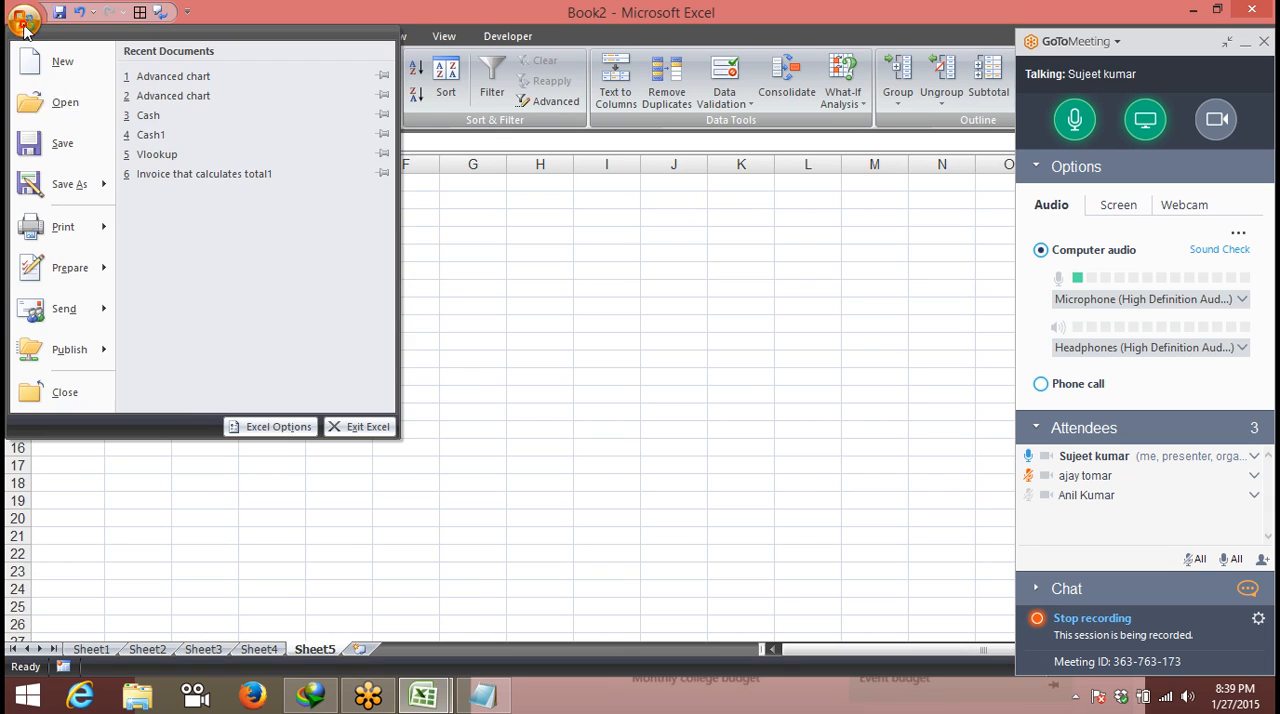
left_click(266, 426)
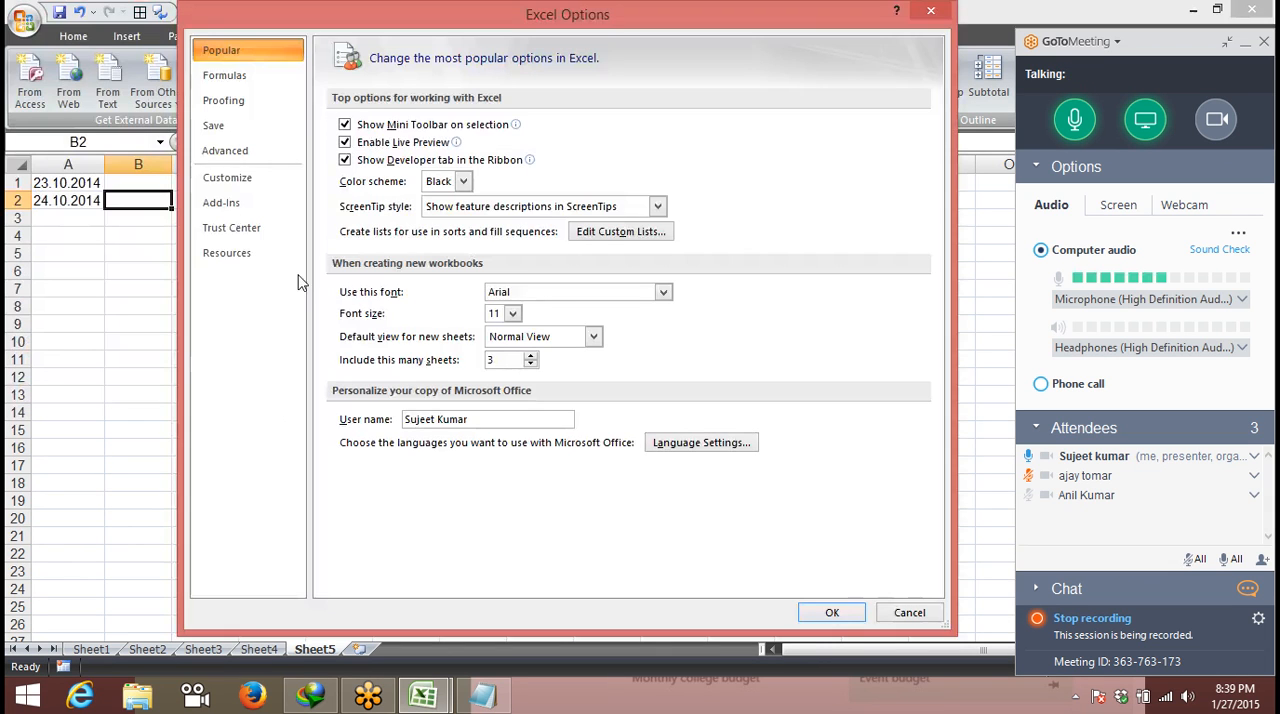
left_click(238, 150)
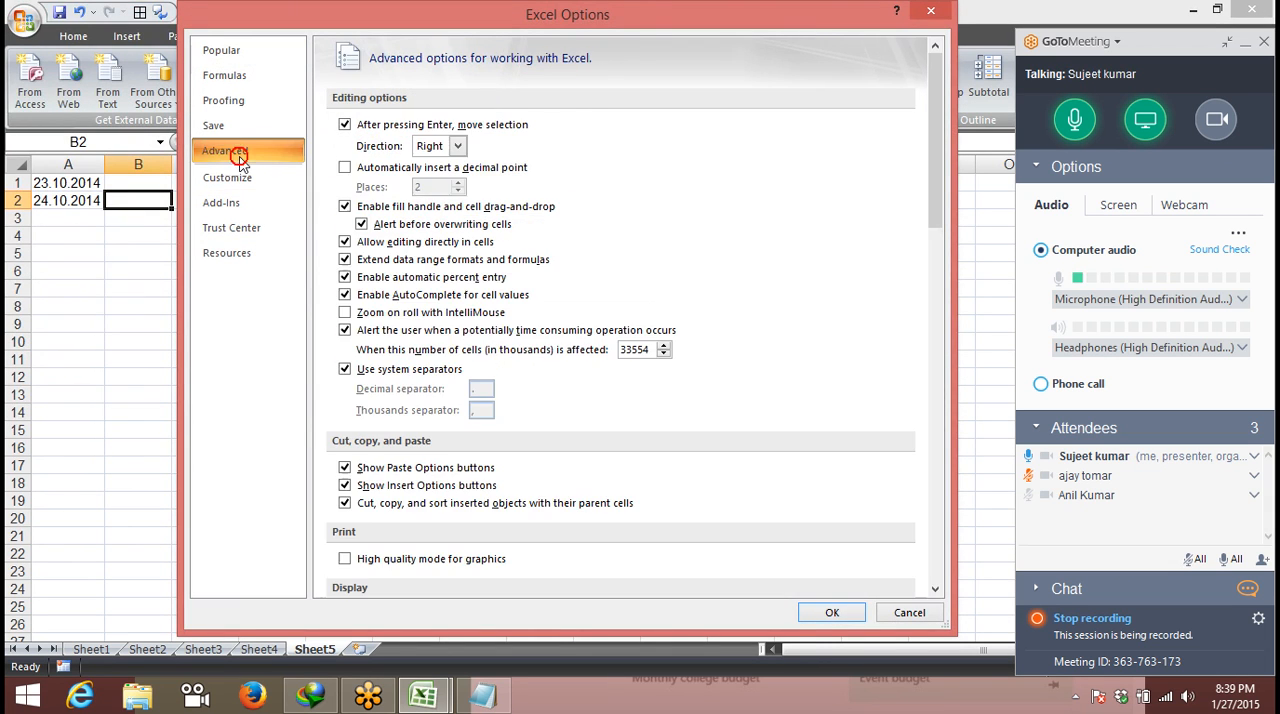
left_click(432, 147)
left_click(430, 164)
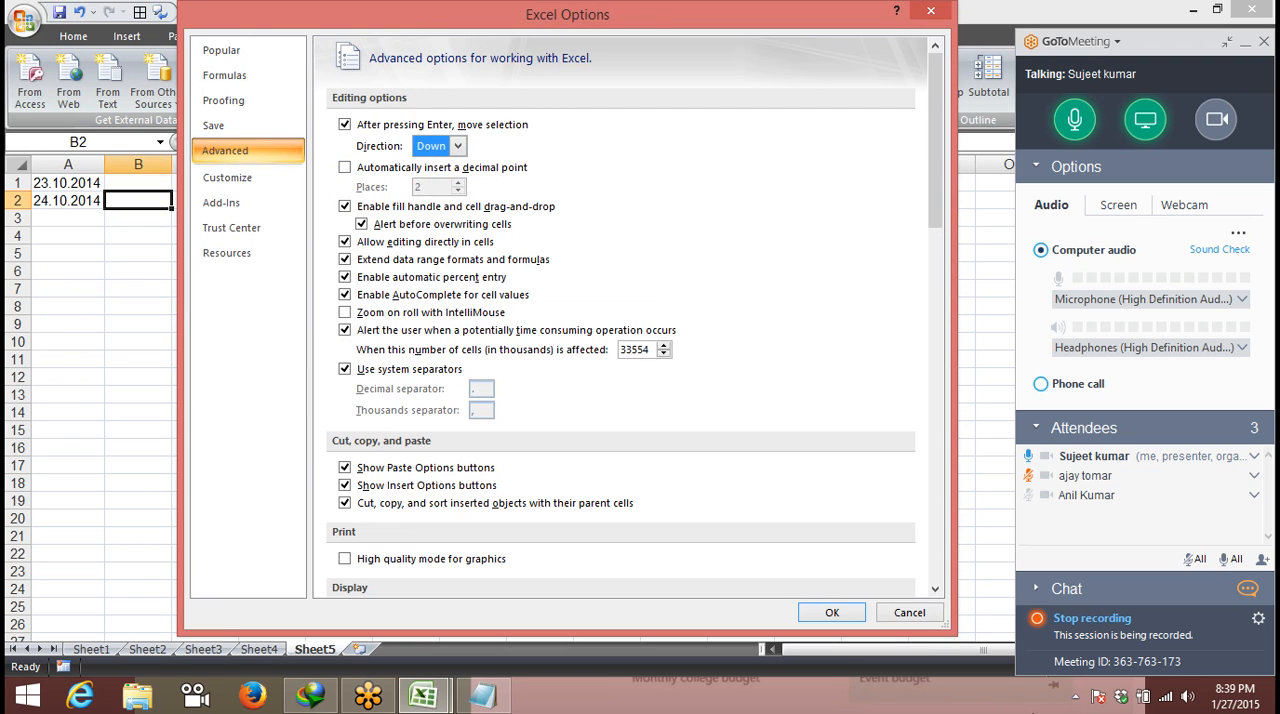
left_click(856, 616)
- Enter 24.09.2014 in cell A3 and 25.03.2015 in cell A4
left_click(63, 216)
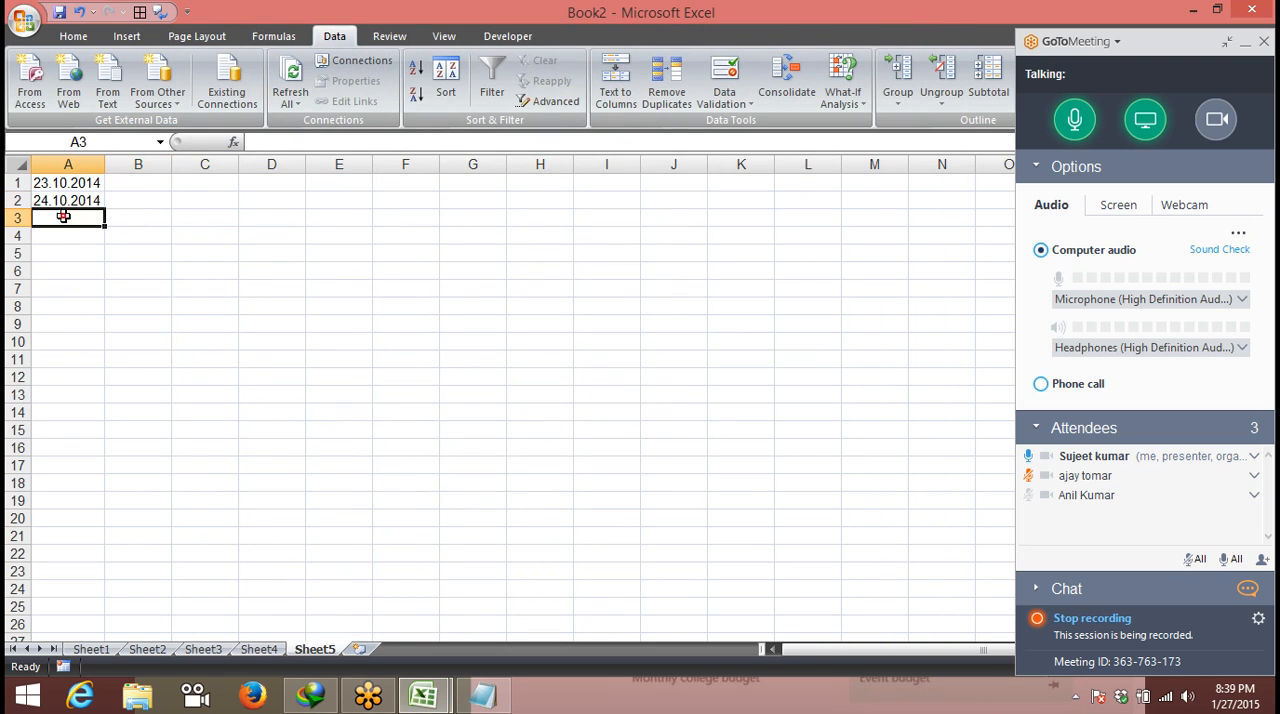
type("24")
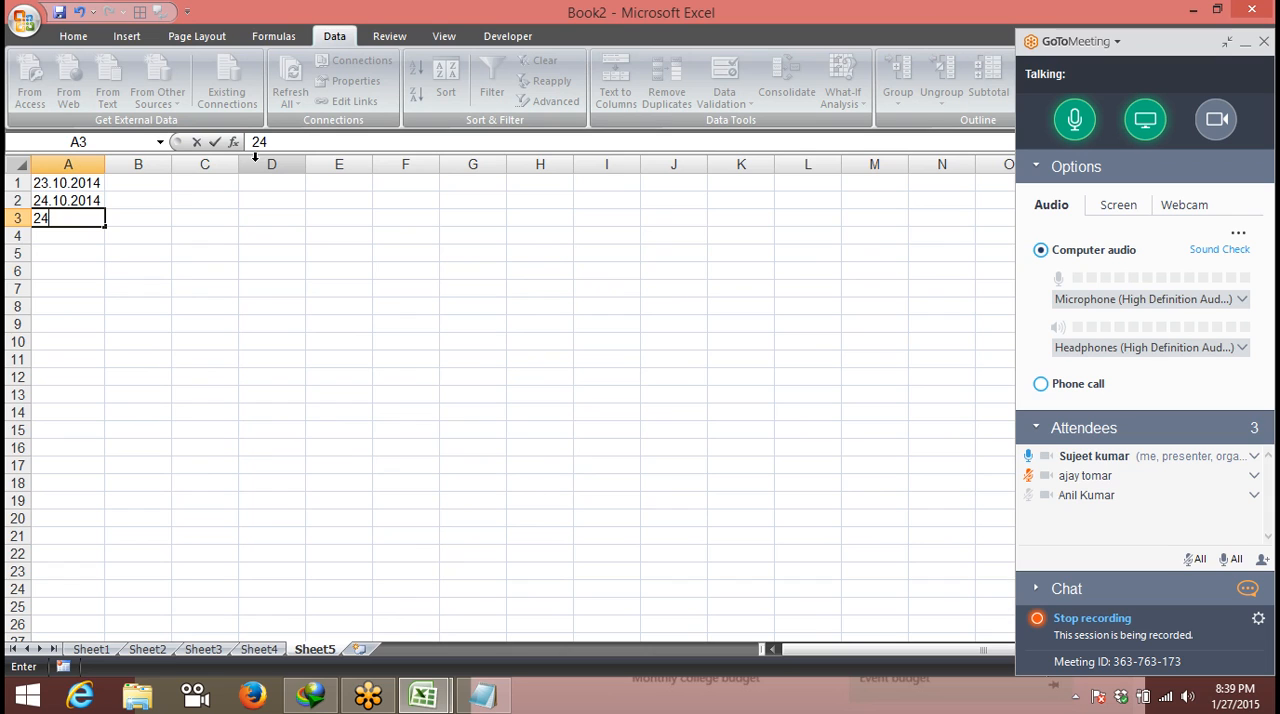
type(".09.2014")
key("Return")
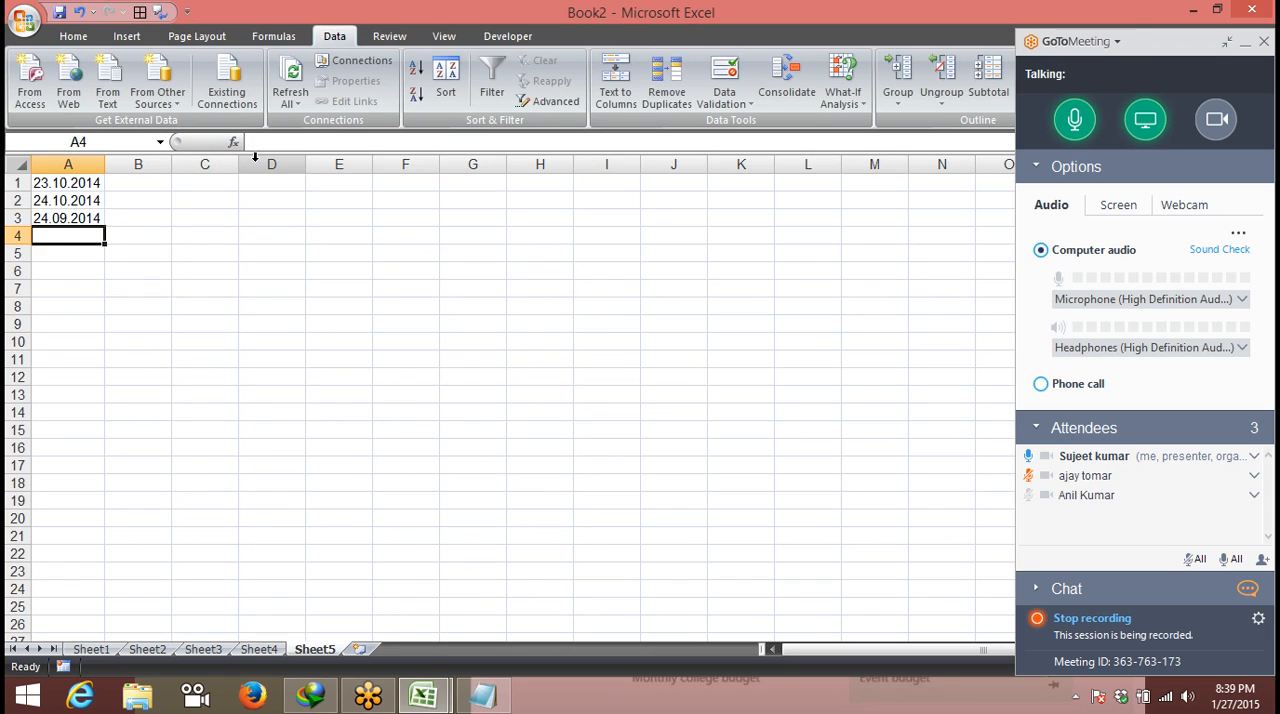
type("25")
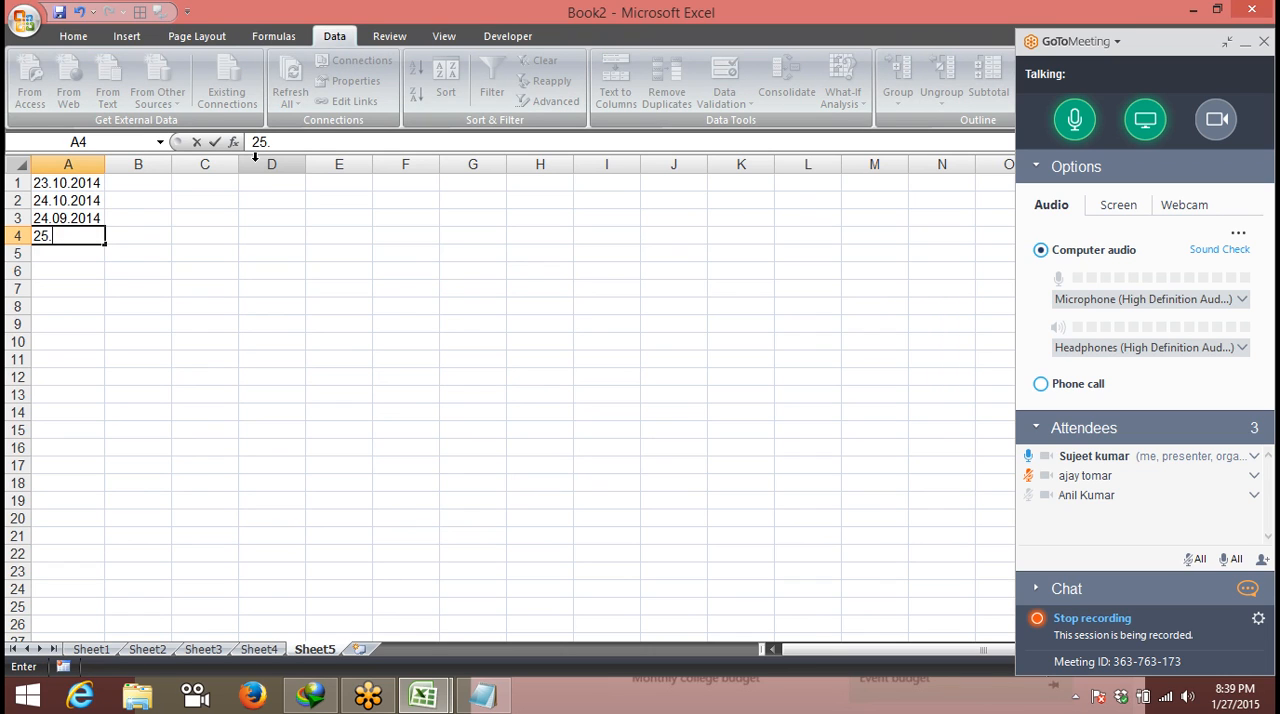
type(".03.2015")
key("Return")
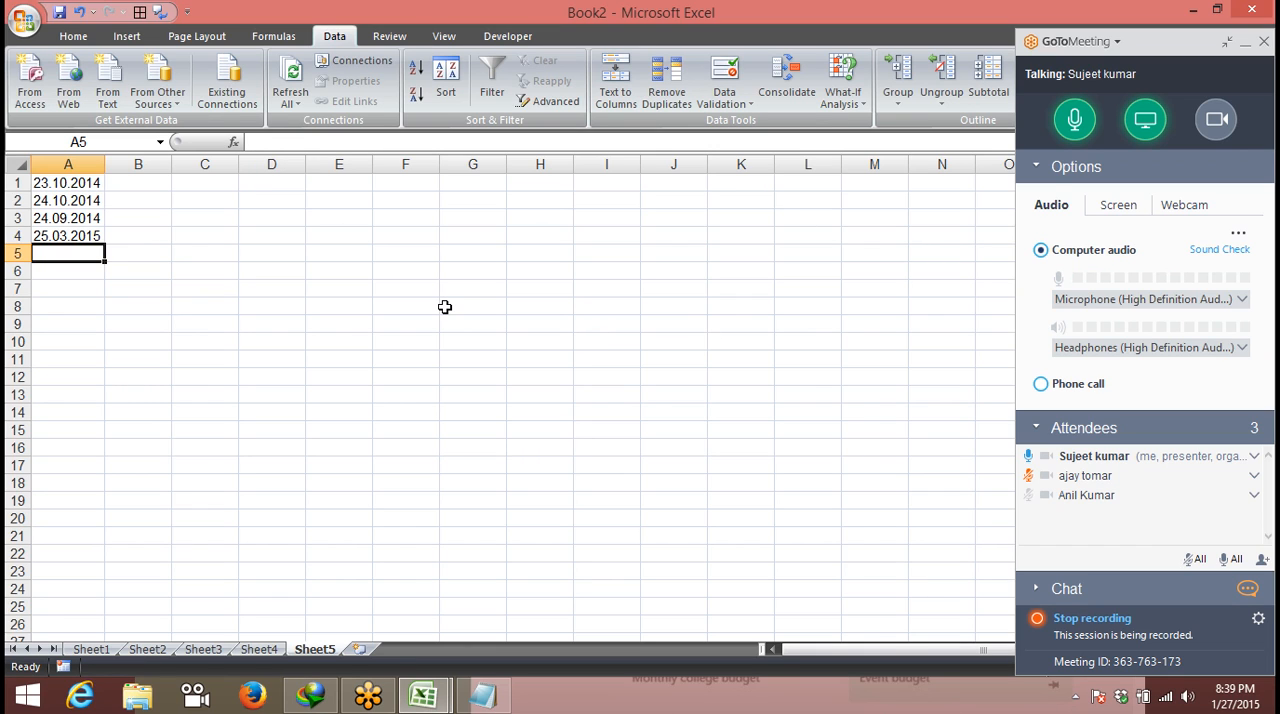
- Convert the dotted entries in A1:A4 to real dates with Text to Columns, using the DMY date format
left_click(44, 203)
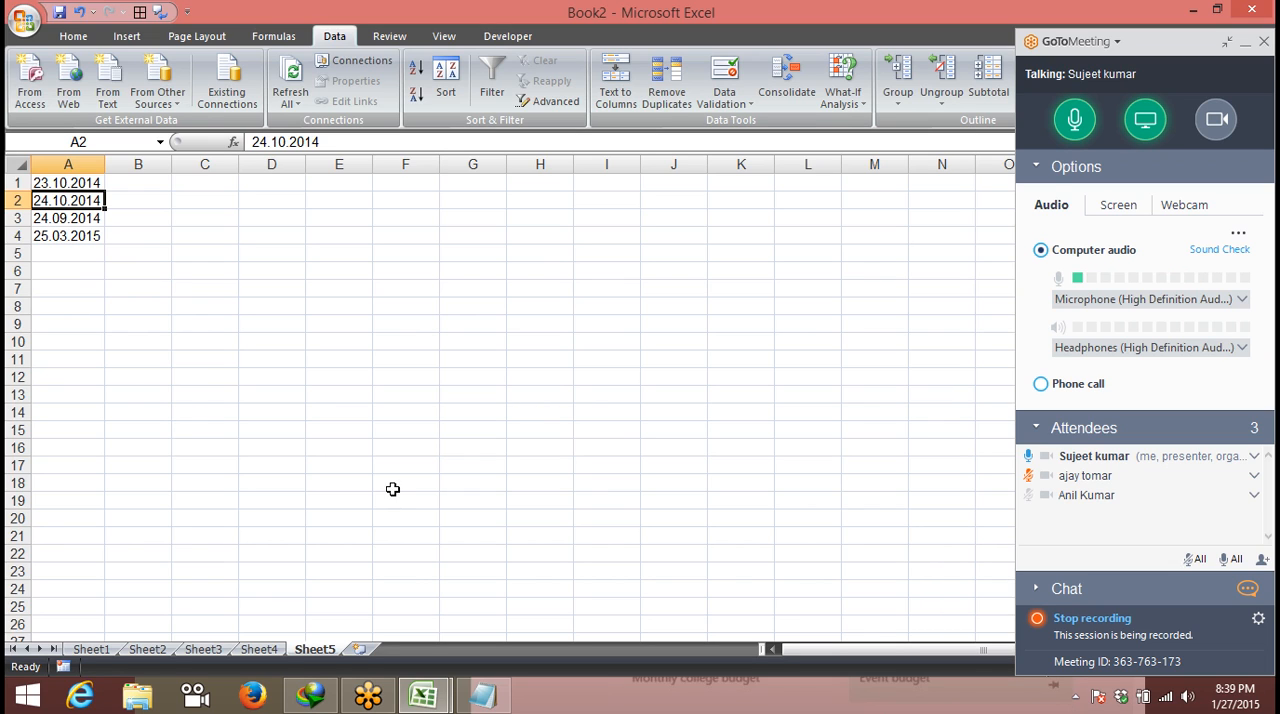
left_click_drag(80, 183, 90, 235)
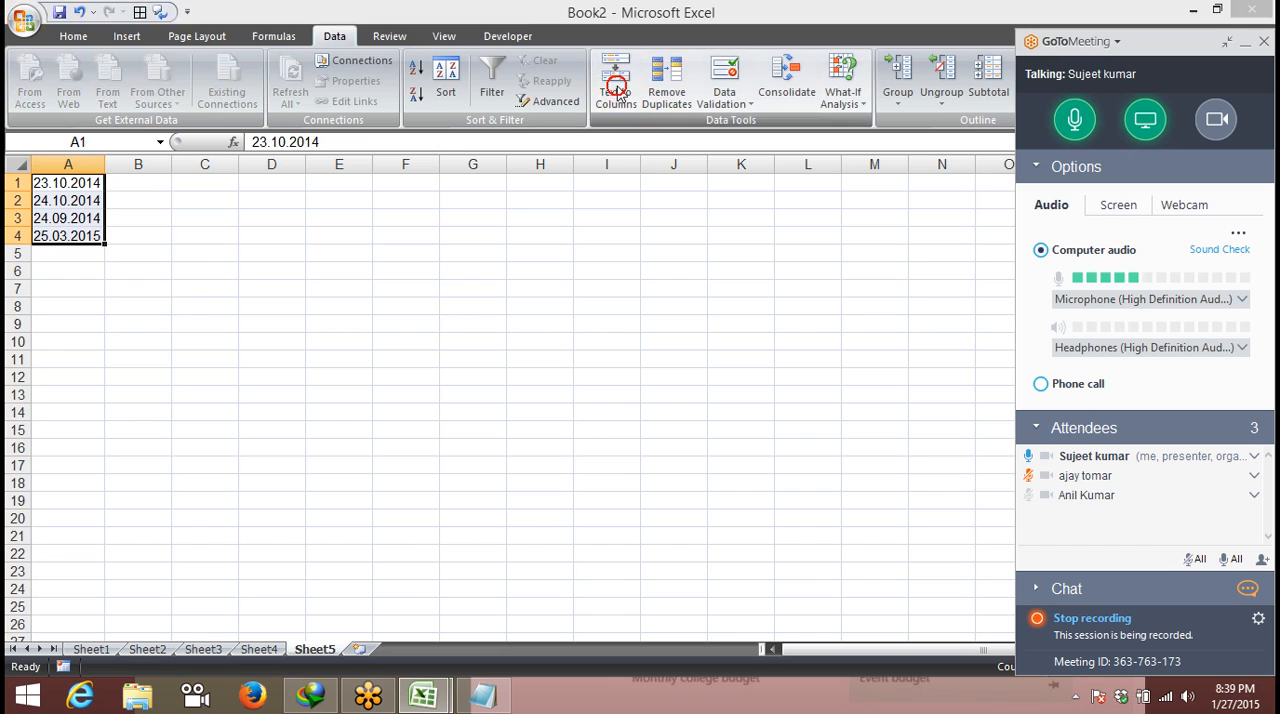
left_click(614, 85)
left_click(403, 370)
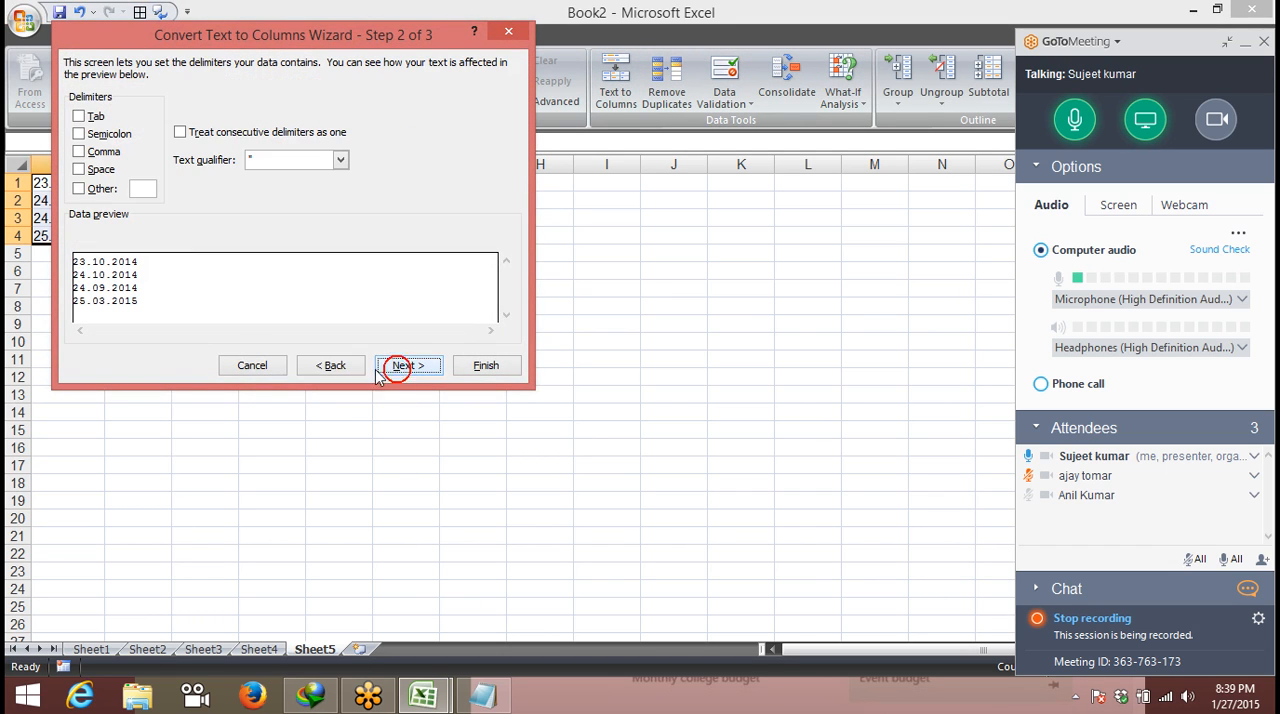
left_click(418, 372)
left_click(158, 141)
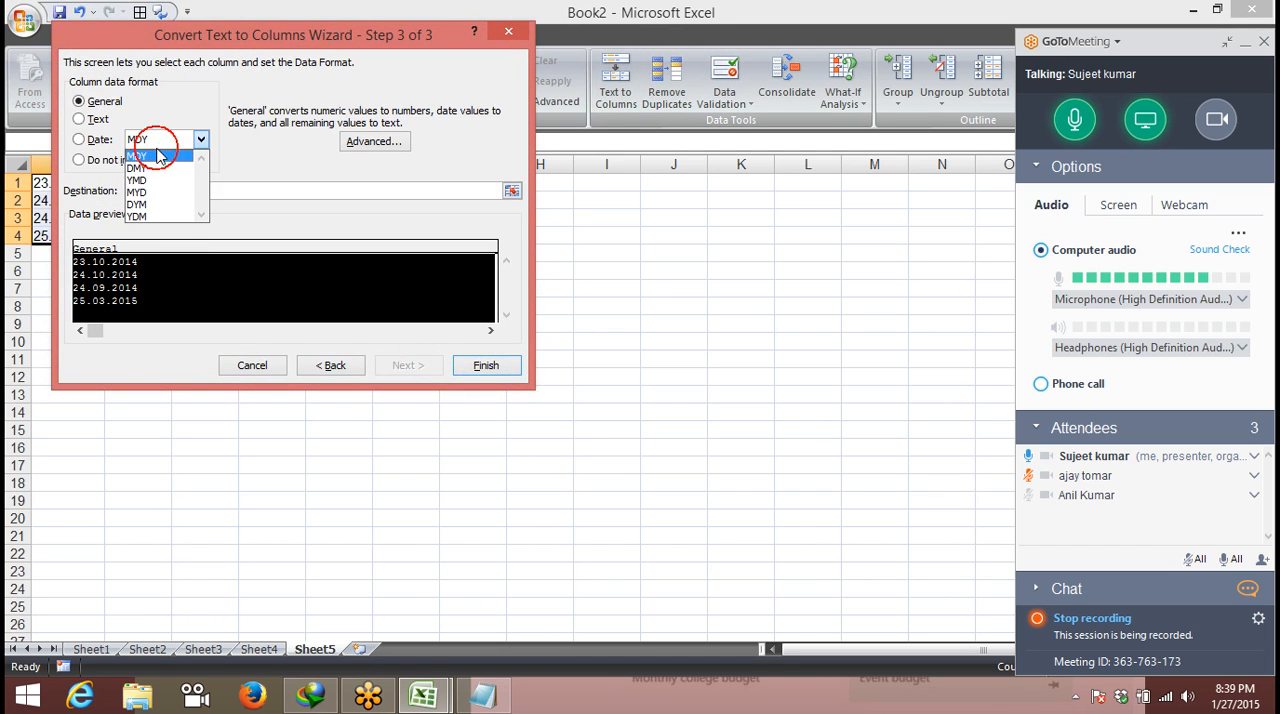
left_click(157, 169)
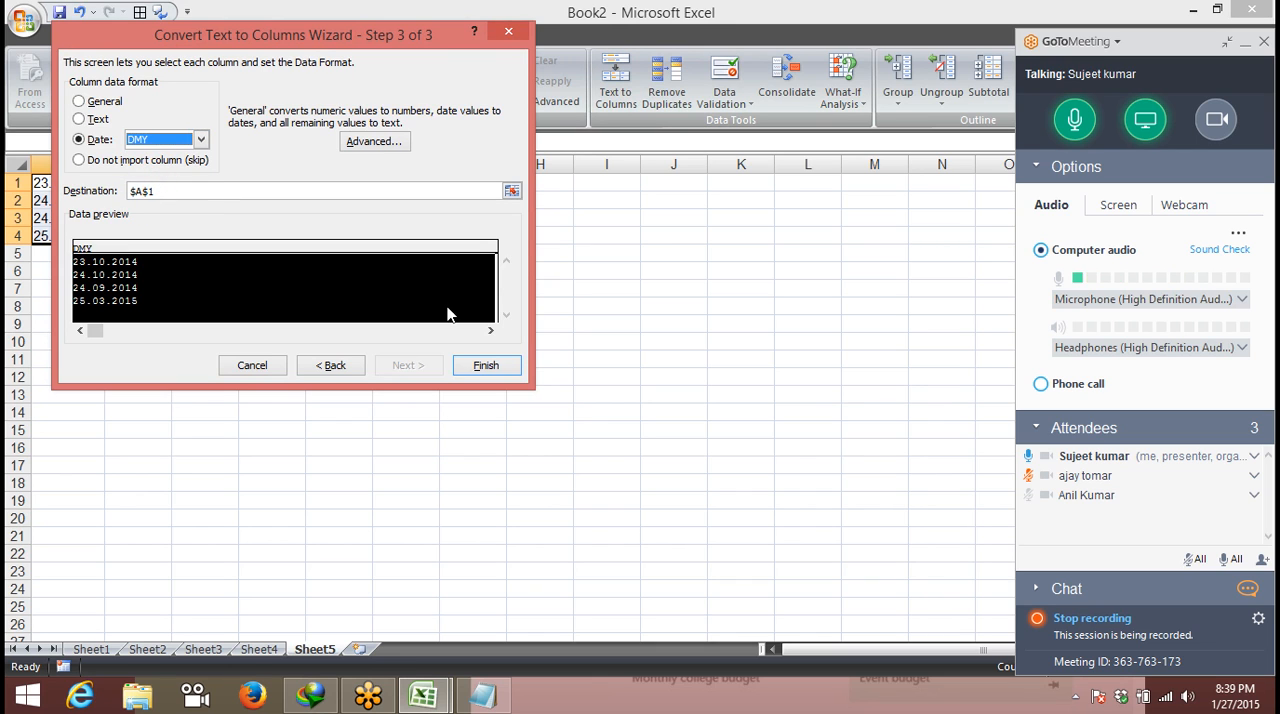
left_click(508, 369)
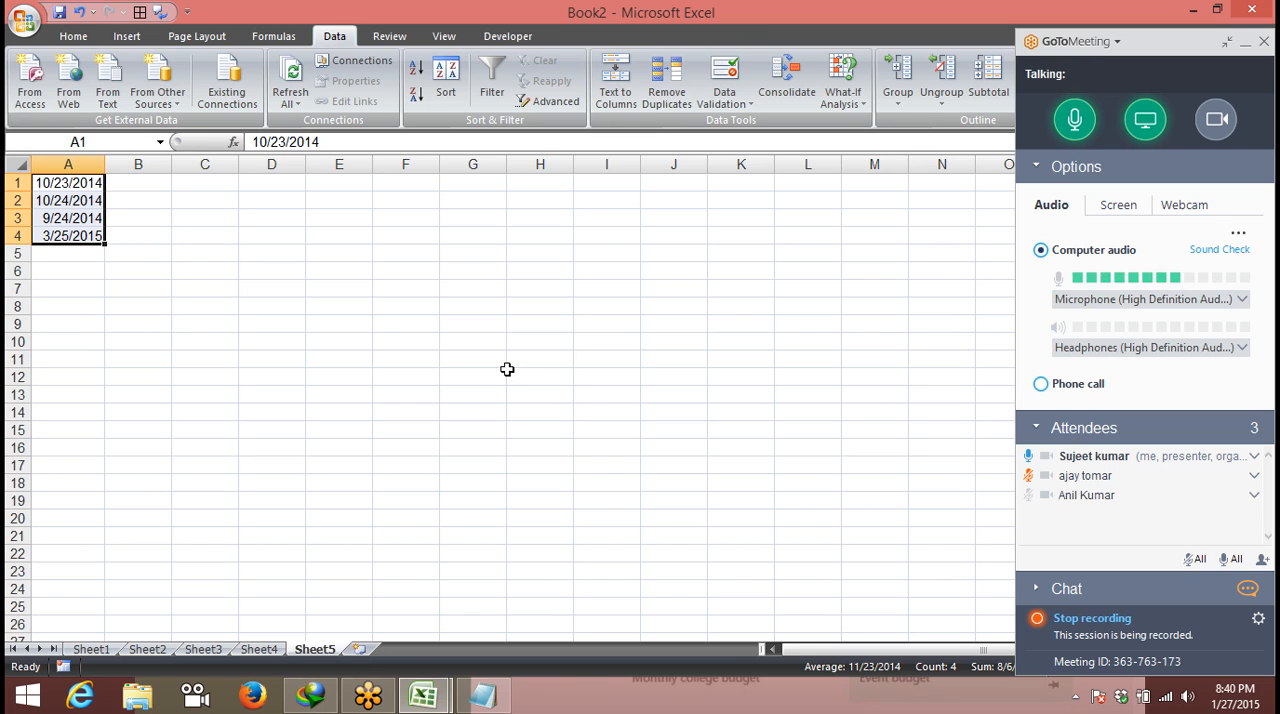
- Insert another new worksheet and mute the unmuted attendee in the GoToMeeting attendee list
left_click(371, 649)
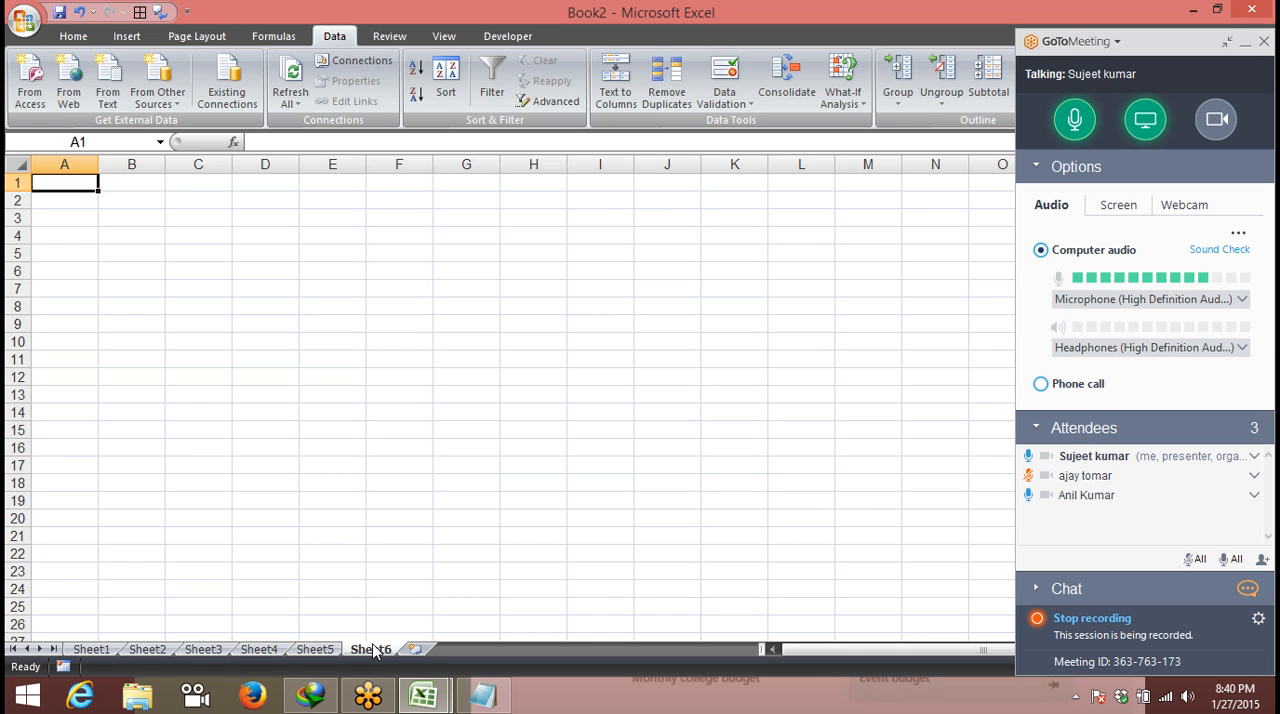
left_click(1028, 495)
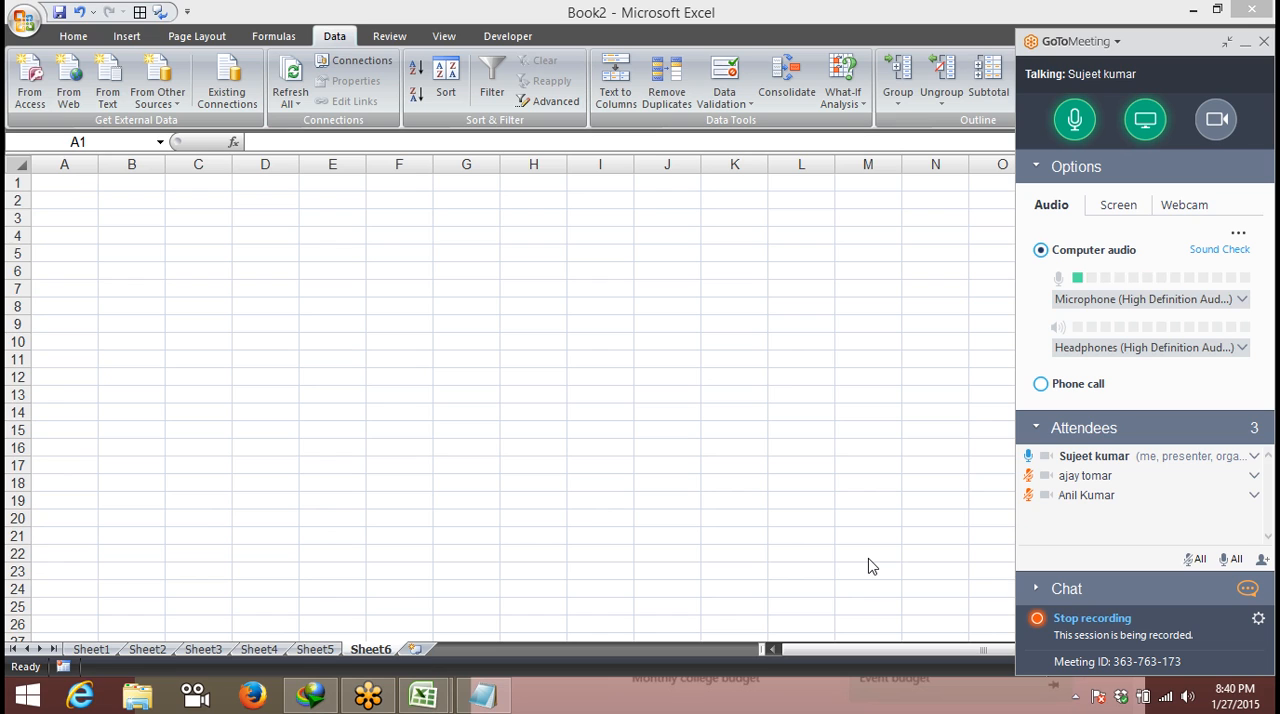
- Enter the heading Amt. in cell A1 of the new worksheet
left_click(71, 183)
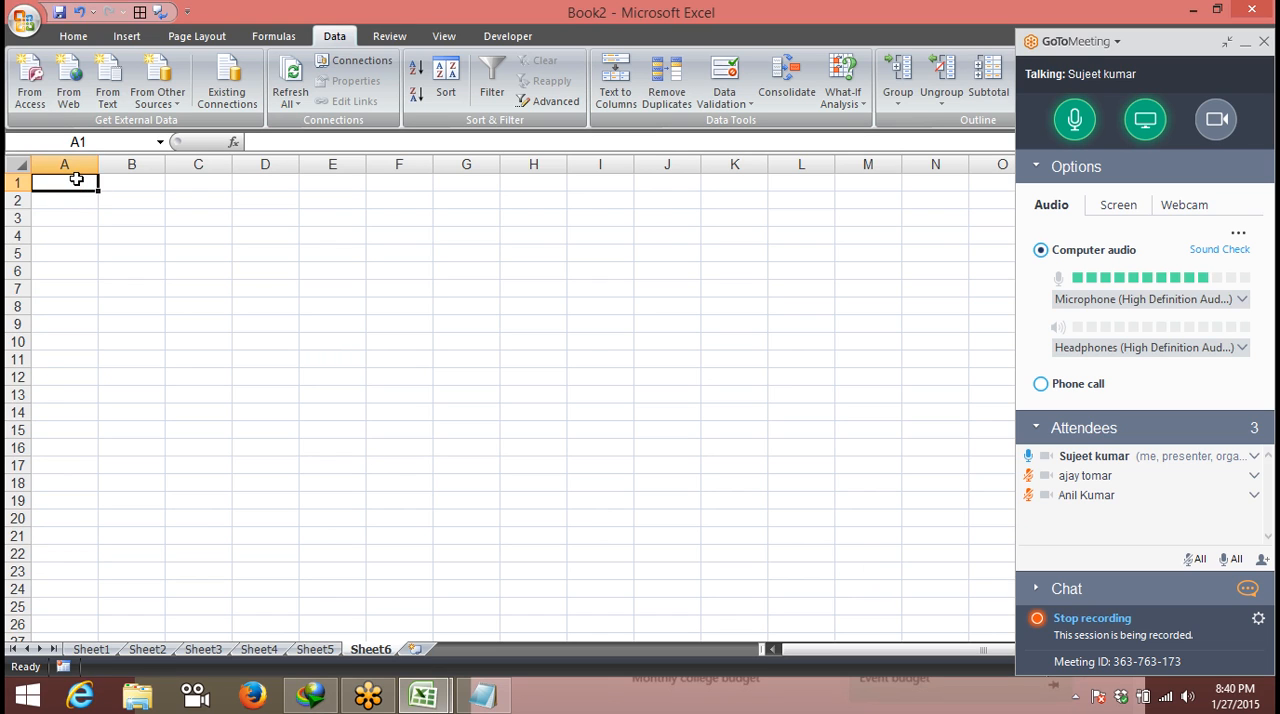
type("Amt.")
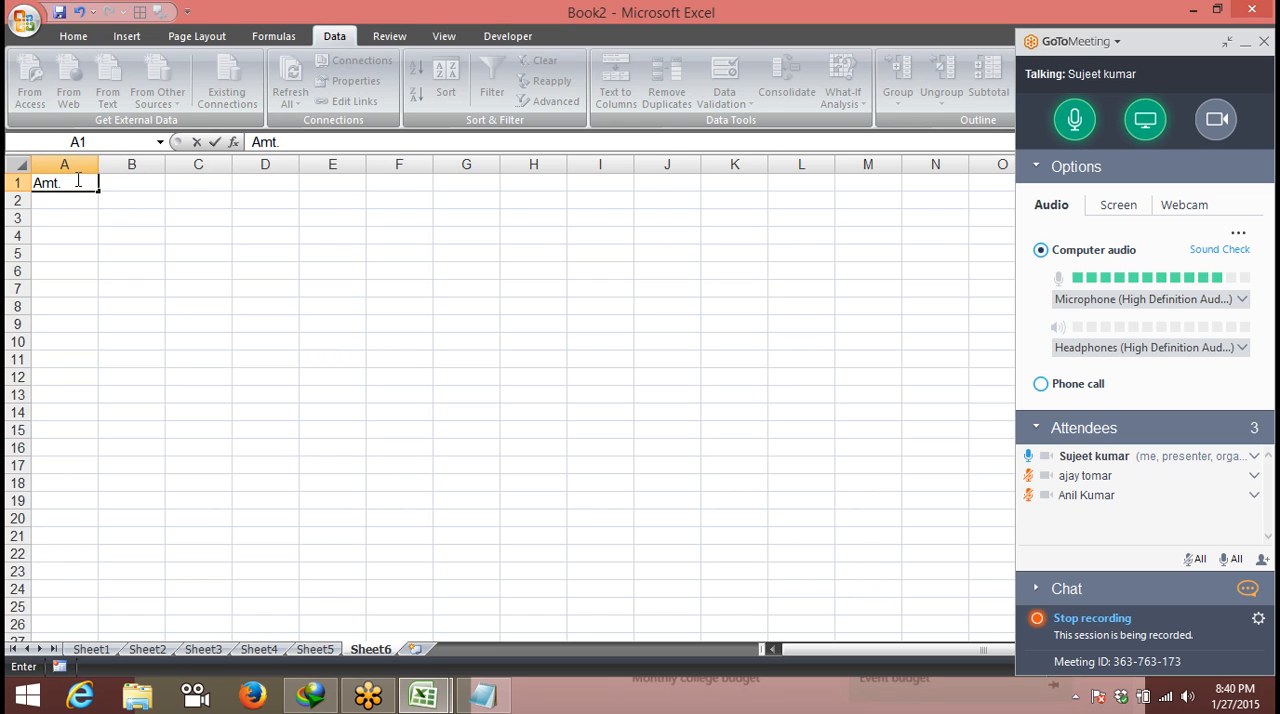
key("Return")
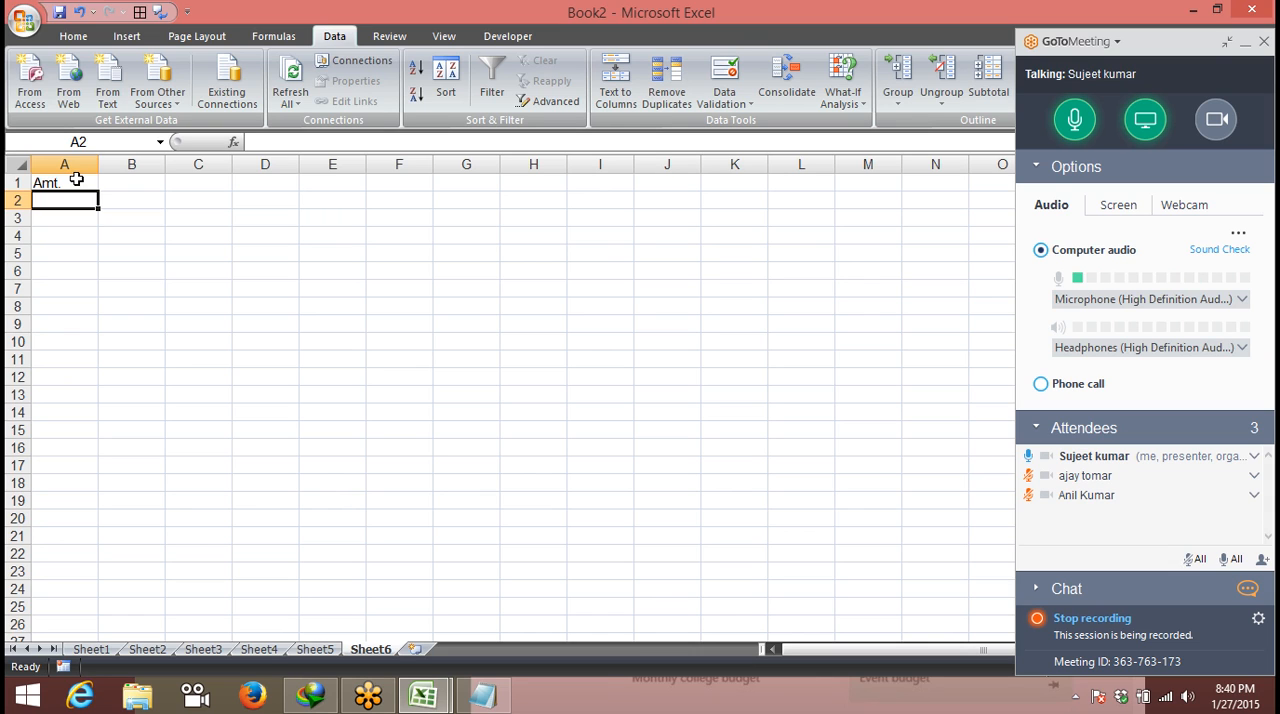
- Apply a data validation rule to column A that allows only whole numbers greater than 0
left_click(64, 164)
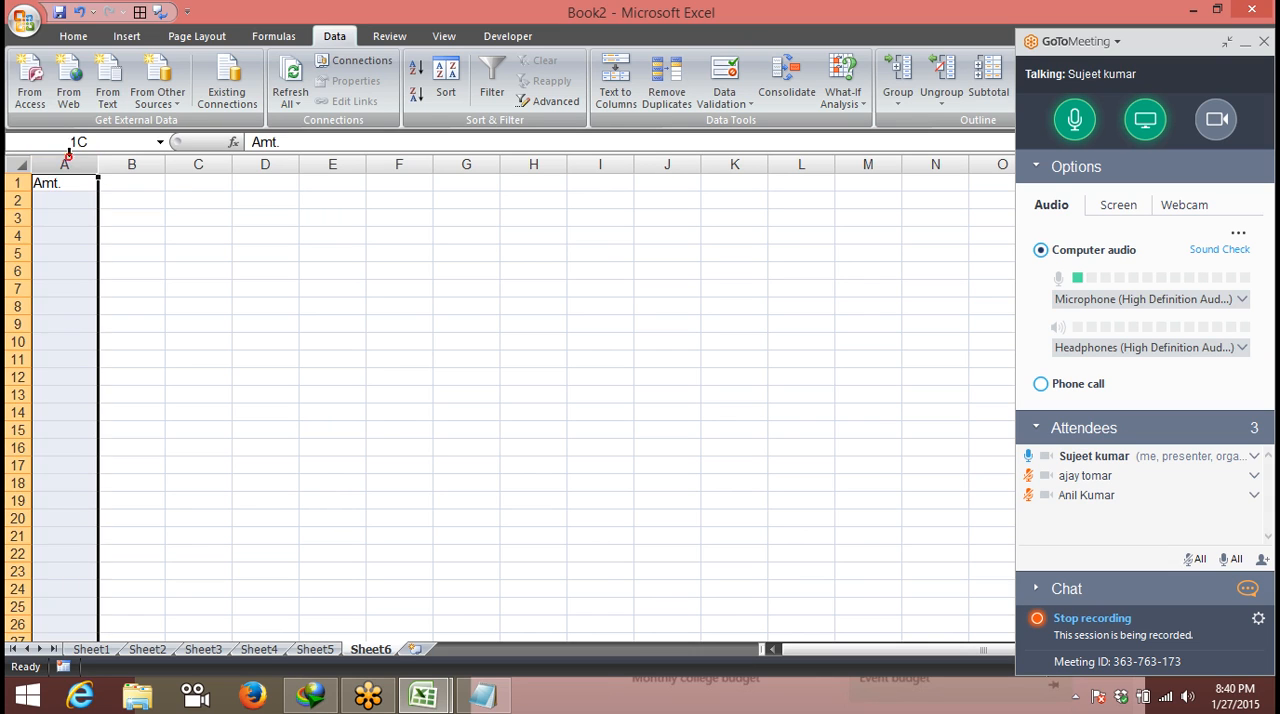
left_click(749, 104)
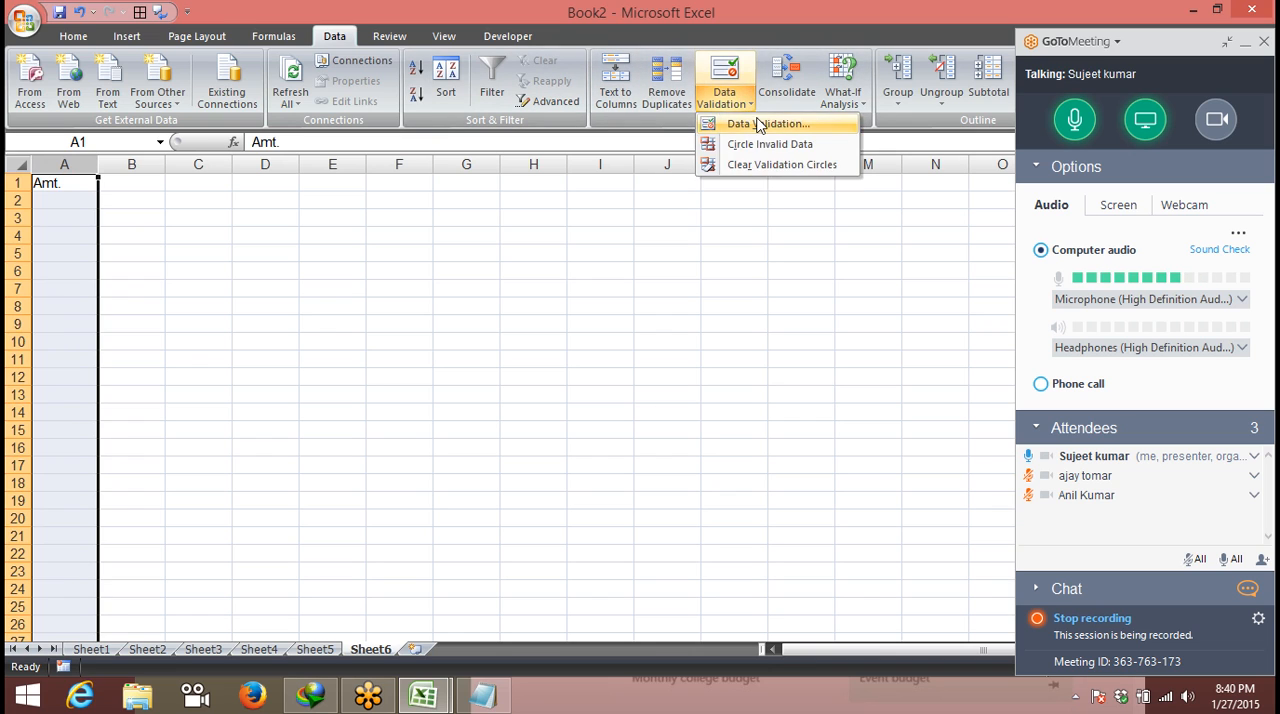
left_click(760, 123)
left_click(237, 163)
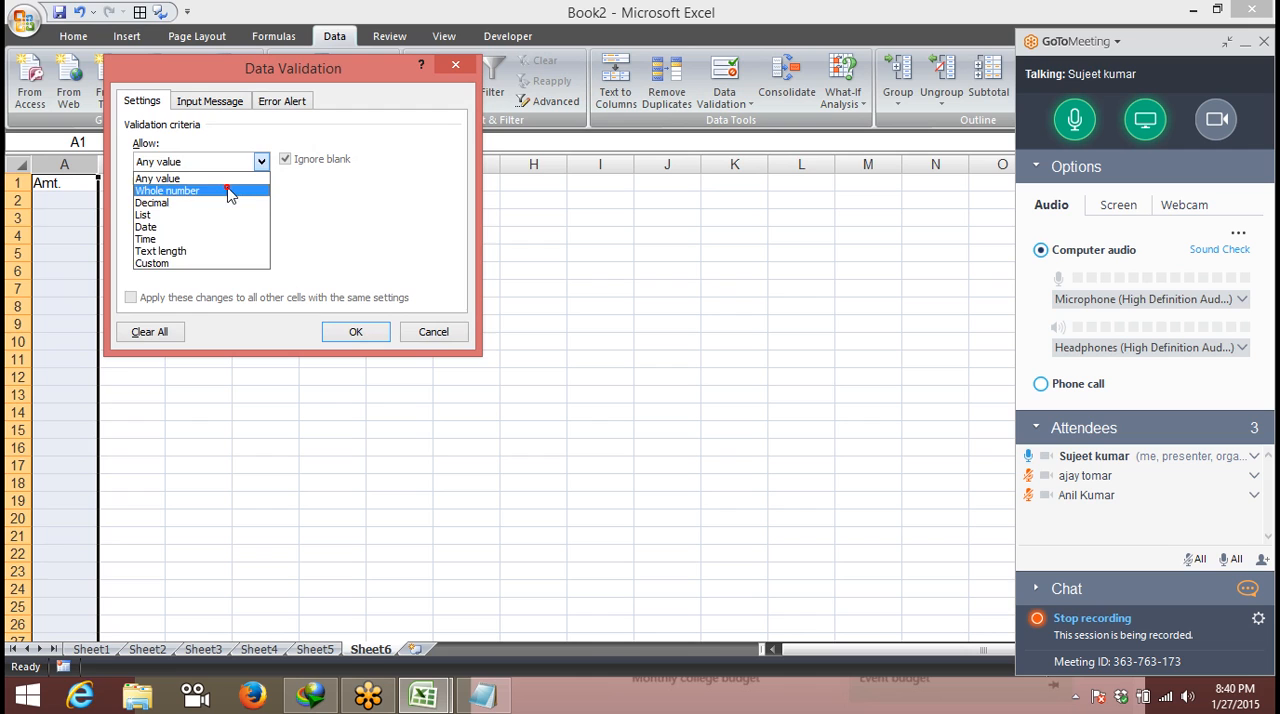
left_click(228, 191)
left_click(208, 200)
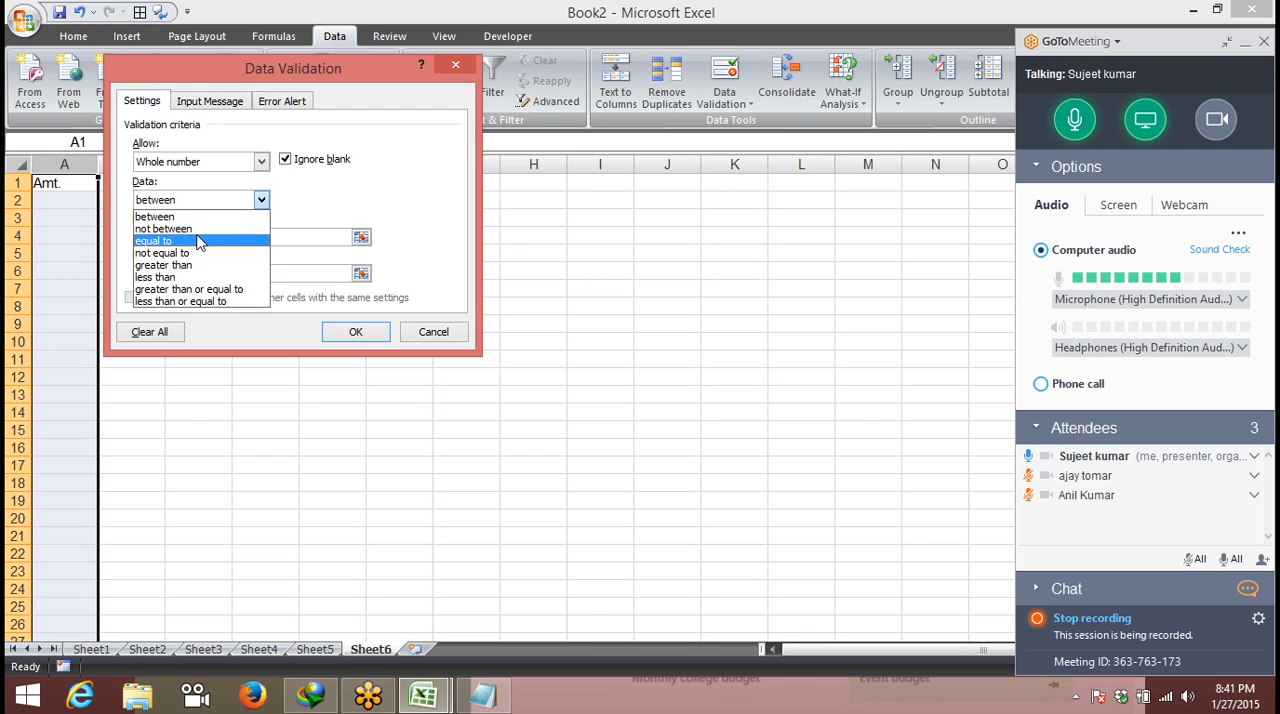
left_click(195, 265)
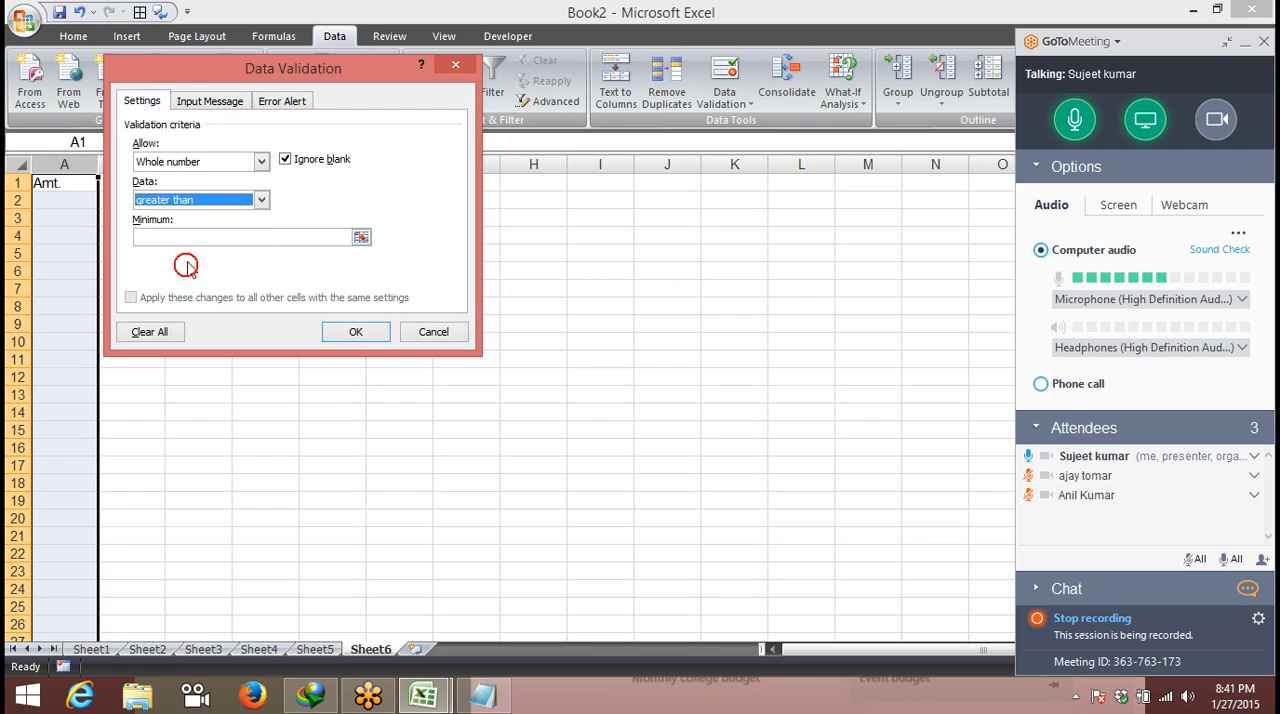
left_click(192, 240)
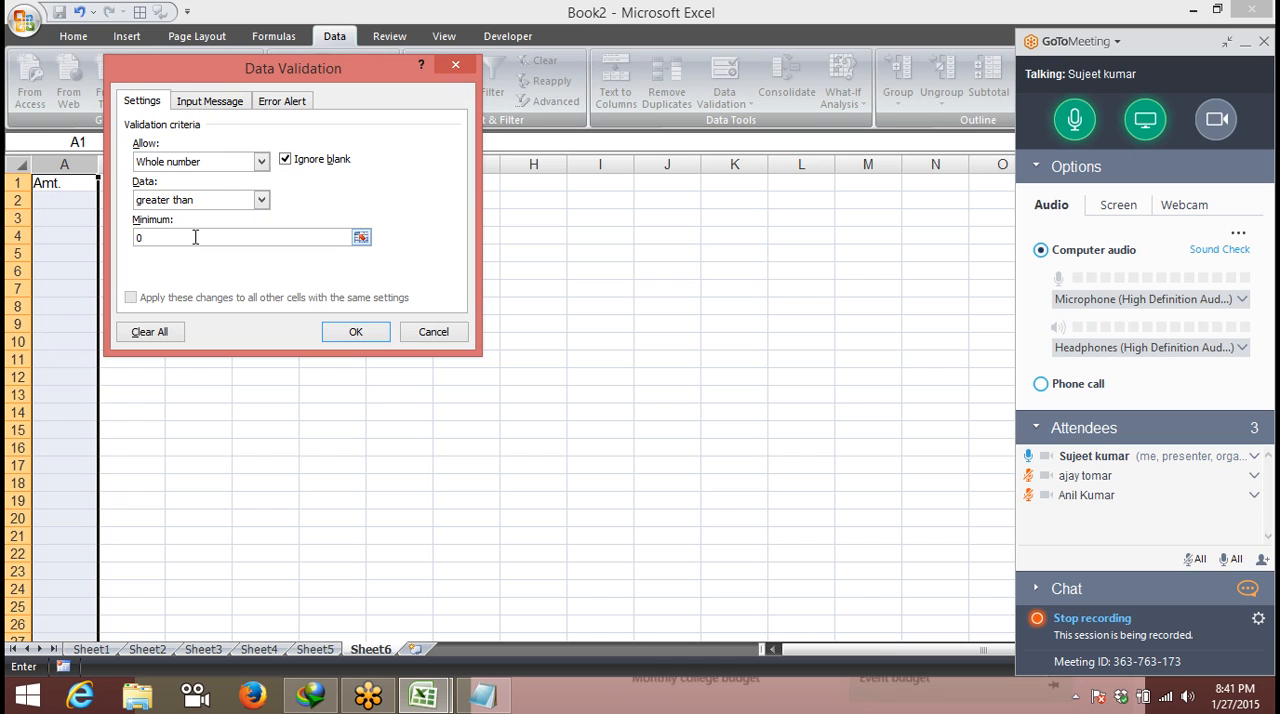
left_click(372, 333)
- Enter 36 in cell A2 and 32 in cell A3
left_click_drag(70, 202, 78, 190)
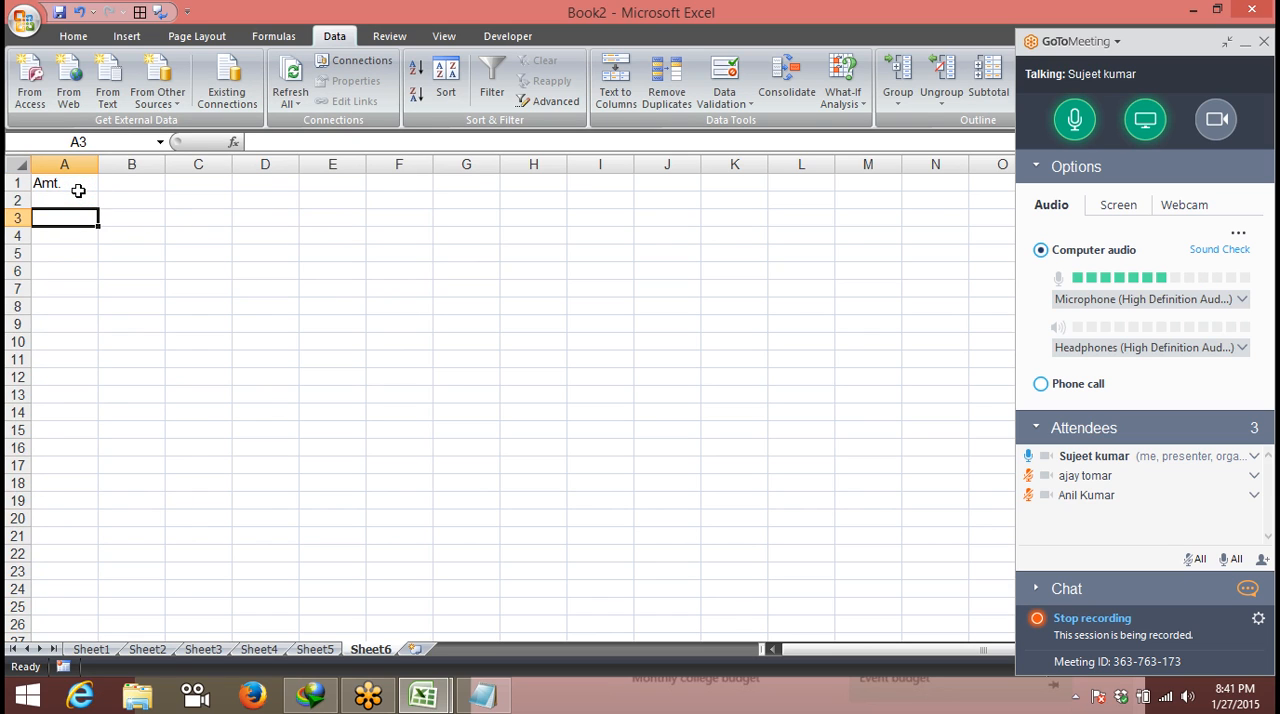
left_click(78, 193)
type("36")
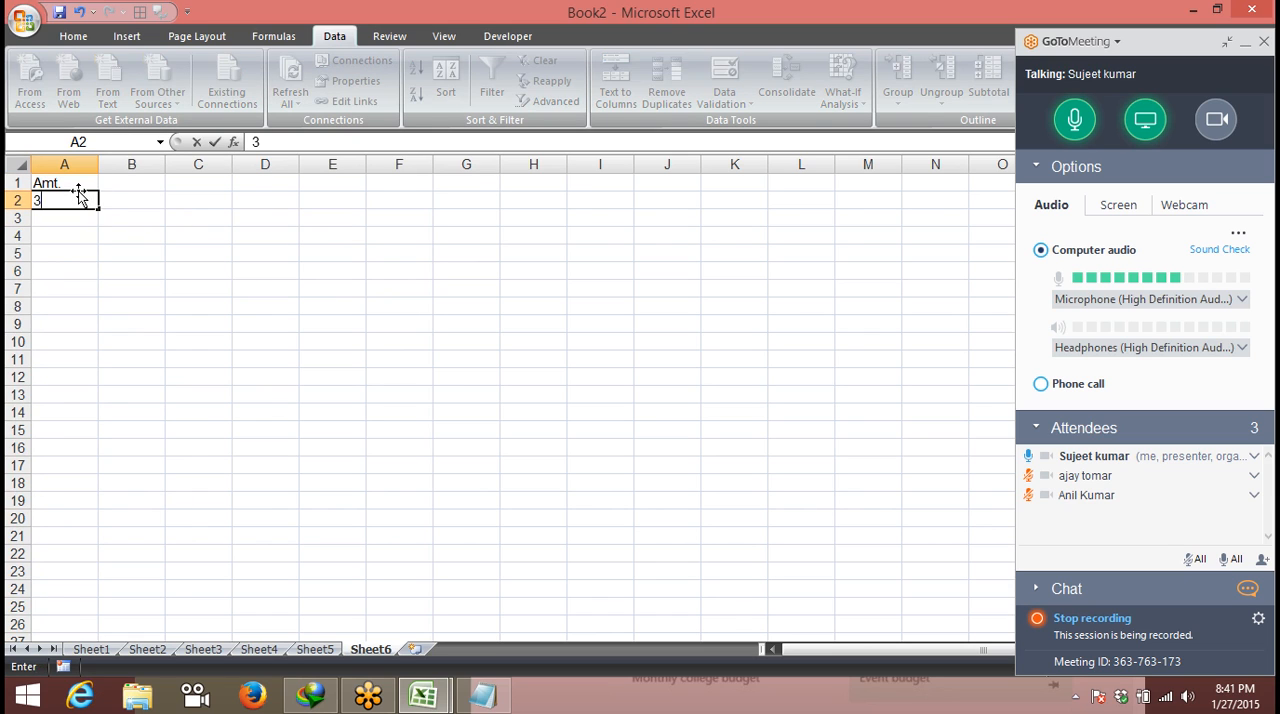
key("Return")
type("32")
key("Return")
- Test the whole-number rule by trying to enter 23.36 in cell A4 and 36.50 in cell A5
type("23.36")
key("Return")
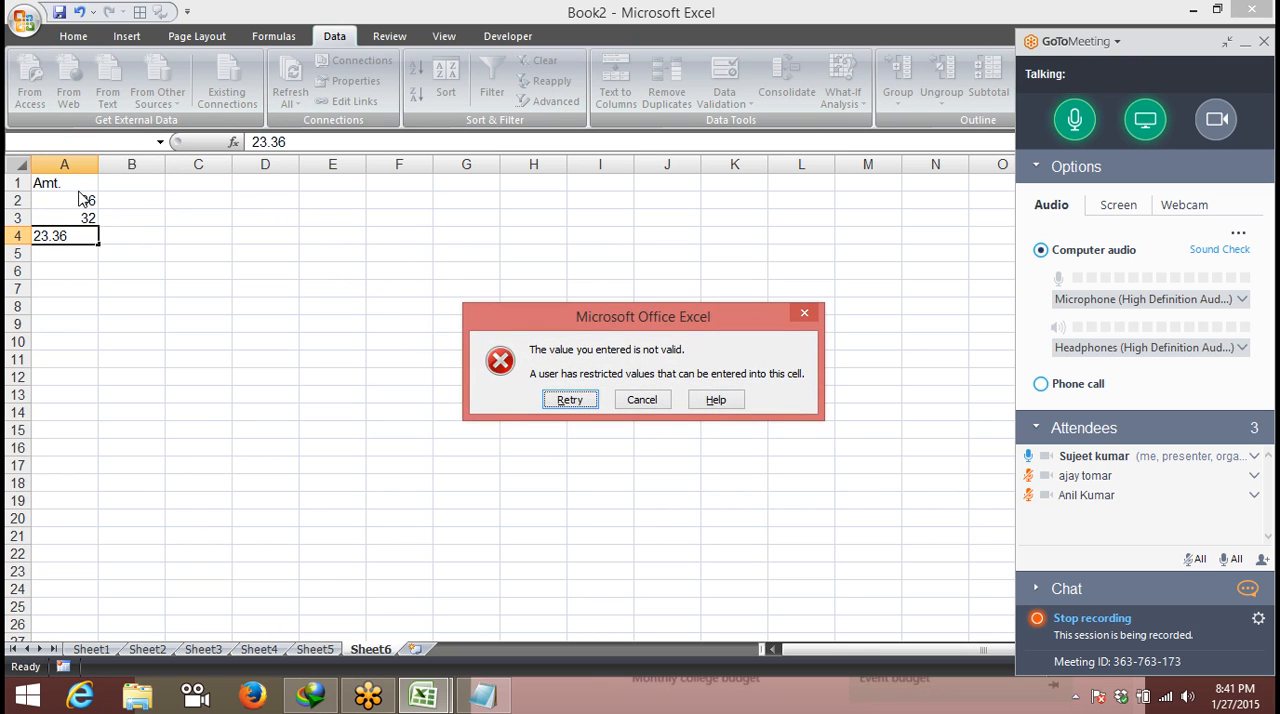
key("Return")
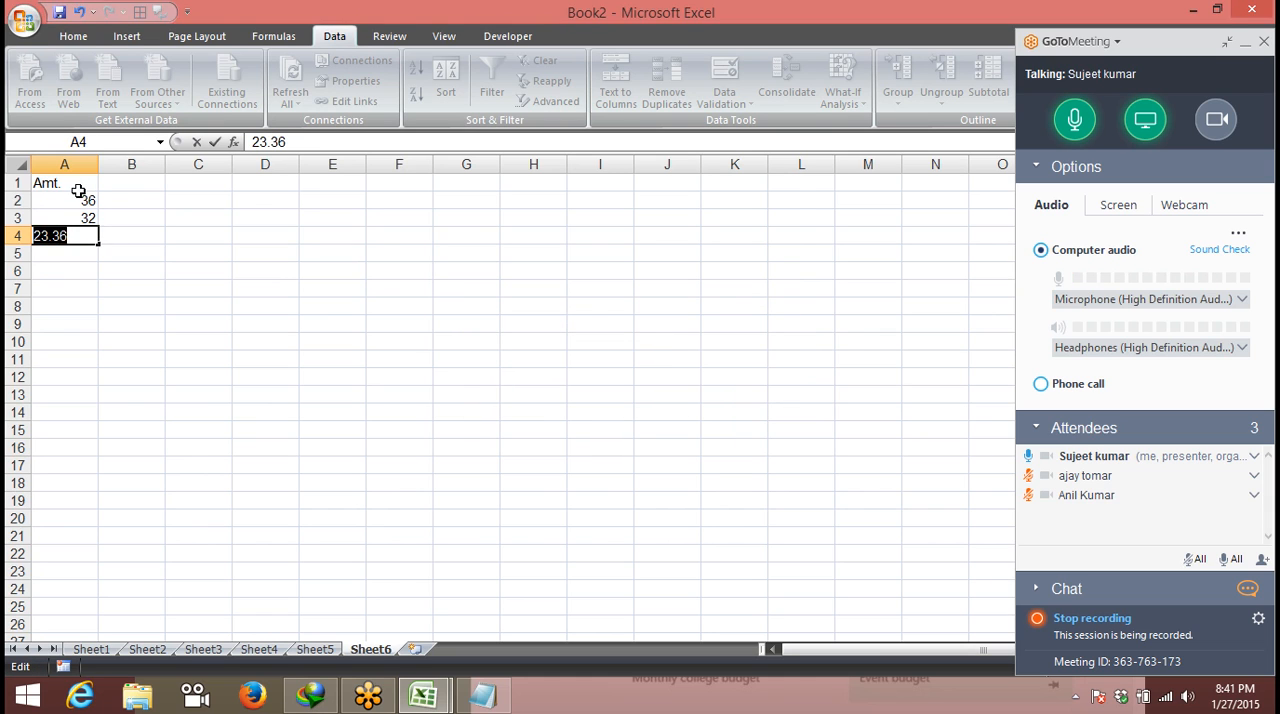
key("Return")
key("Escape")
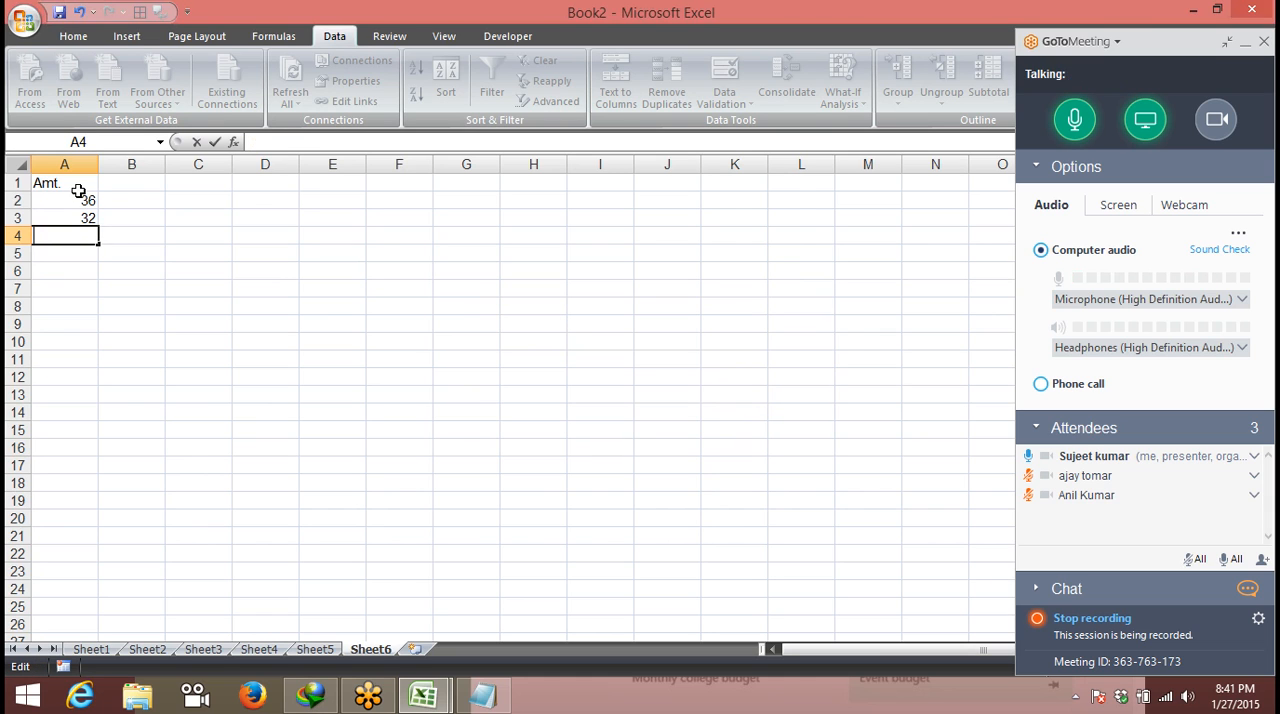
left_click(55, 254)
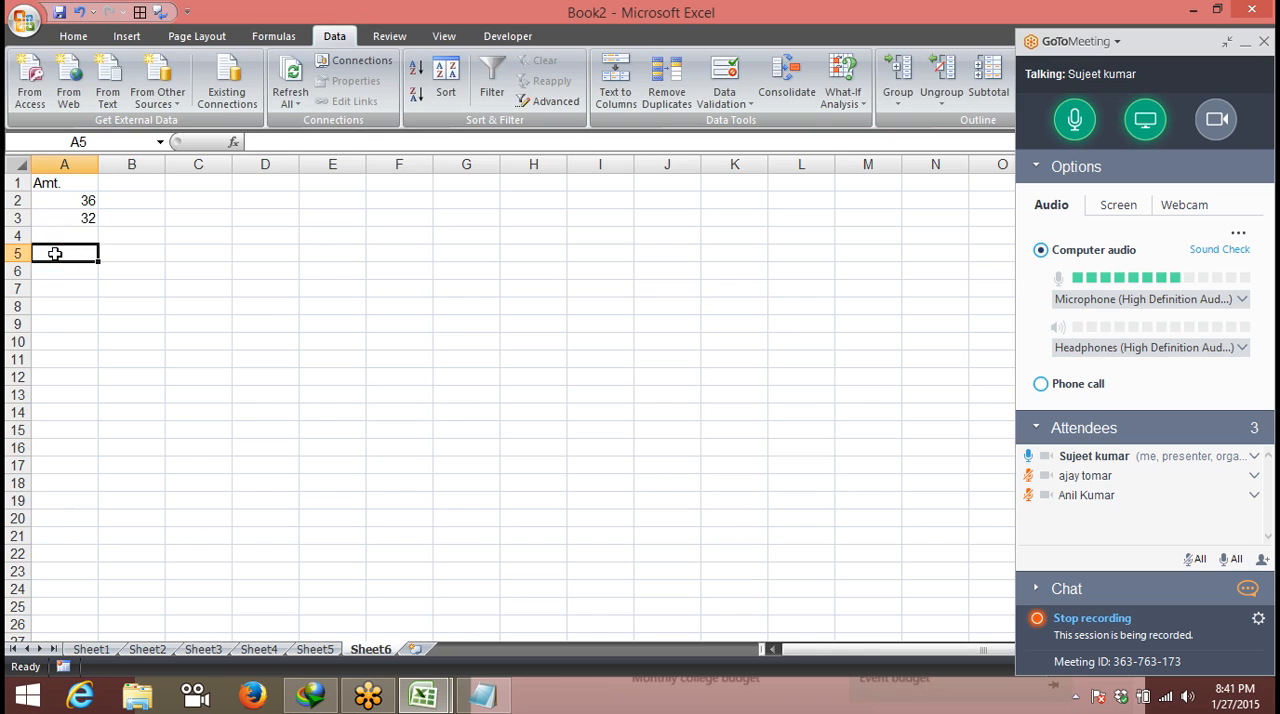
type("36.50")
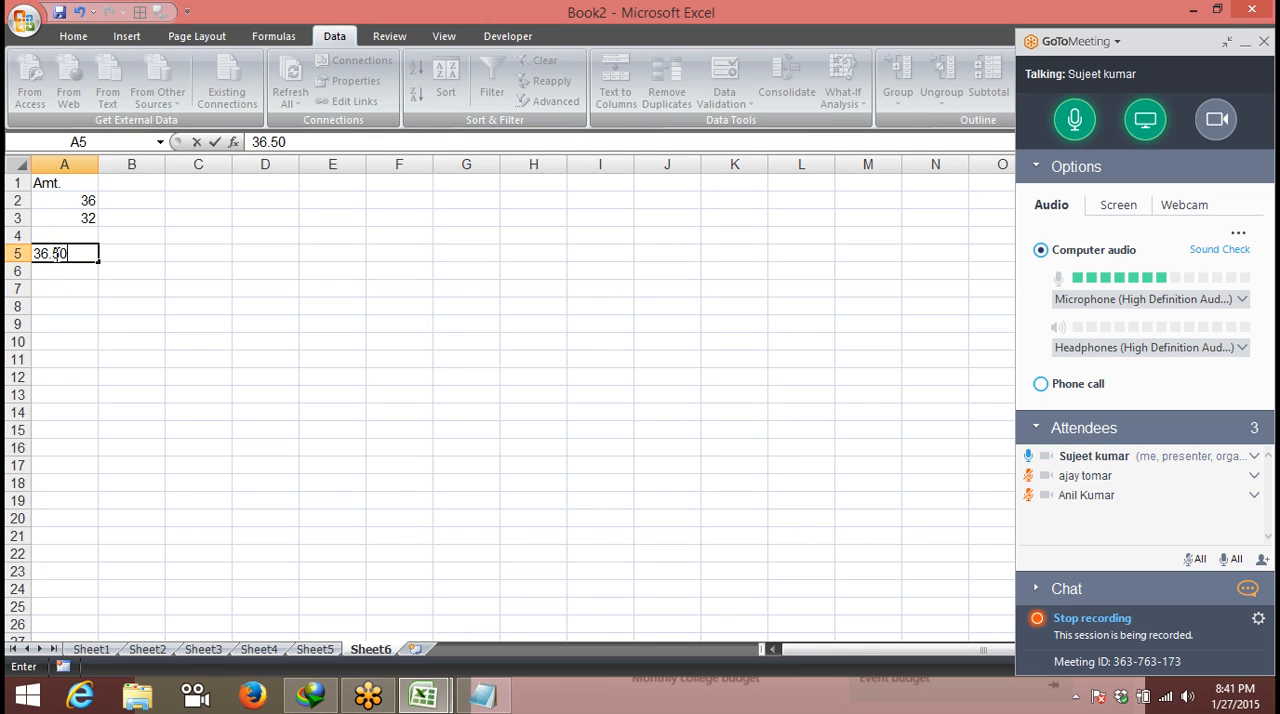
key("Return")
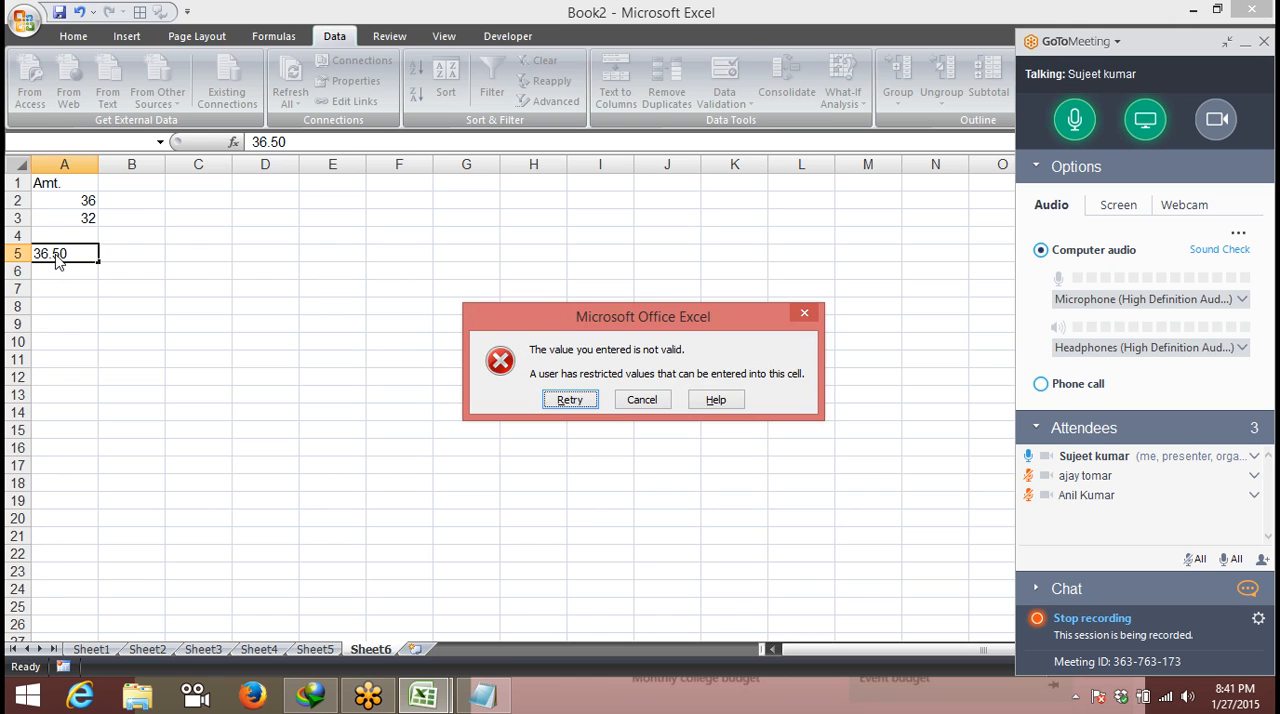
key("Escape")
- Enter the heading Amt2 in cell B1
left_click(130, 180)
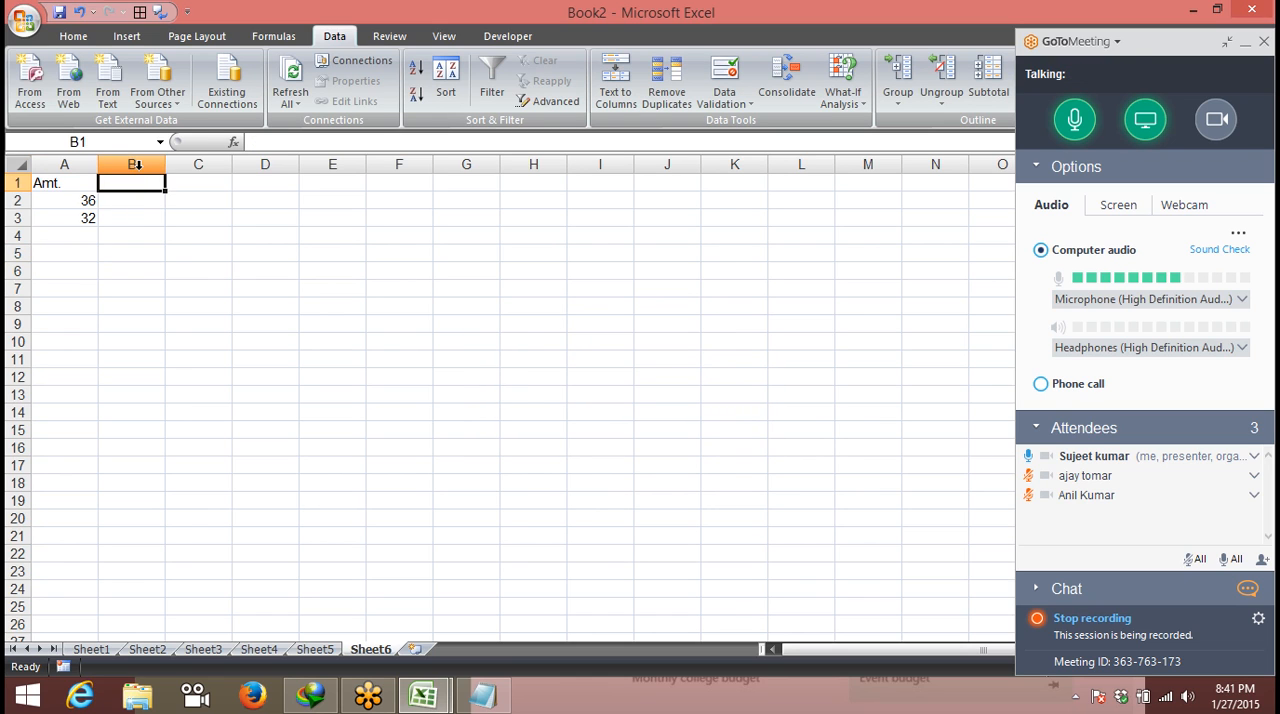
left_click(133, 165)
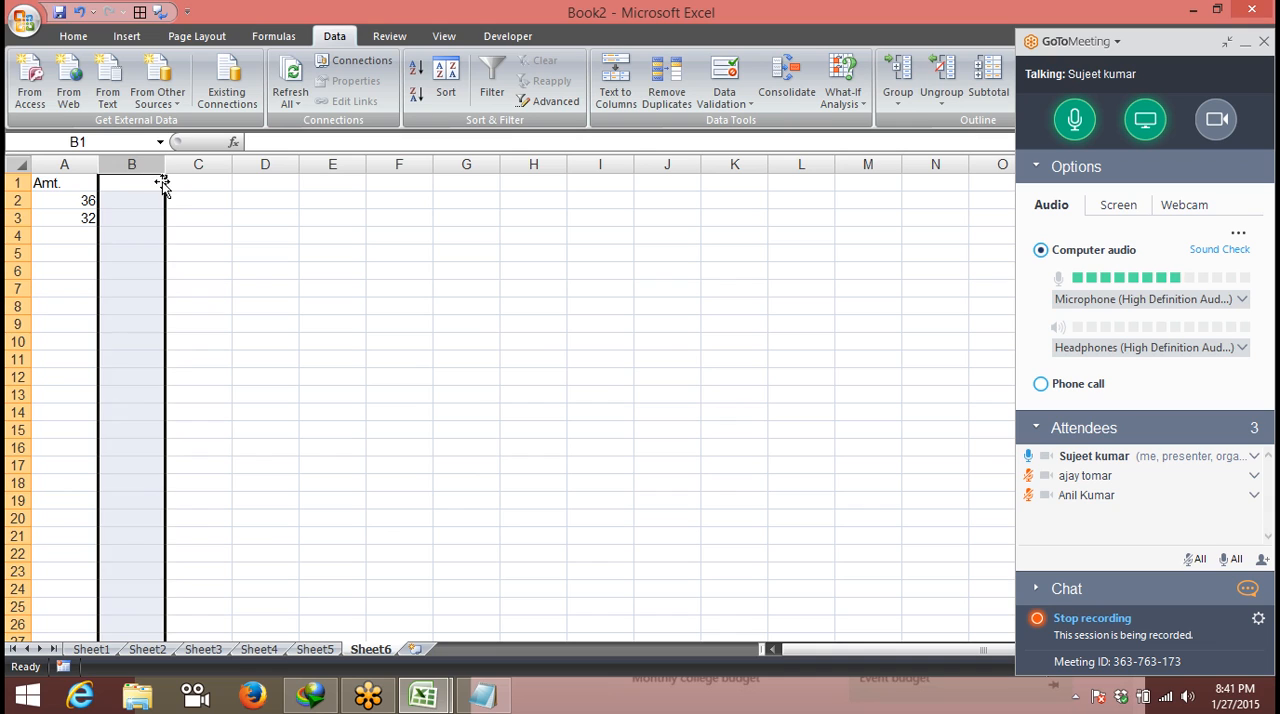
left_click(156, 183)
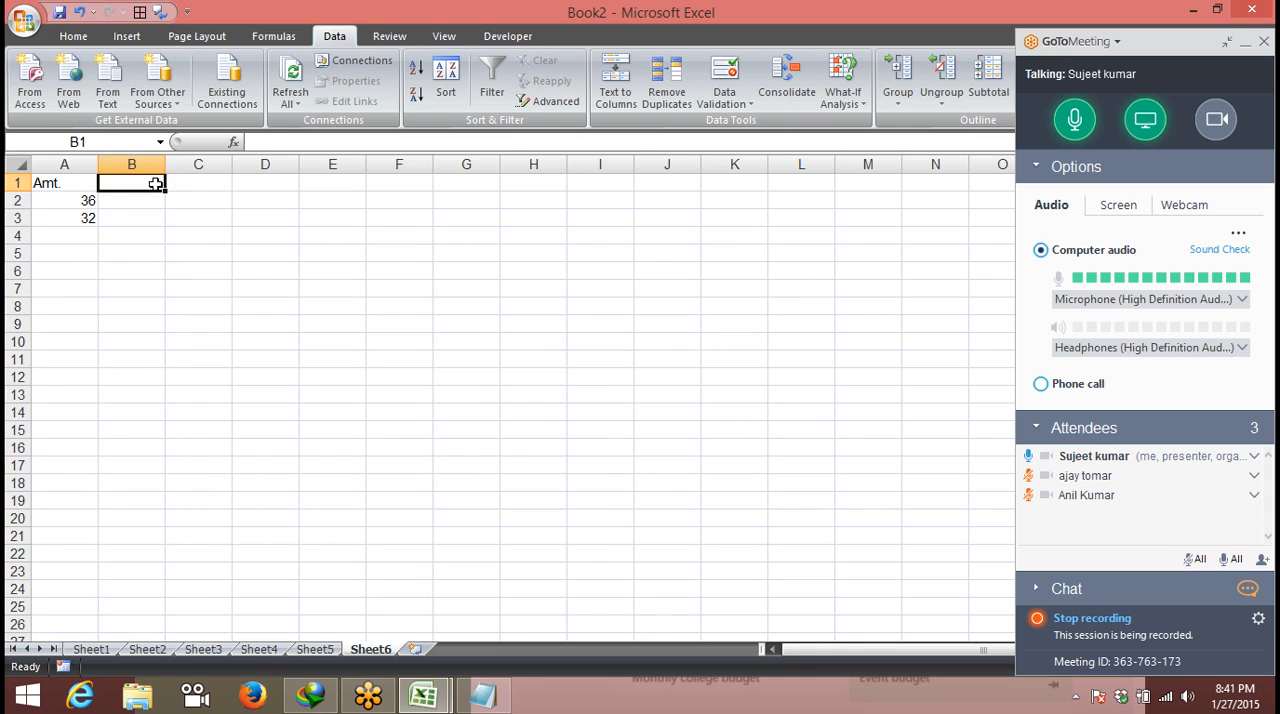
type("Sm")
key("BackSpace")
key("BackSpace")
type("Amt2")
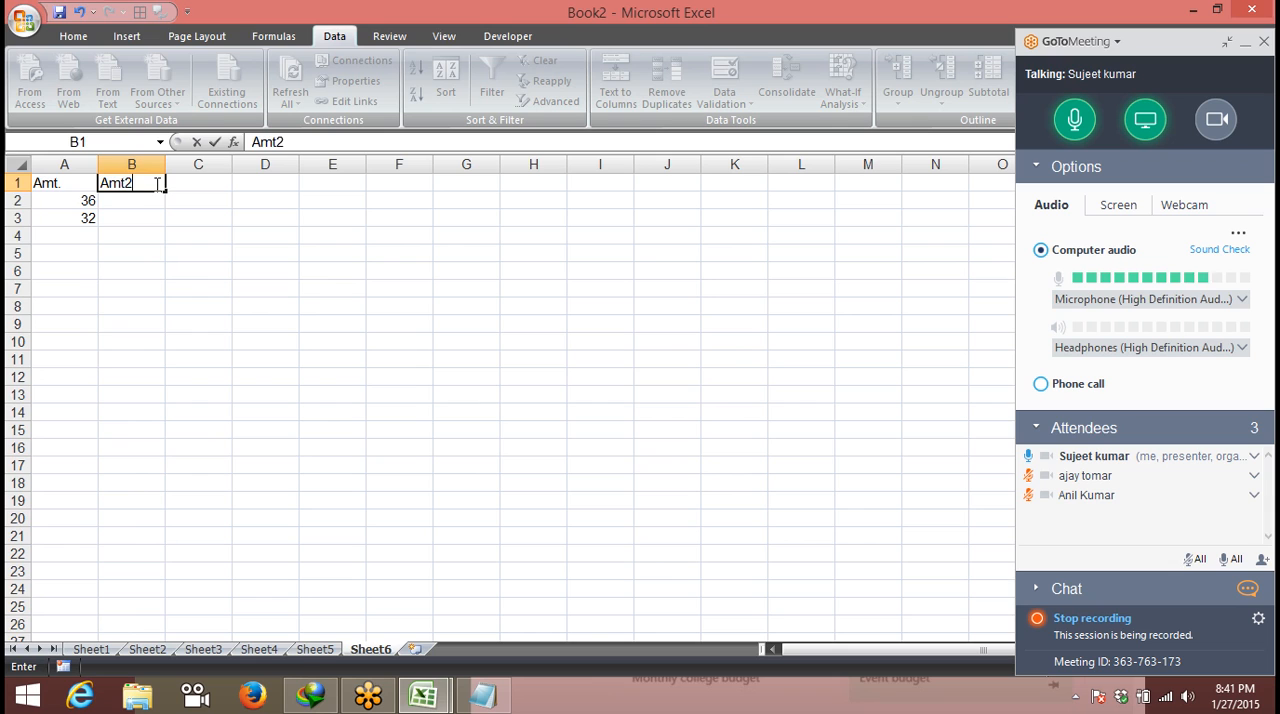
key("Return")
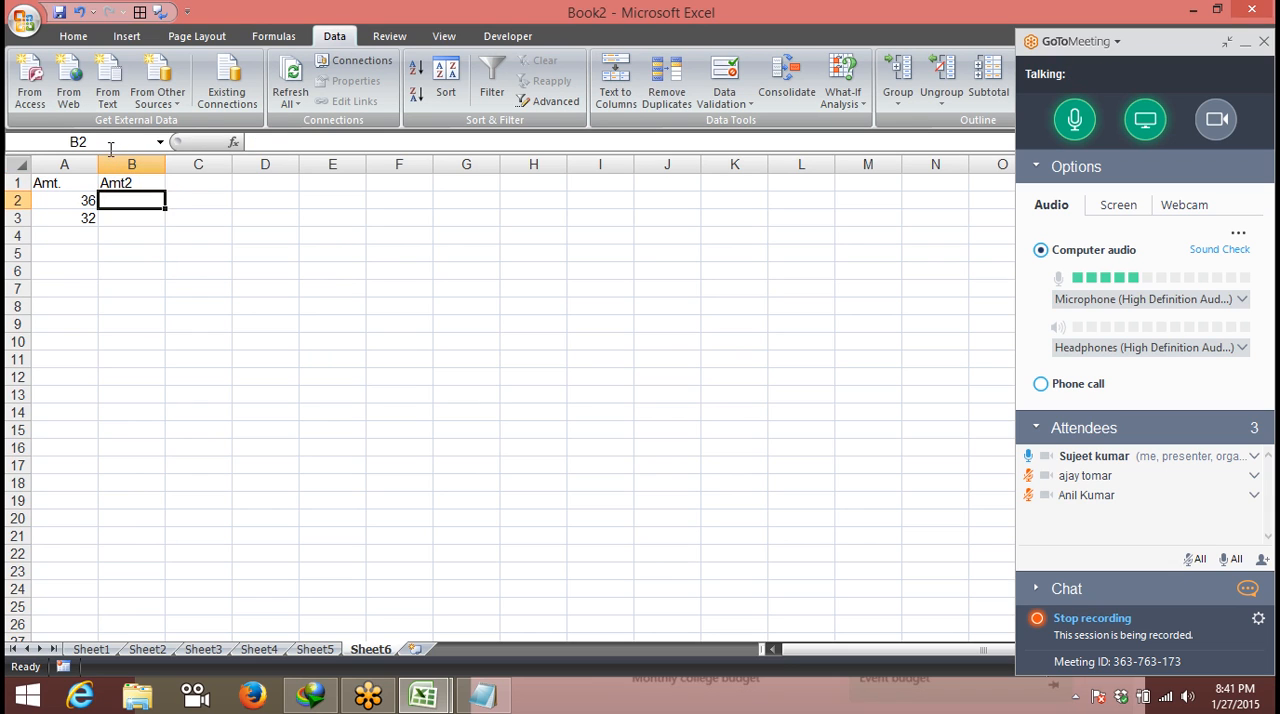
- Apply a data validation rule to column B that allows only decimals between 1000 and 2000
left_click(120, 164)
left_click(724, 103)
left_click(755, 123)
left_click(261, 161)
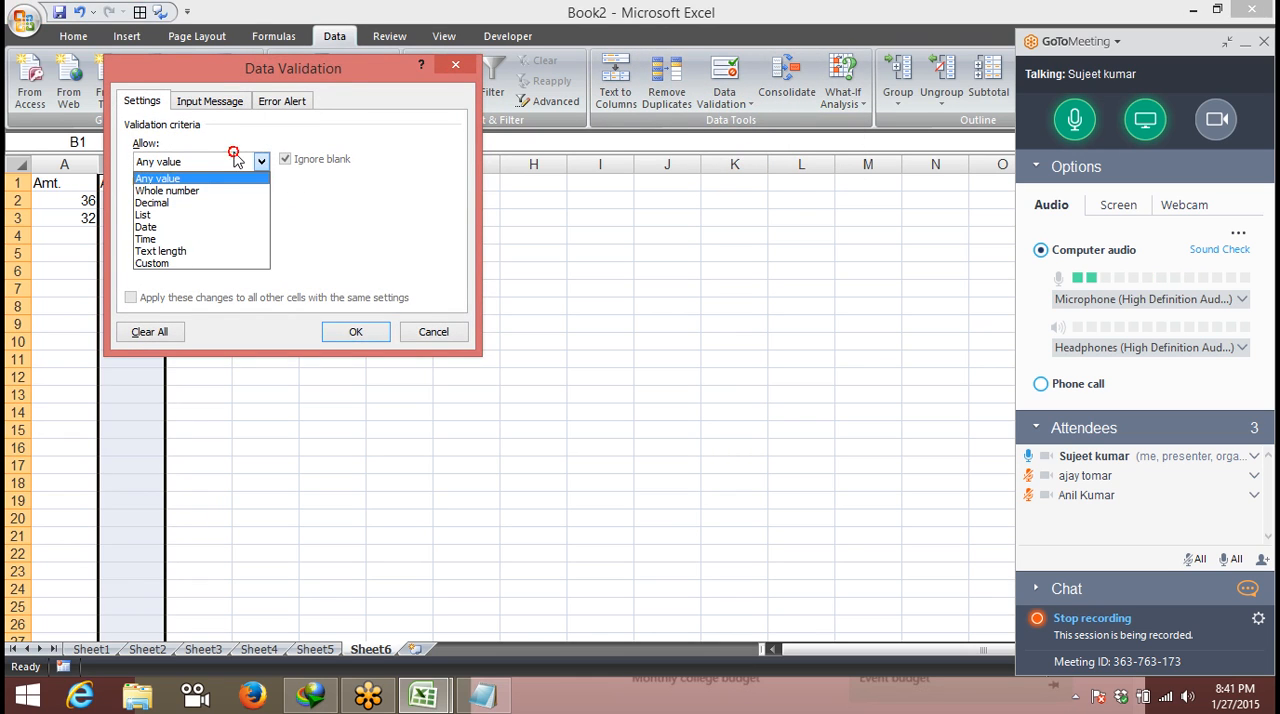
left_click(221, 203)
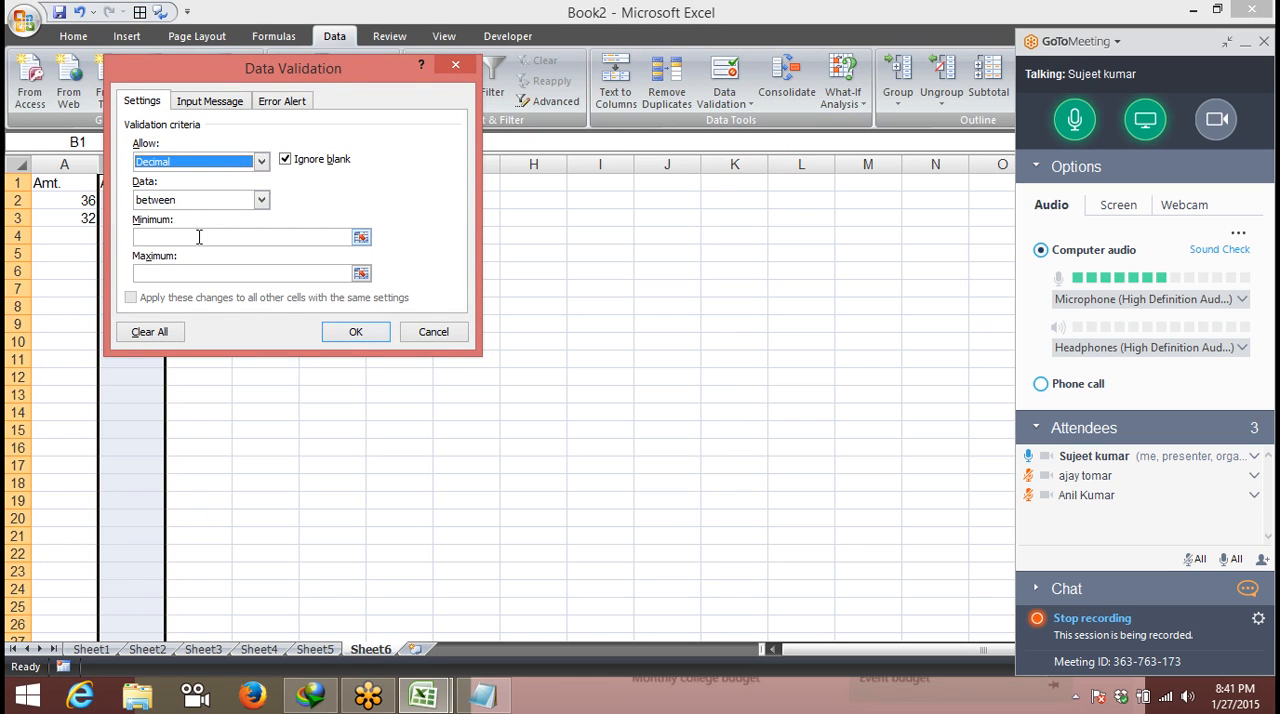
left_click(190, 236)
type("1000")
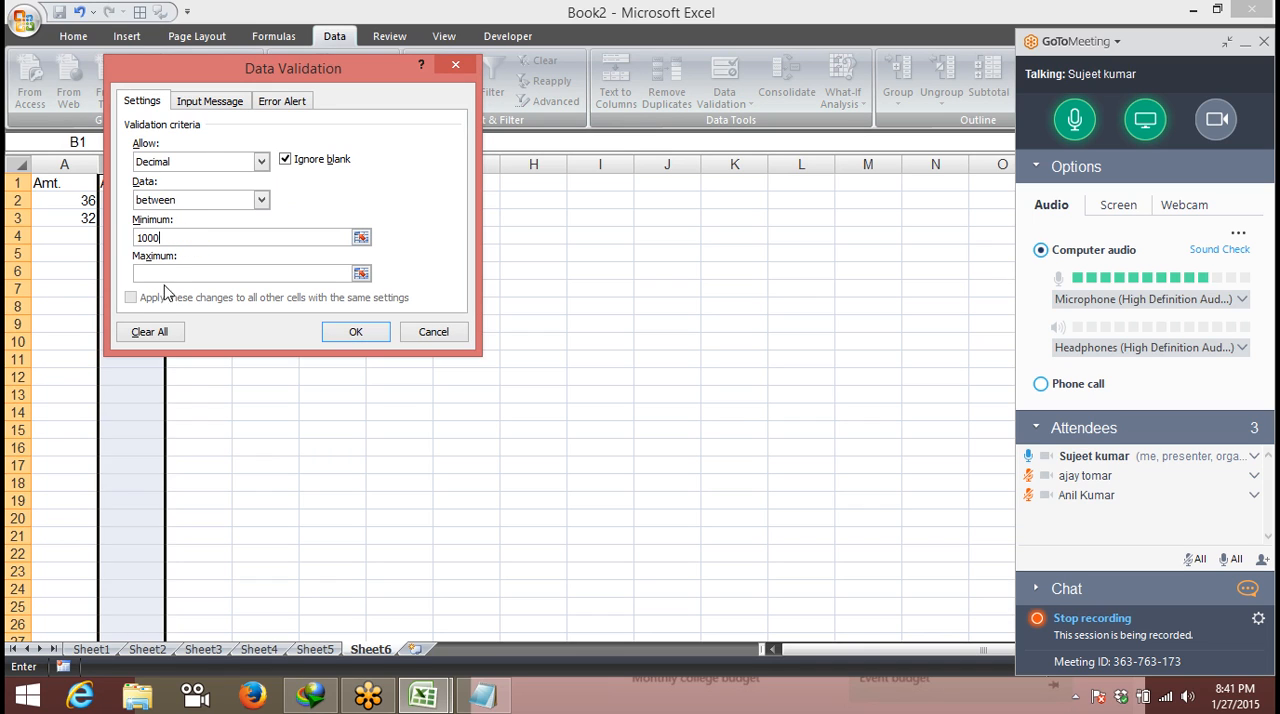
left_click(176, 273)
type("2000")
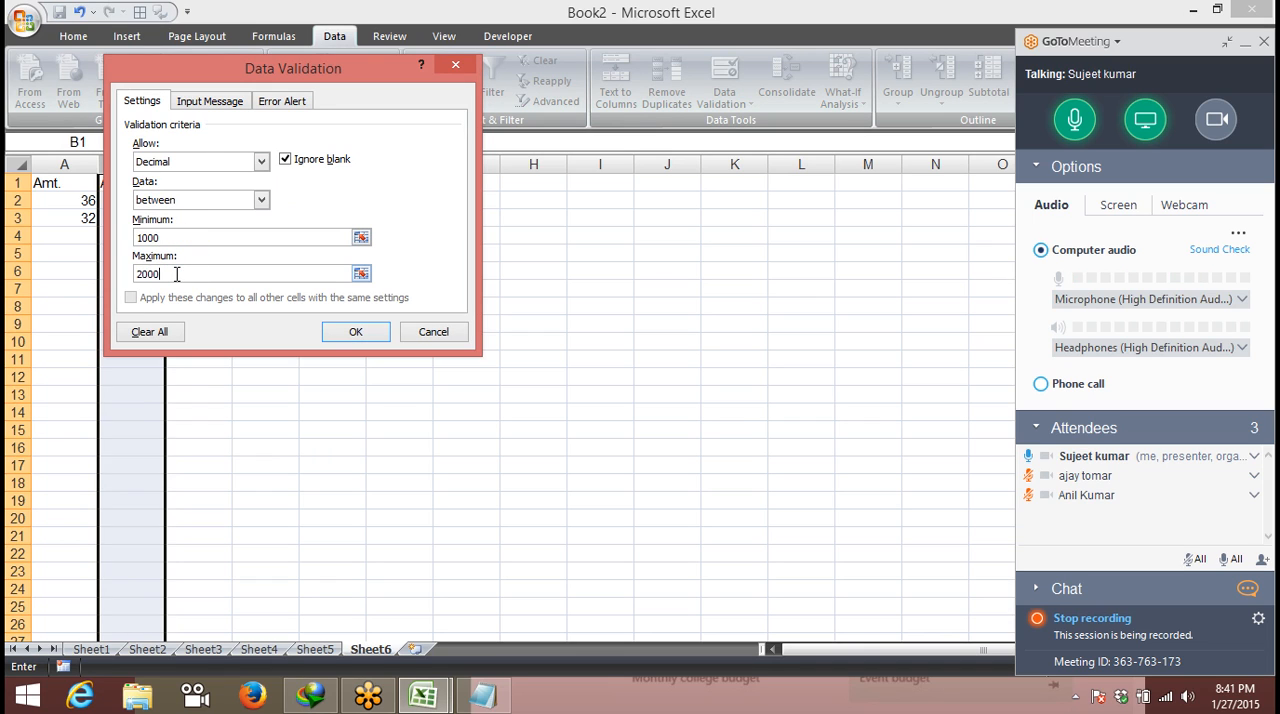
left_click(380, 333)
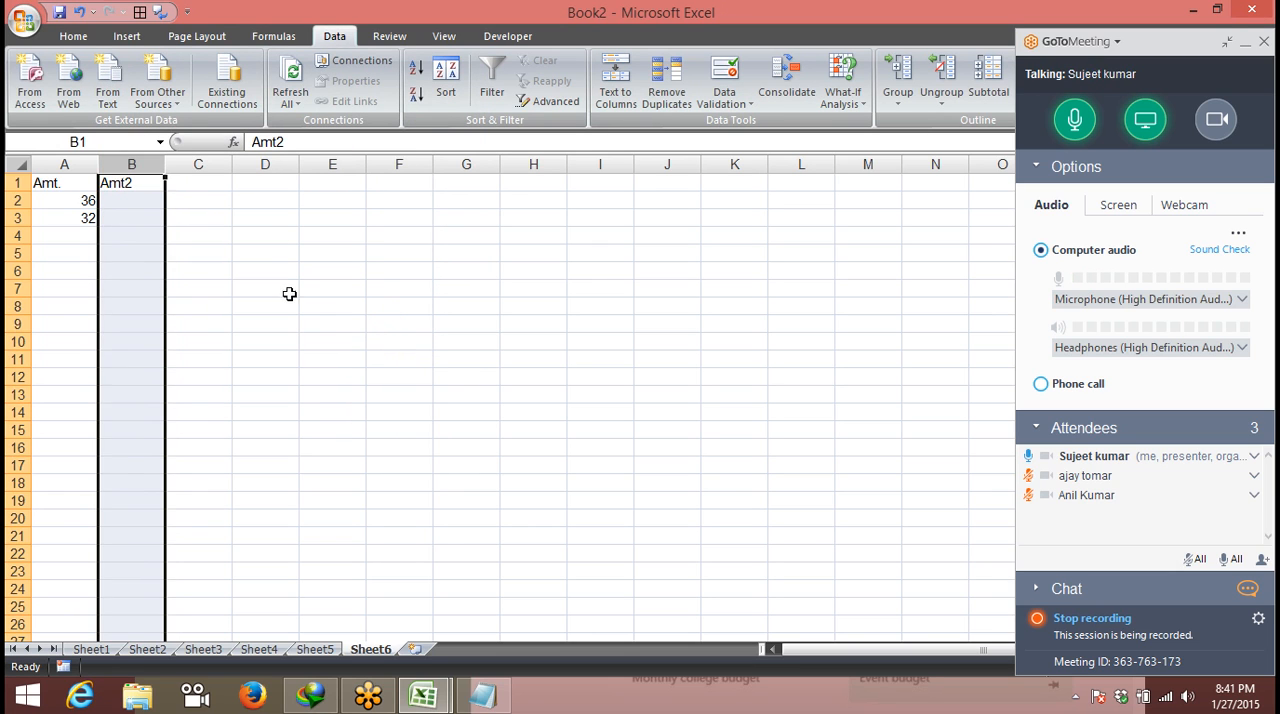
- Enter 2000 in cell B2 under the Amt2 heading
left_click(152, 195)
type("2000")
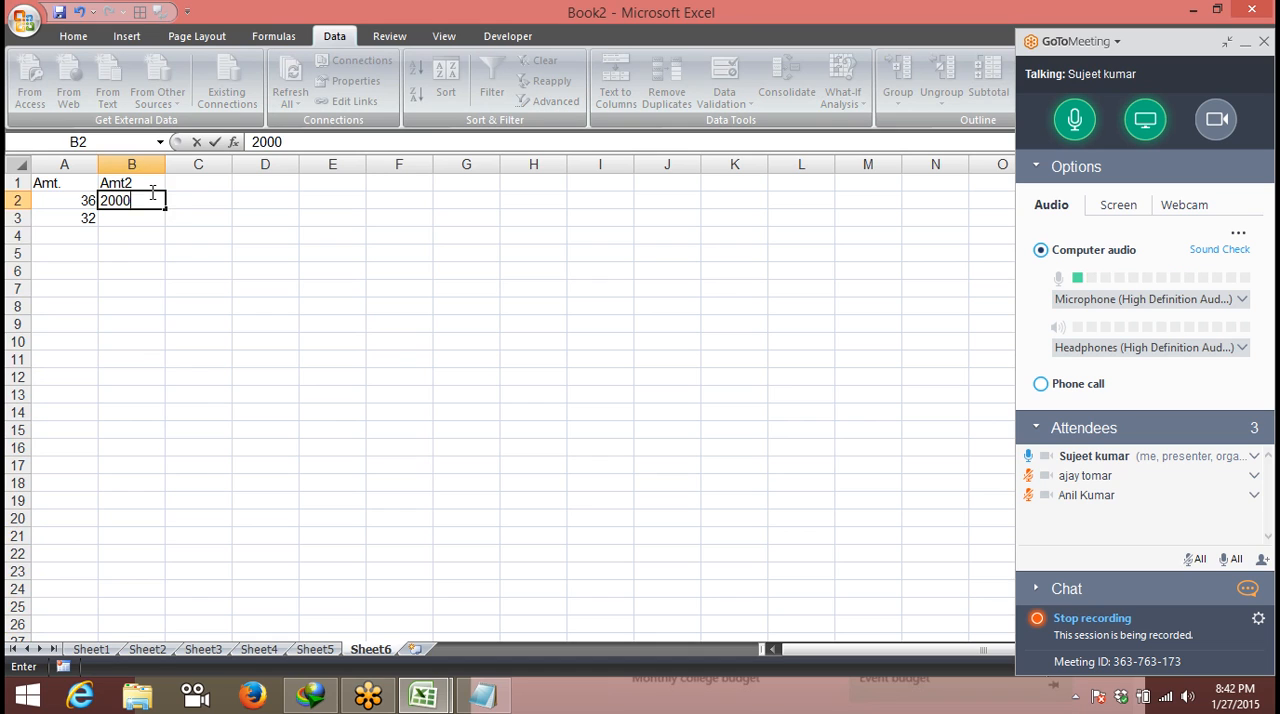
key("Return")
- Test the decimal range rule by trying to enter 3655 in cell B3
type("365")
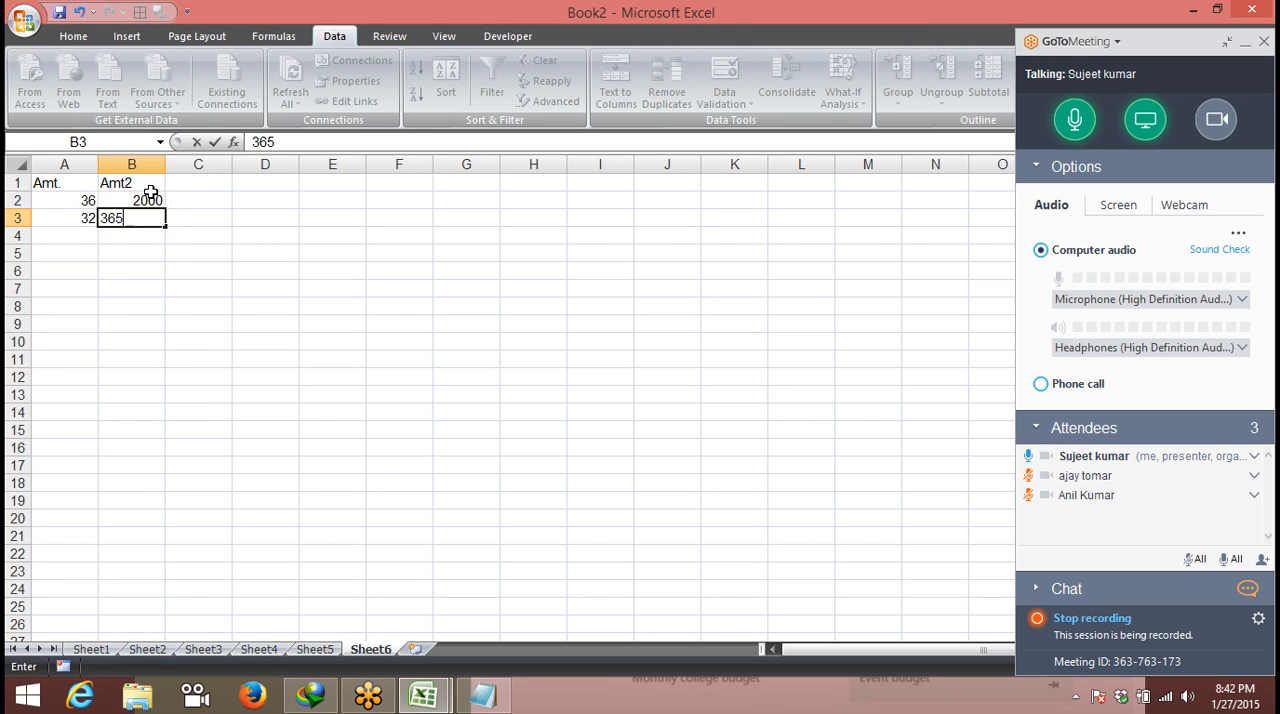
type("5")
key("Return")
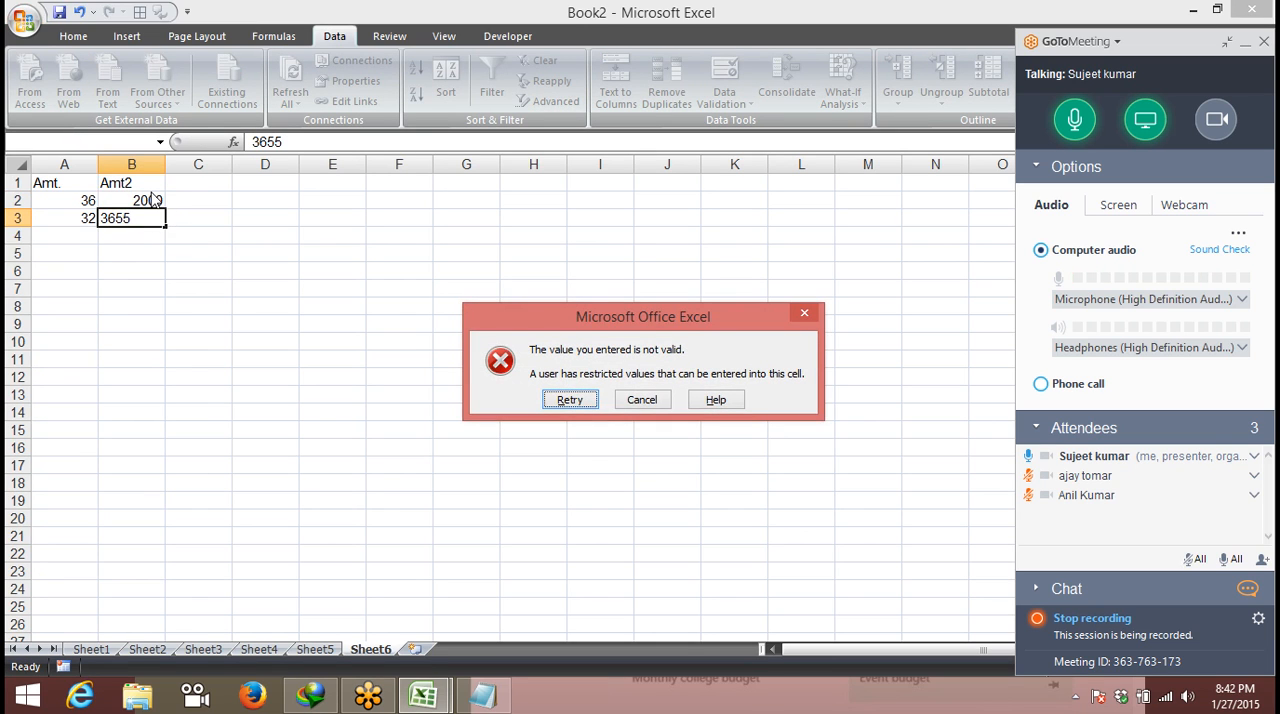
key("Return")
- Enter 1302 in cell B3 and 1532.36 in cell B4
type("1302")
key("Return")
type("3")
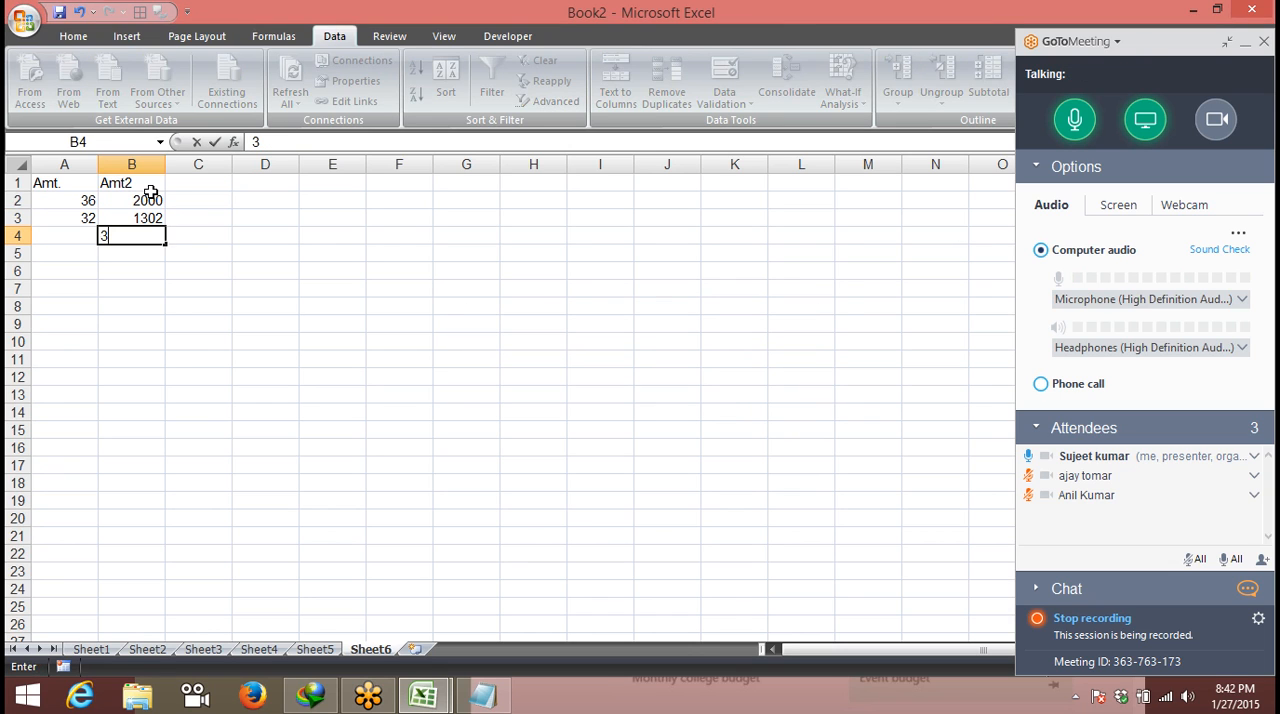
type("652")
key("Escape")
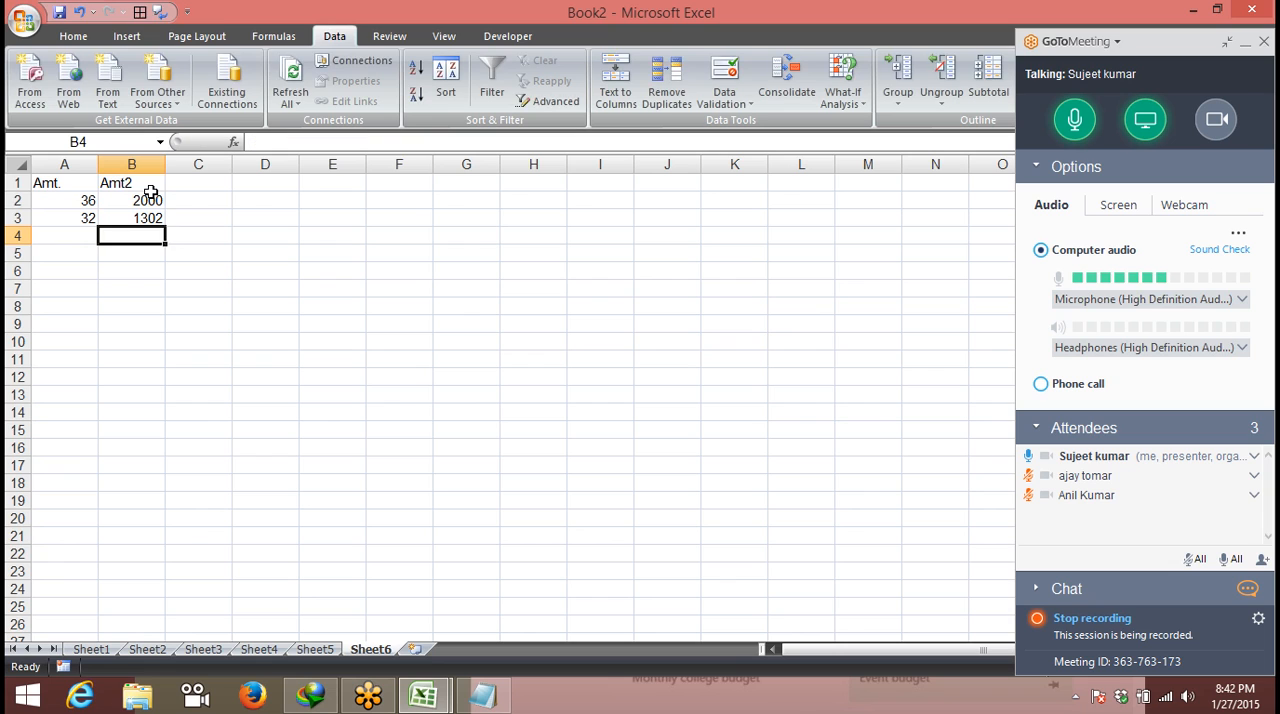
type("1532.36")
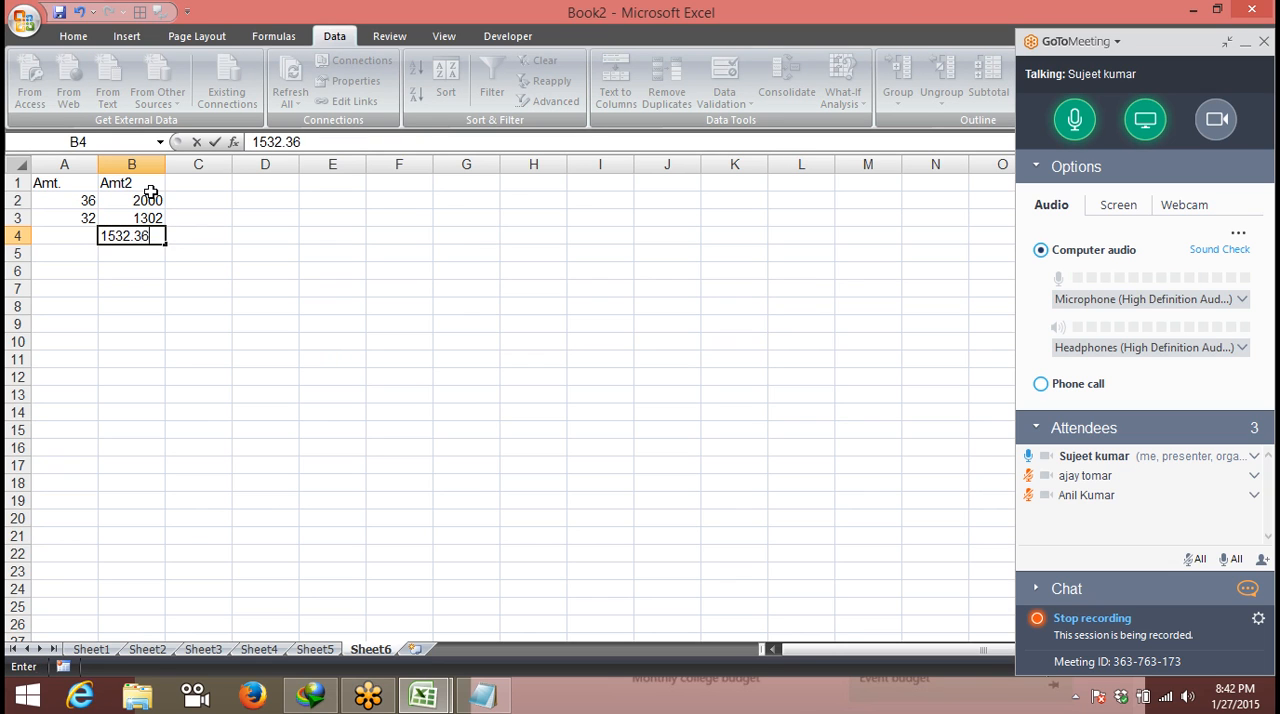
key("Return")
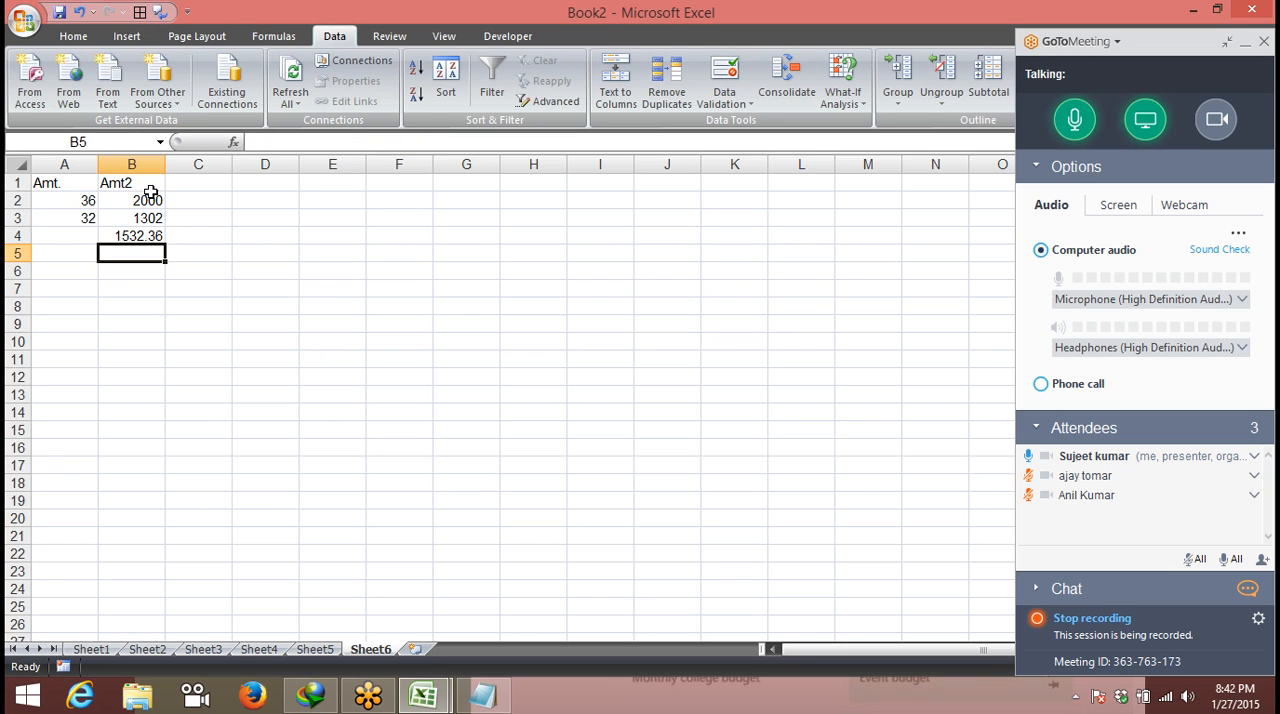
- Enter the heading City in cell C1
left_click(175, 185)
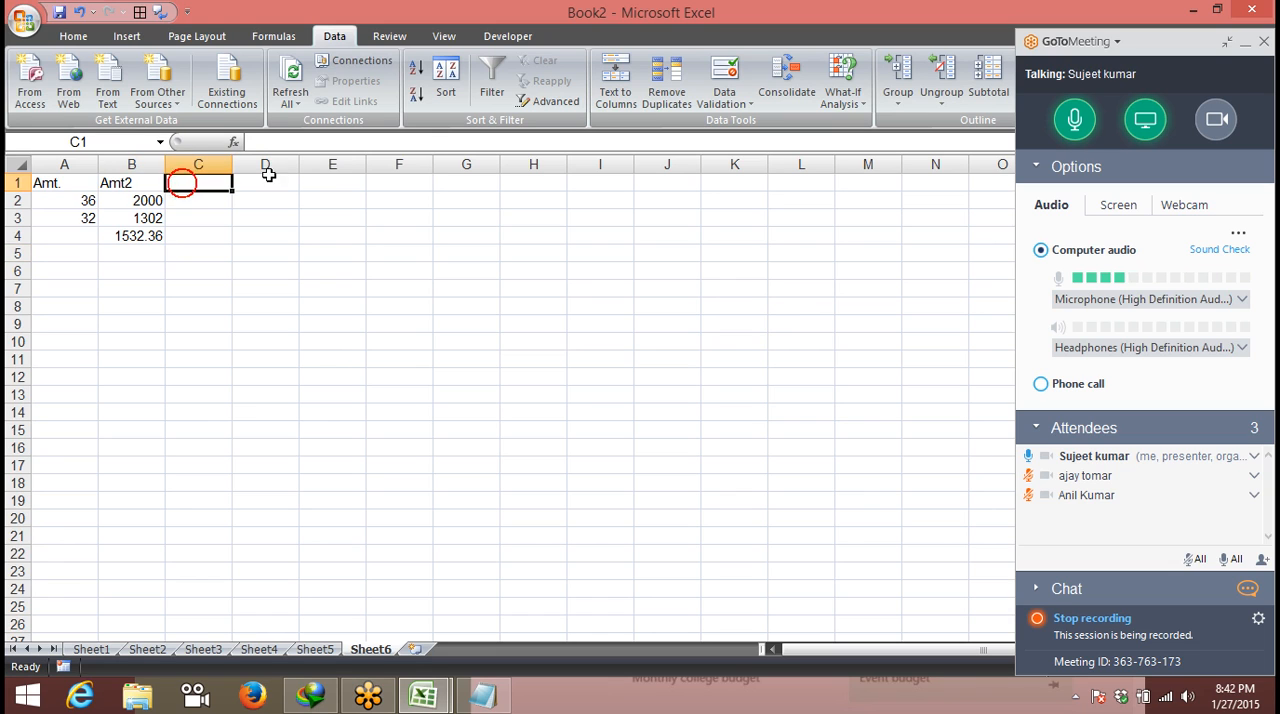
type("ci")
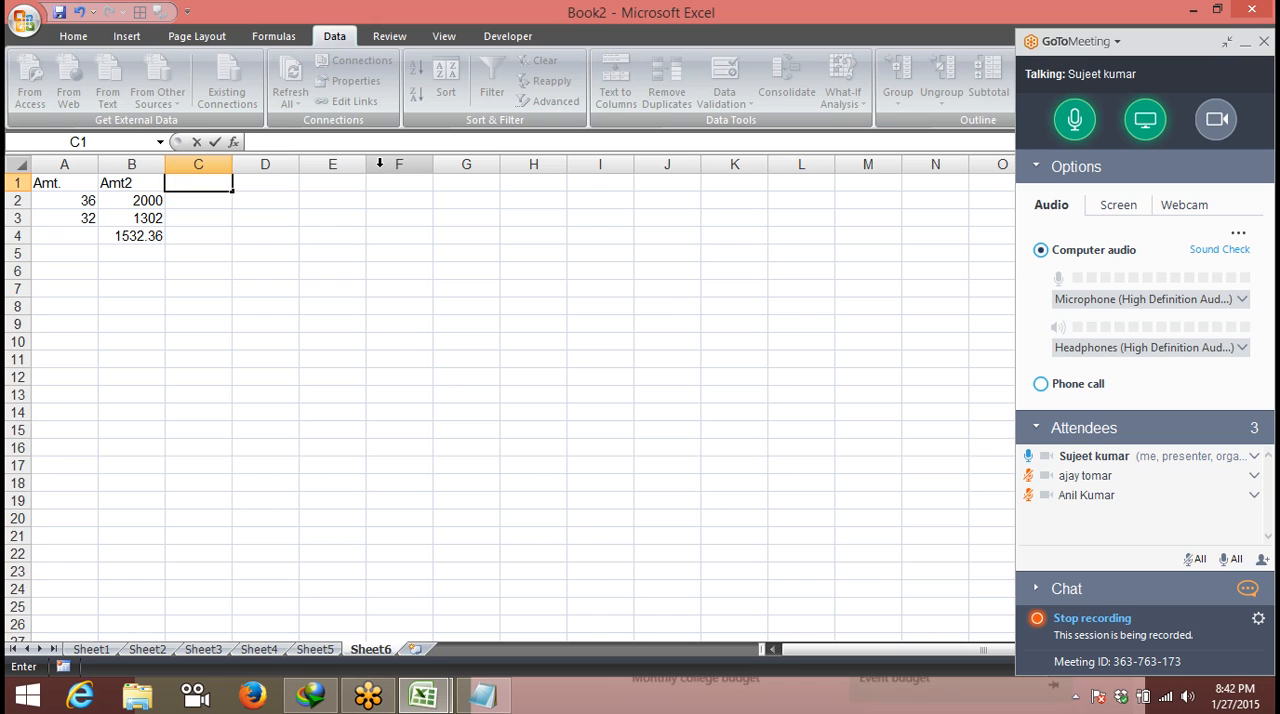
type("City")
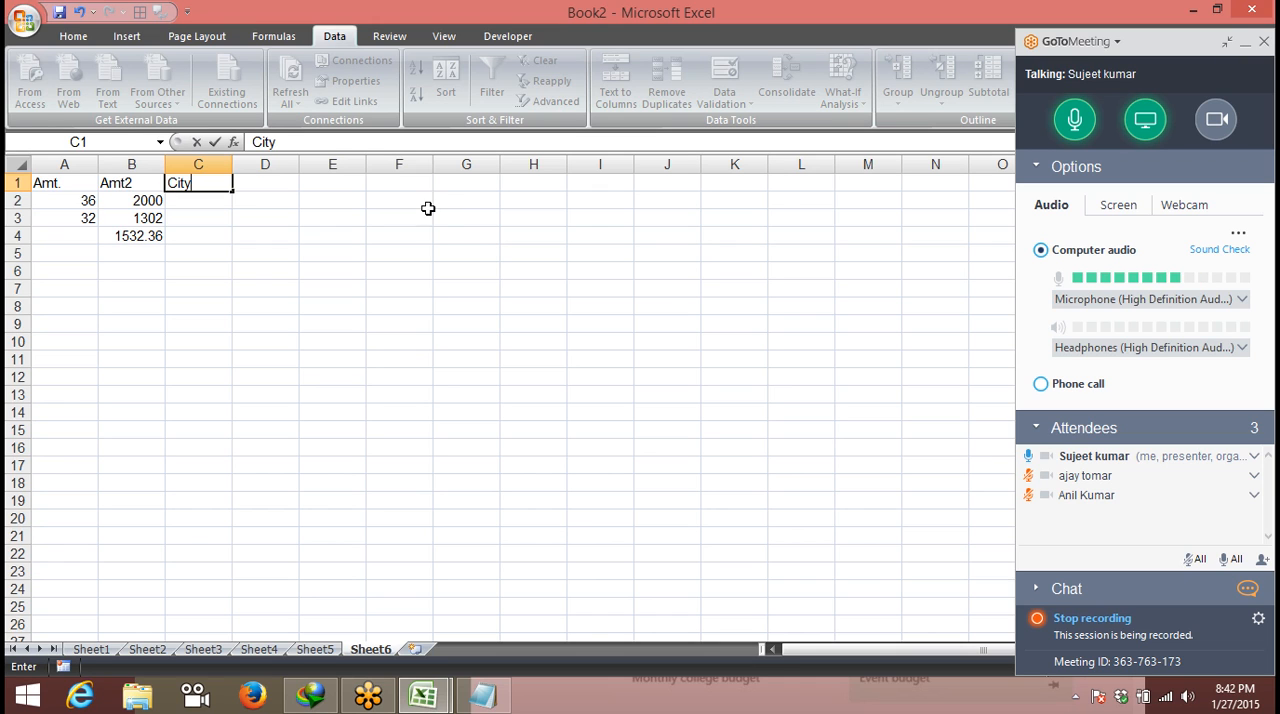
left_click(600, 234)
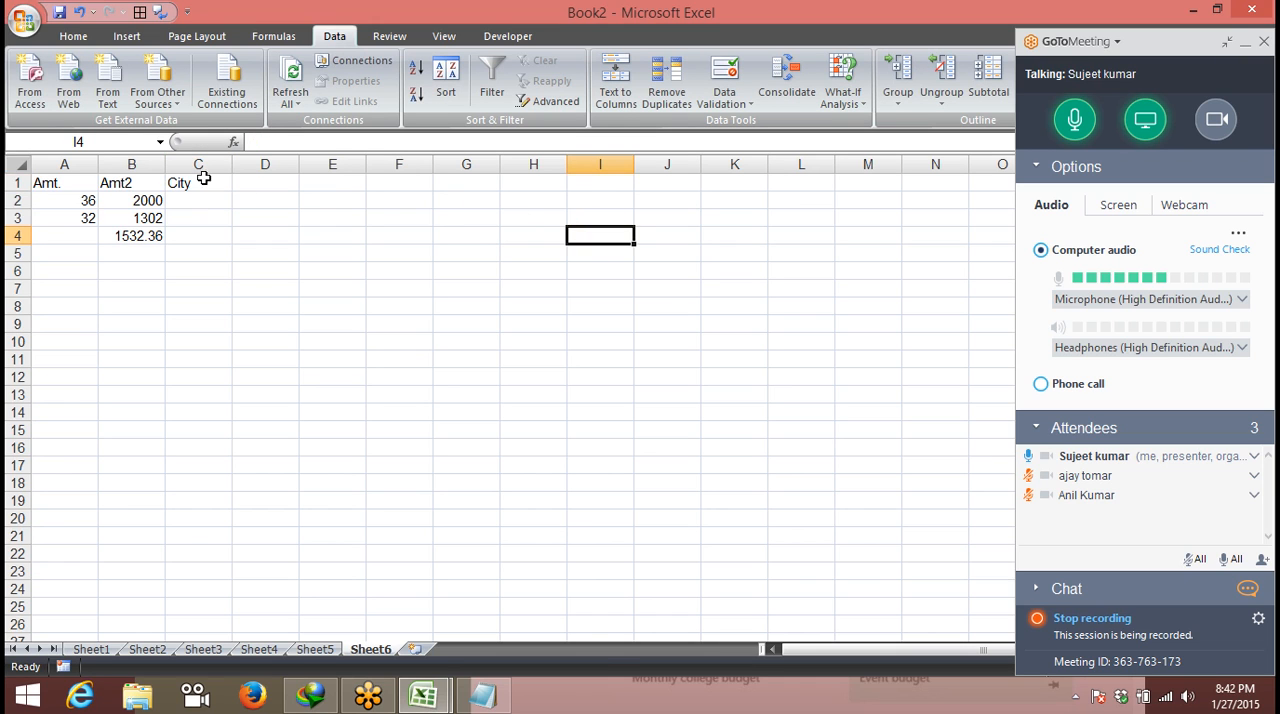
- Apply a List data validation rule to column C with the source Pune,Delhi,Noida,Kanpur
left_click(203, 166)
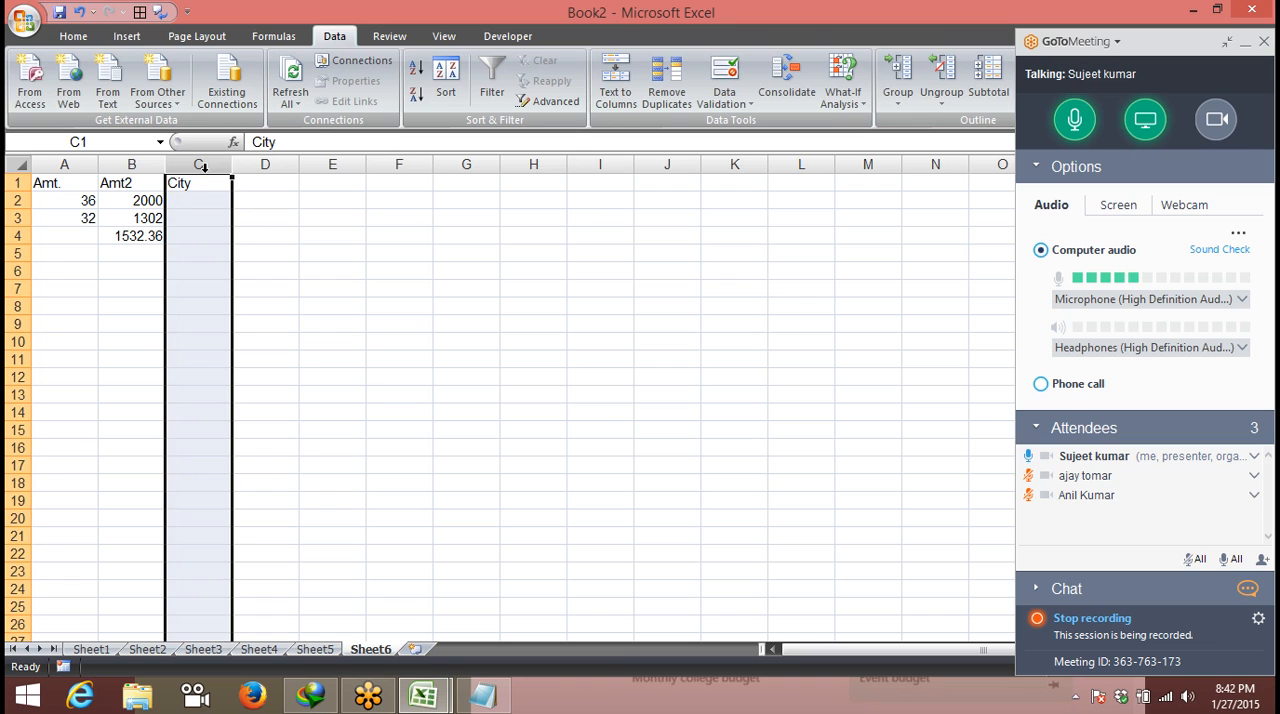
left_click(724, 100)
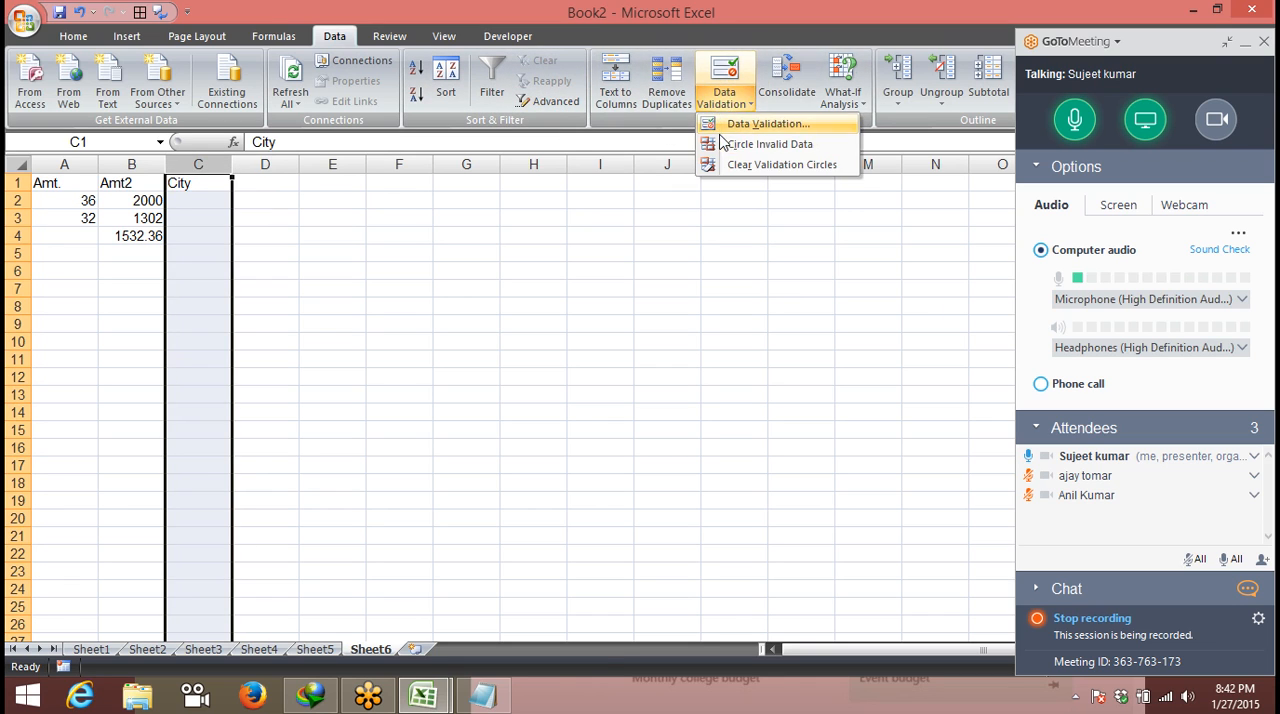
left_click(726, 125)
left_click(160, 162)
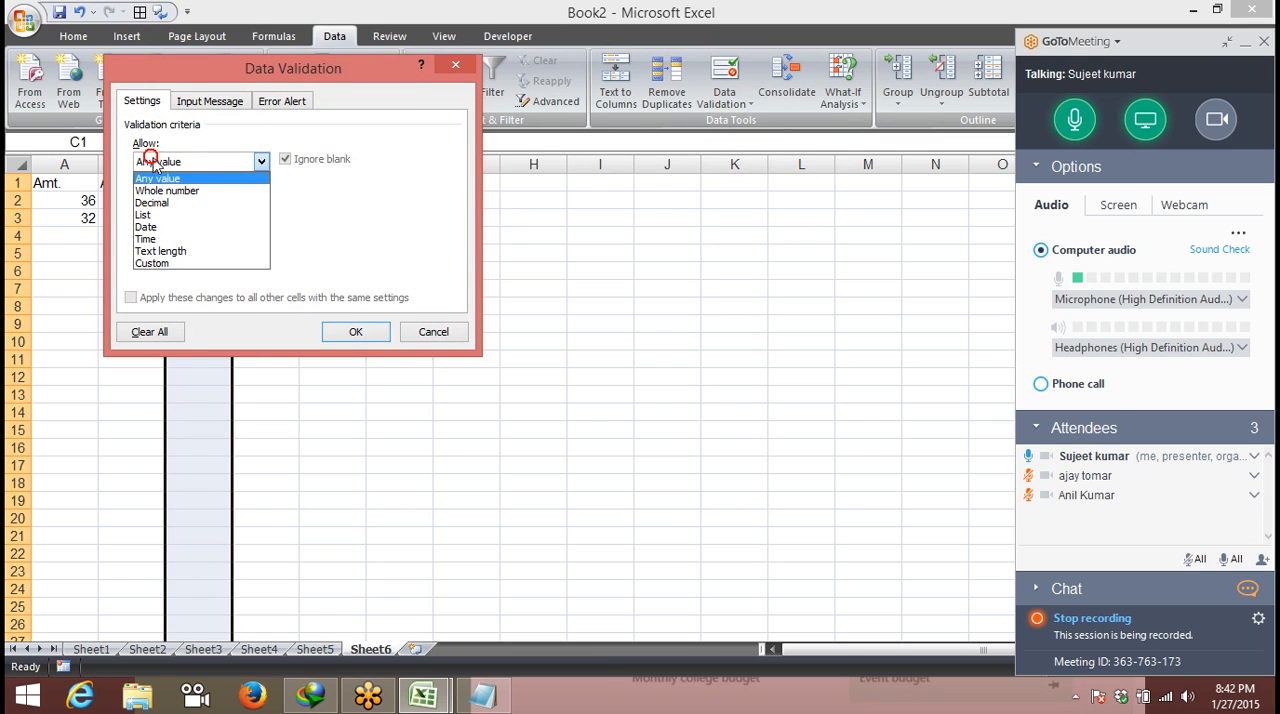
left_click(157, 222)
left_click(165, 235)
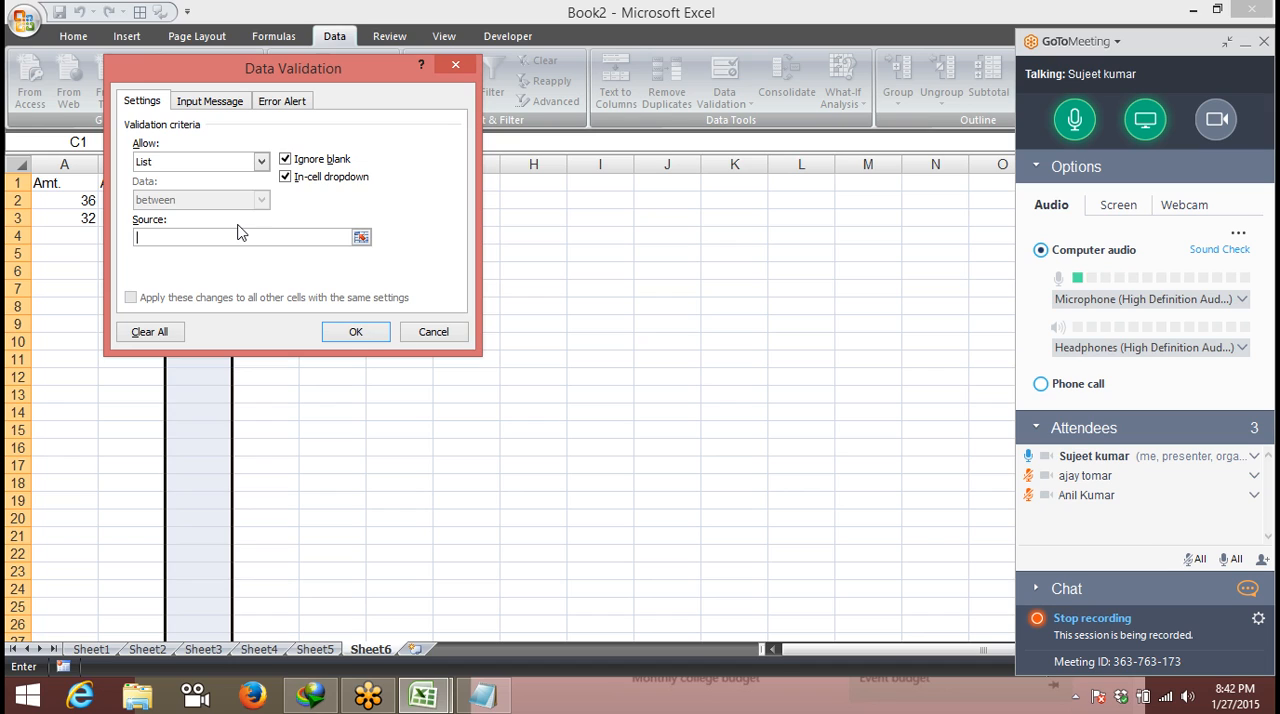
type("Pune,")
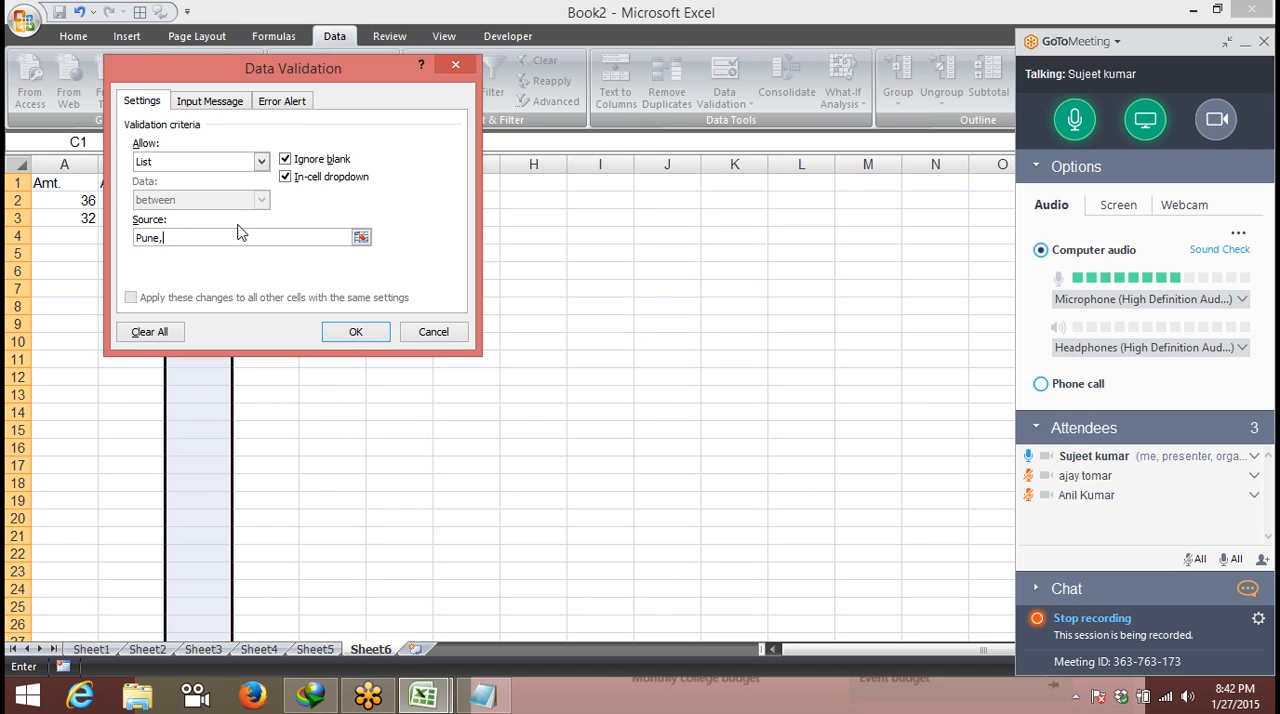
type("Delhi,")
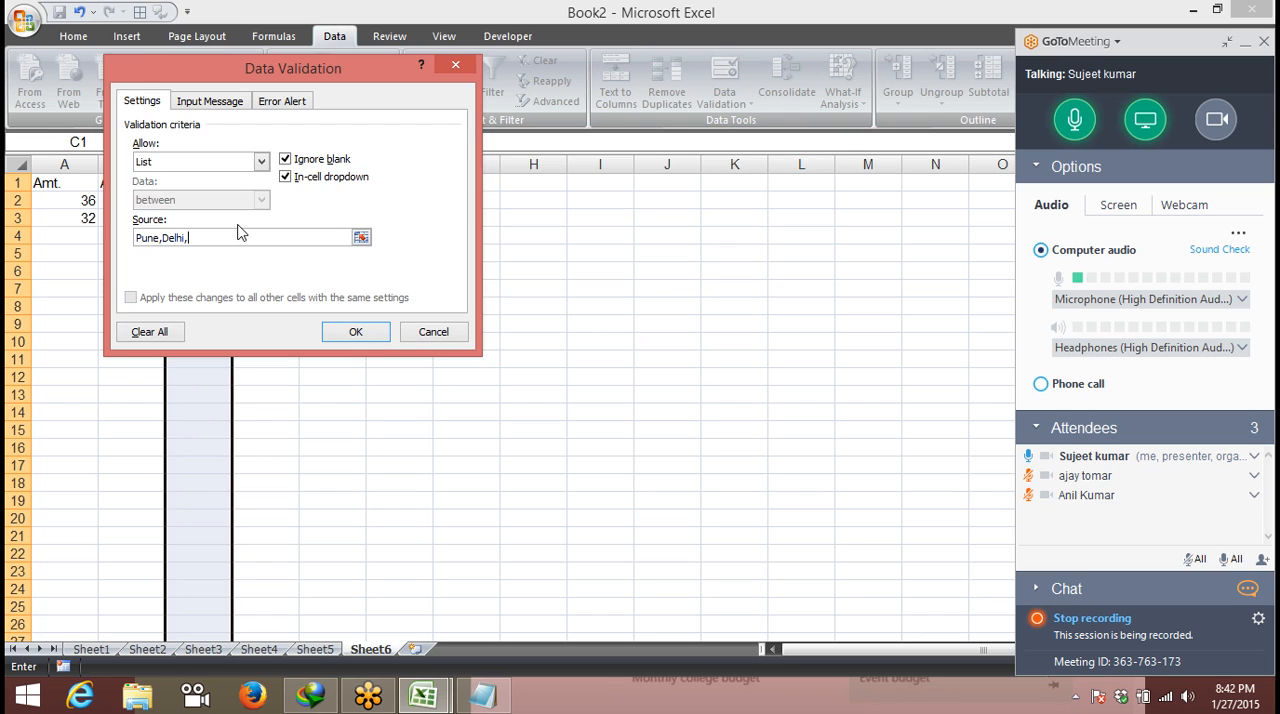
type("Noida,Kanpur")
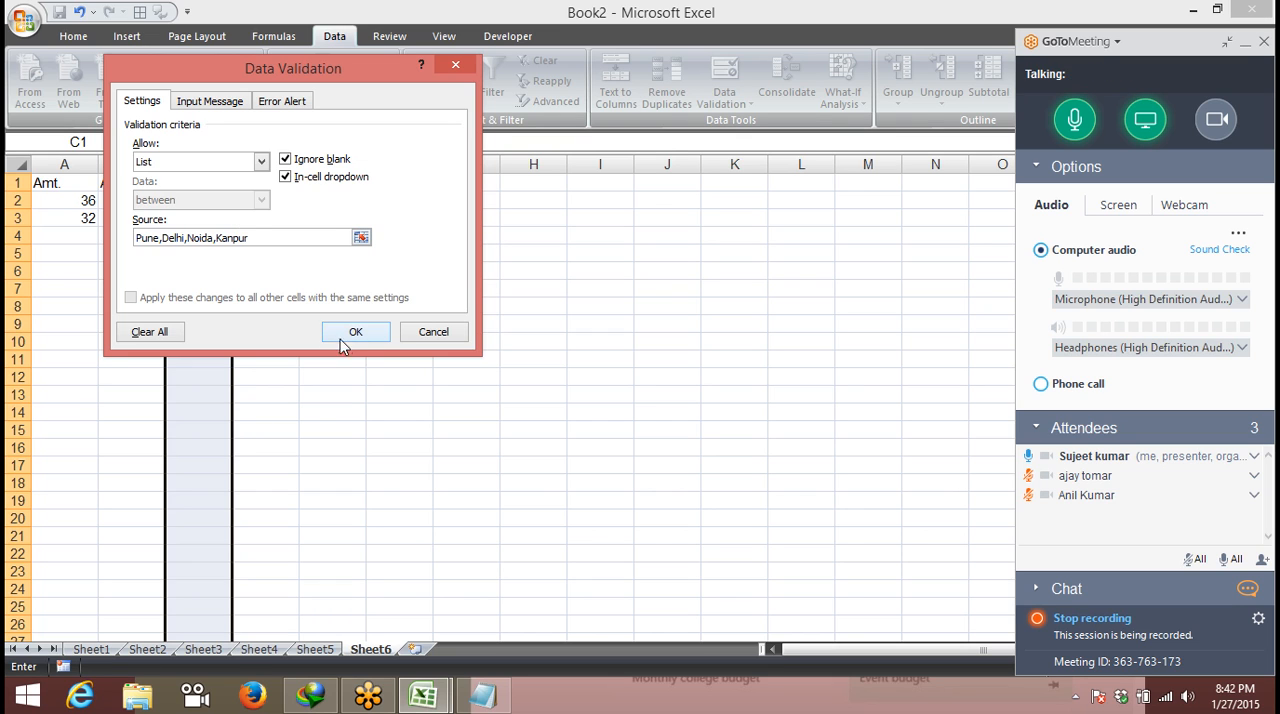
left_click(349, 331)
- Choose Noida in C2, Delhi in C3 and Noida in C4 from the in-cell city lists
left_click(211, 200)
left_click(240, 200)
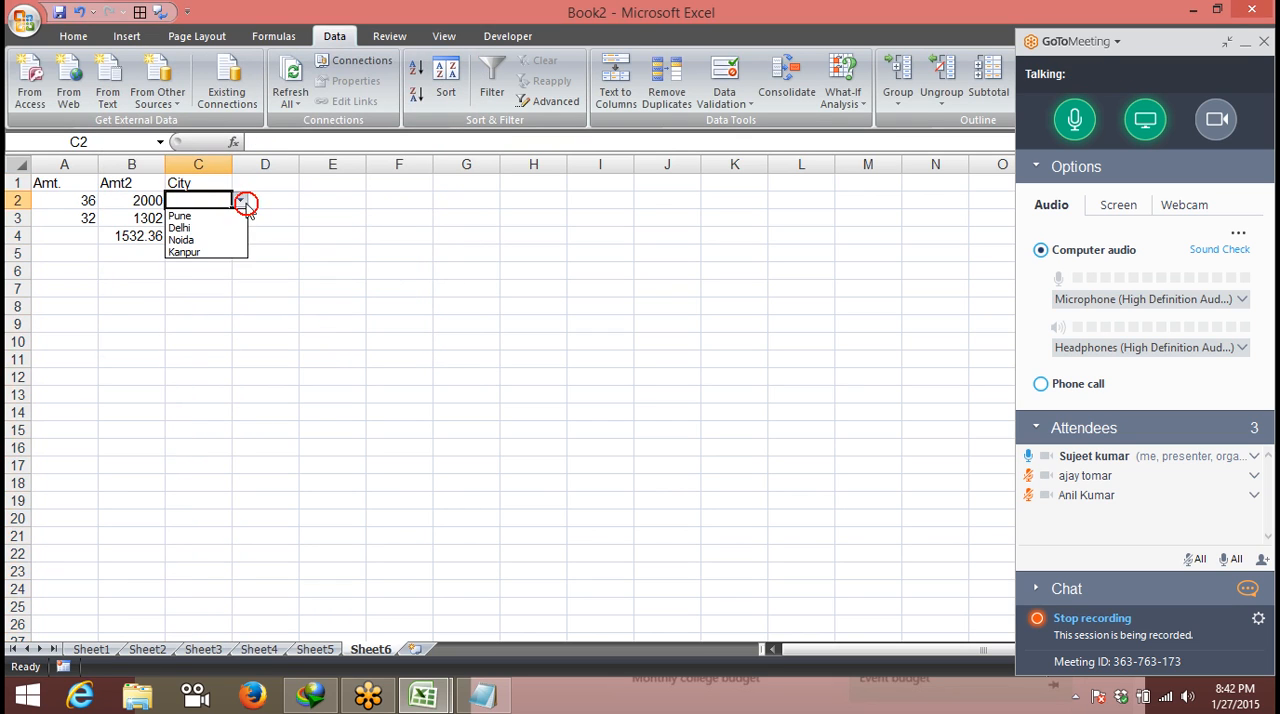
left_click(228, 240)
left_click(229, 222)
left_click(241, 218)
left_click(204, 246)
left_click(200, 236)
left_click(240, 236)
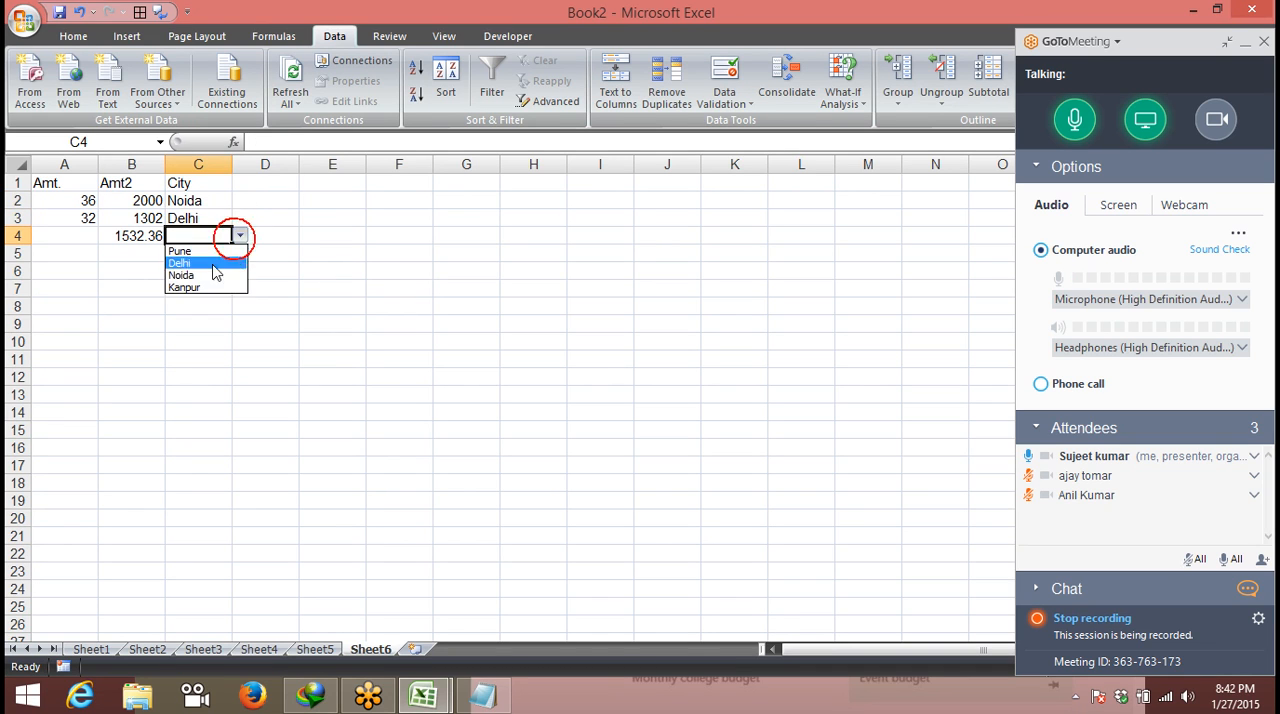
left_click(206, 278)
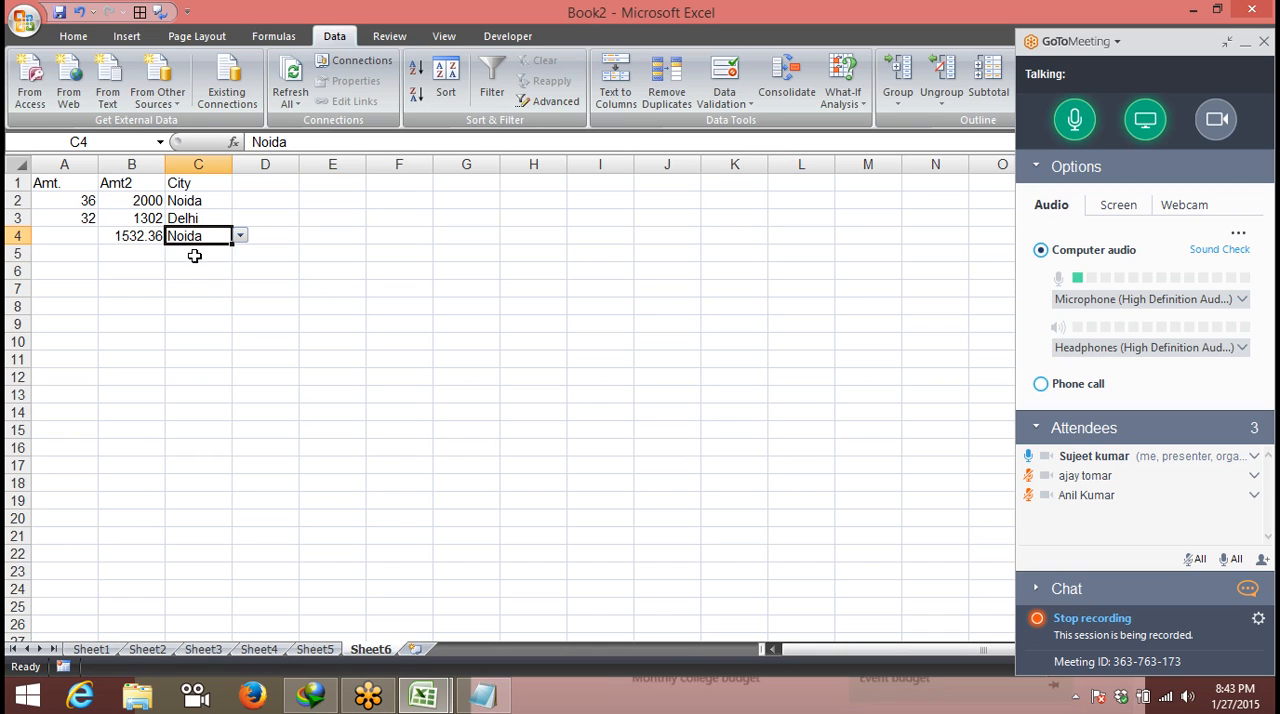
- Test the city list rule by trying to enter sadfsdf in cell C5
left_click(189, 252)
type("sadfsdf")
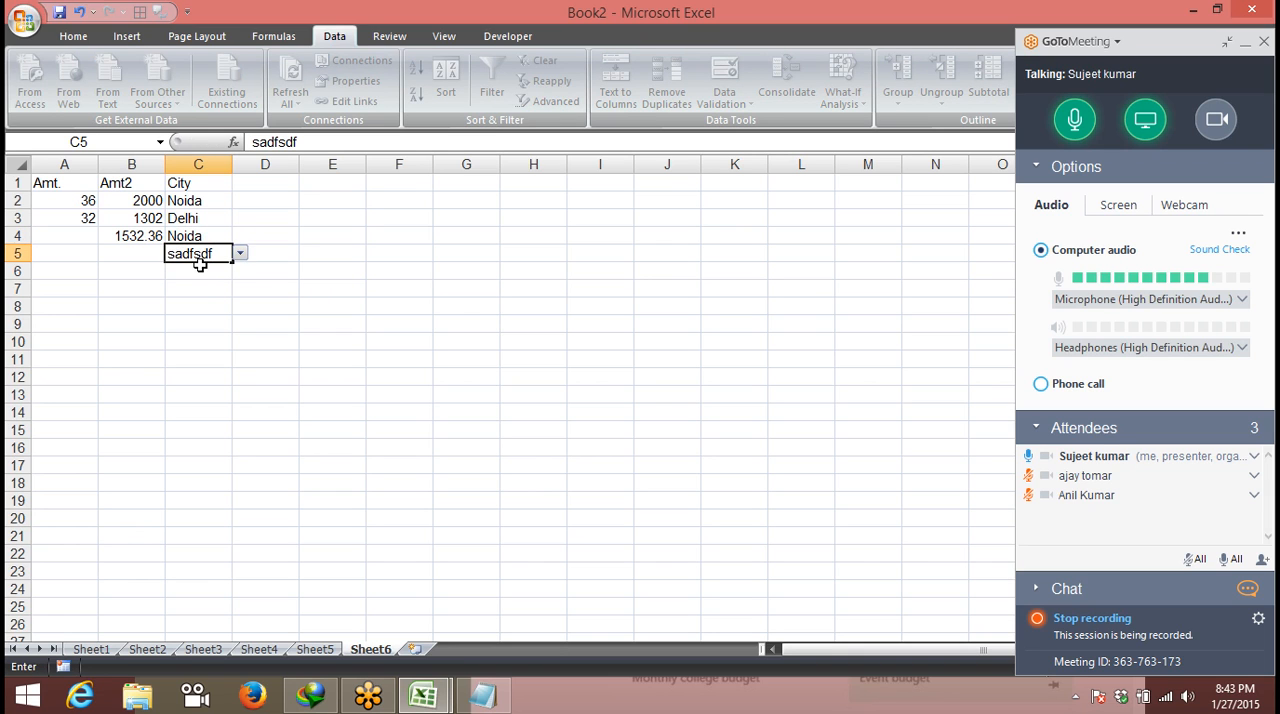
key("Return")
key("Return")
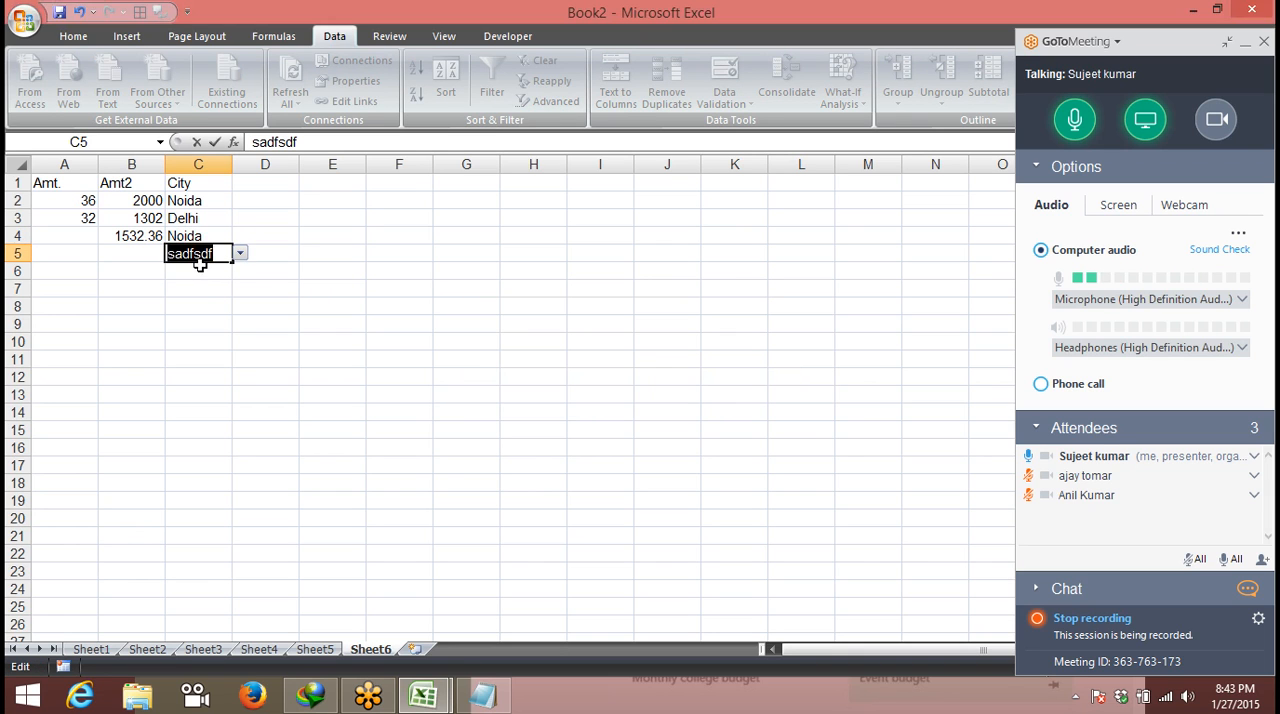
key("Escape")
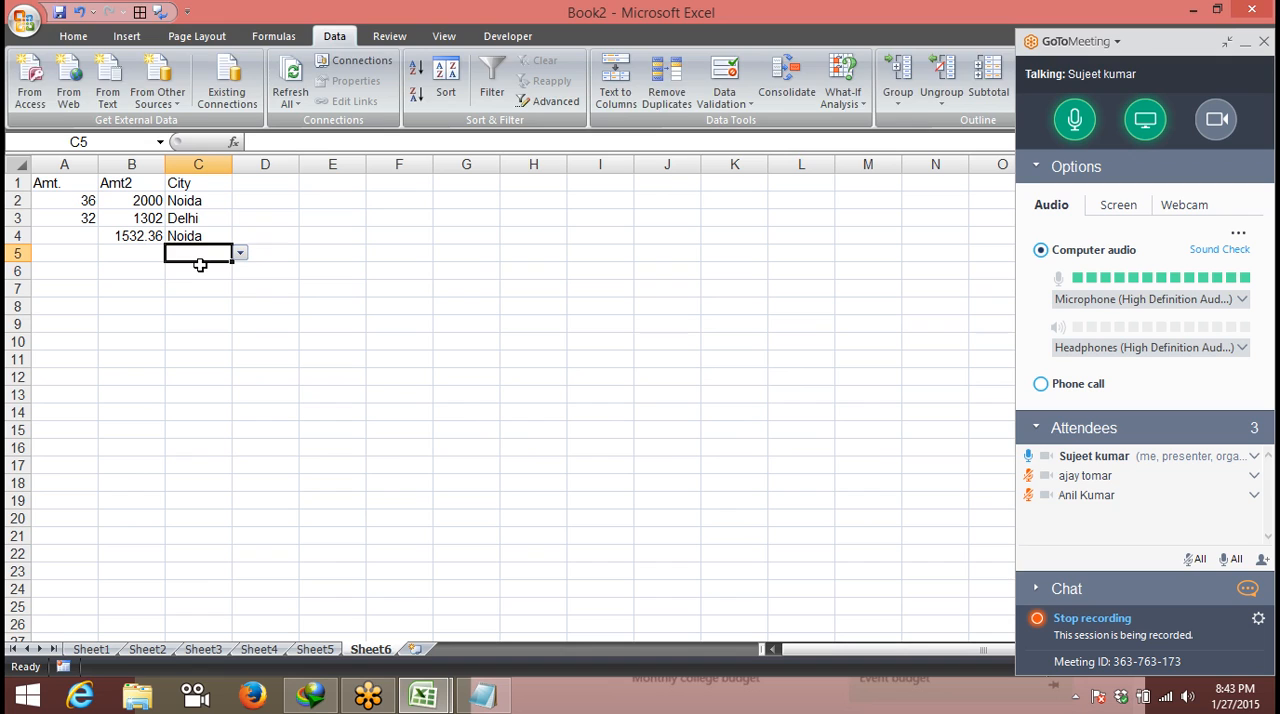
- Enter the allowed city Noida in cell C5
type("Noida")
key("Return")
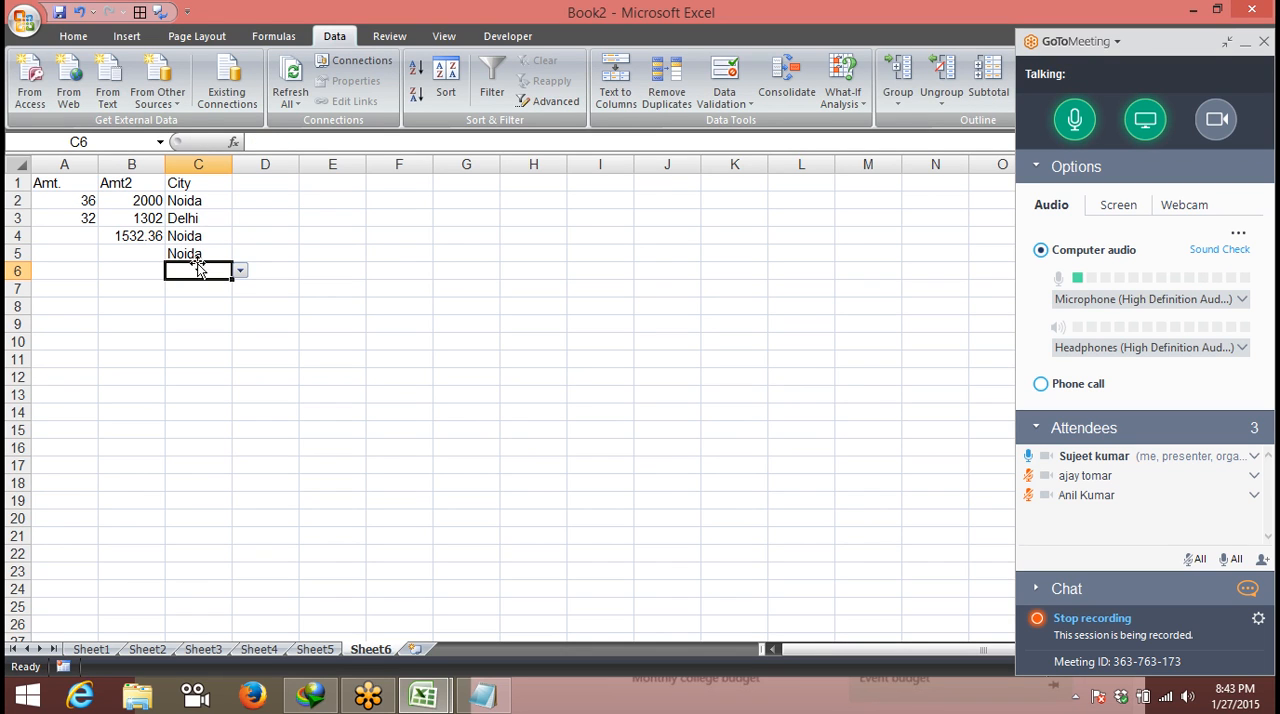
- Enter a first name in J1, autofill the custom name list down to J9, and clear the repeated name in J9
left_click(660, 164)
left_click(655, 185)
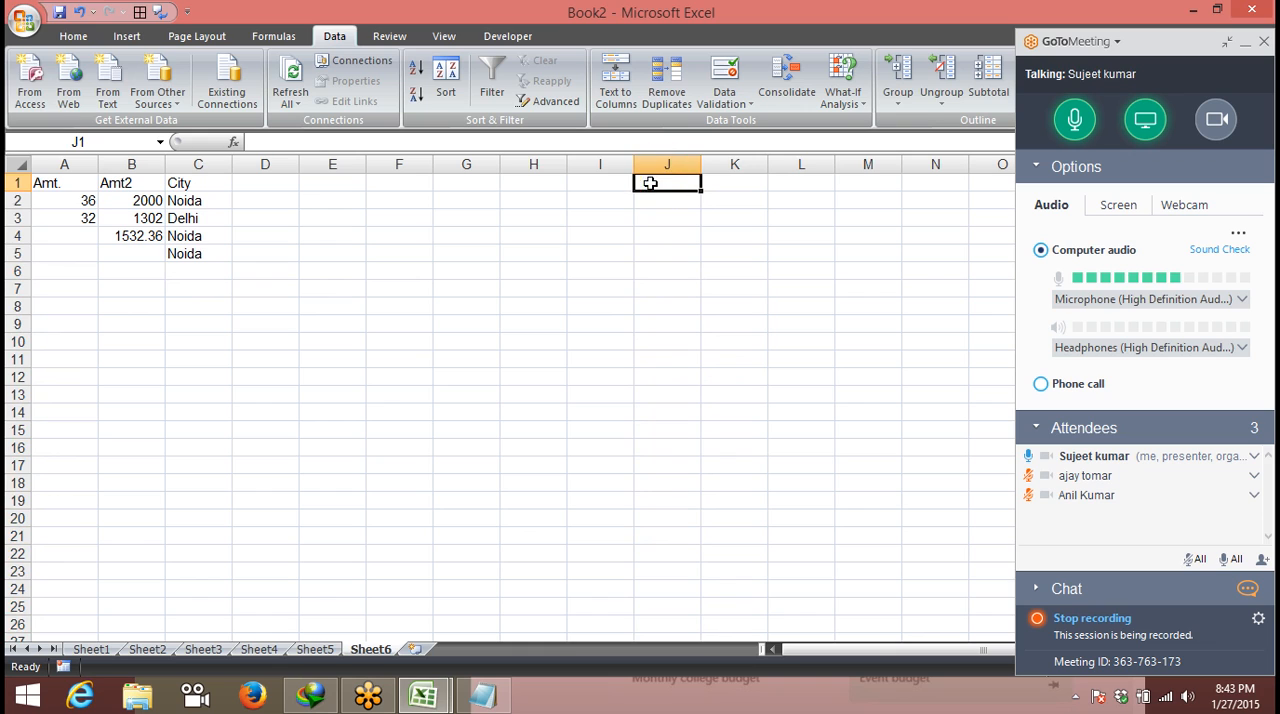
type("pune")
key("BackSpace")
key("BackSpace")
key("BackSpace")
key("BackSpace")
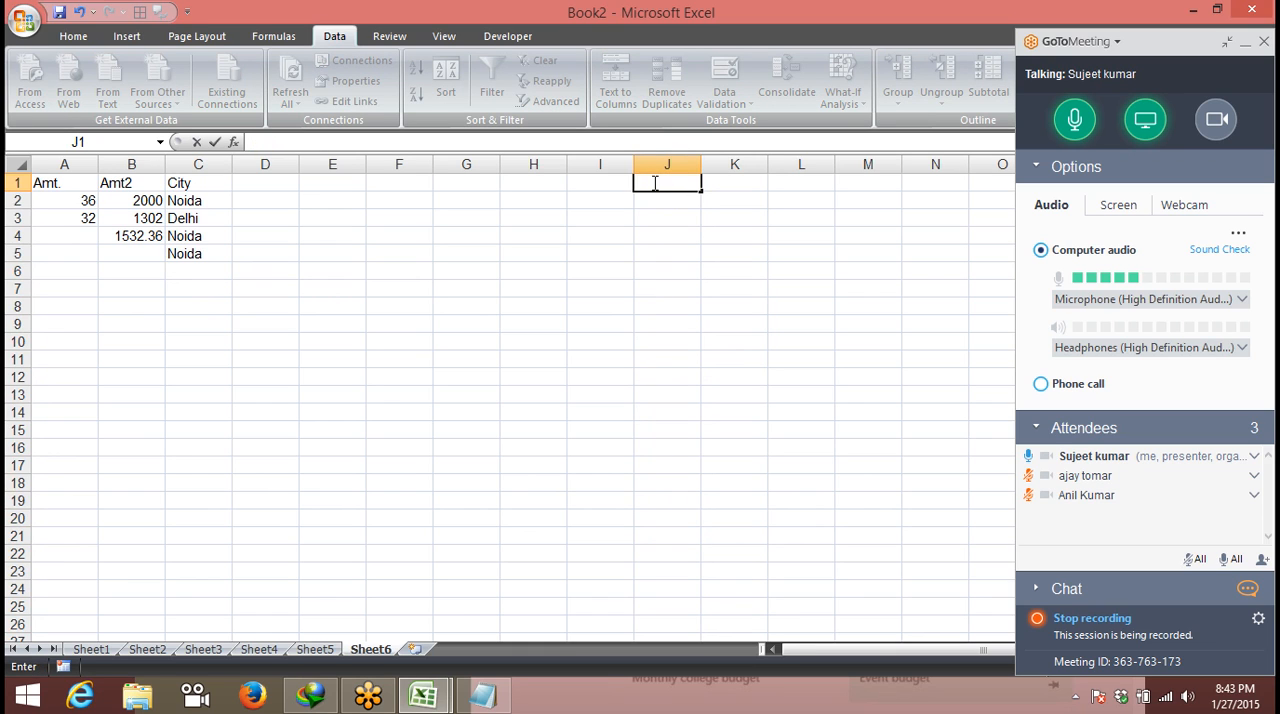
type("Ravi")
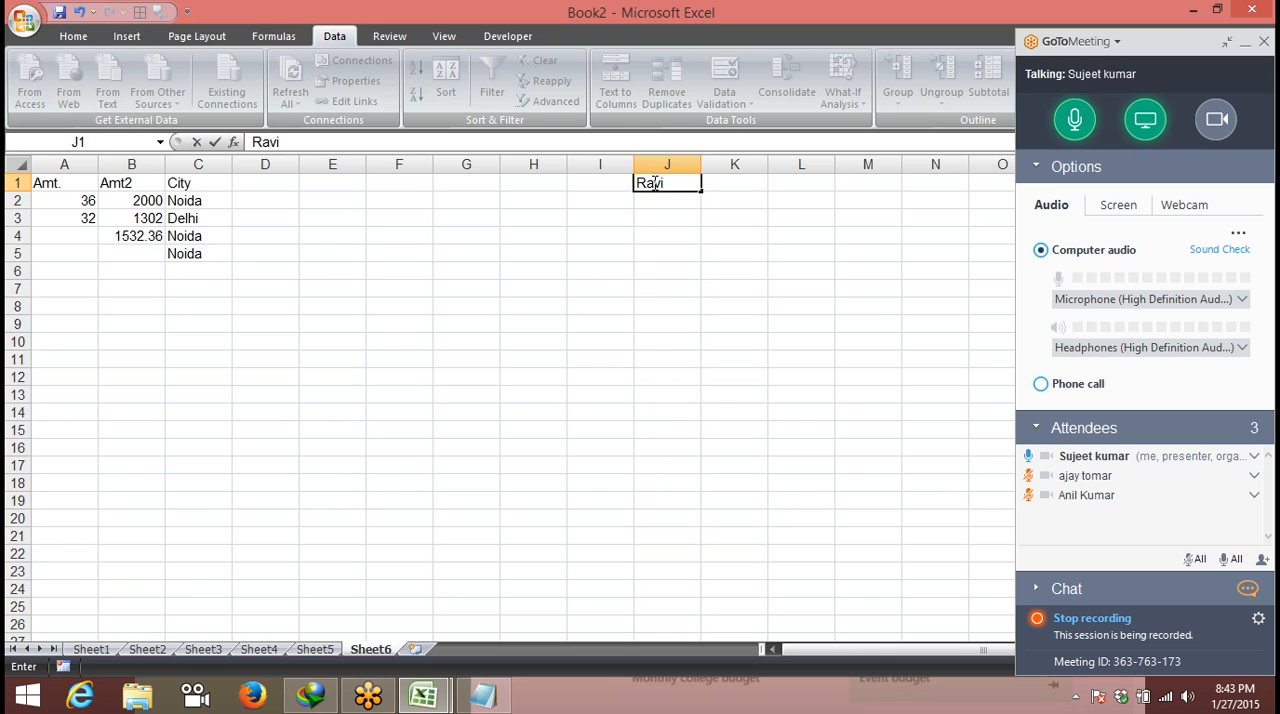
left_click(674, 201)
left_click(684, 186)
left_click_drag(701, 191, 701, 333)
left_click(676, 325)
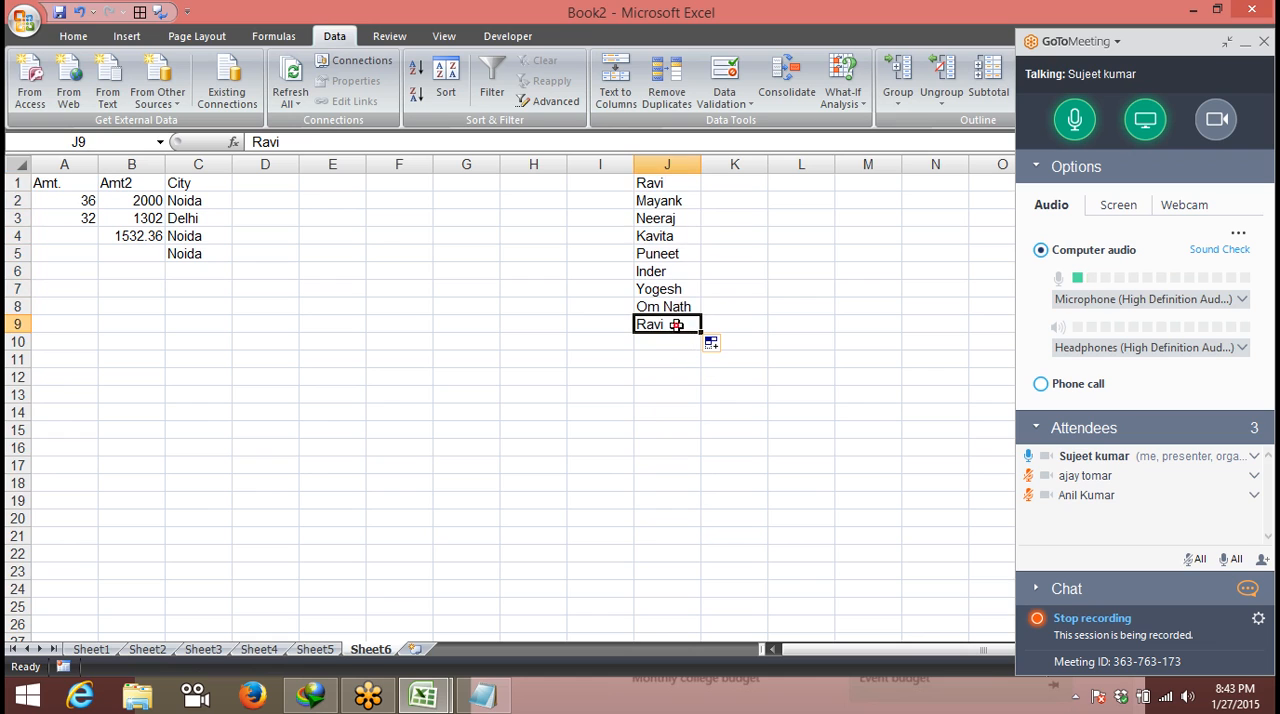
key("Delete")
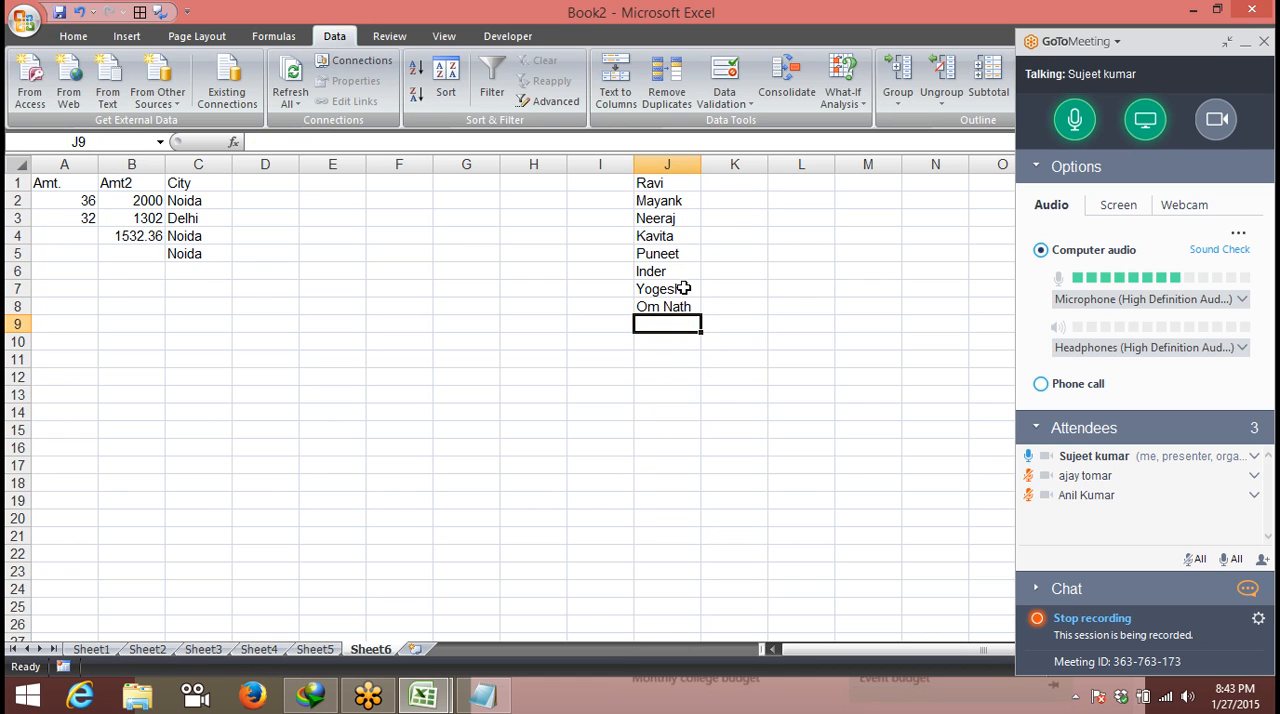
- Enter the heading Name in cell D1
left_click(268, 180)
type("Na")
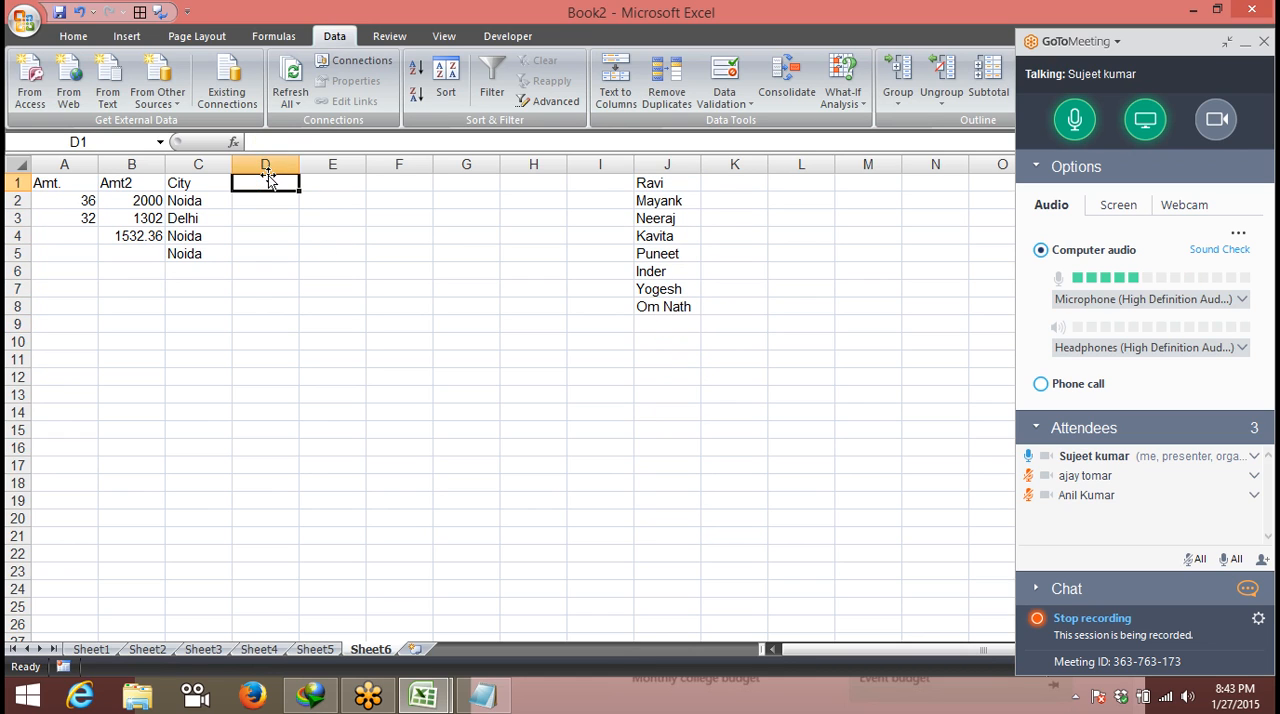
left_click(313, 222)
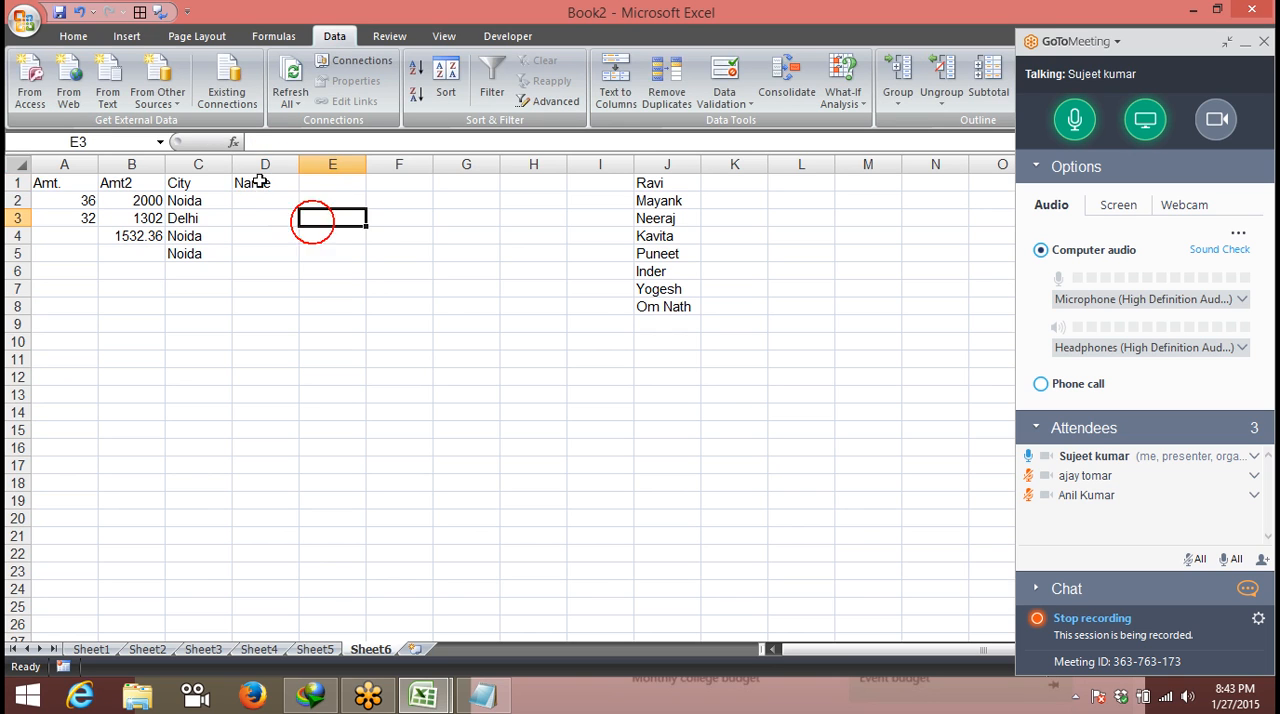
- Apply a List data validation rule to column D with the source range =$J$1:$J$8
left_click(263, 164)
left_click(705, 103)
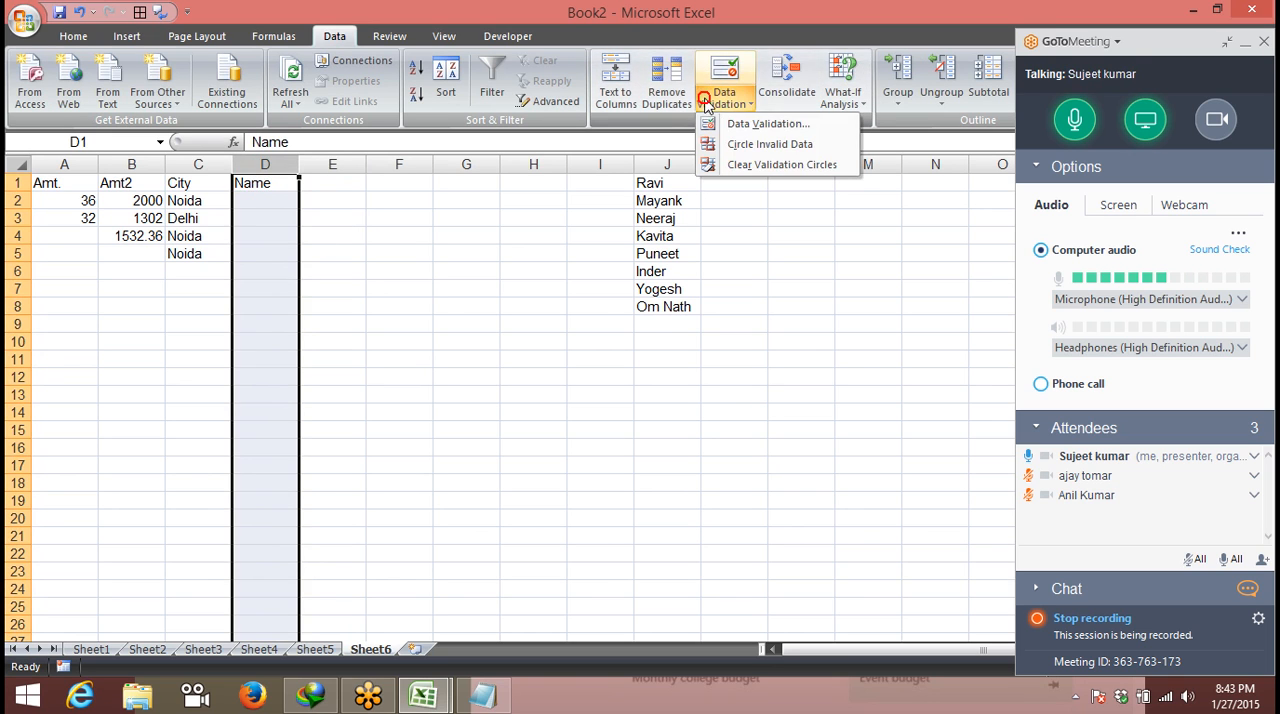
left_click(727, 123)
left_click(221, 161)
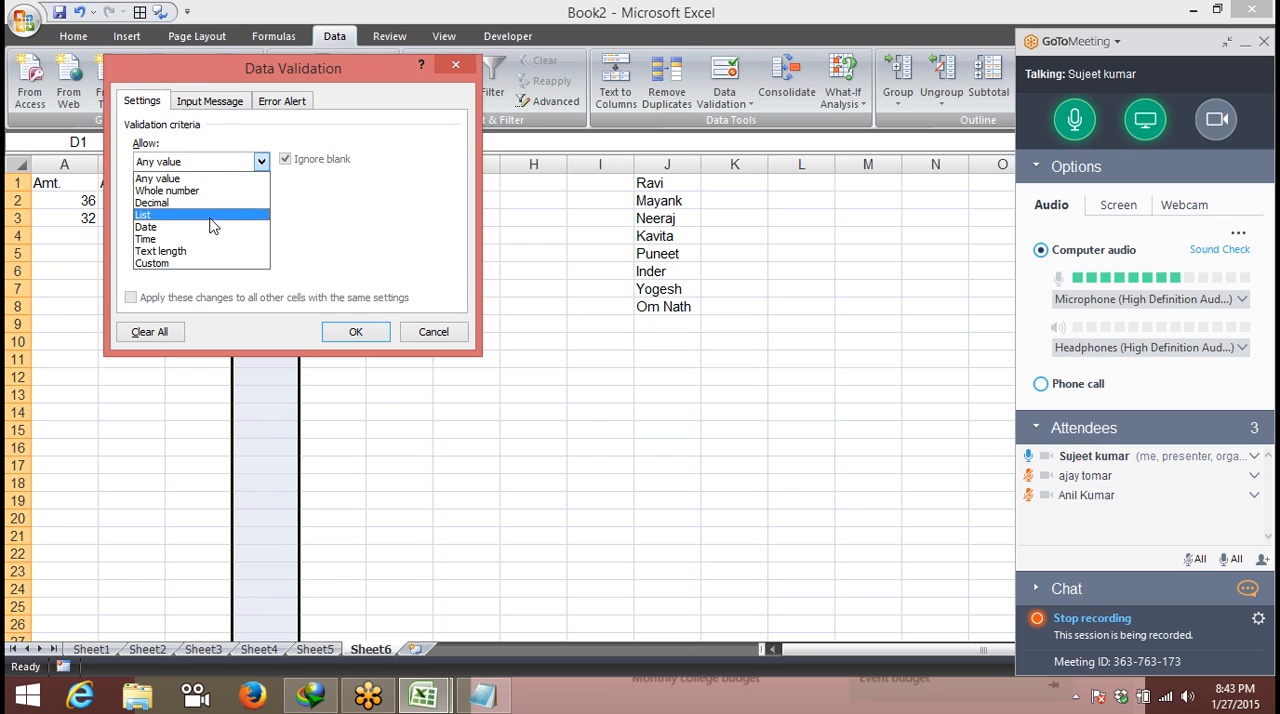
left_click(205, 214)
left_click(208, 237)
left_click_drag(660, 193, 663, 306)
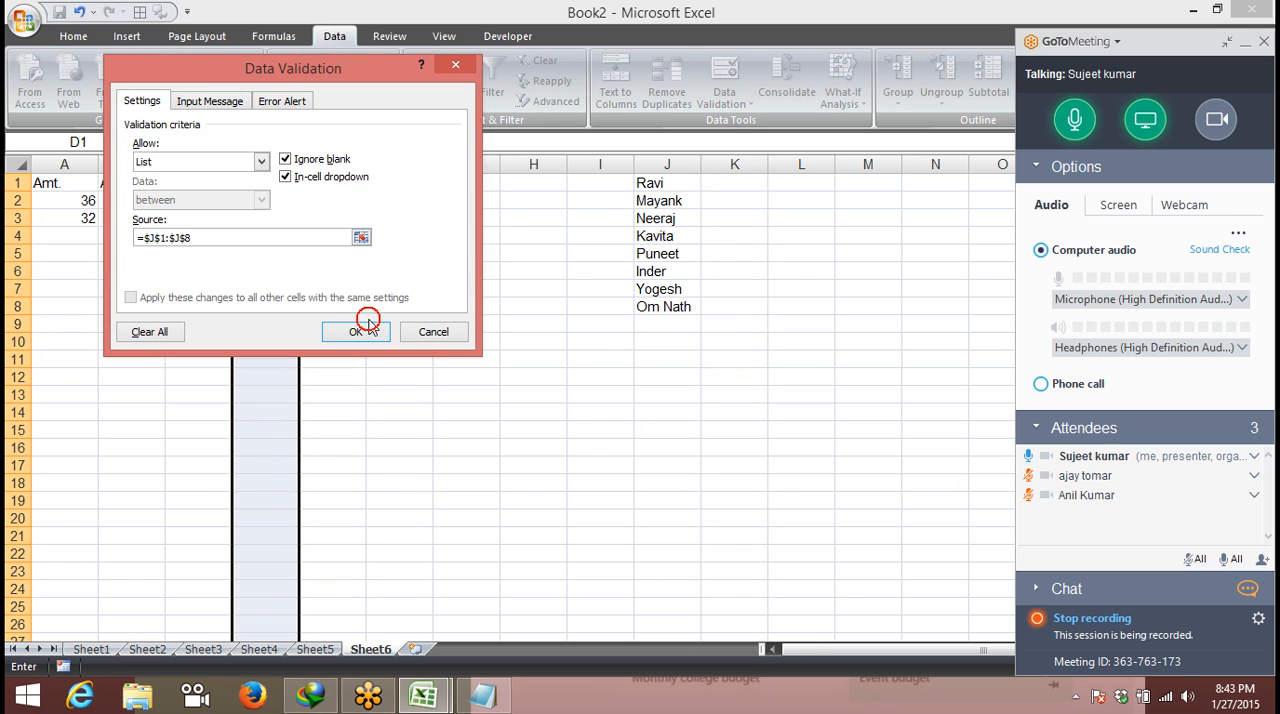
left_click(360, 328)
- Choose the third listed name in D3 and the fourth listed name in D2 from the in-cell lists
left_click(290, 218)
left_click(309, 218)
left_click(278, 257)
left_click(272, 200)
left_click(304, 202)
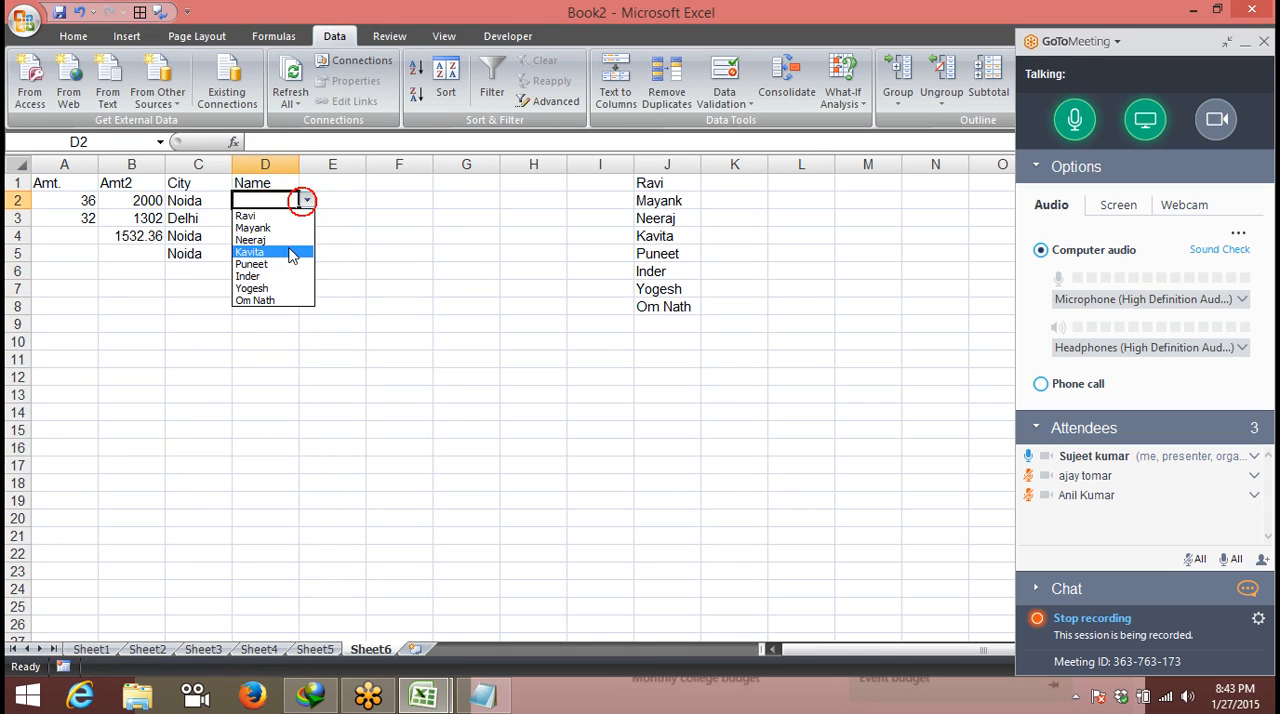
left_click(283, 254)
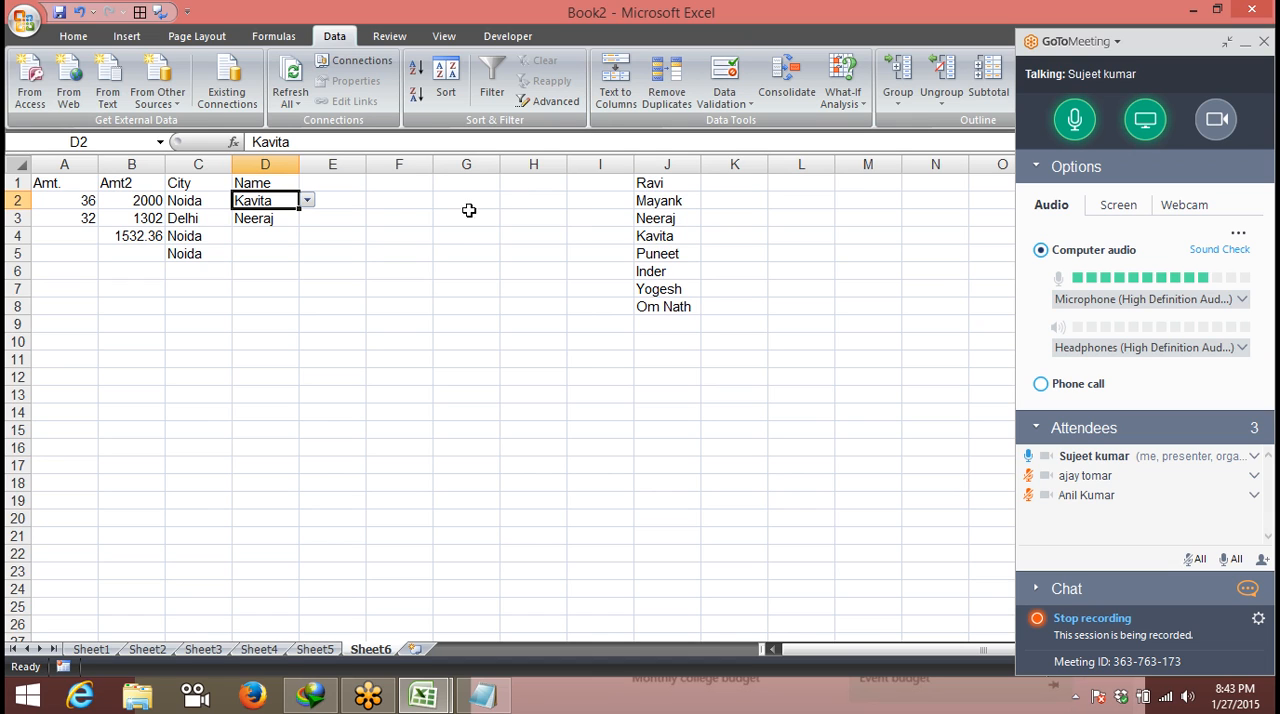
left_click(343, 184)
left_click(724, 98)
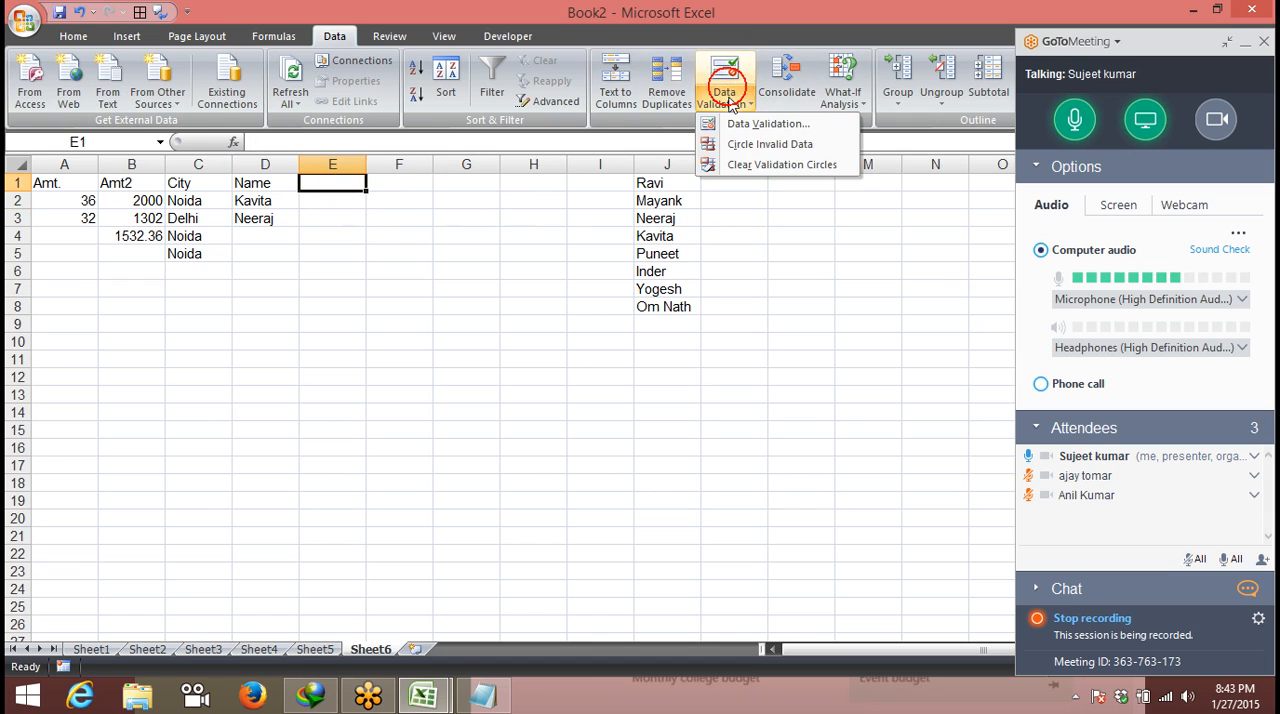
left_click(770, 126)
left_click(218, 162)
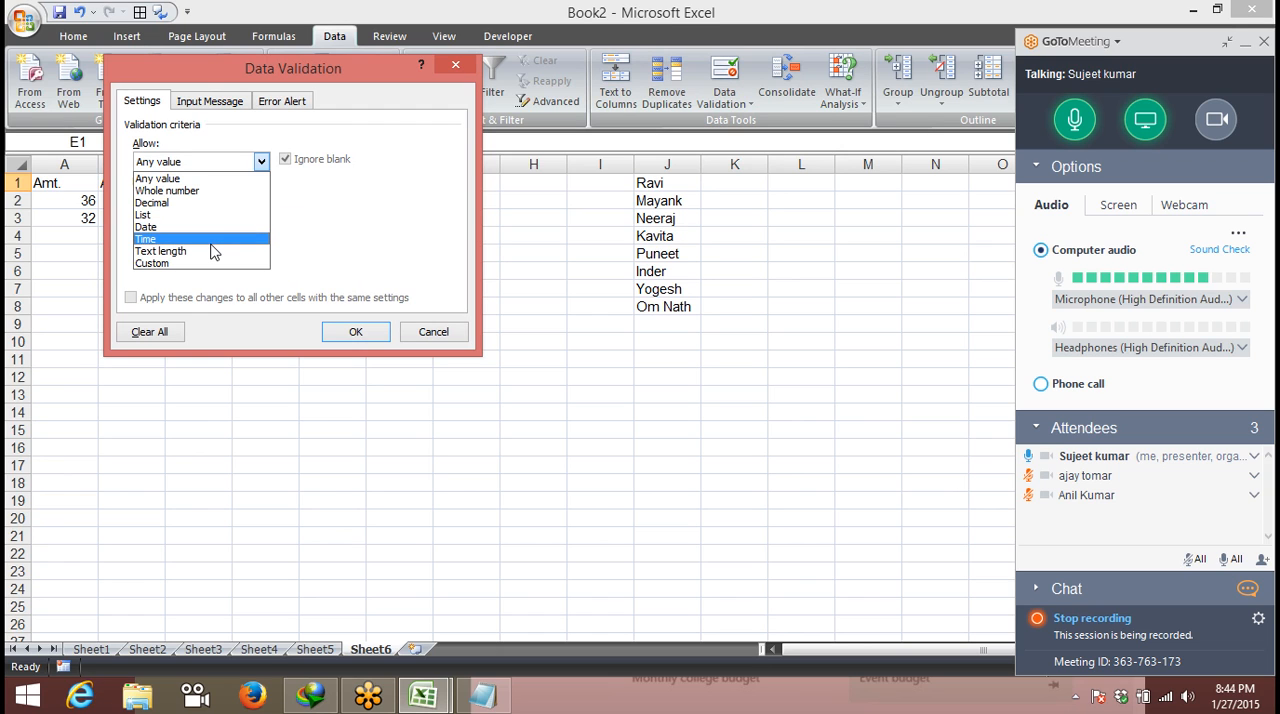
left_click(441, 327)
left_click(436, 331)
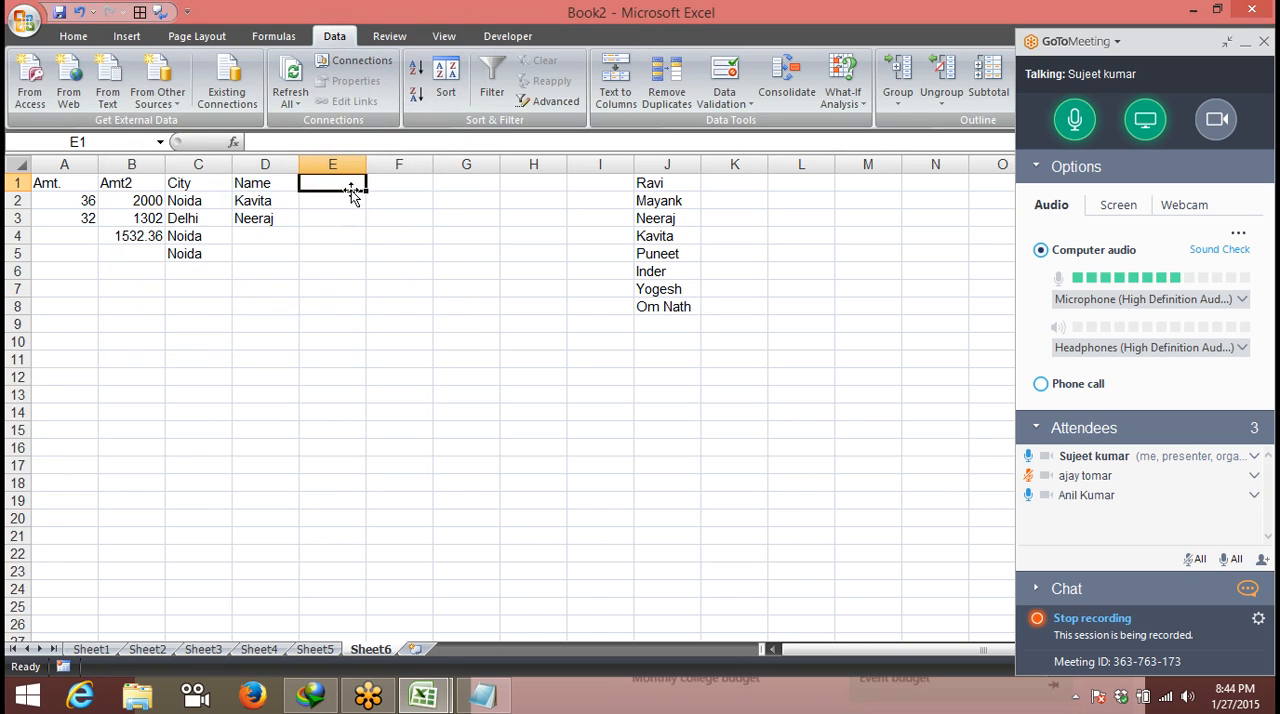
- Enter the heading Mobile in cell E1
type("Mobile")
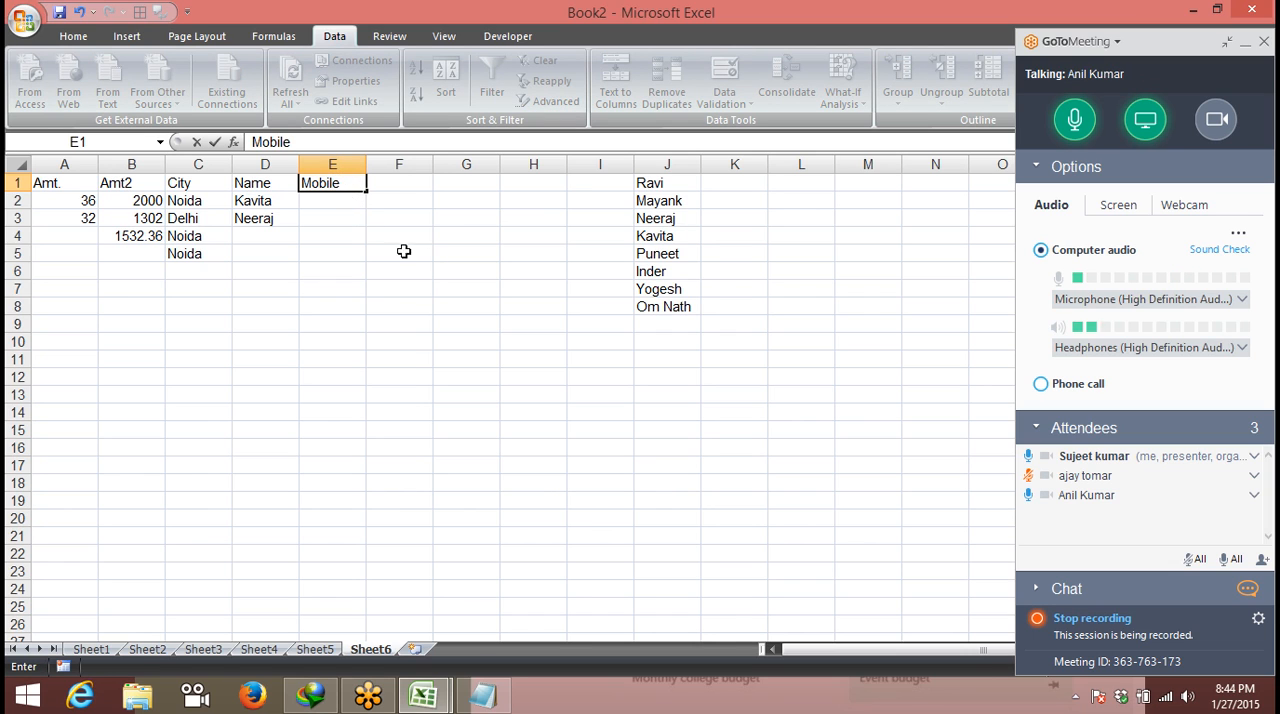
left_click(372, 240)
left_click(343, 201)
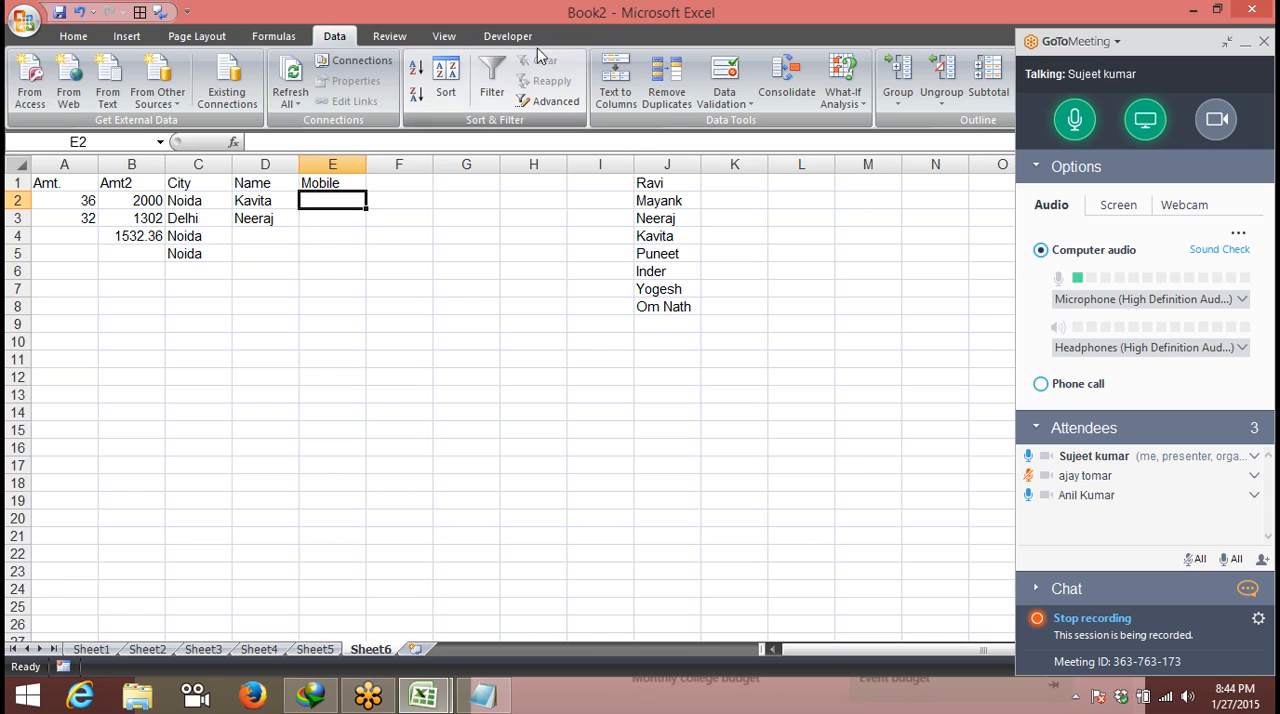
left_click(334, 199)
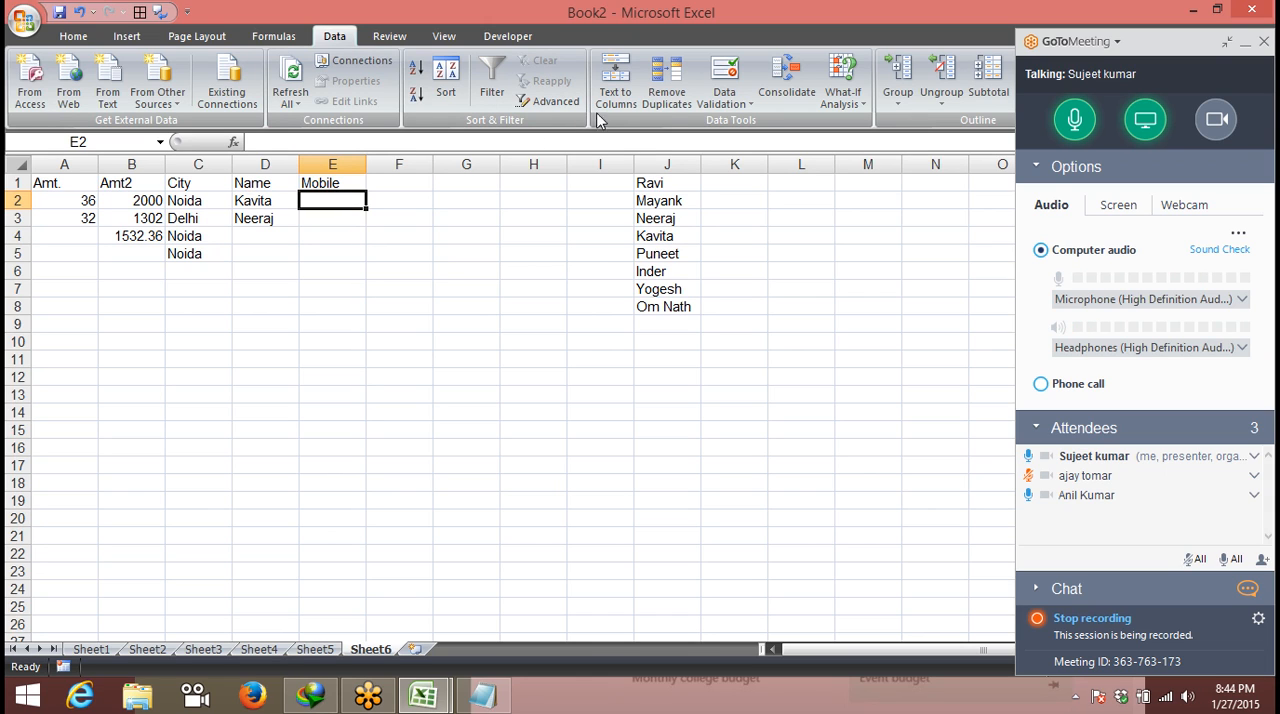
left_click(327, 217)
left_click(334, 234)
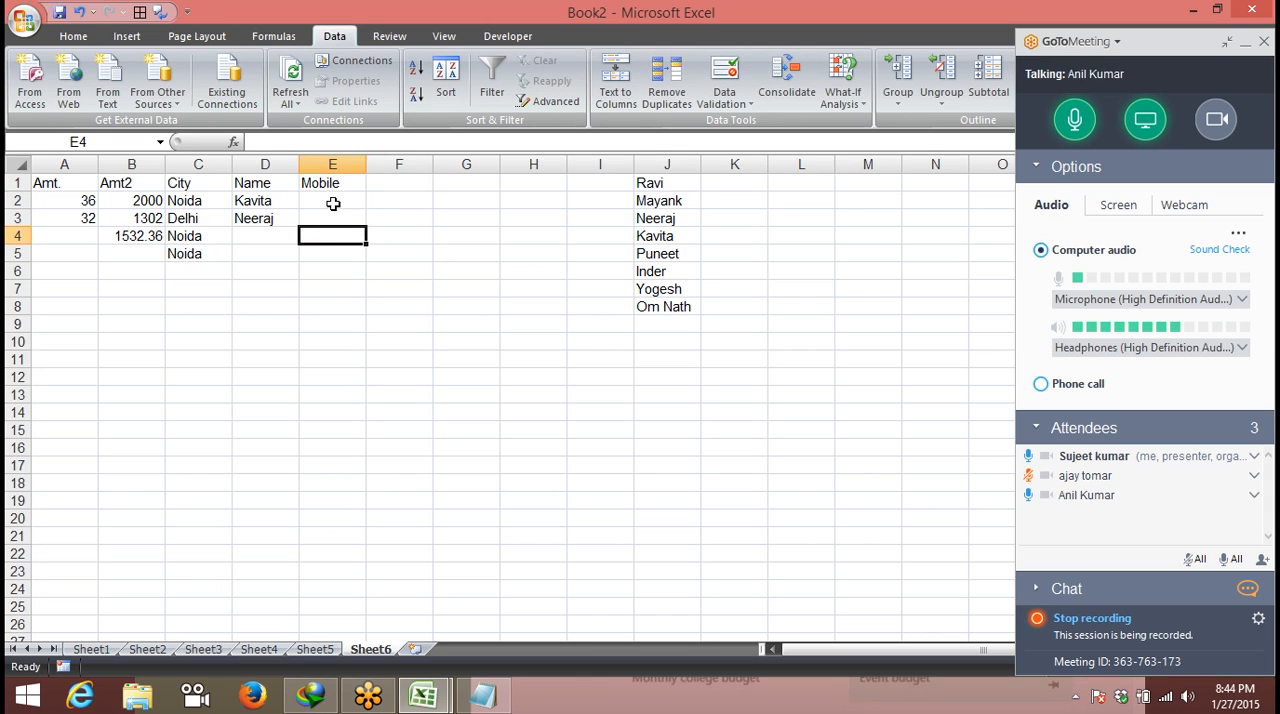
left_click(334, 196)
left_click(333, 184)
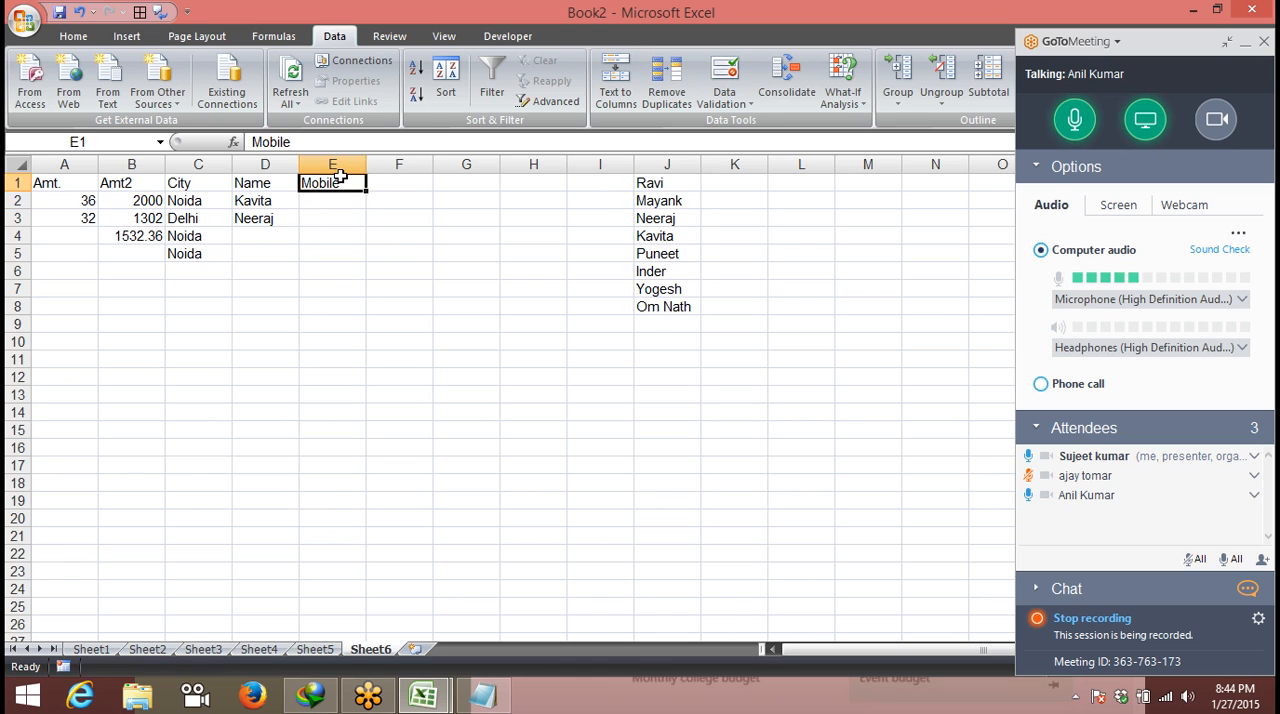
- Apply a data validation rule to column E that allows only a text length equal to 10
left_click(340, 162)
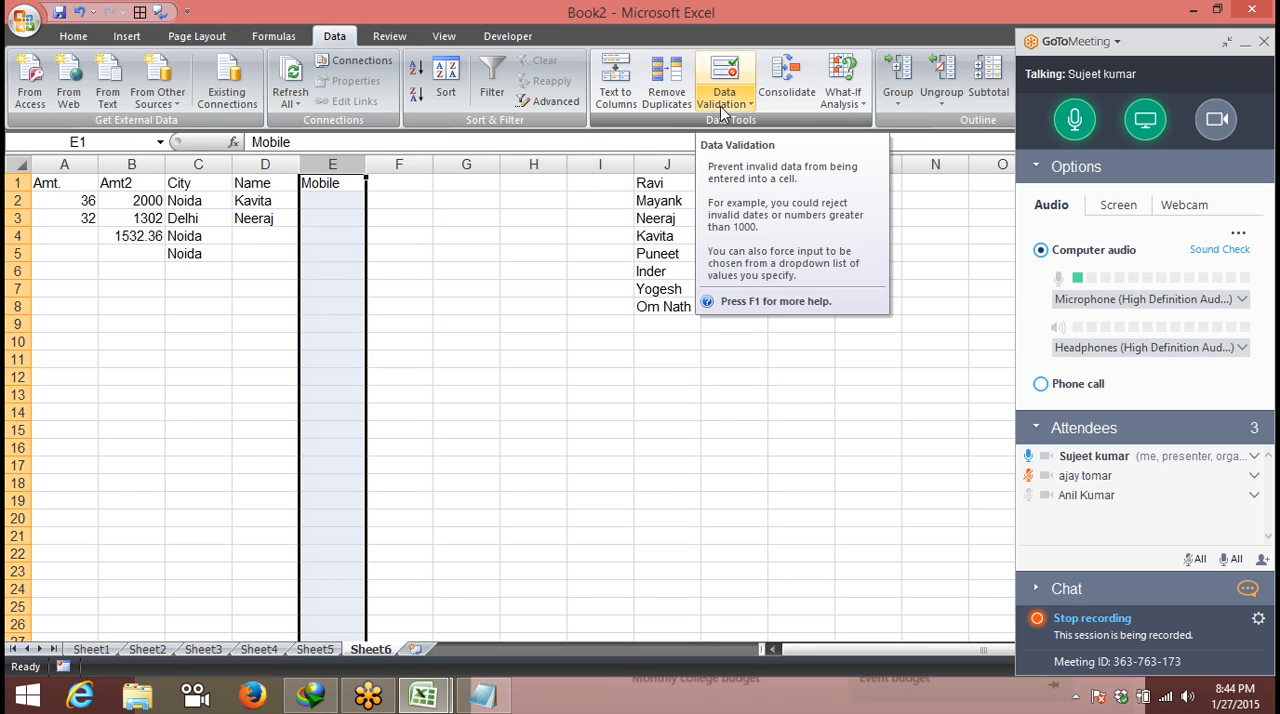
left_click(737, 104)
left_click(763, 124)
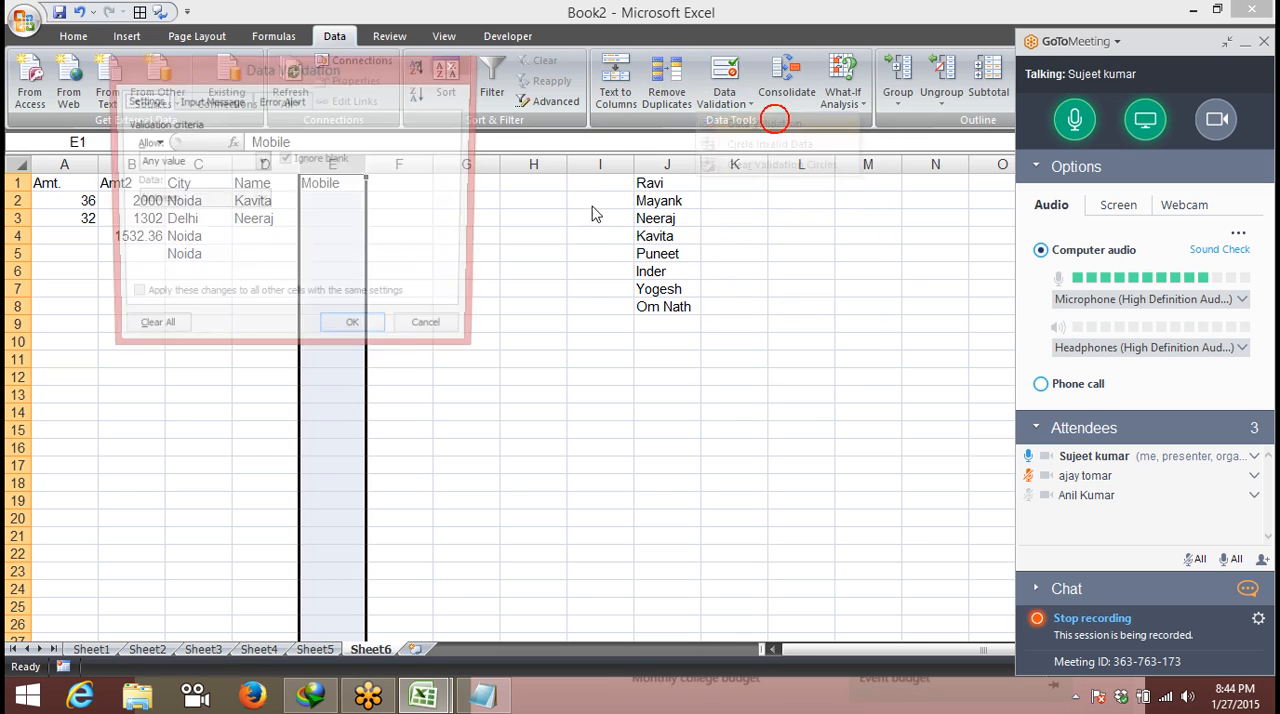
left_click(205, 161)
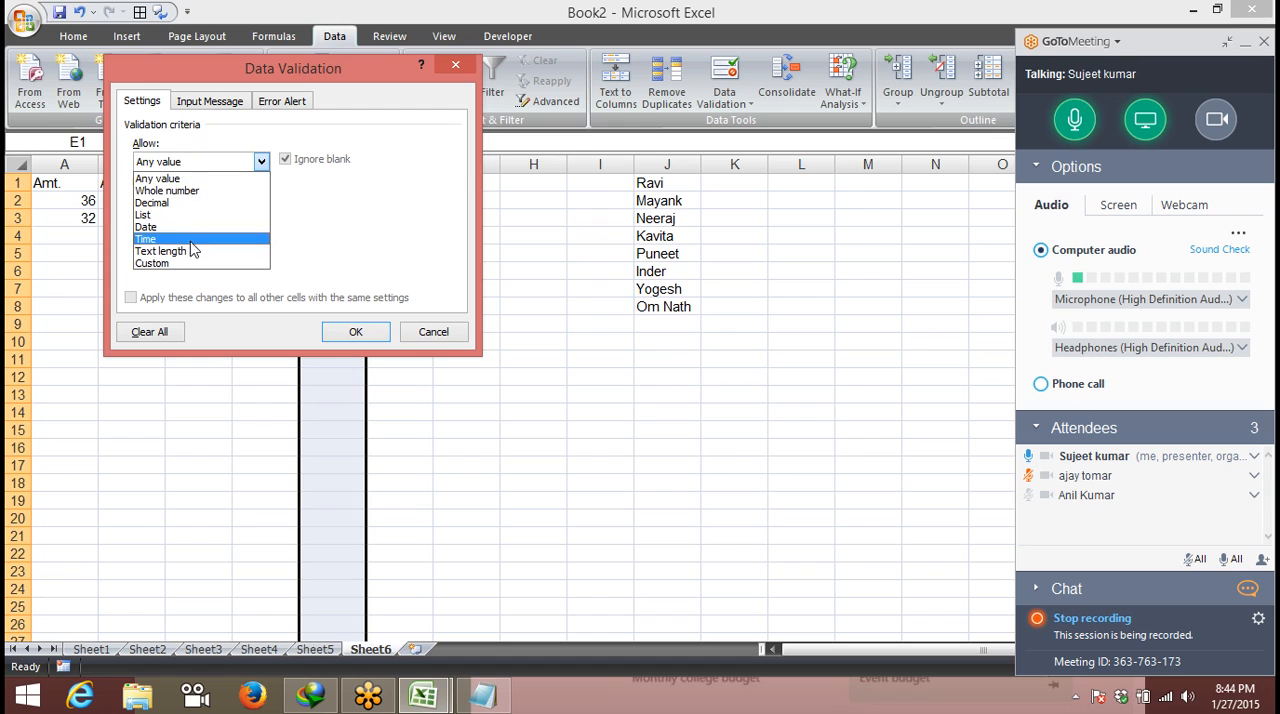
left_click(192, 253)
left_click(196, 199)
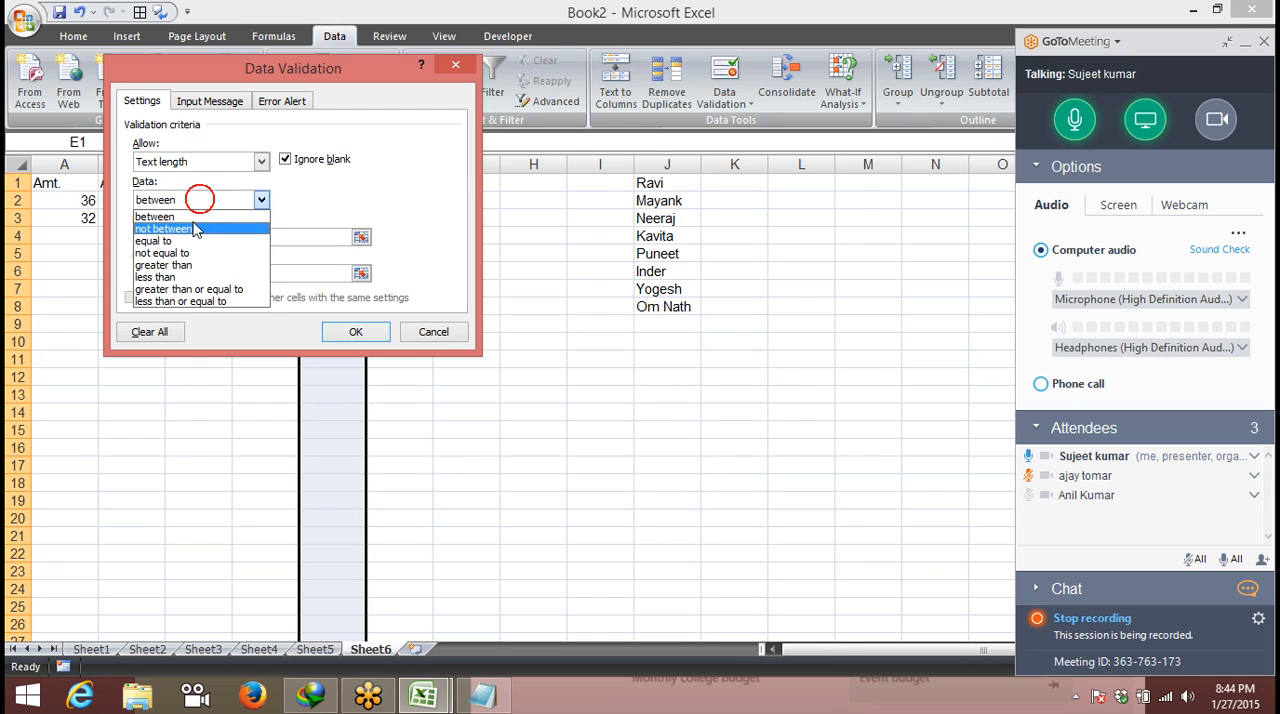
left_click(186, 241)
left_click(186, 238)
type("10")
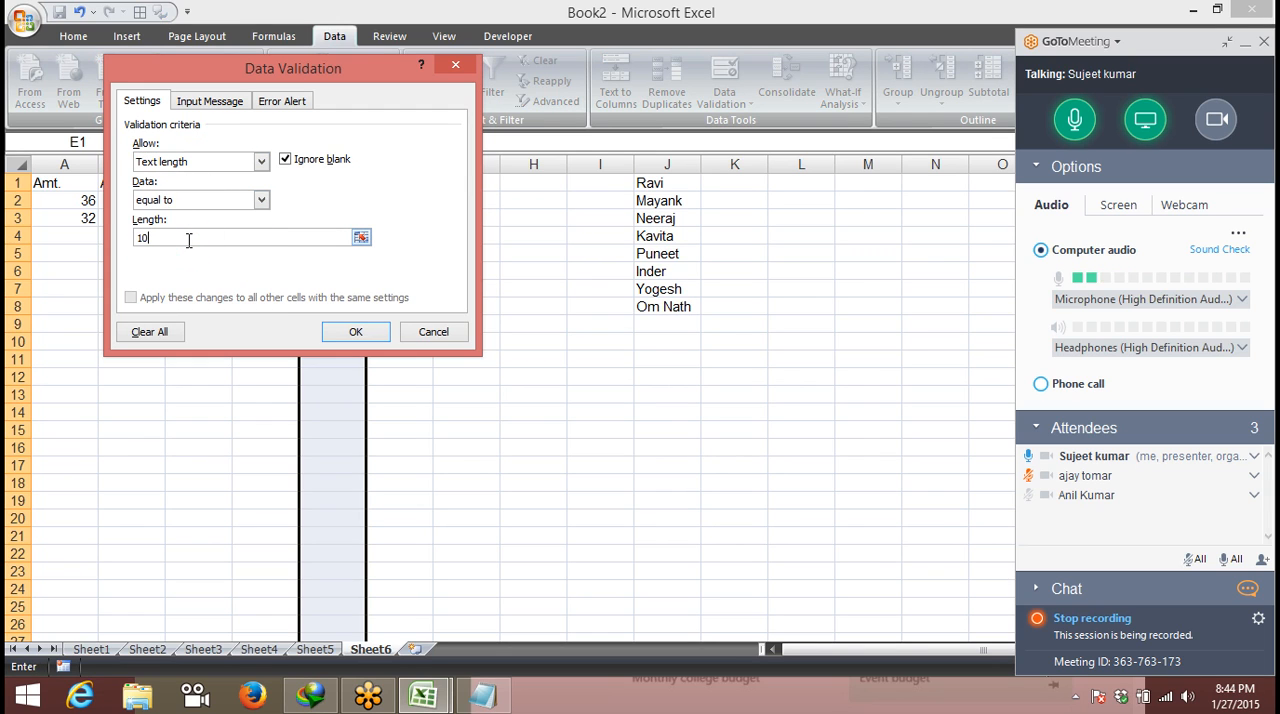
left_click(234, 200)
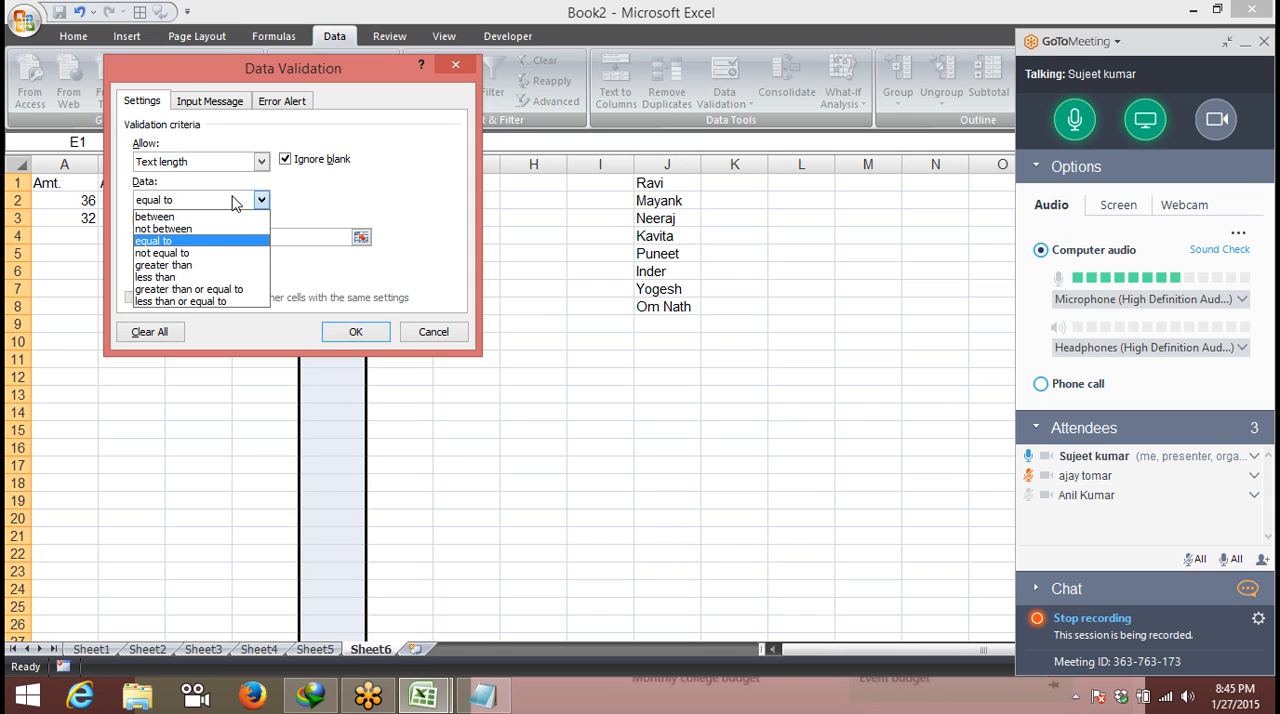
left_click(443, 188)
left_click(355, 332)
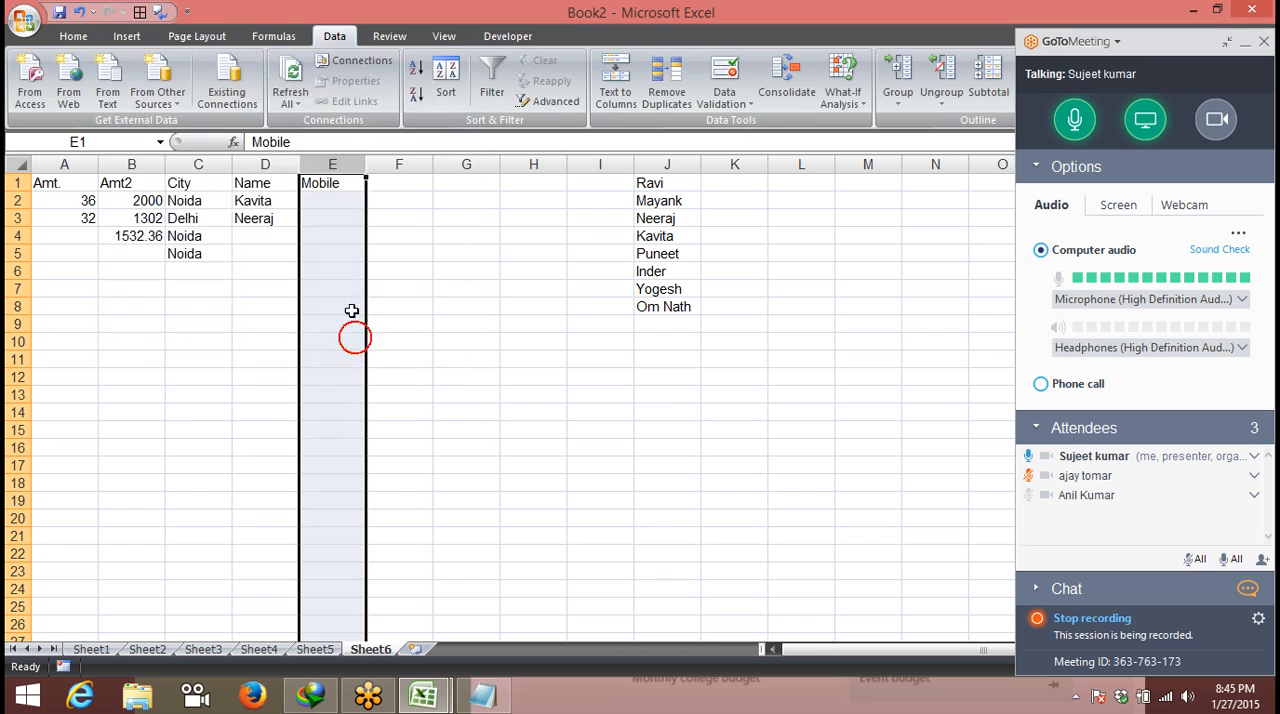
- Try to enter the four-digit value 4646 in cell E4 to test the Mobile column's text length rule
left_click(329, 238)
type("4646")
key("Return")
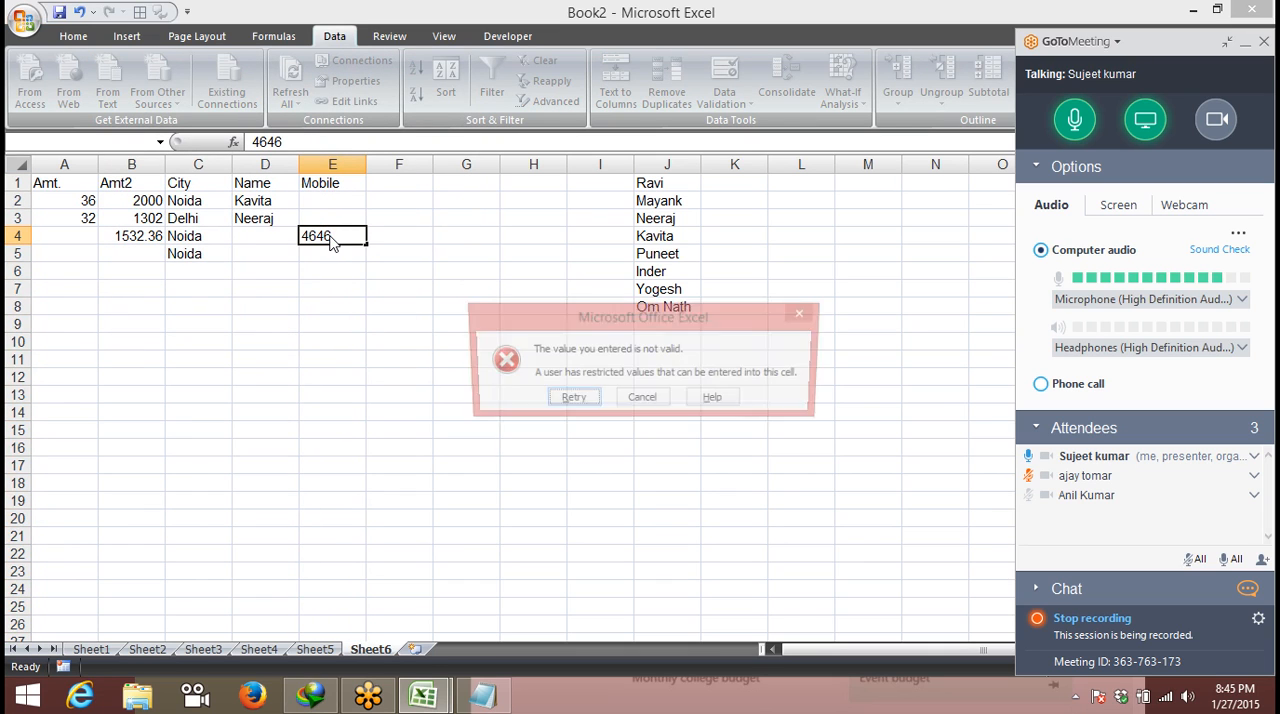
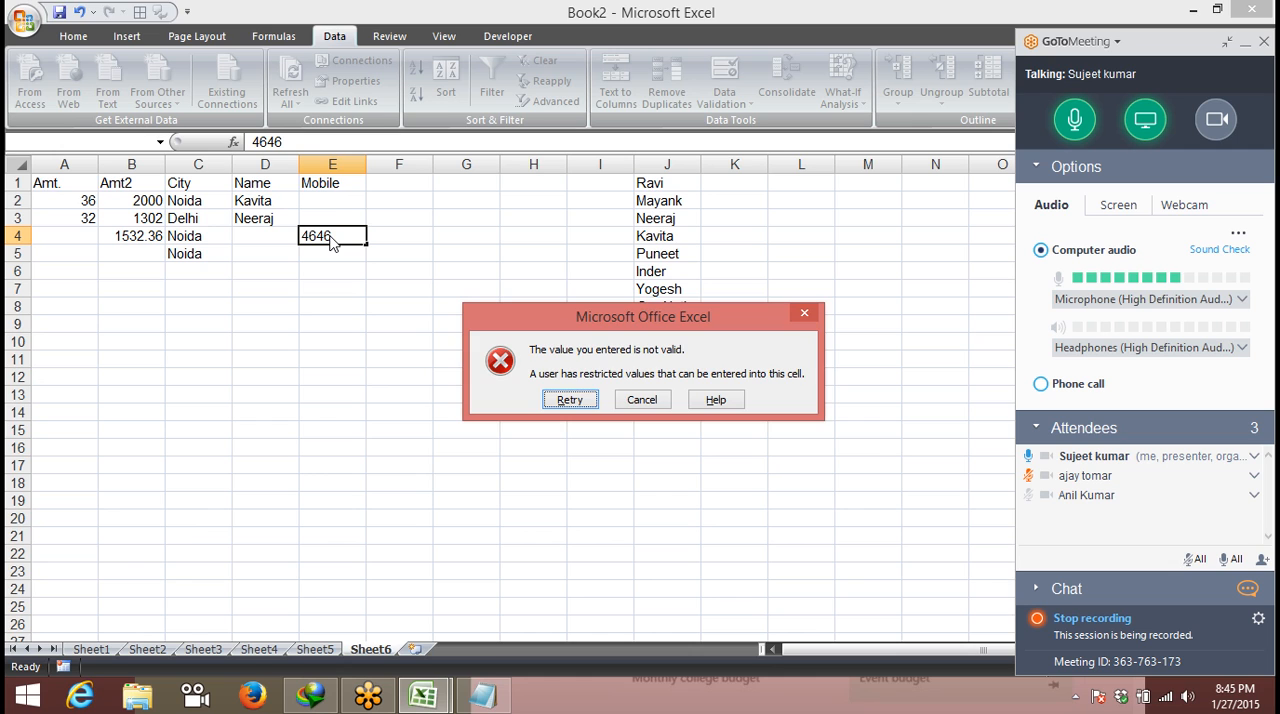
- Dismiss the validation error and add the input message "Enter Mobile Number" to column E's data validation
key("Escape")
left_click(340, 164)
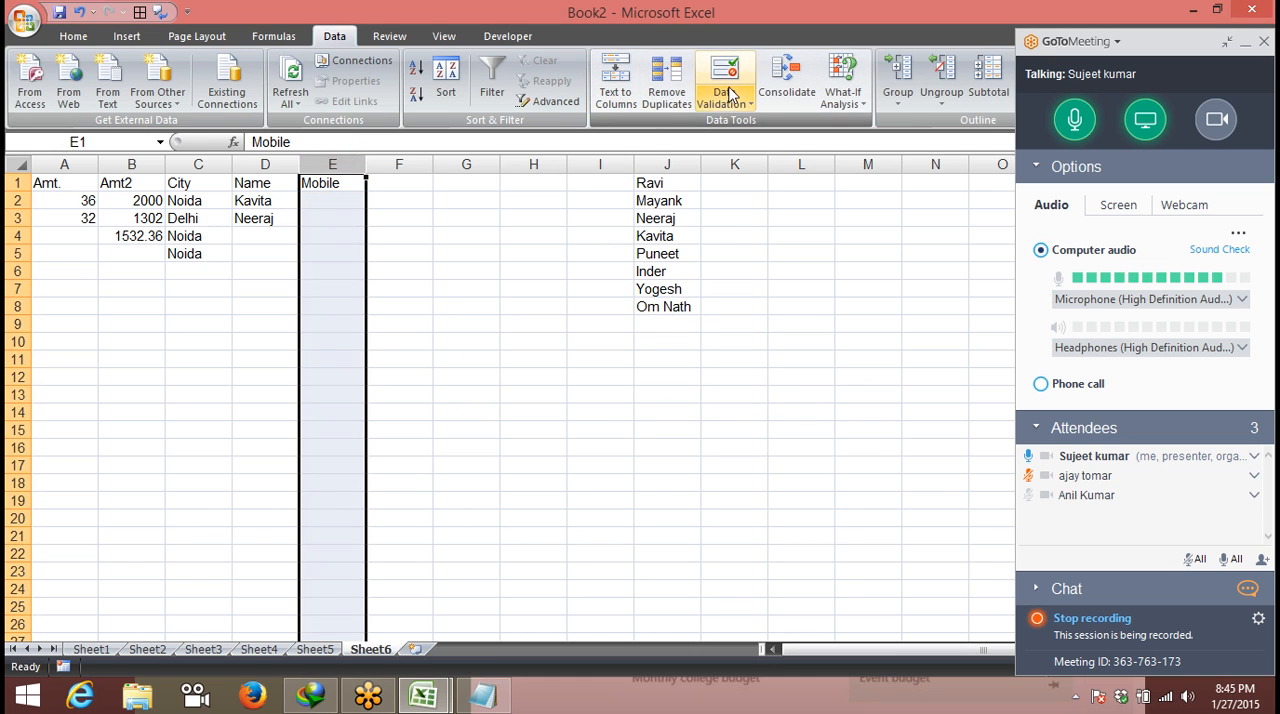
left_click(730, 93)
left_click(203, 104)
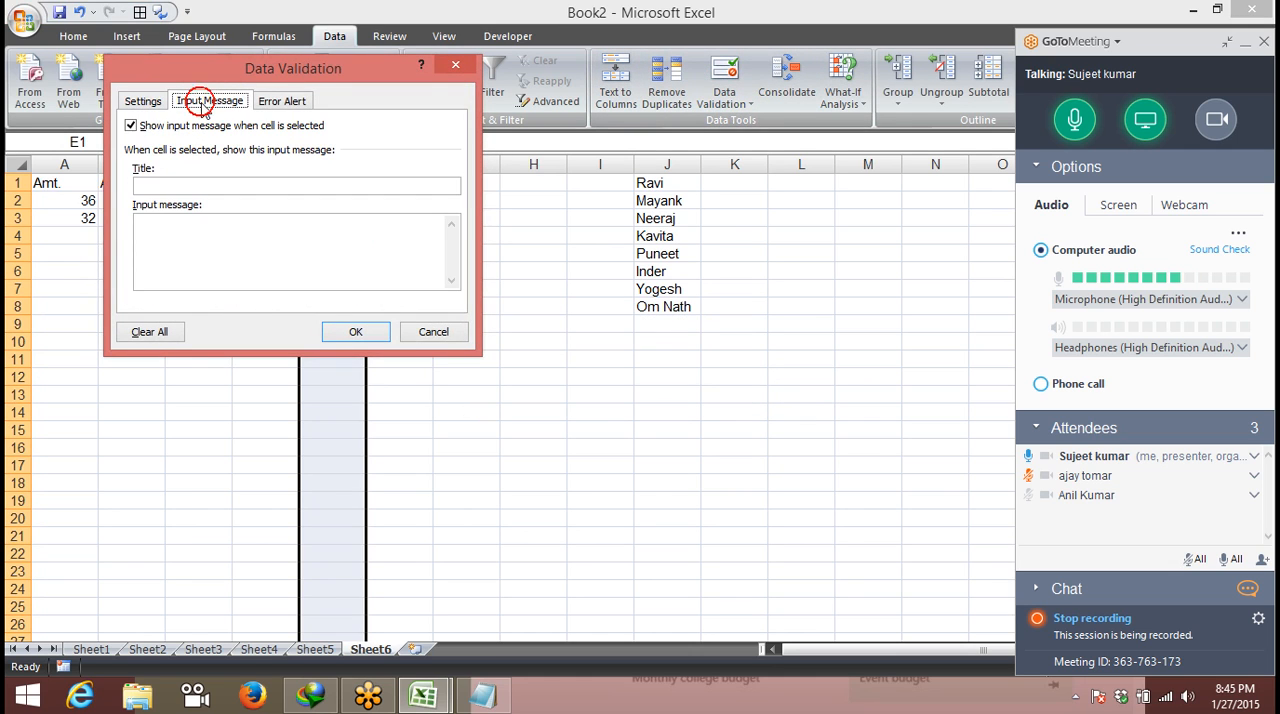
left_click(212, 233)
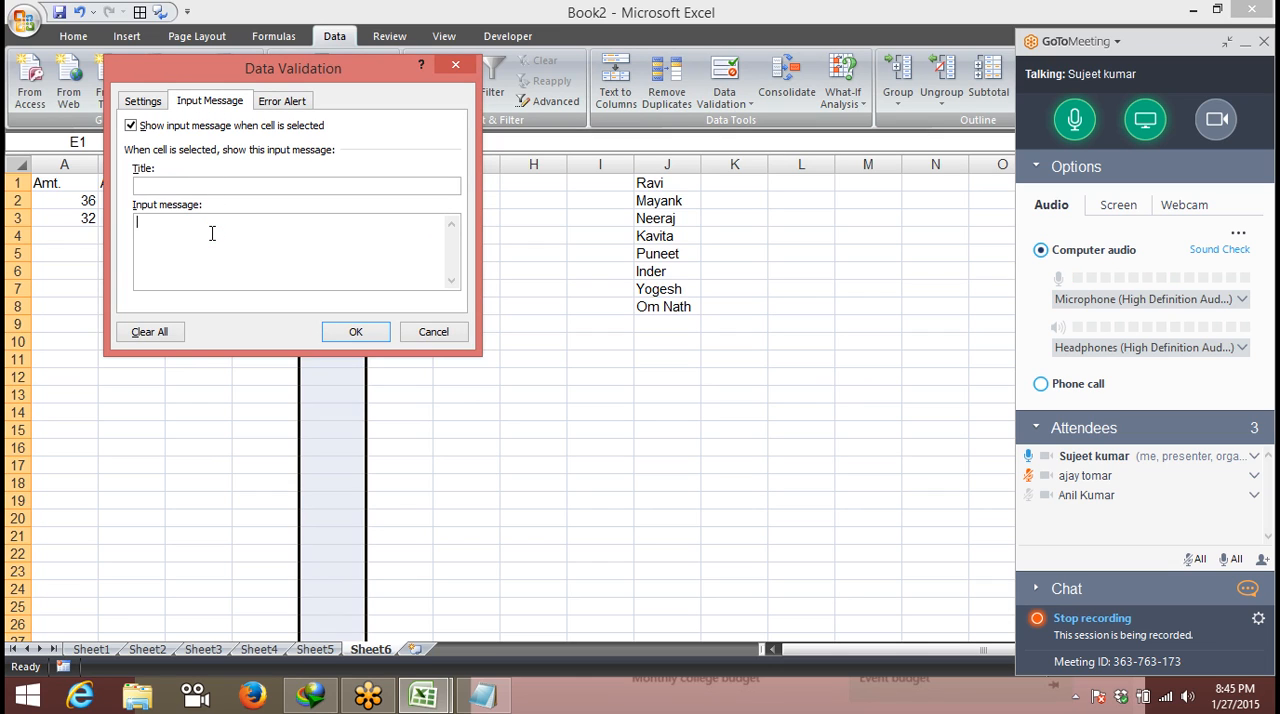
type("Ent")
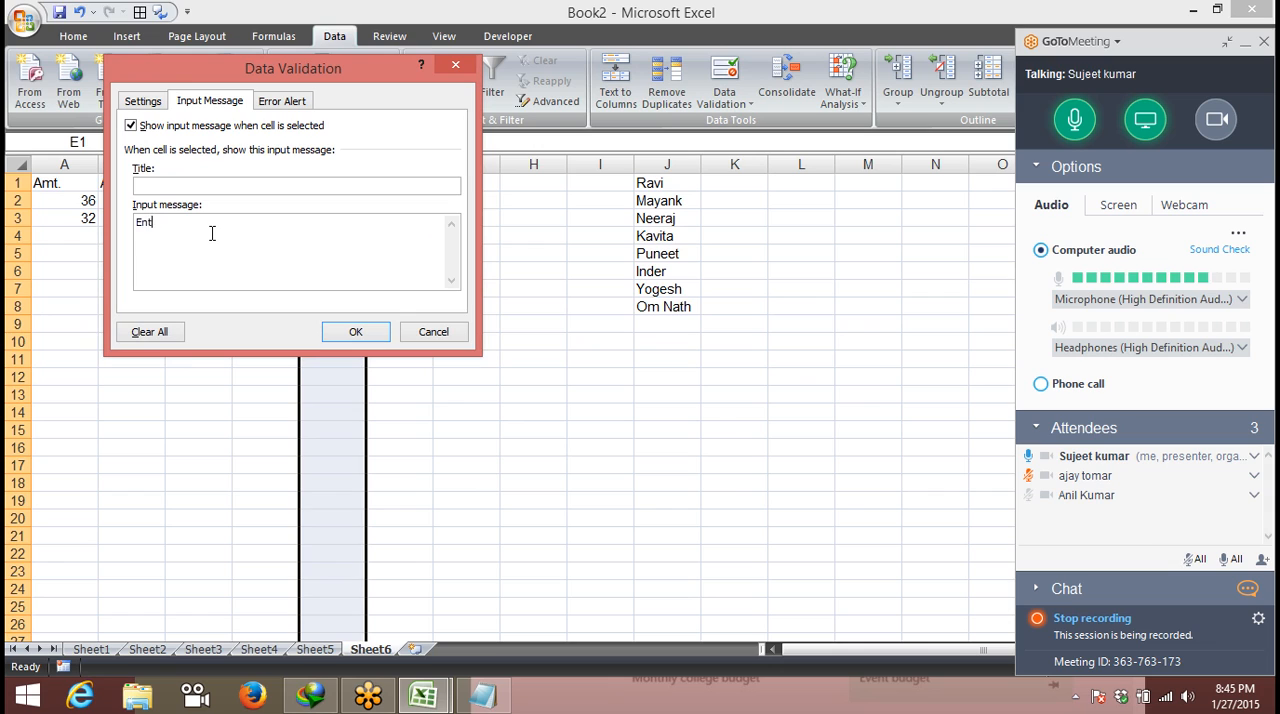
type("er Mobile N")
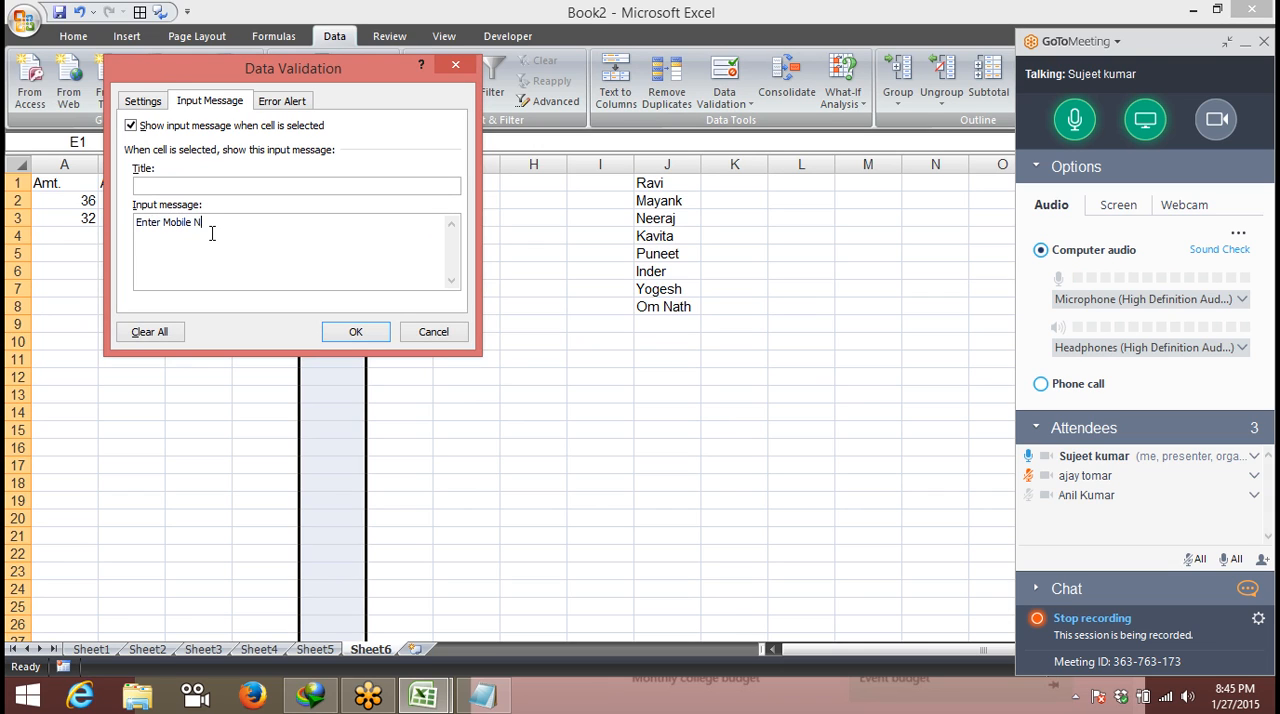
type("umber")
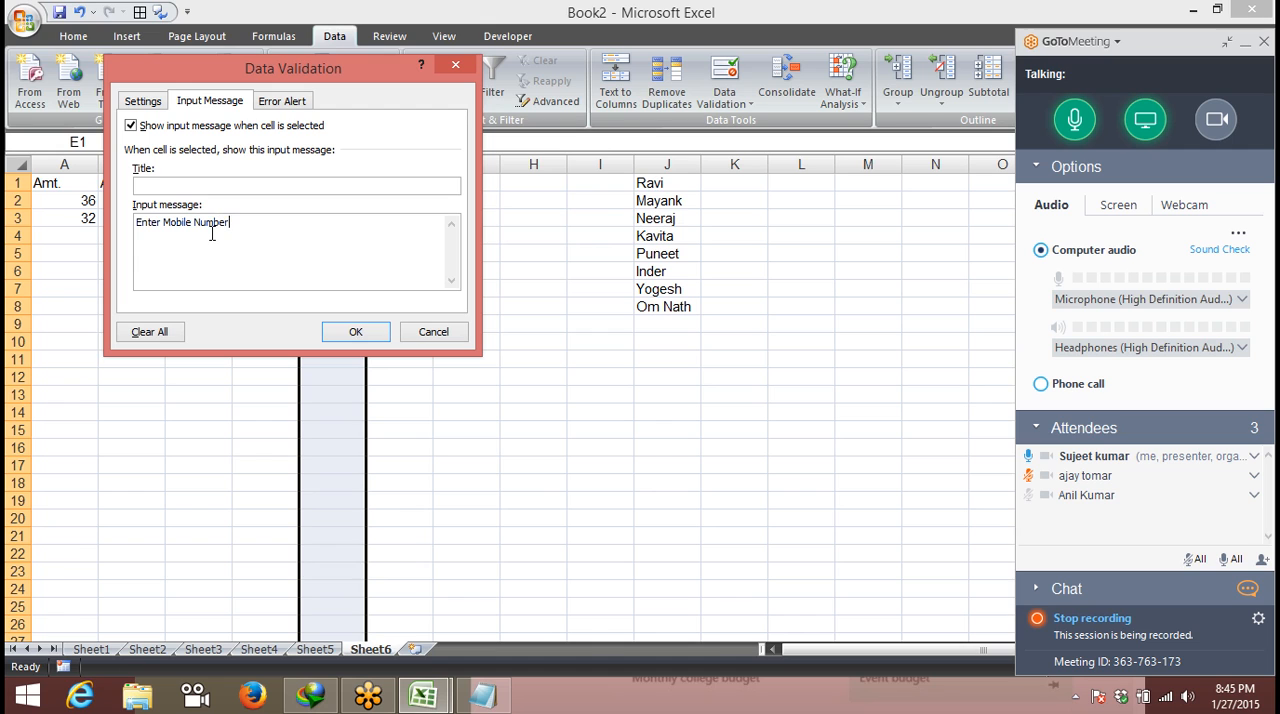
left_click(366, 331)
- Move between cells inside and outside column E to examine when the Mobile input message is shown
left_click(508, 252)
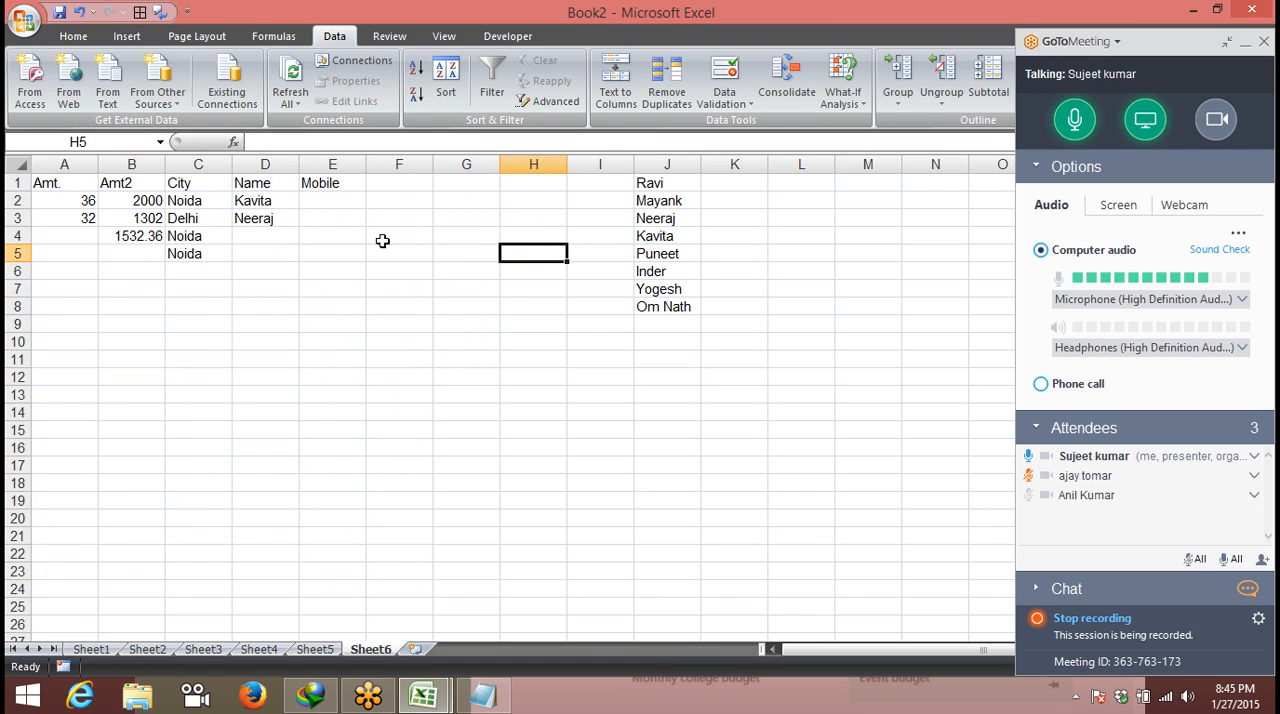
key("Down")
key("Left")
key("Left")
key("Left")
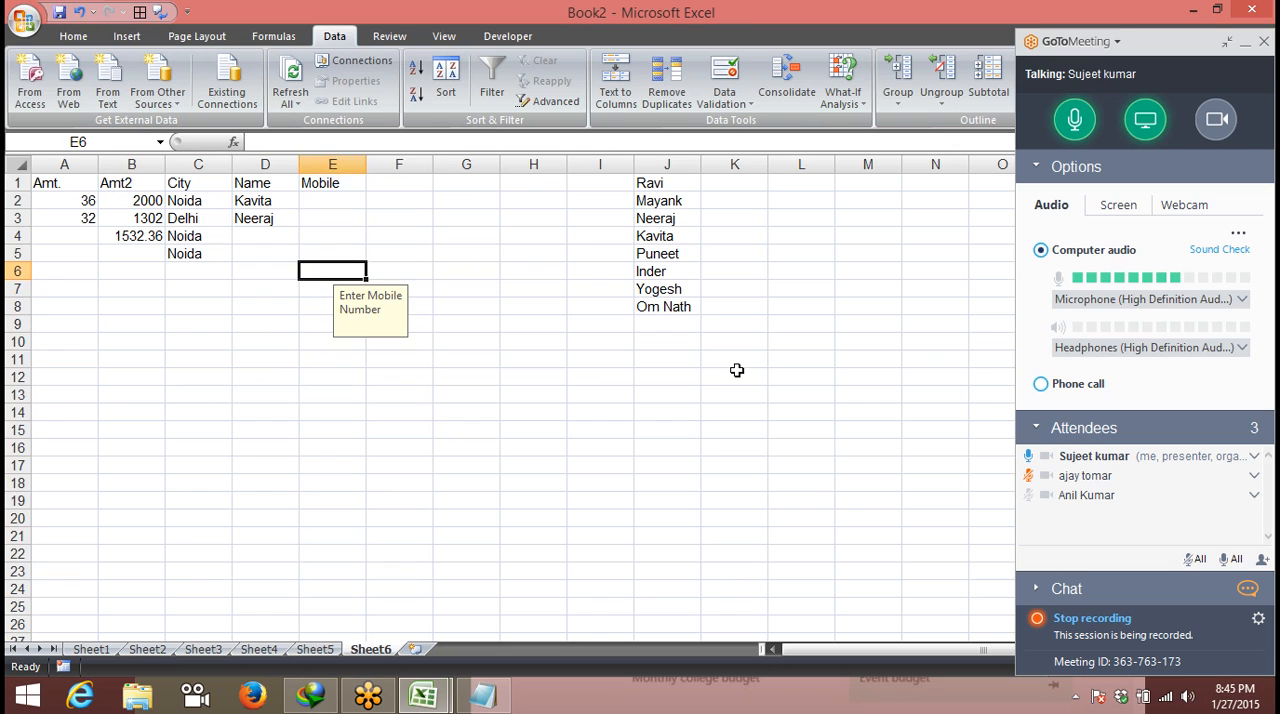
key("Up")
key("Up")
key("Up")
key("Up")
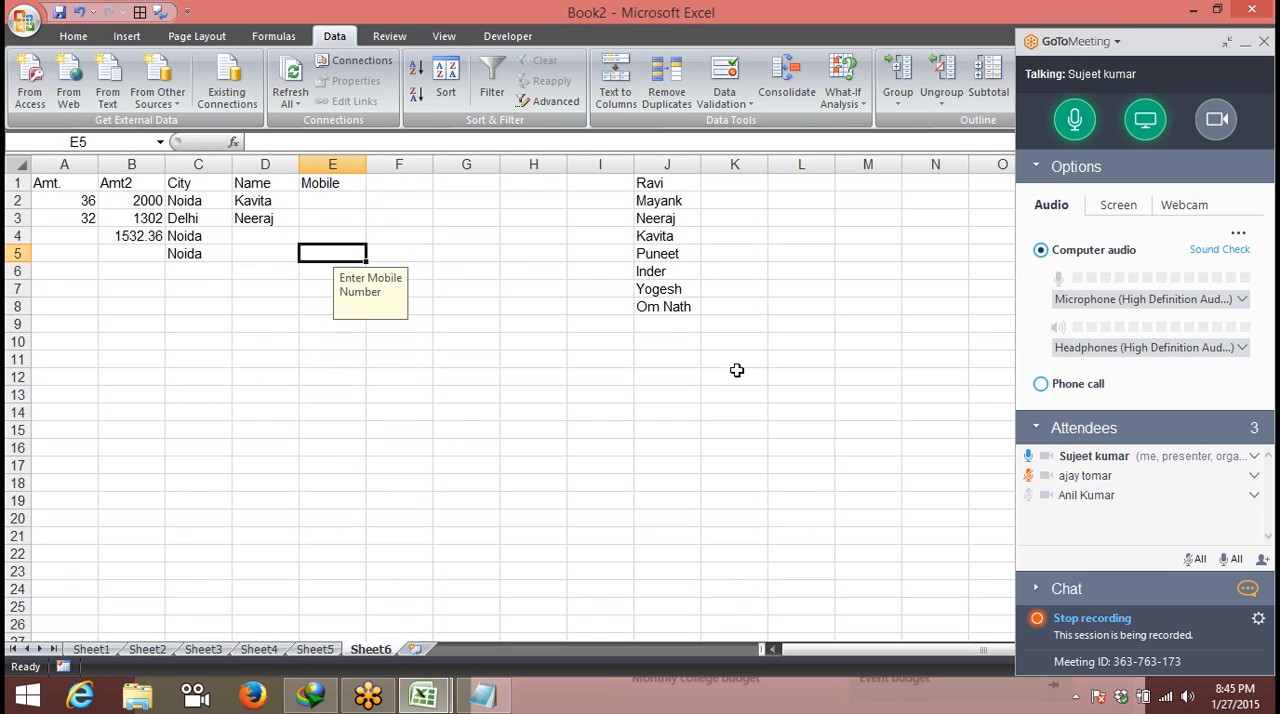
key("Down")
key("Down")
key("Down")
key("Down")
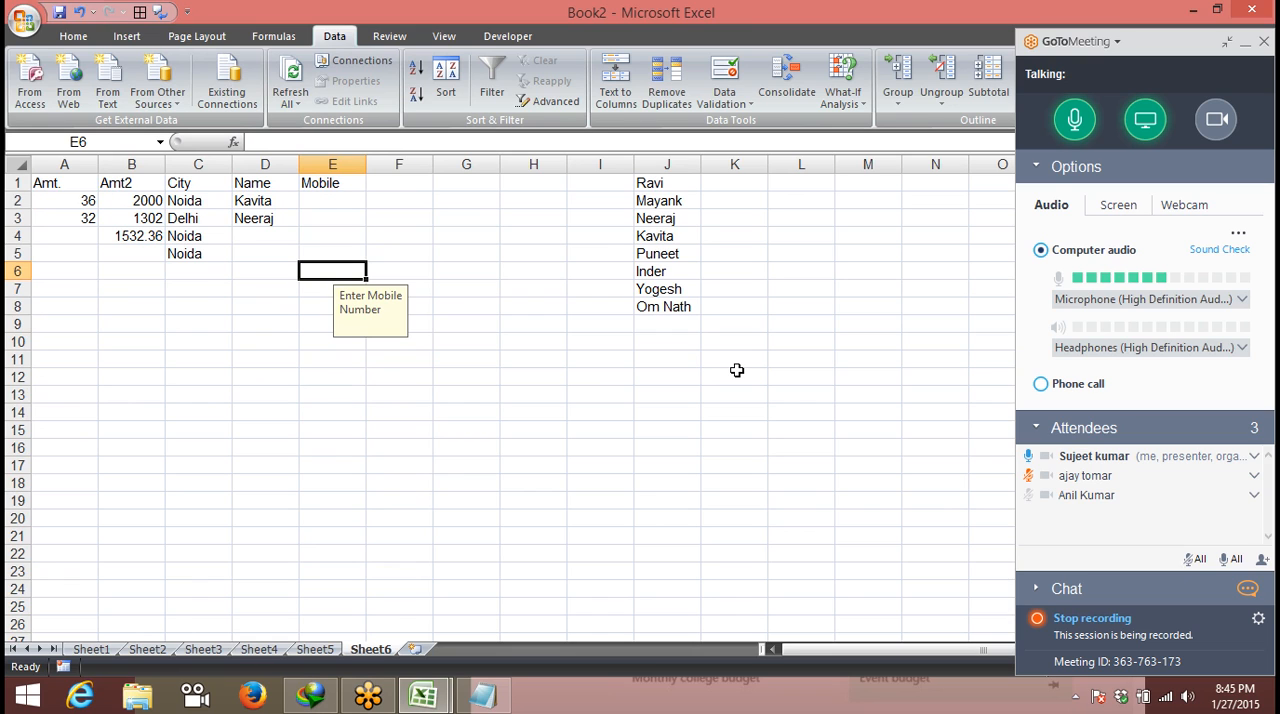
key("Up")
key("Up")
key("Up")
key("Up")
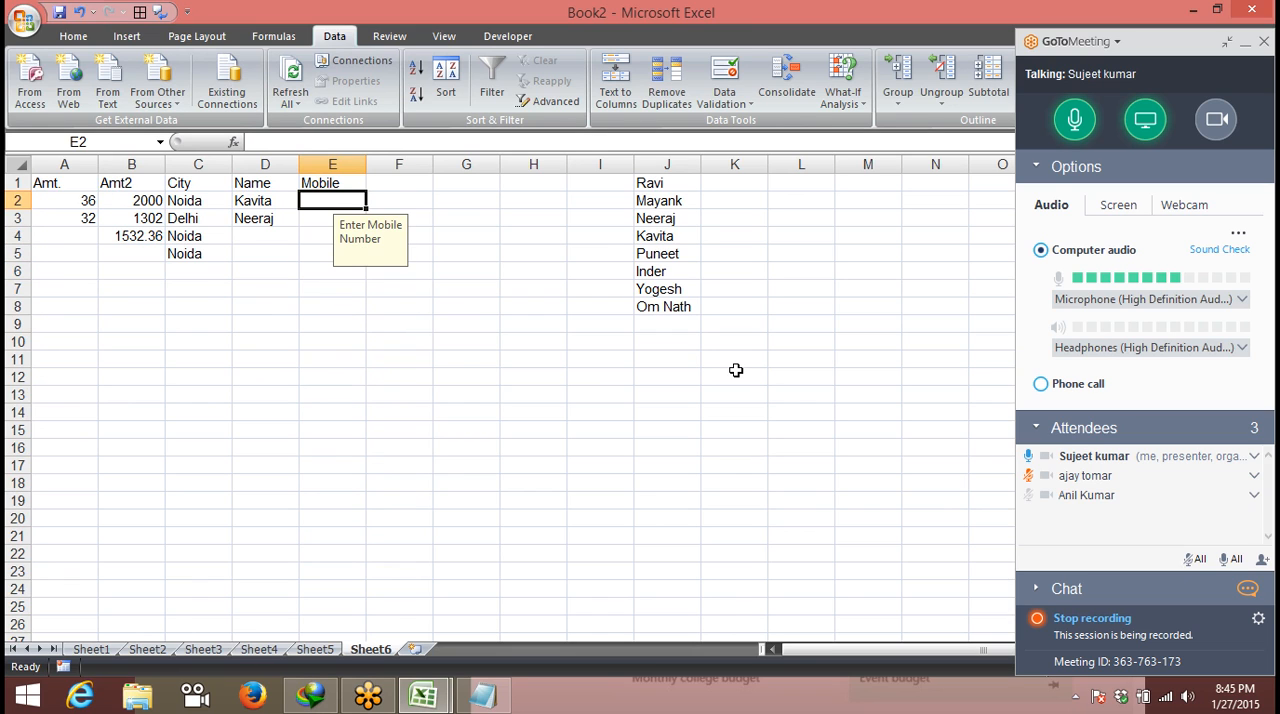
type("0")
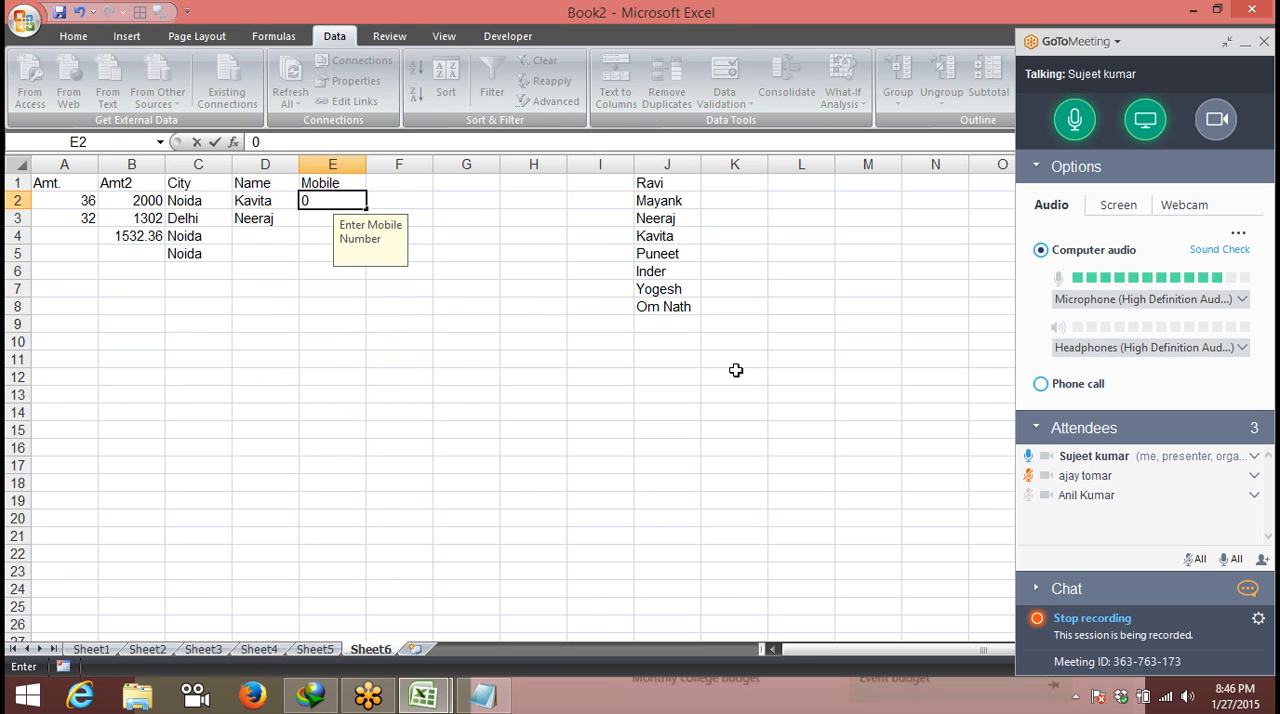
key("Escape")
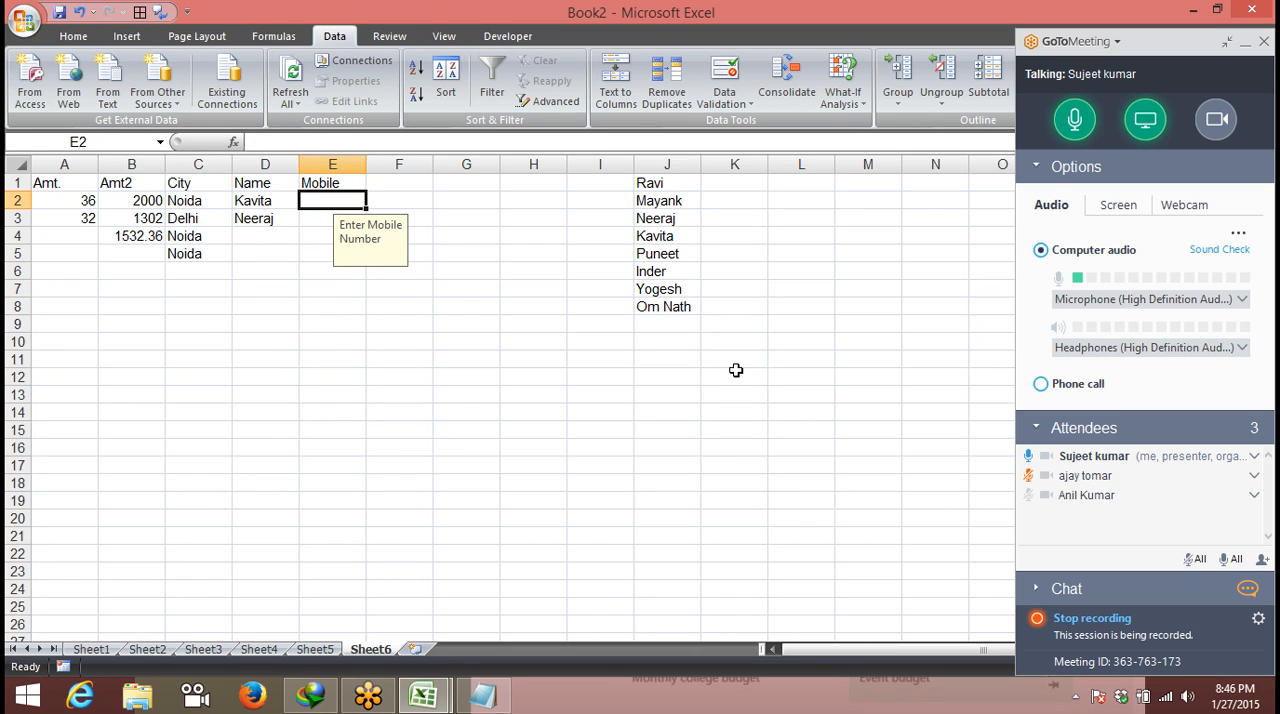
left_click(480, 204)
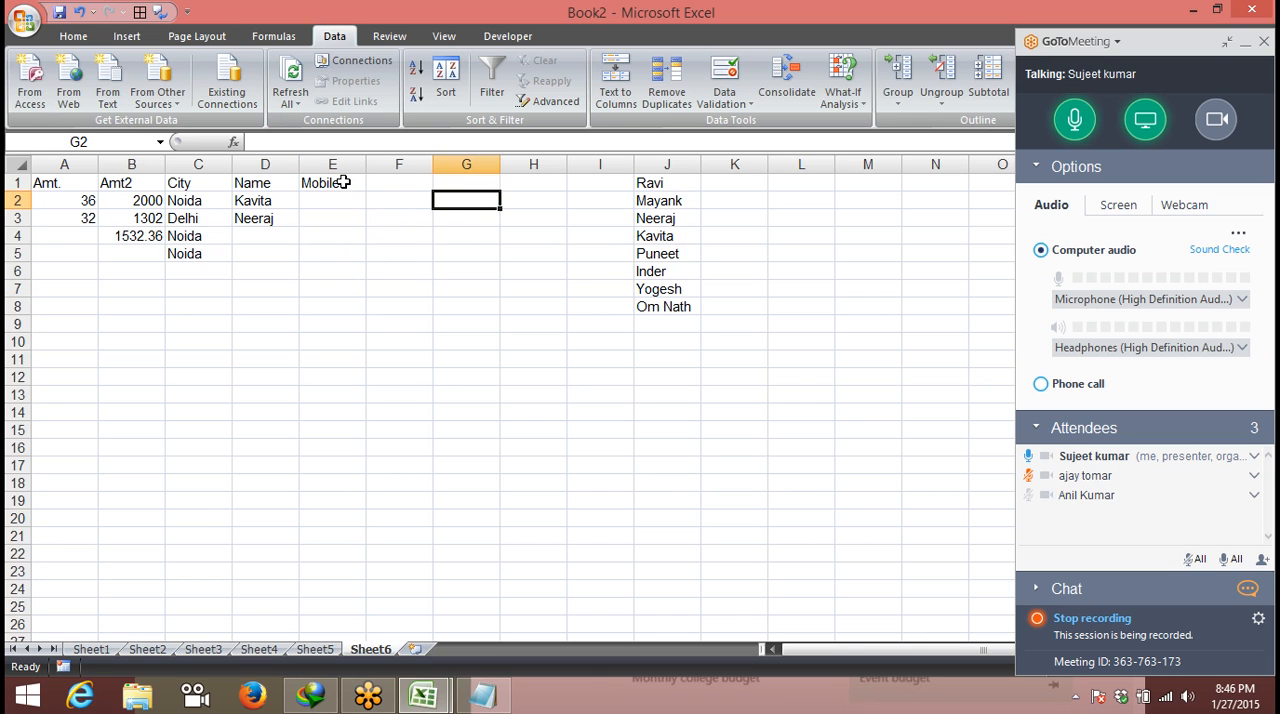
key("Left")
key("Left")
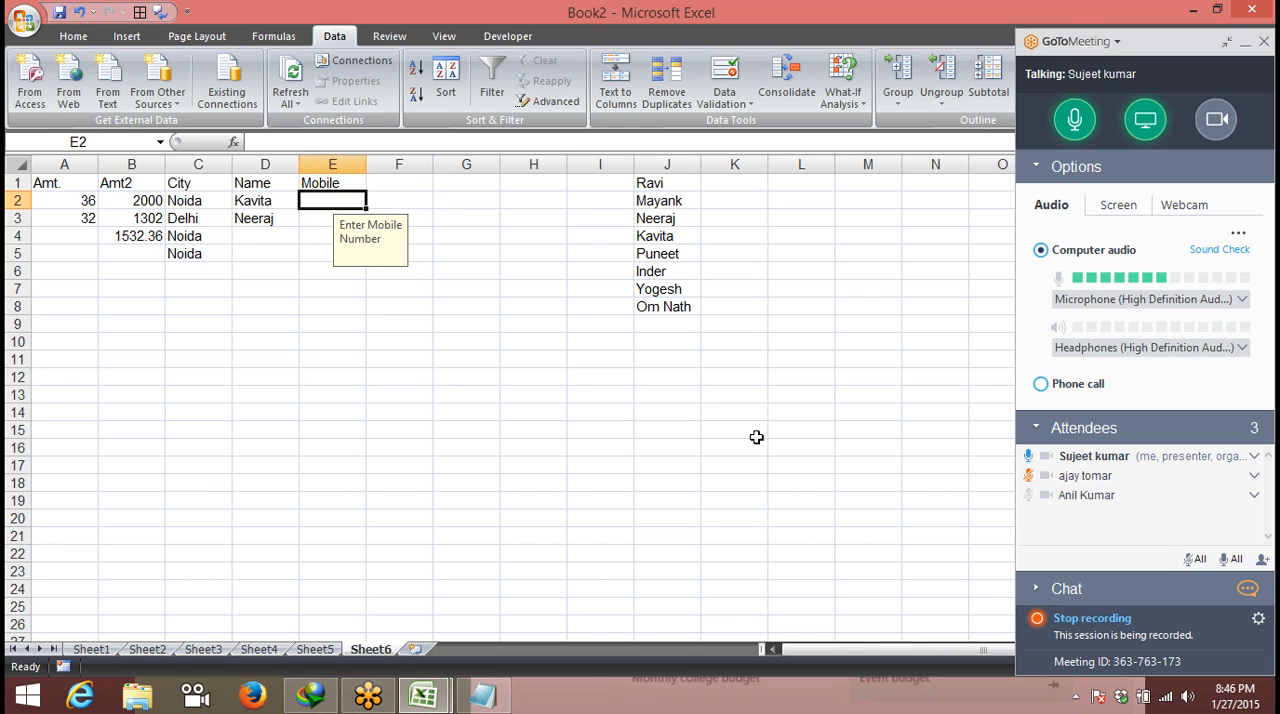
key("Right")
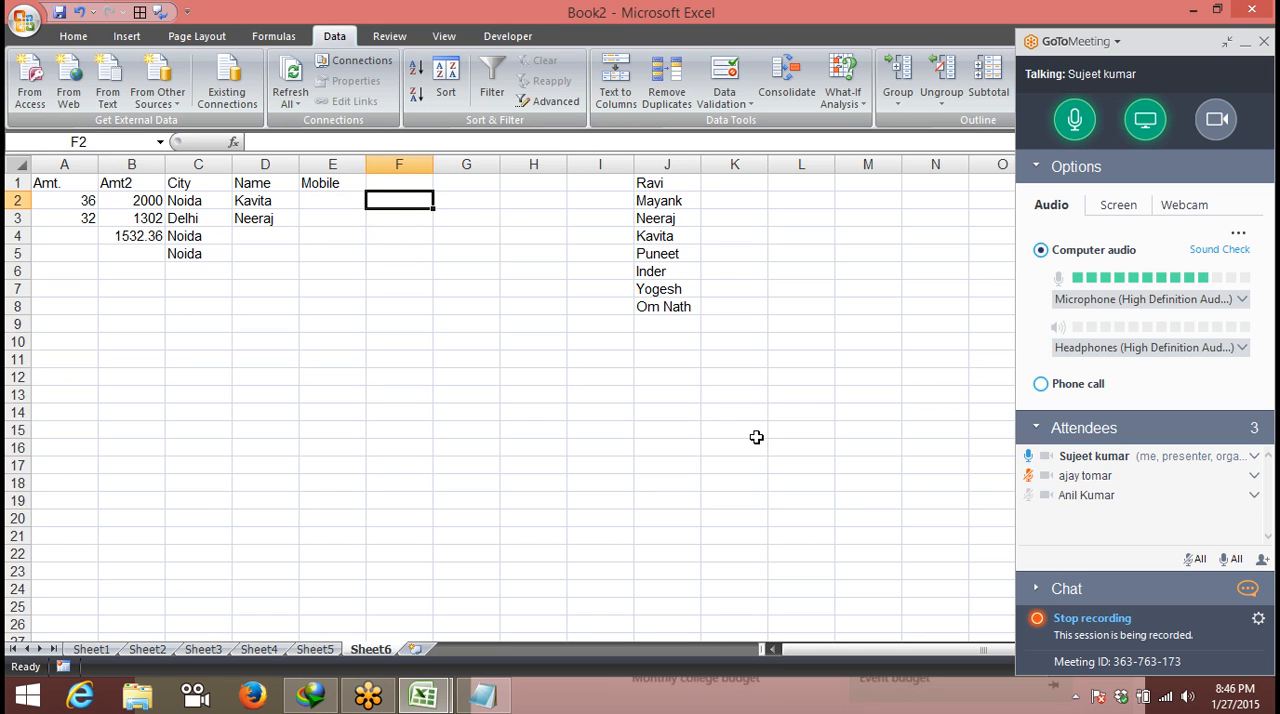
key("Left")
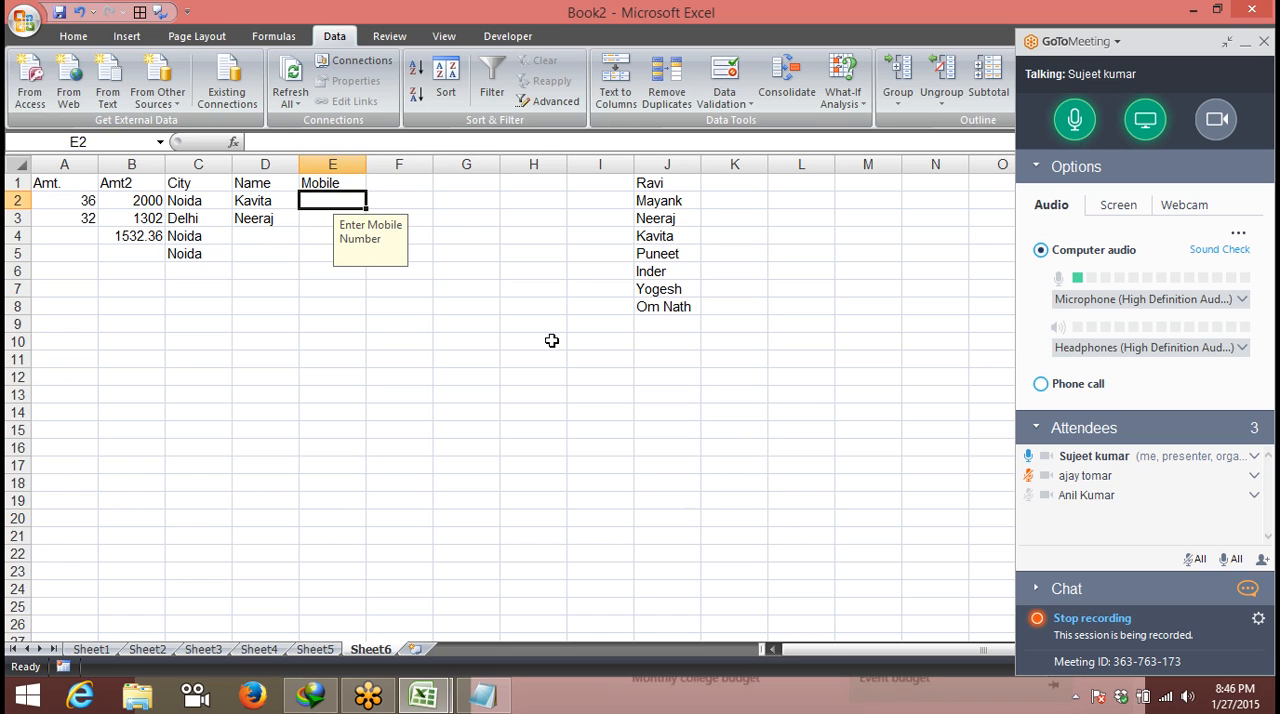
- Set the error alert title of column E's data validation to "Wrong Mobile Number"
left_click(335, 164)
left_click(710, 110)
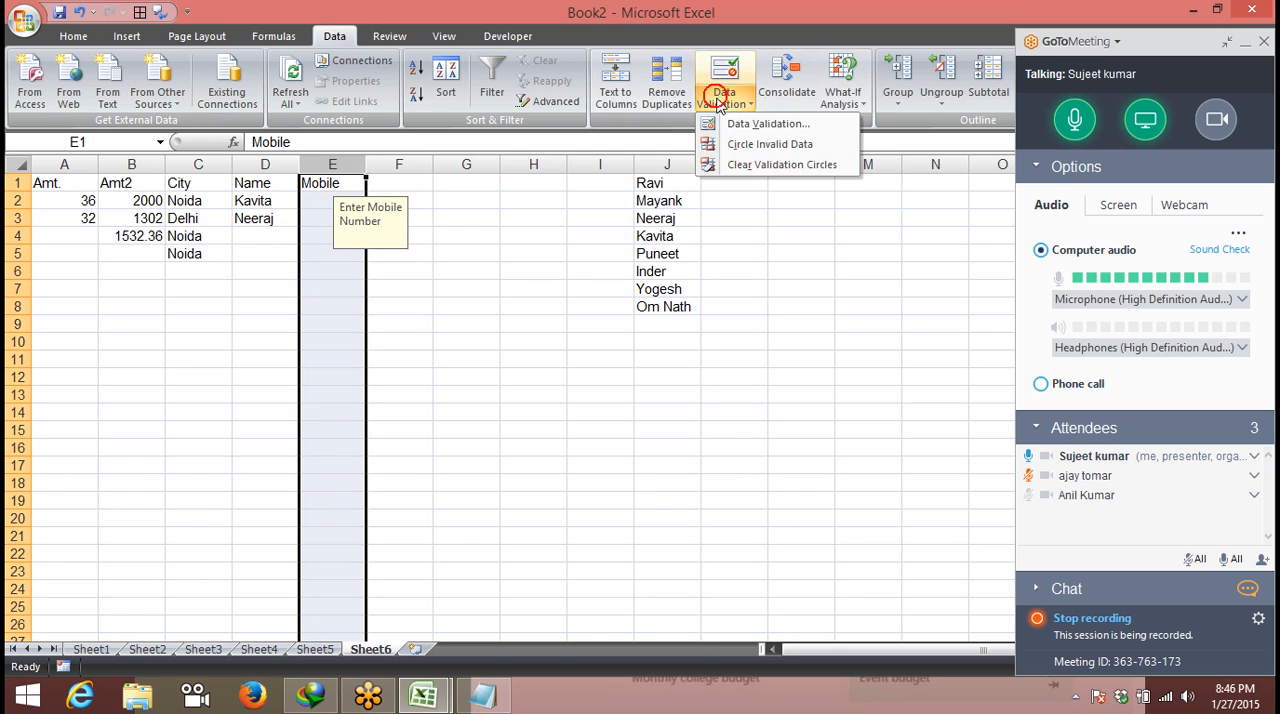
left_click(760, 123)
left_click(283, 101)
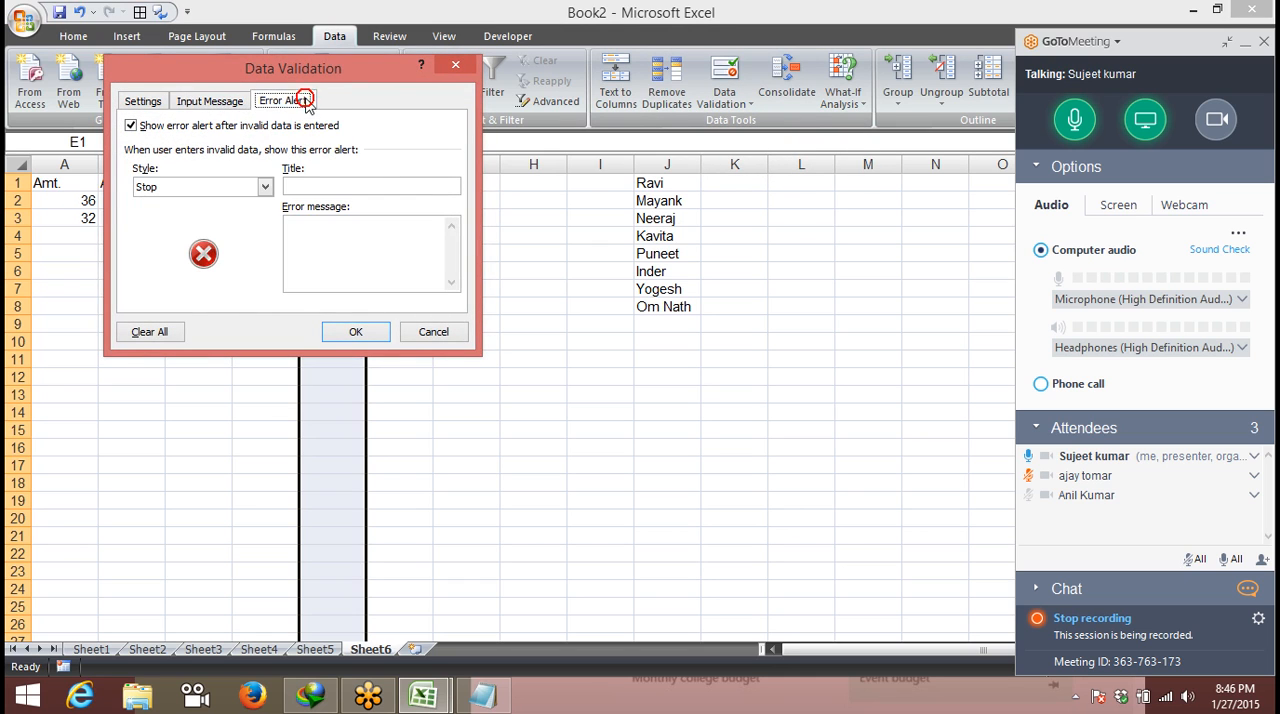
left_click_drag(310, 68, 698, 143)
left_click(708, 259)
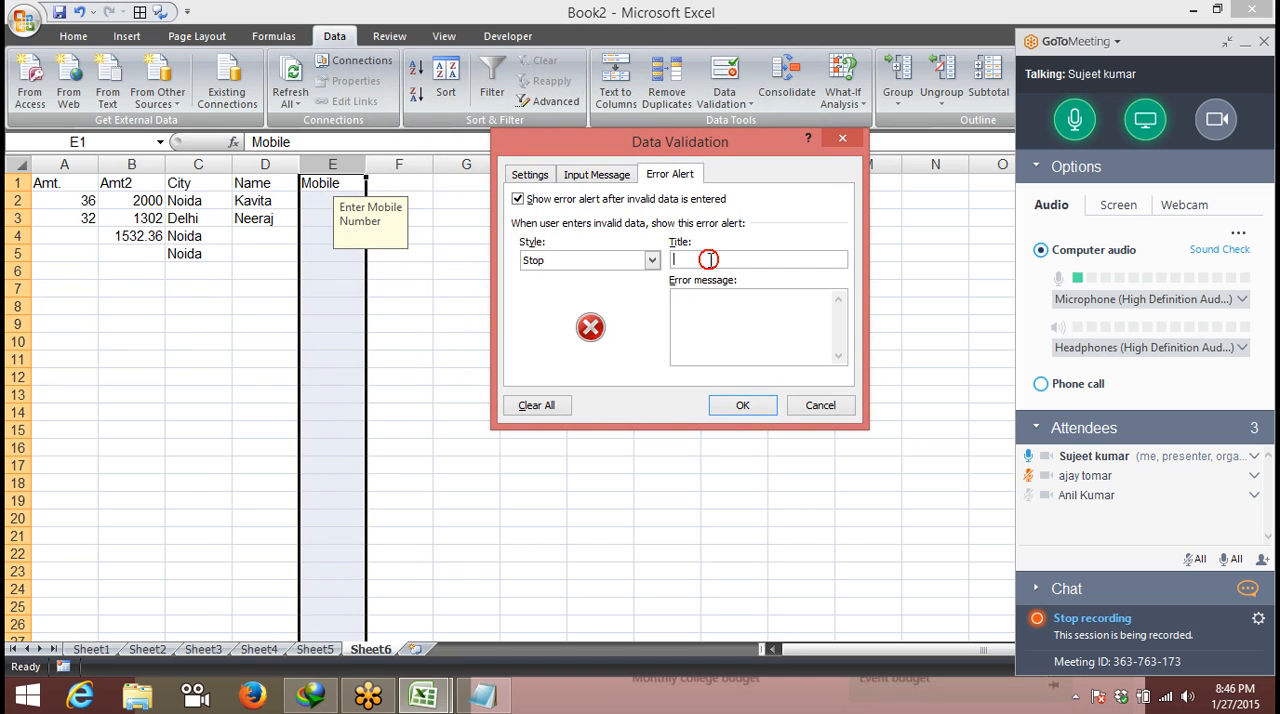
type("Wr")
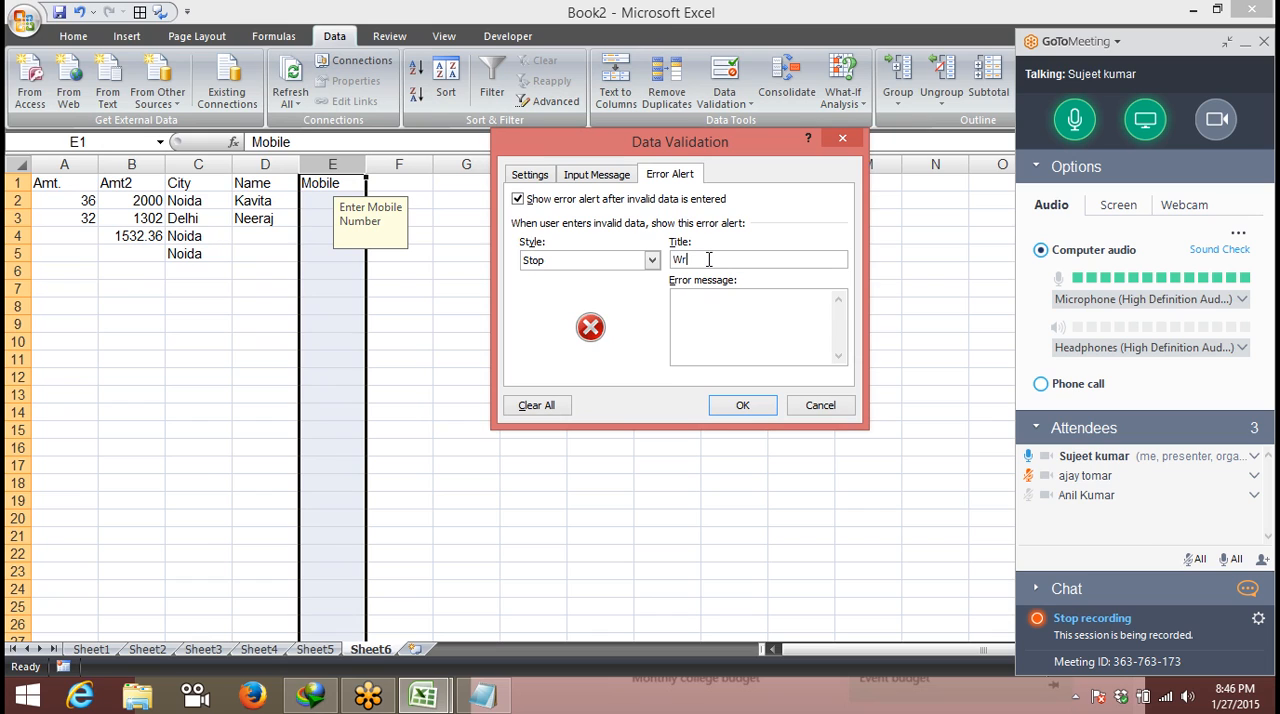
type("ong Mo")
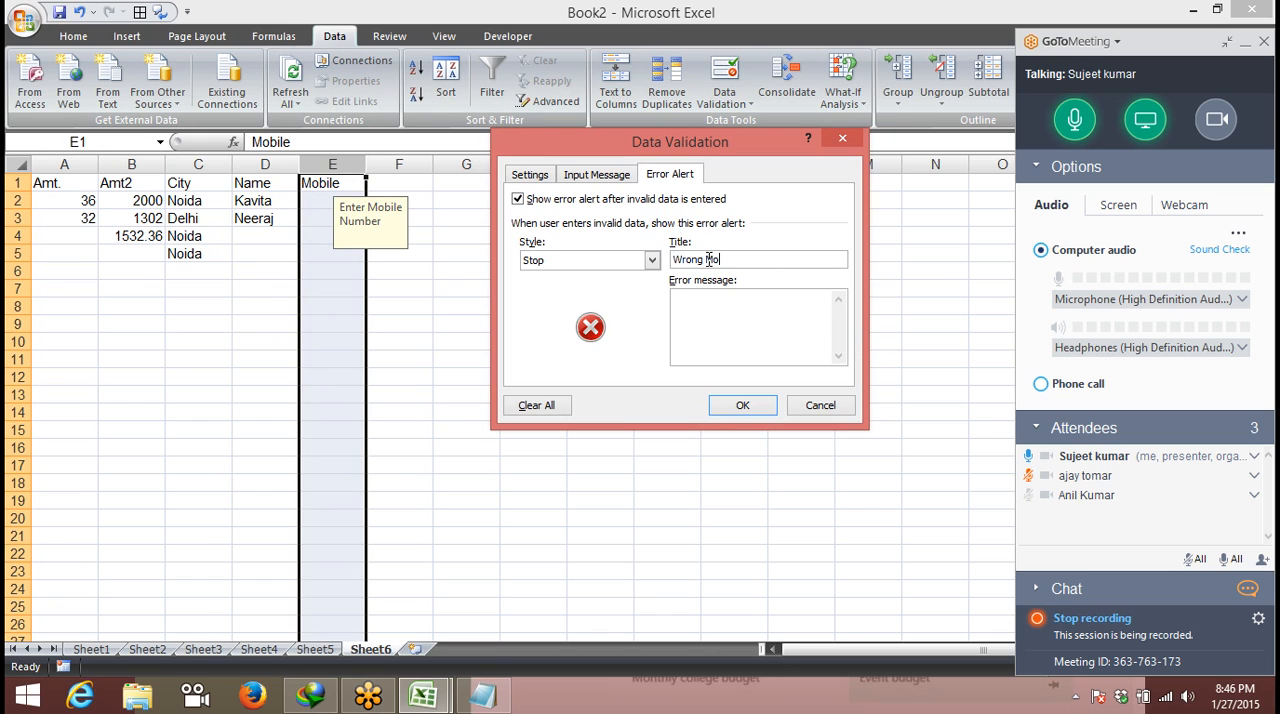
type("bile Nu")
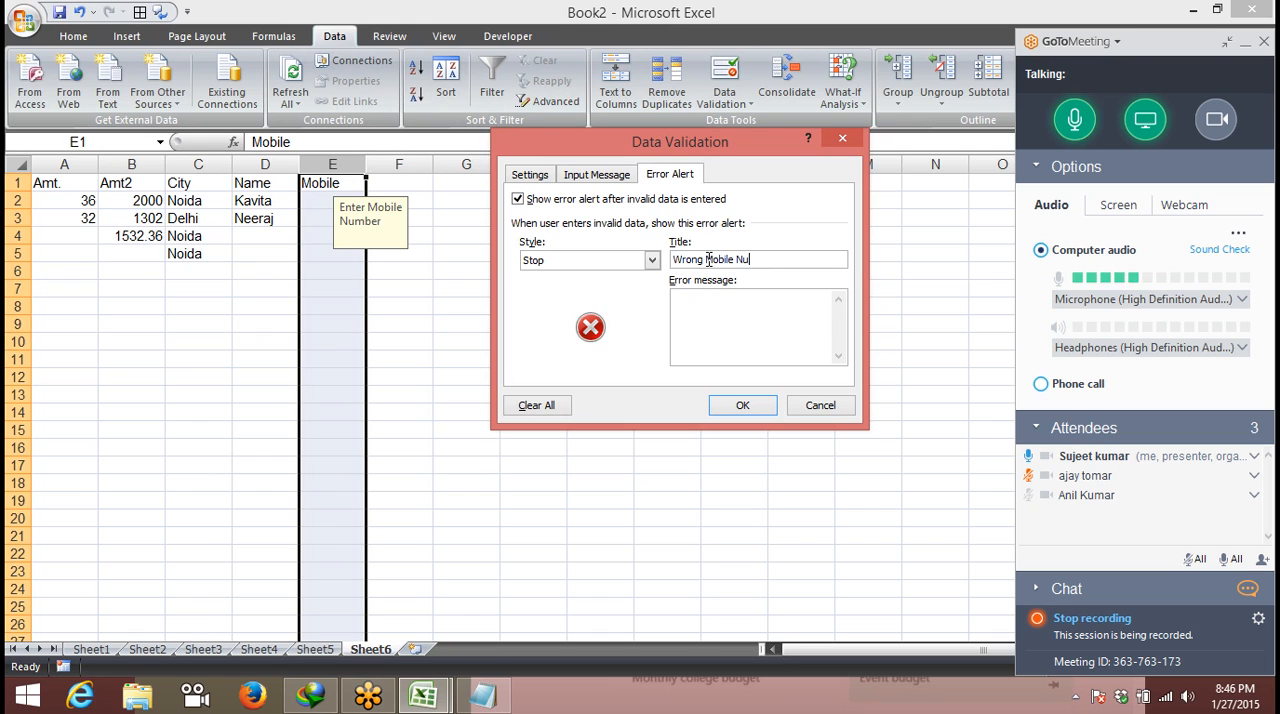
type("mber")
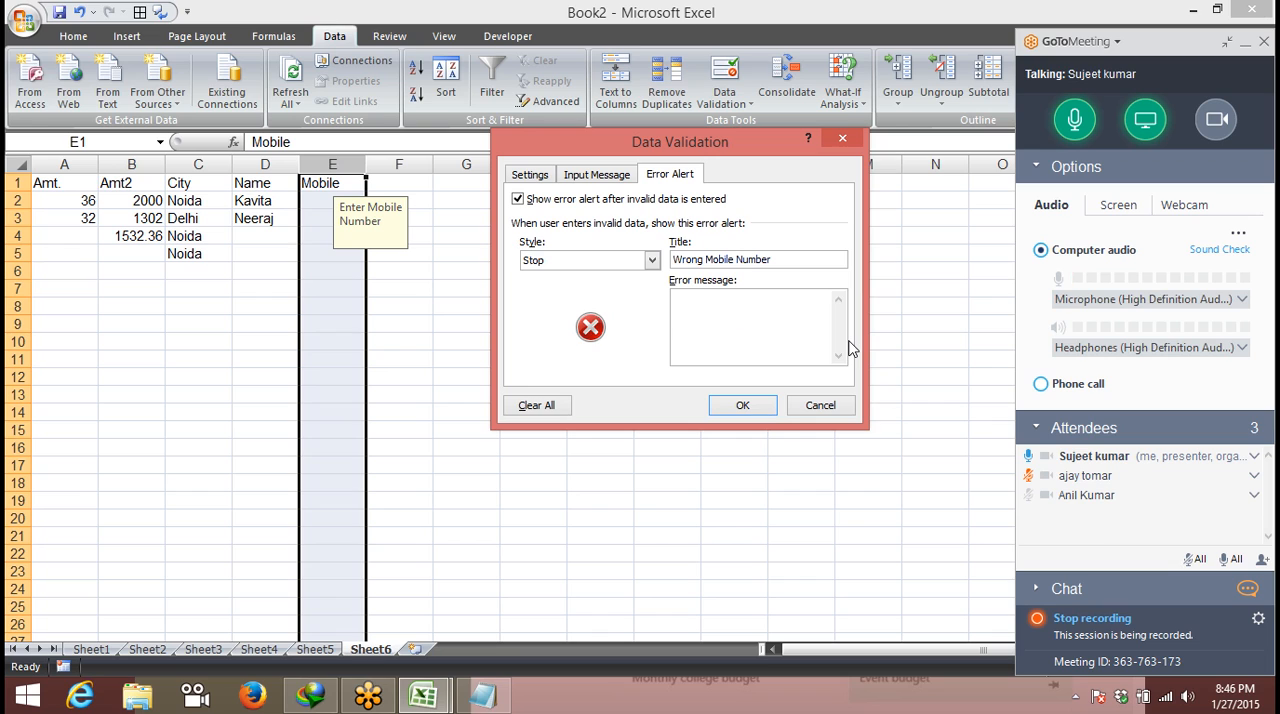
- Set the error message to "Entered Mobile Number is Wrong Please Check and Re-Enter" and apply the validation to column E
type("tered")
type(" Mon")
type("b")
type("ile Numbe")
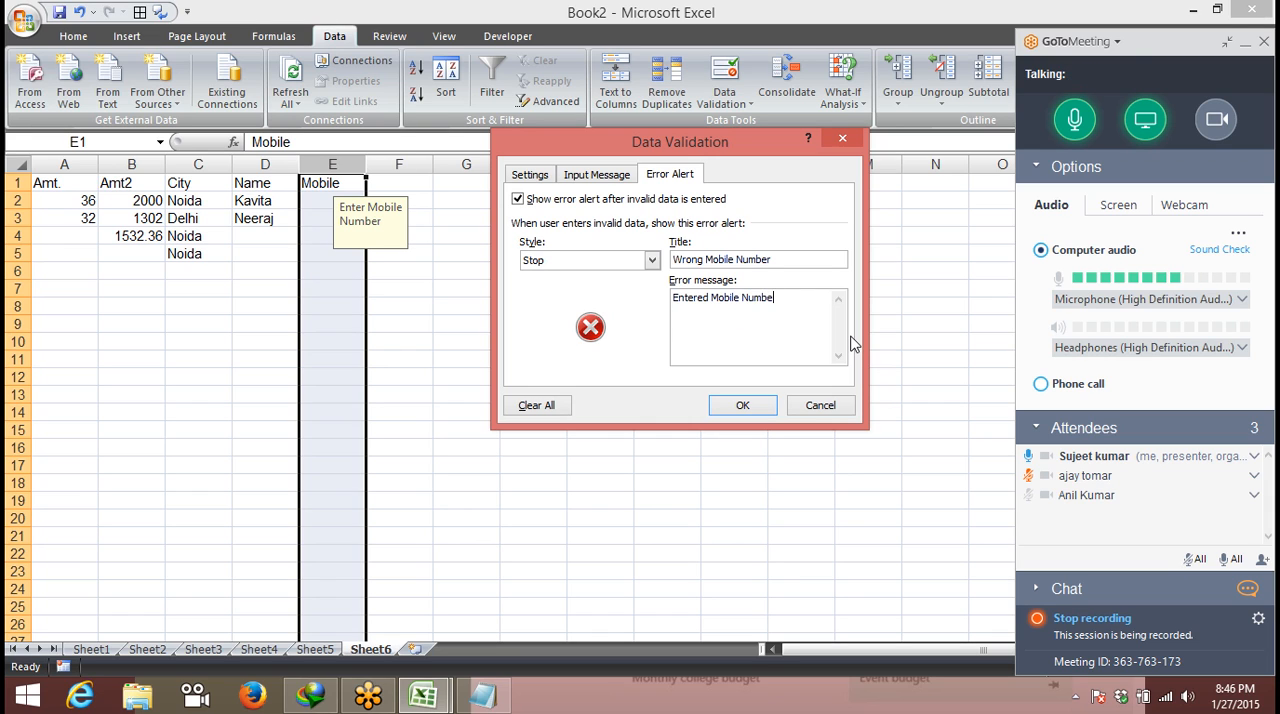
type("r is W")
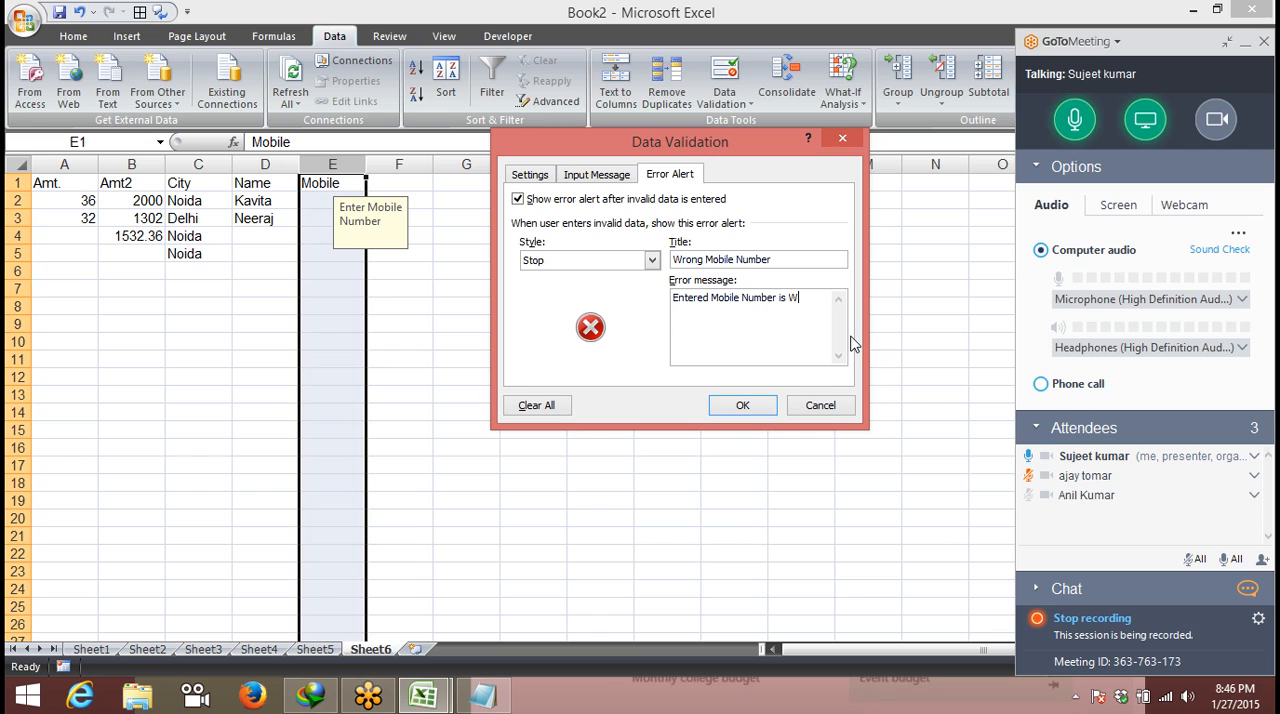
type("rong Ple")
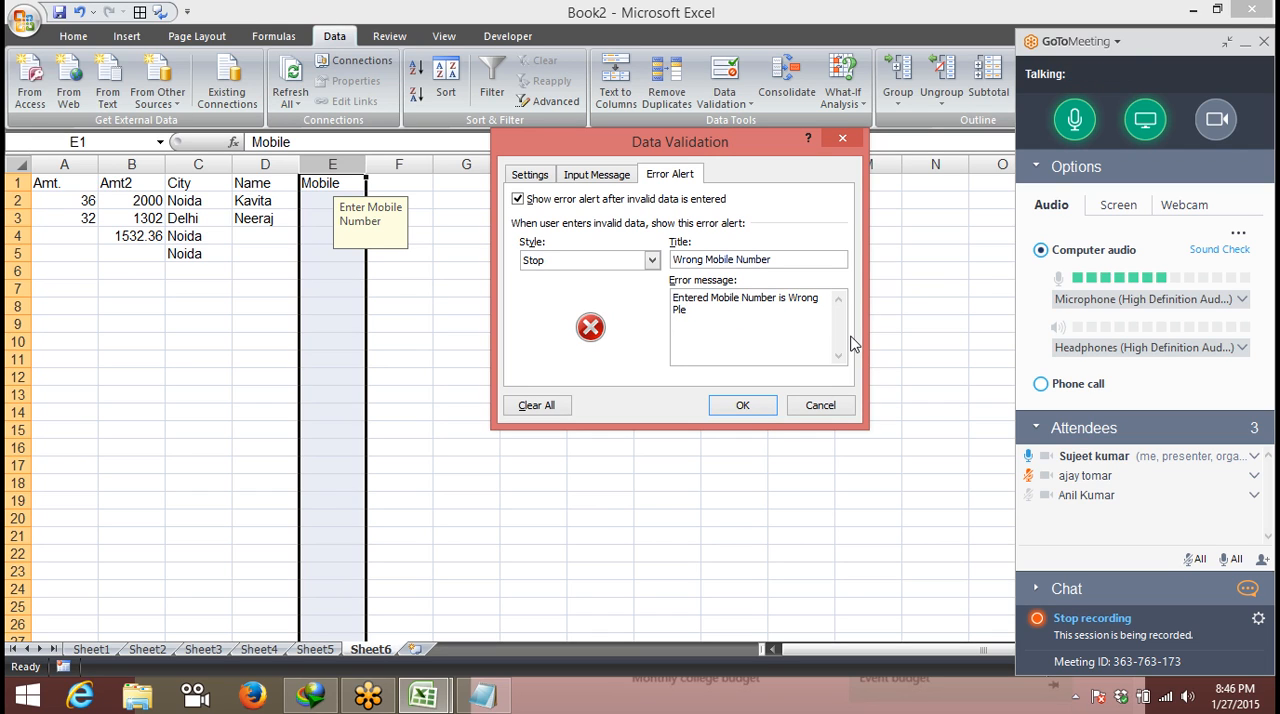
type("ase Check and Re-Enter")
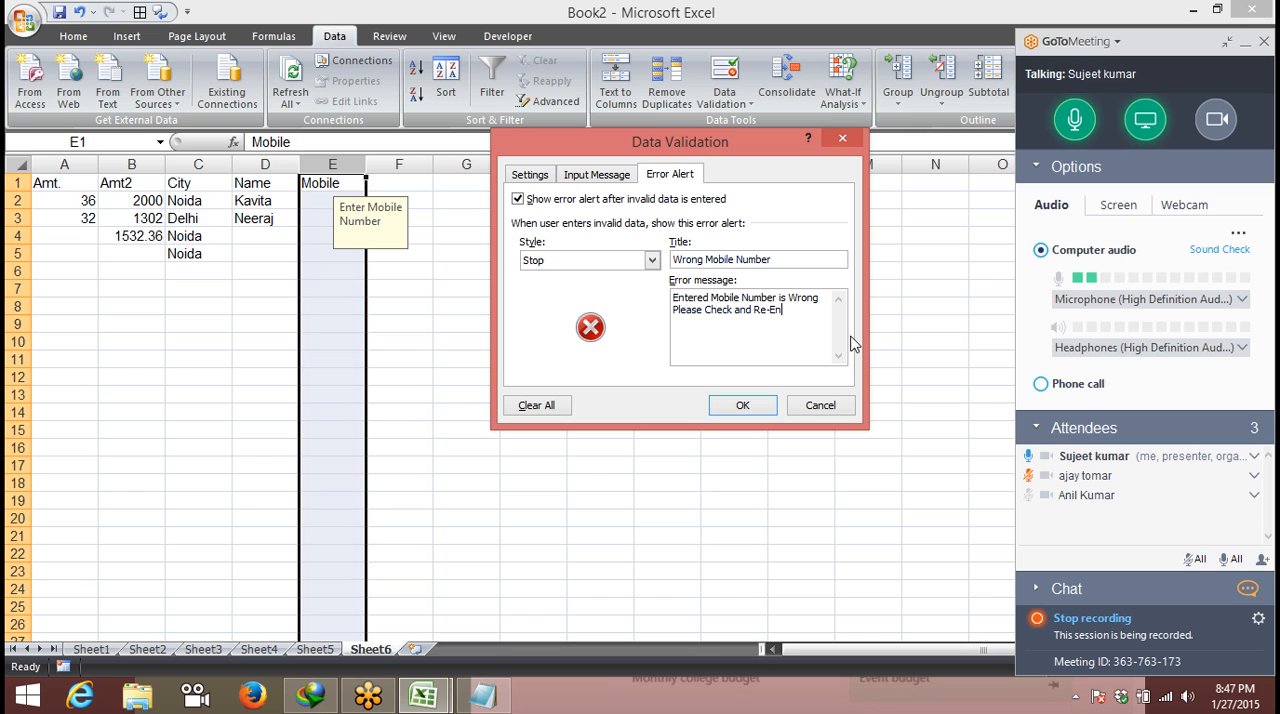
left_click(742, 405)
- Try to enter the six-digit value 464655 in cell E2 to test the custom error alert
left_click(322, 199)
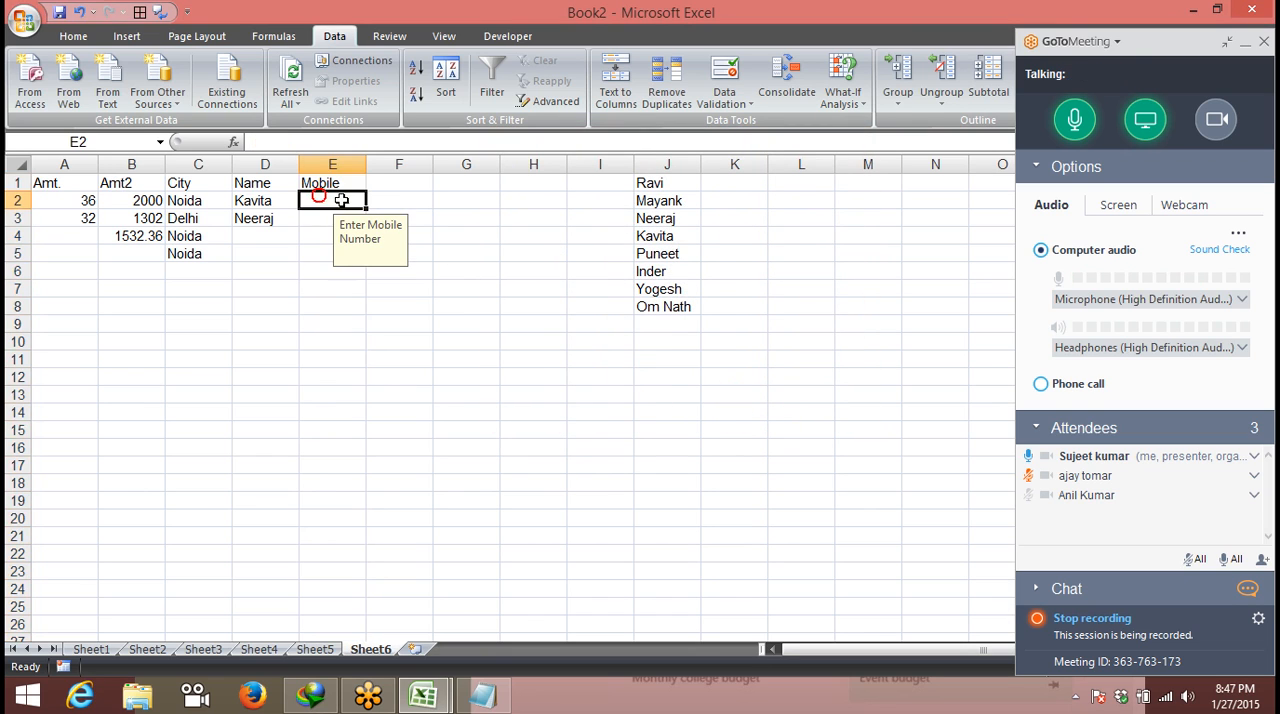
type("464655")
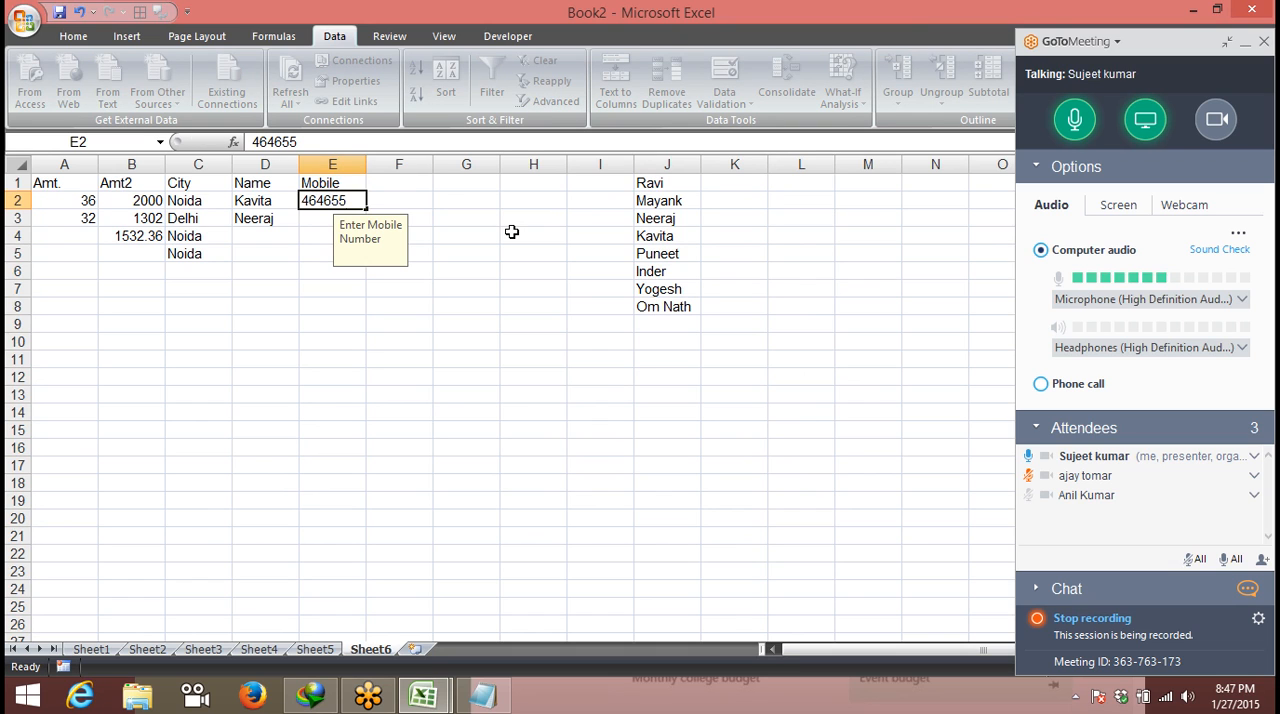
key("Return")
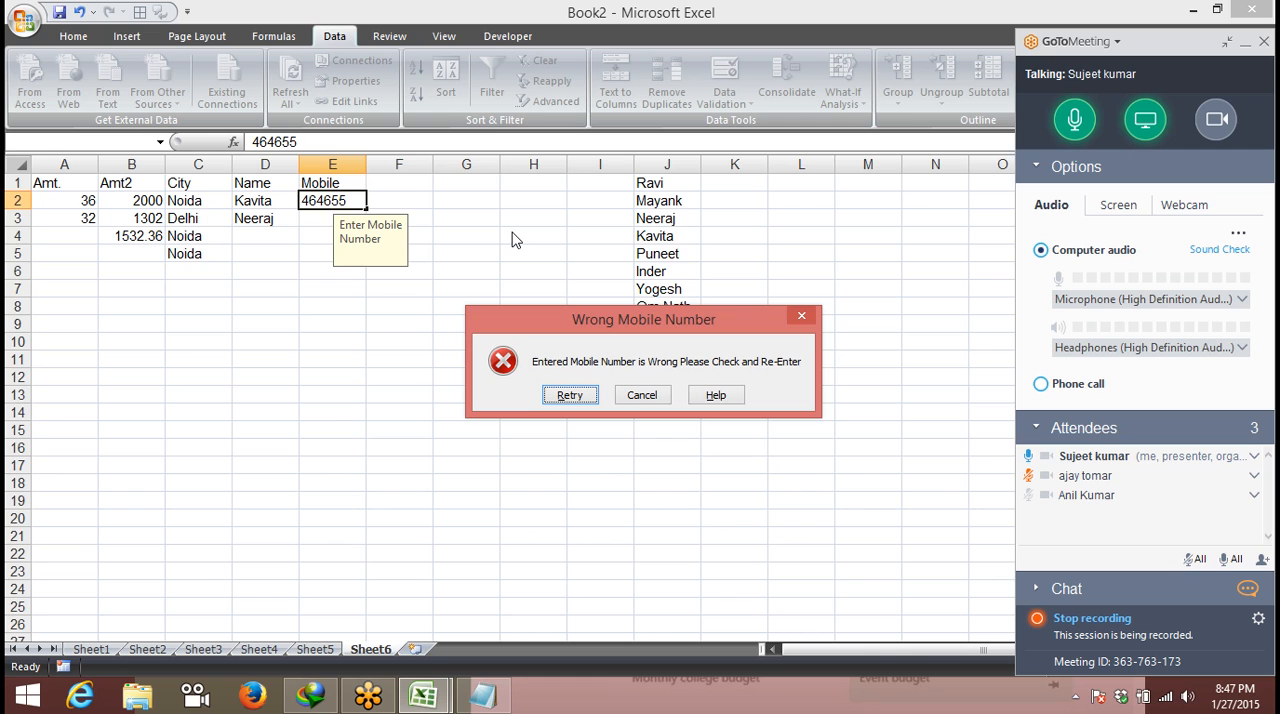
key("Escape")
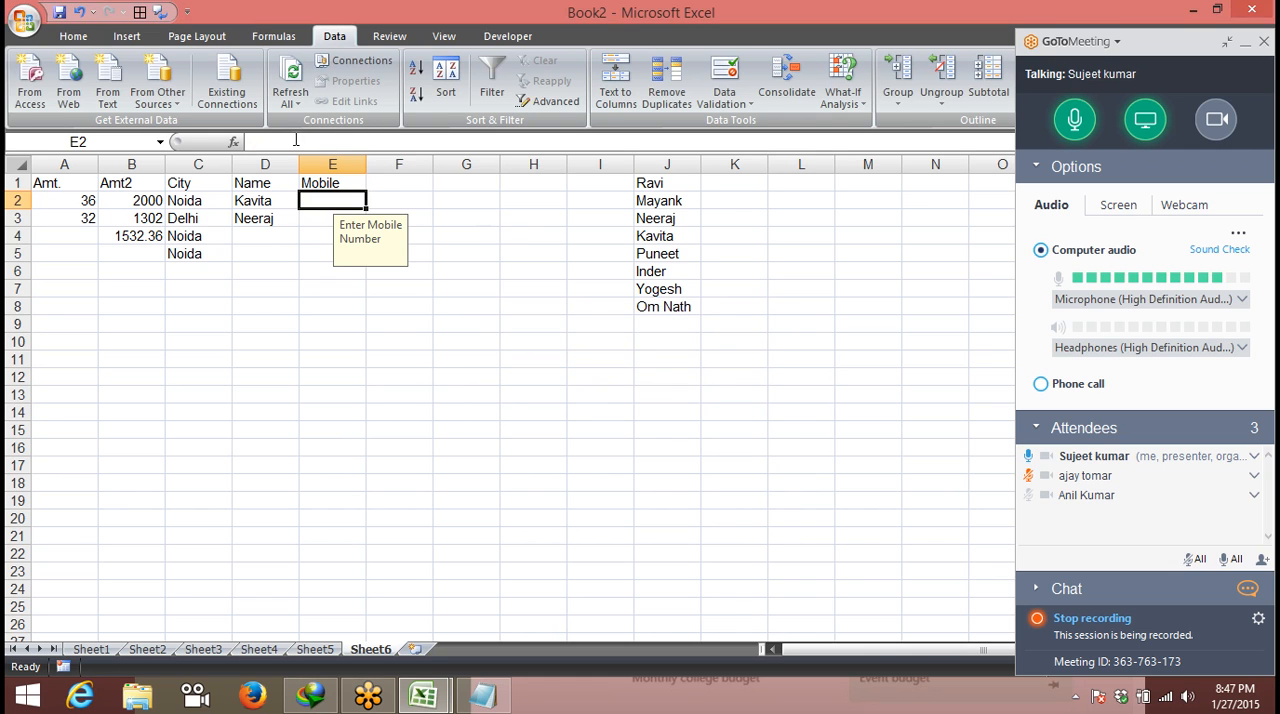
- Change the error alert style of column E's data validation to Warning
left_click(325, 160)
left_click(724, 72)
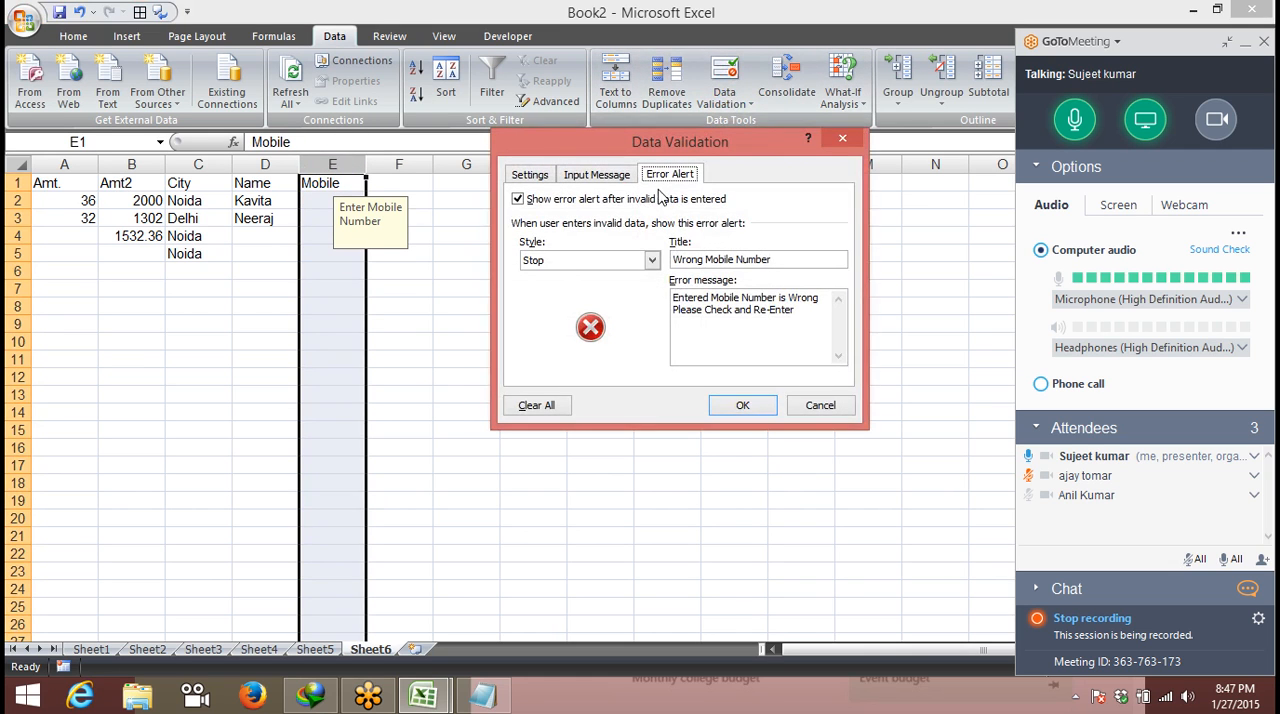
left_click(560, 263)
left_click(563, 290)
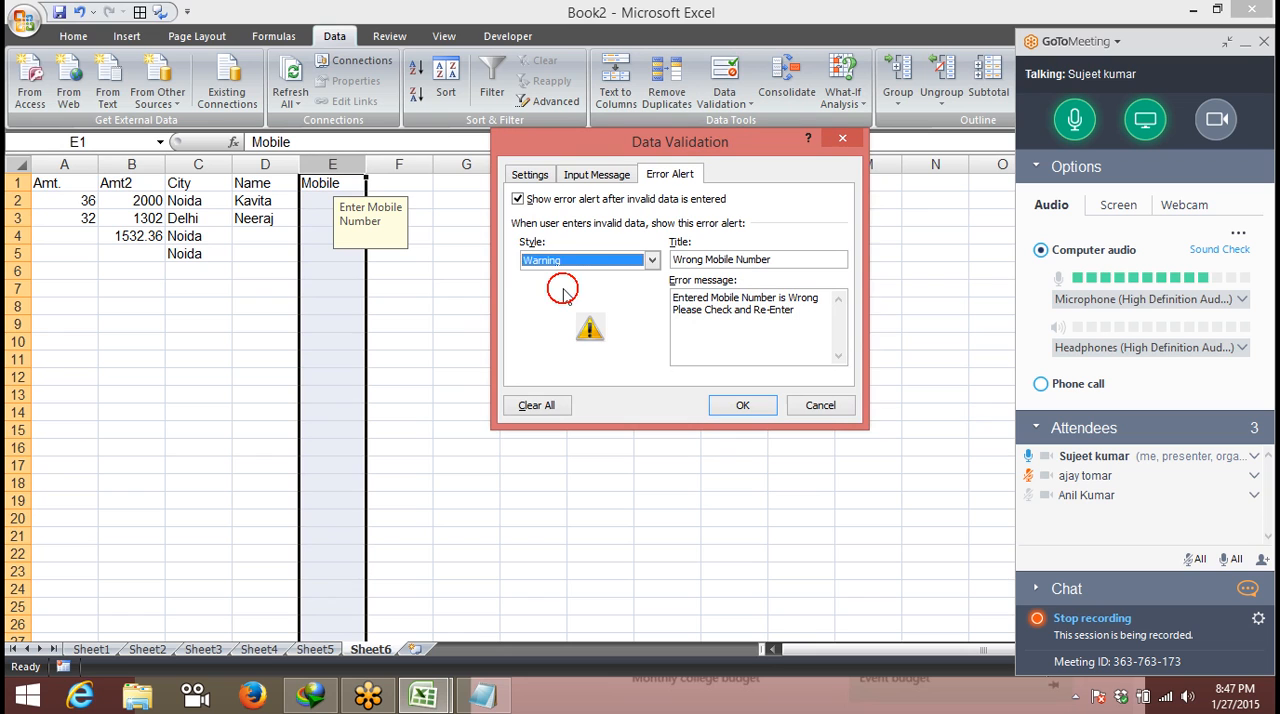
left_click(740, 405)
- Enter 346462 in cell E2 and accept it despite the custom warning
left_click(316, 203)
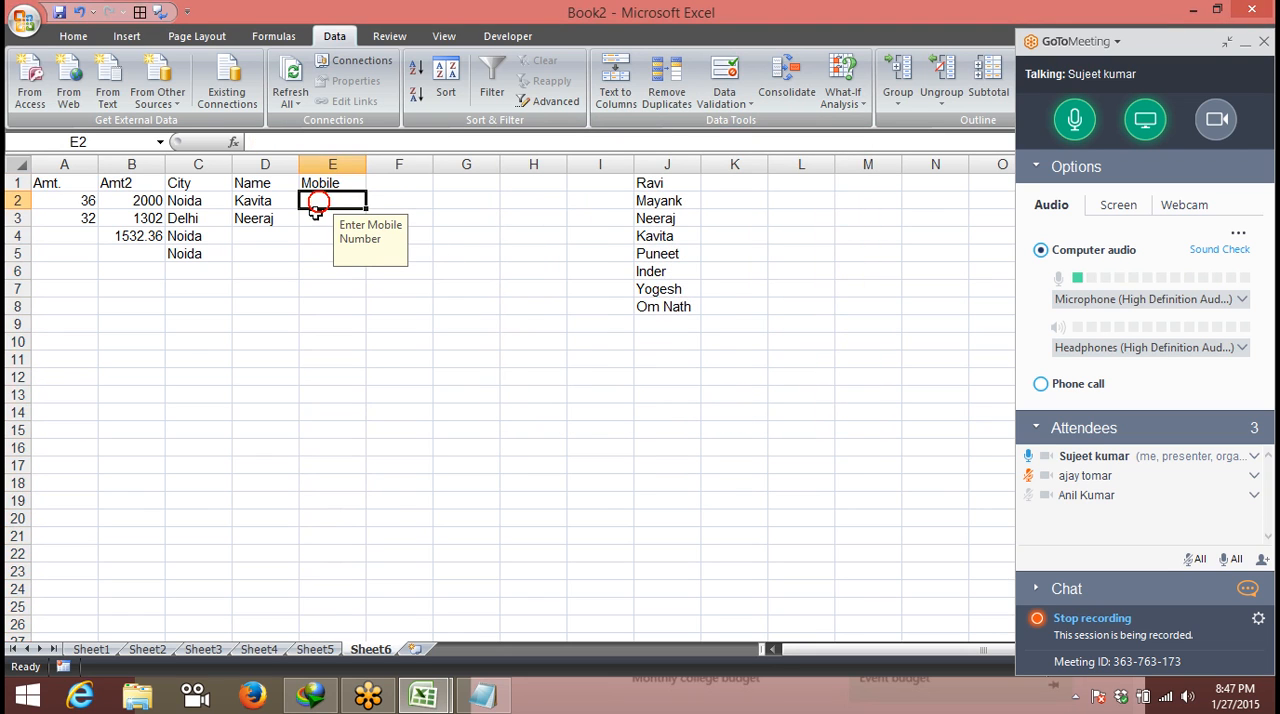
type("346462")
key("Return")
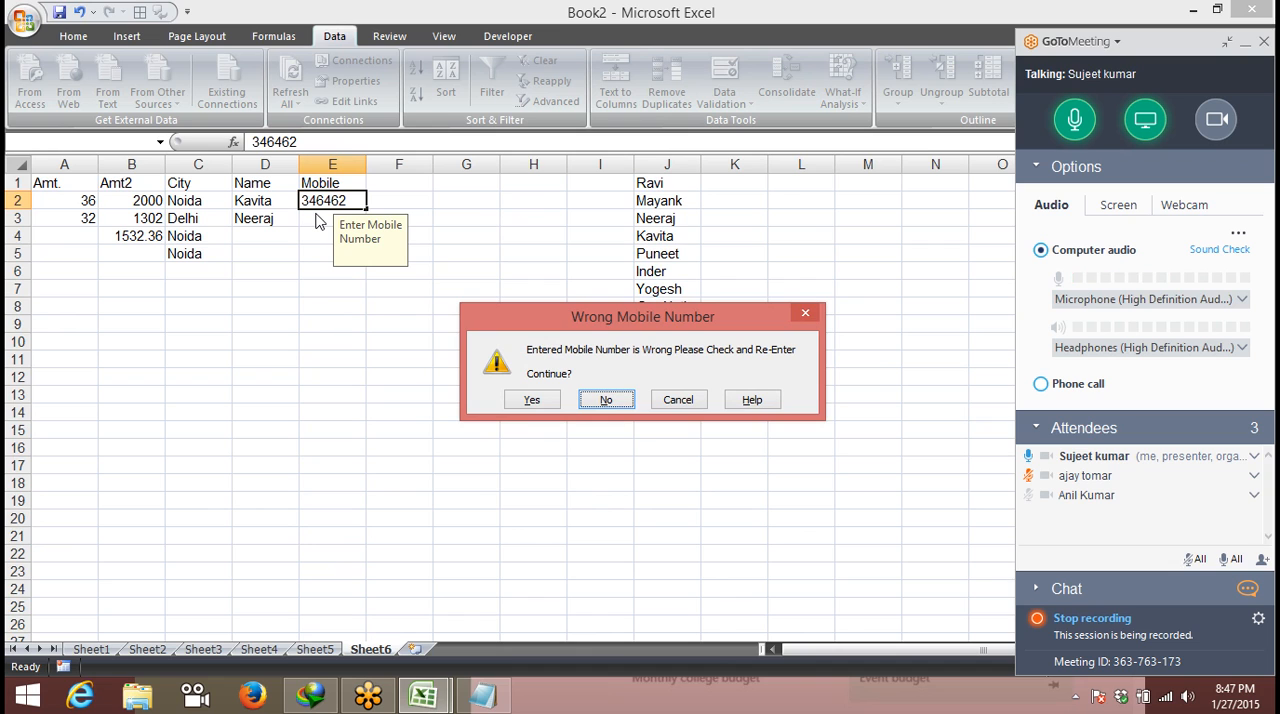
key("Left")
key("Return")
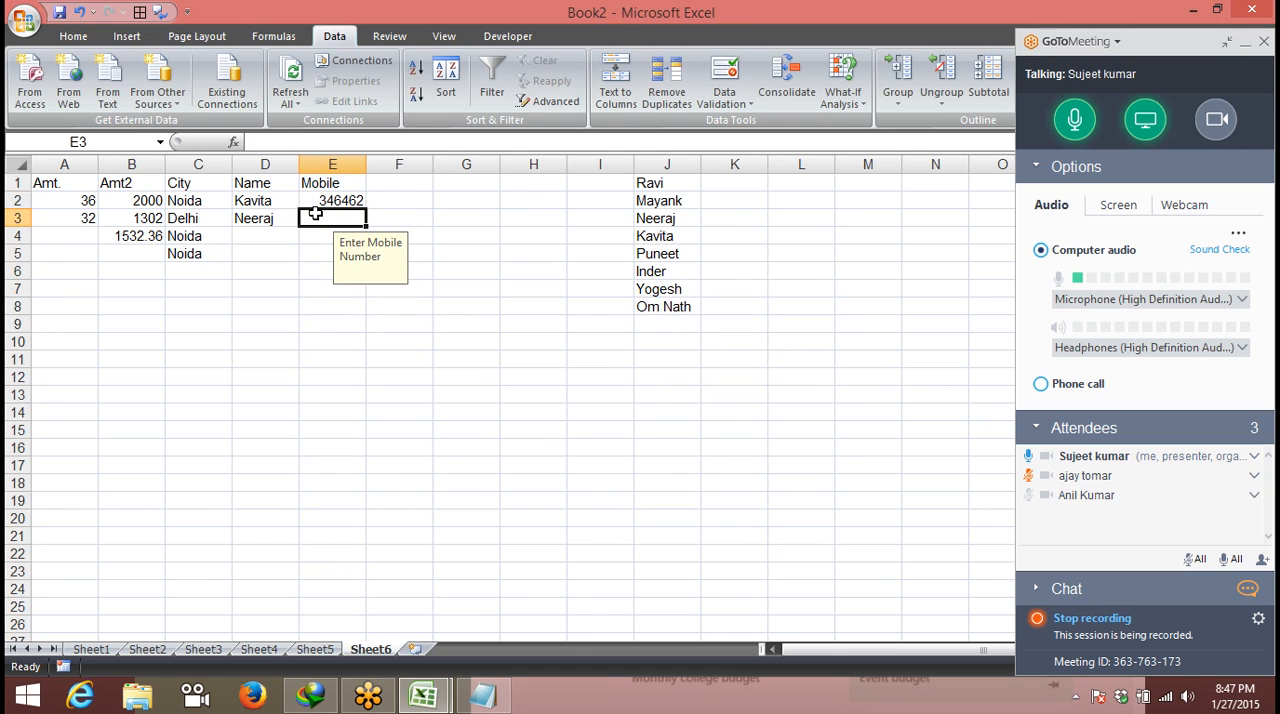
- Try to enter 6556 in cell E3, decline to continue at the custom warning, and discard the entry
type("6556")
key("Return")
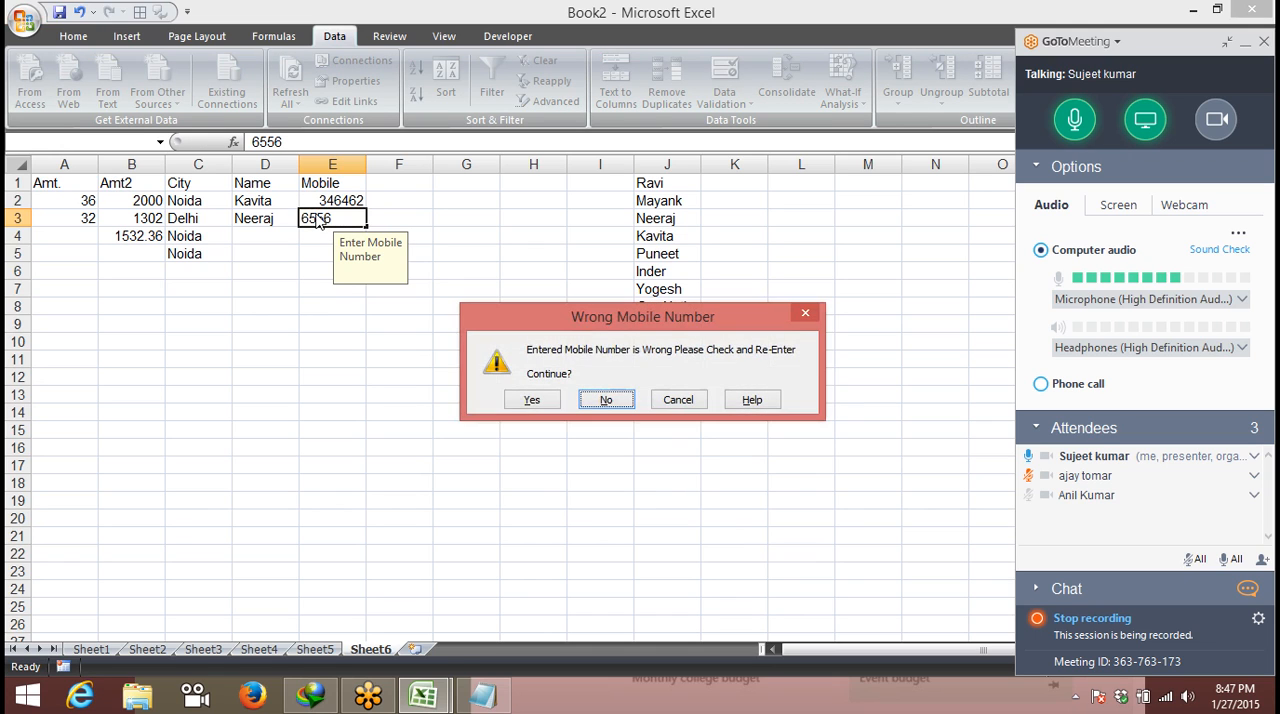
key("Return")
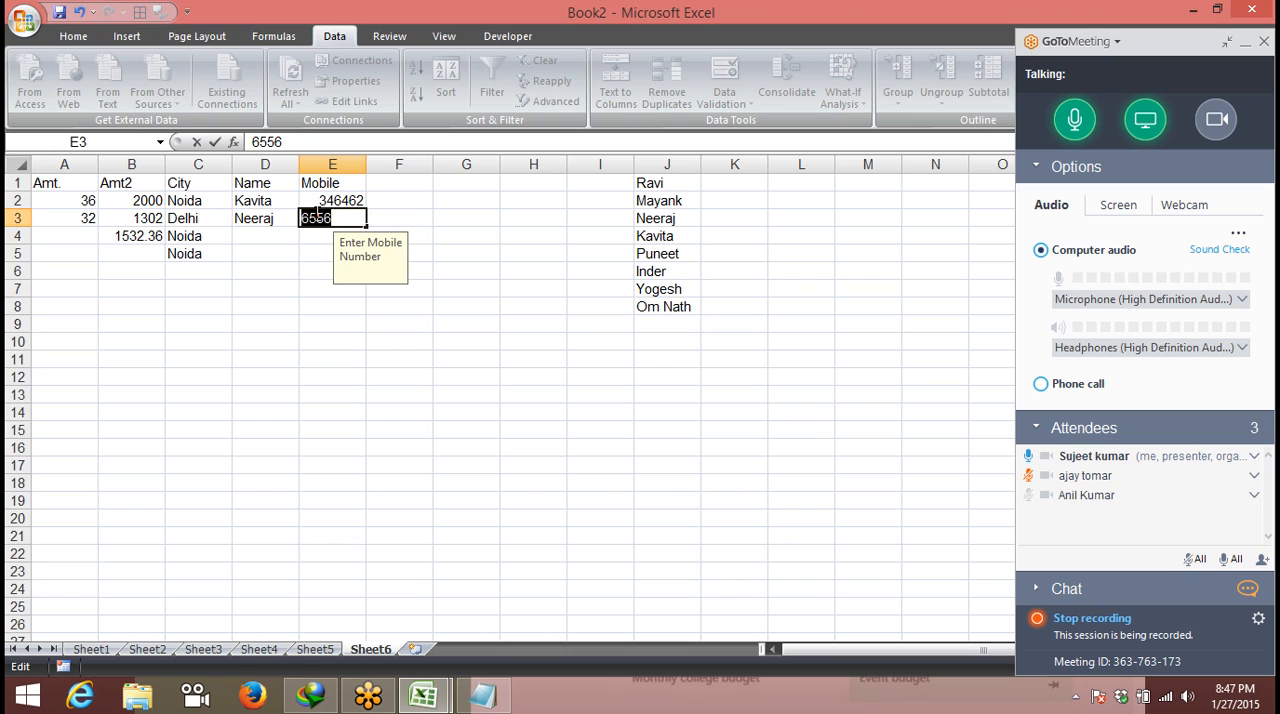
key("Escape")
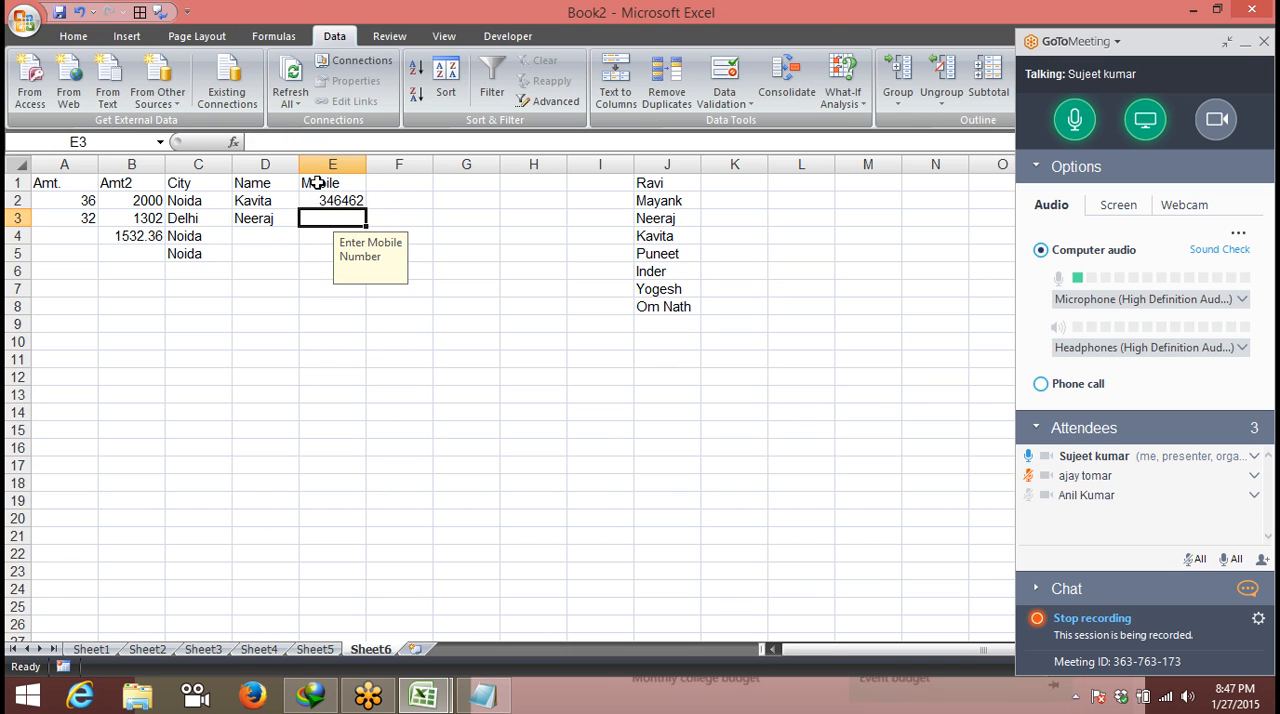
- Change the error alert style of column E's data validation to Information and apply it
left_click(318, 168)
left_click(724, 96)
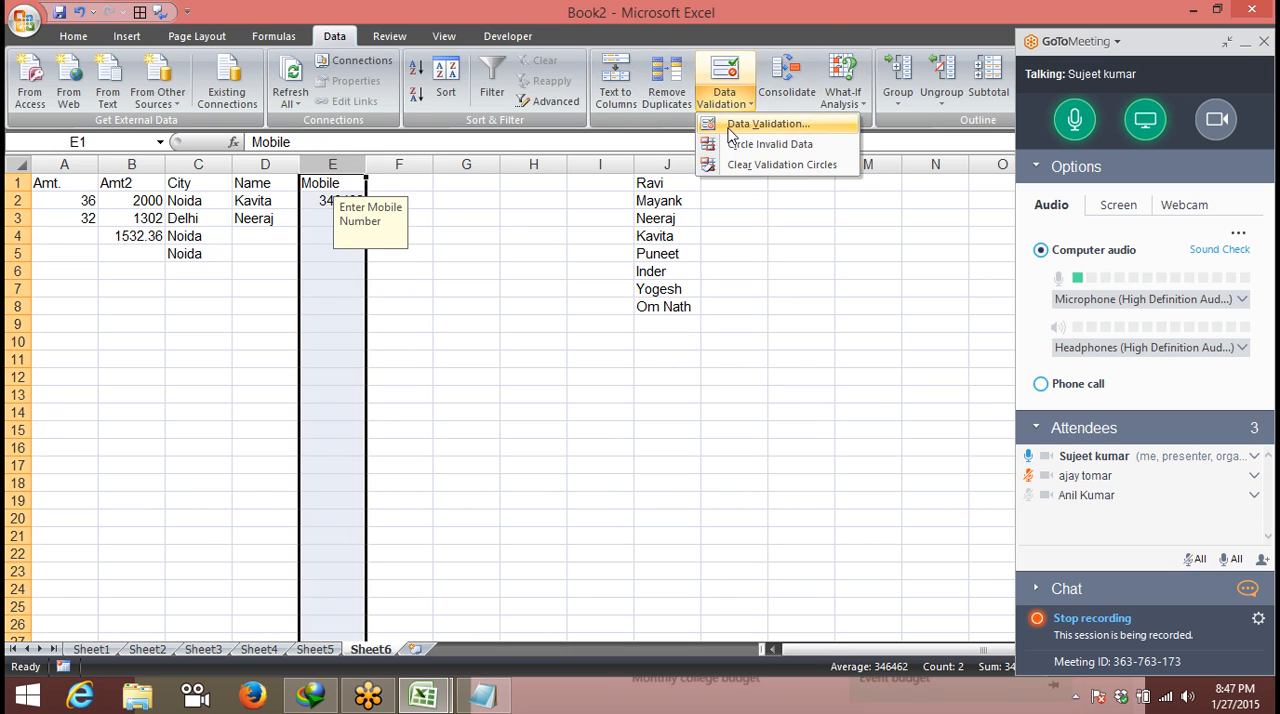
left_click(750, 123)
left_click(563, 259)
left_click(566, 302)
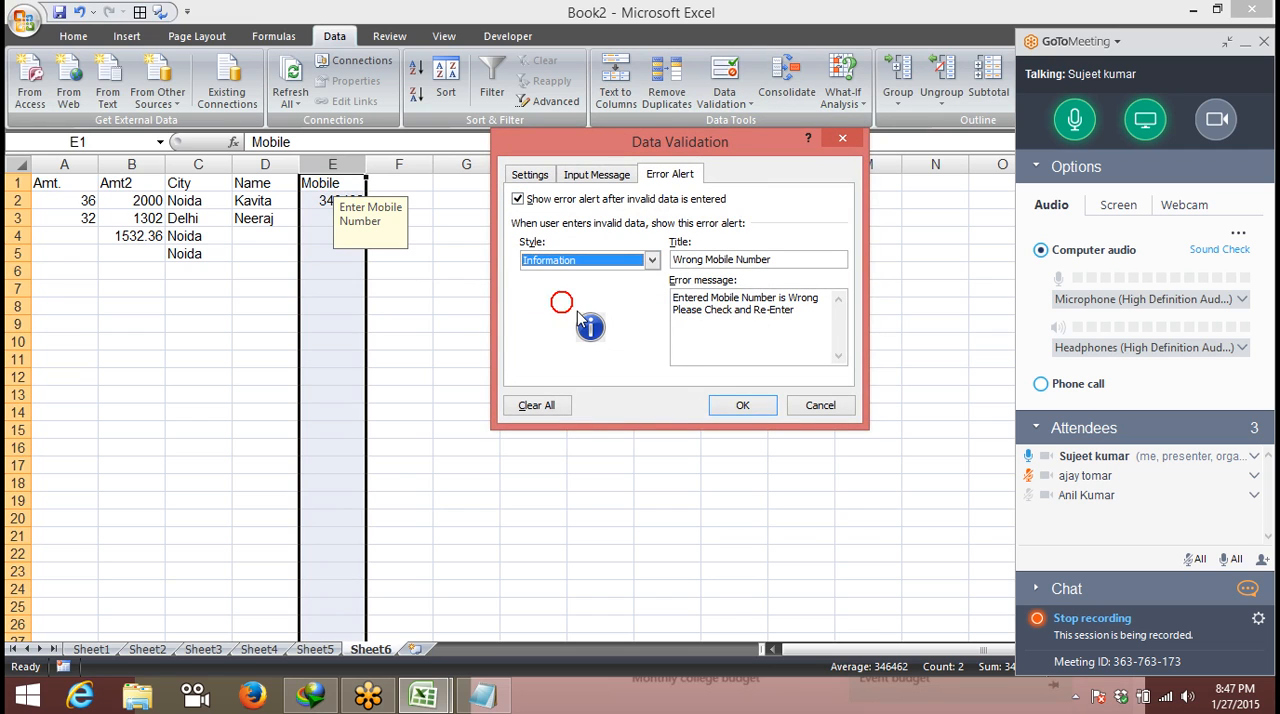
left_click(742, 405)
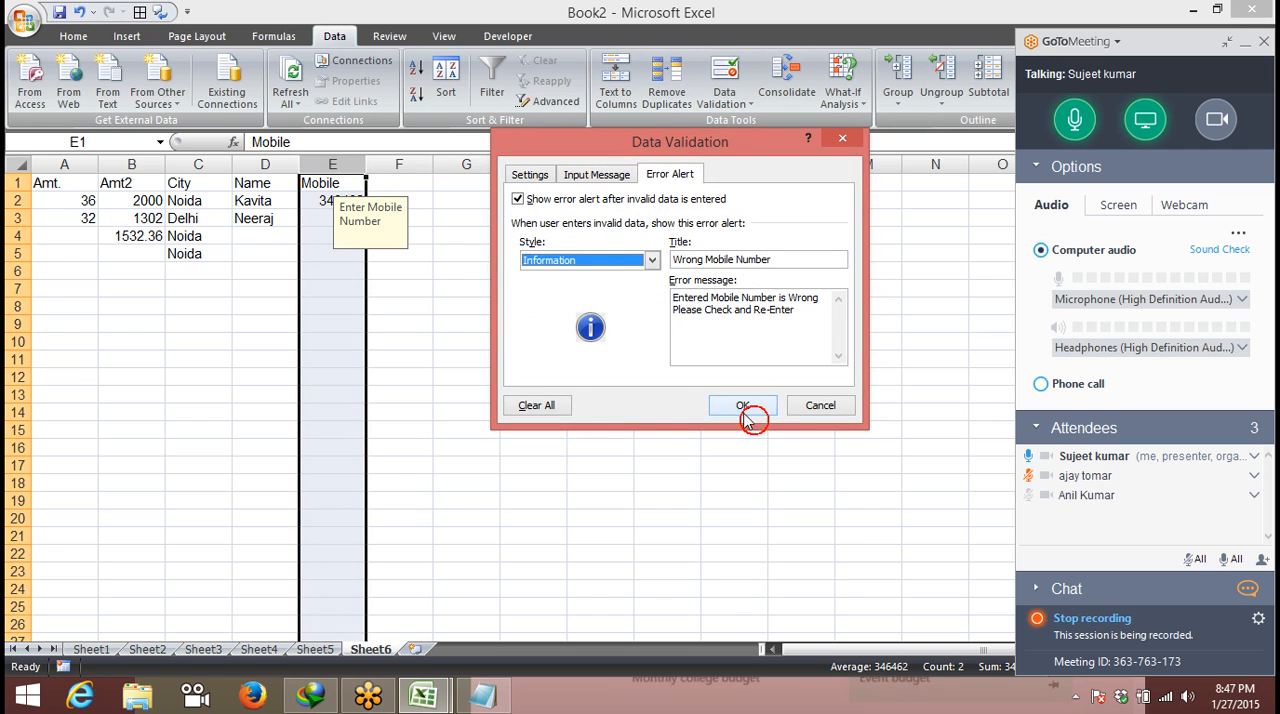
- Enter 5646 in cell E3 and accept it at the custom information alert
left_click(327, 216)
type("5646")
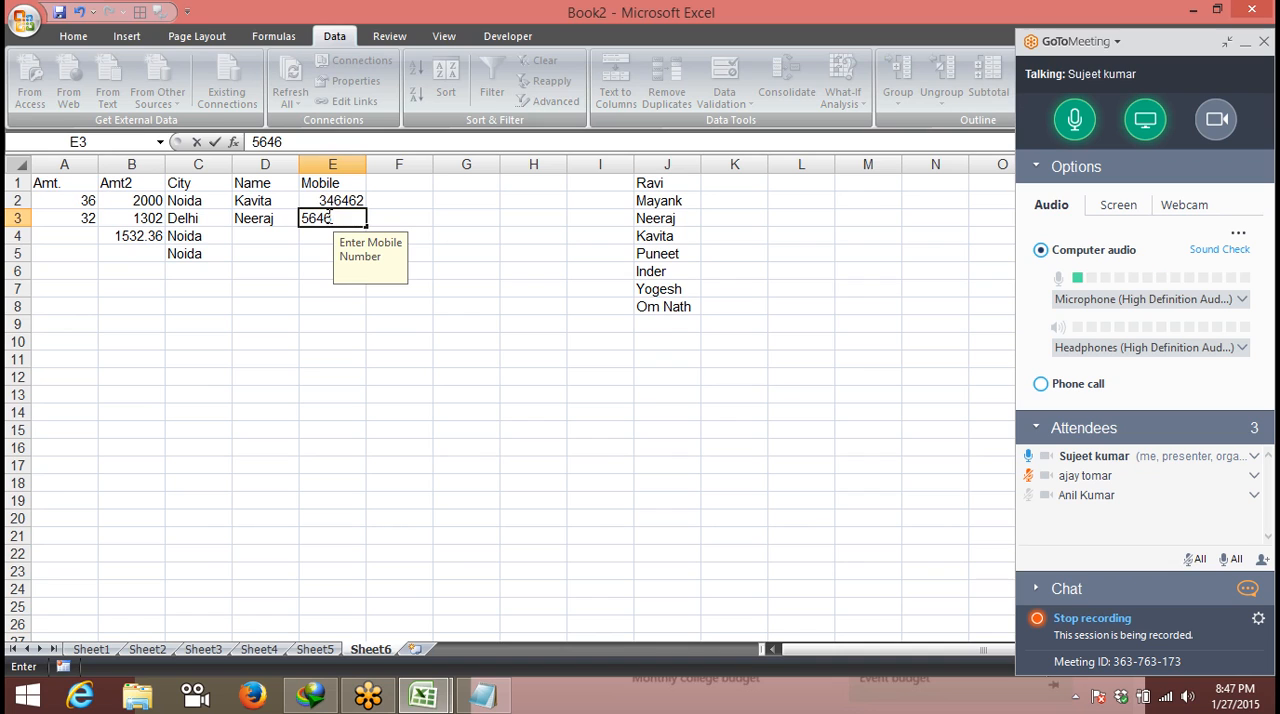
key("Return")
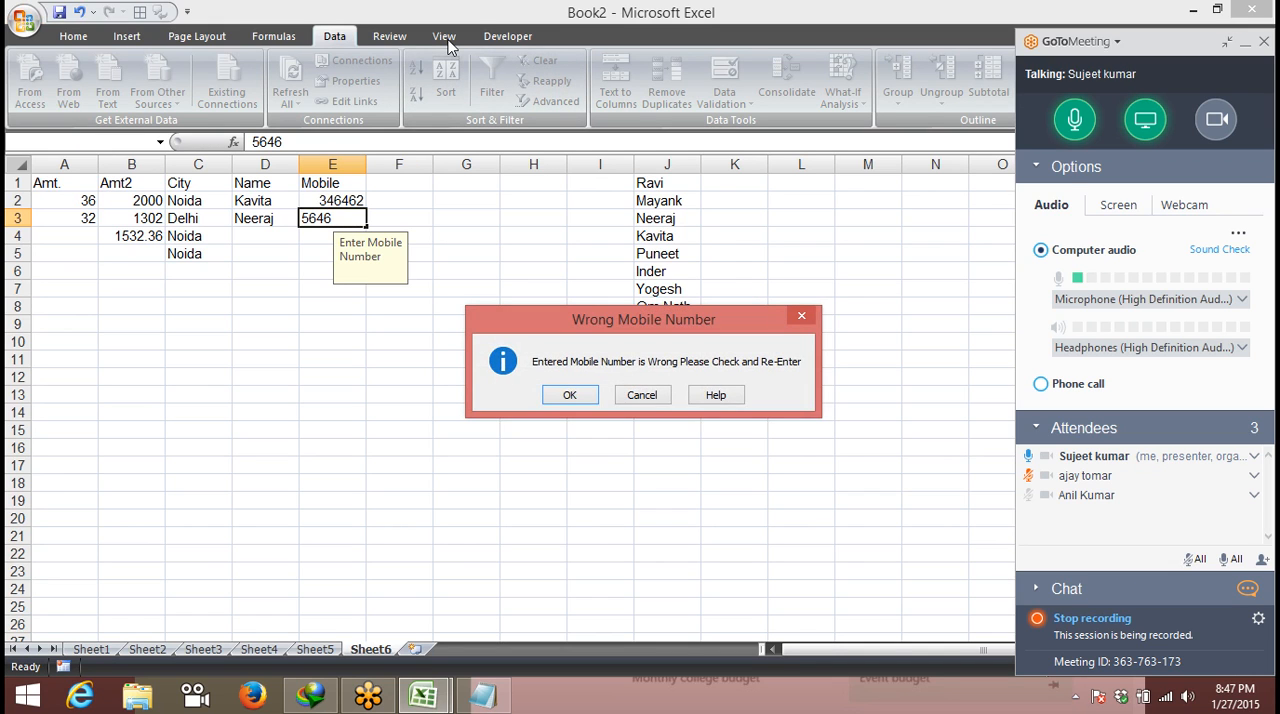
key("Return")
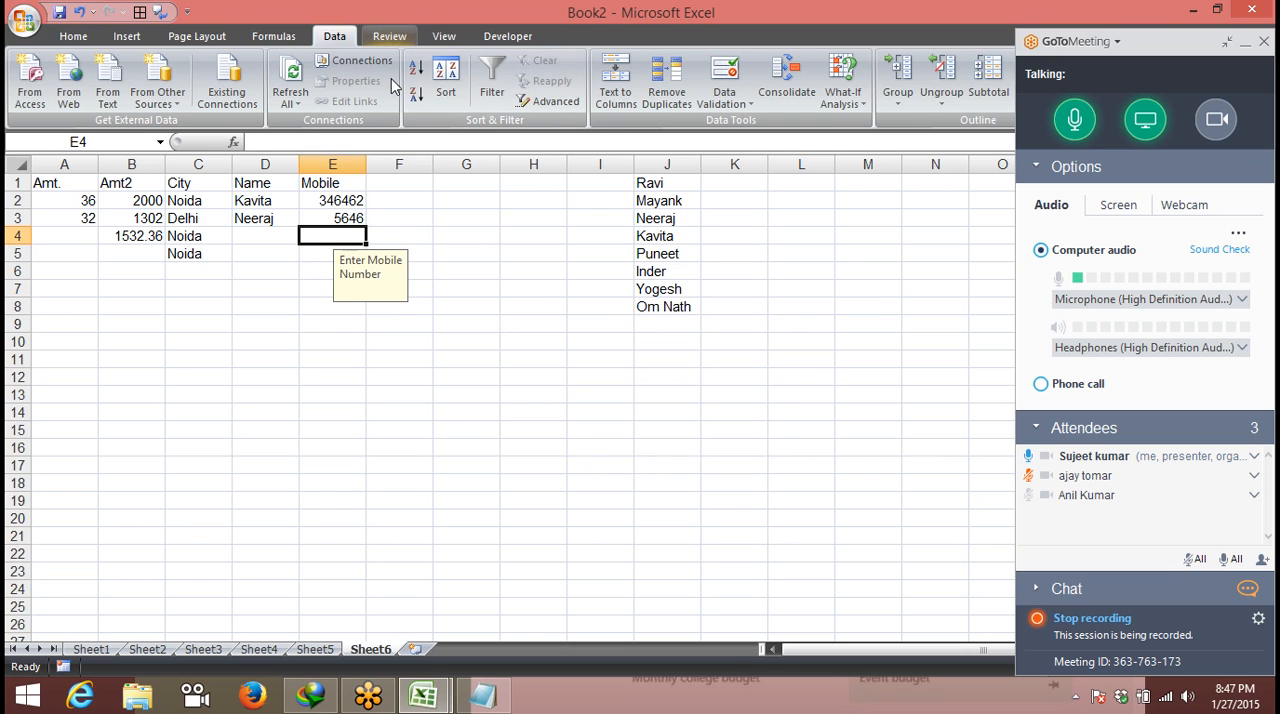
- Review the error alert styles, input message and validation criteria options of column E's data validation, and leave without applying changes
left_click(347, 152)
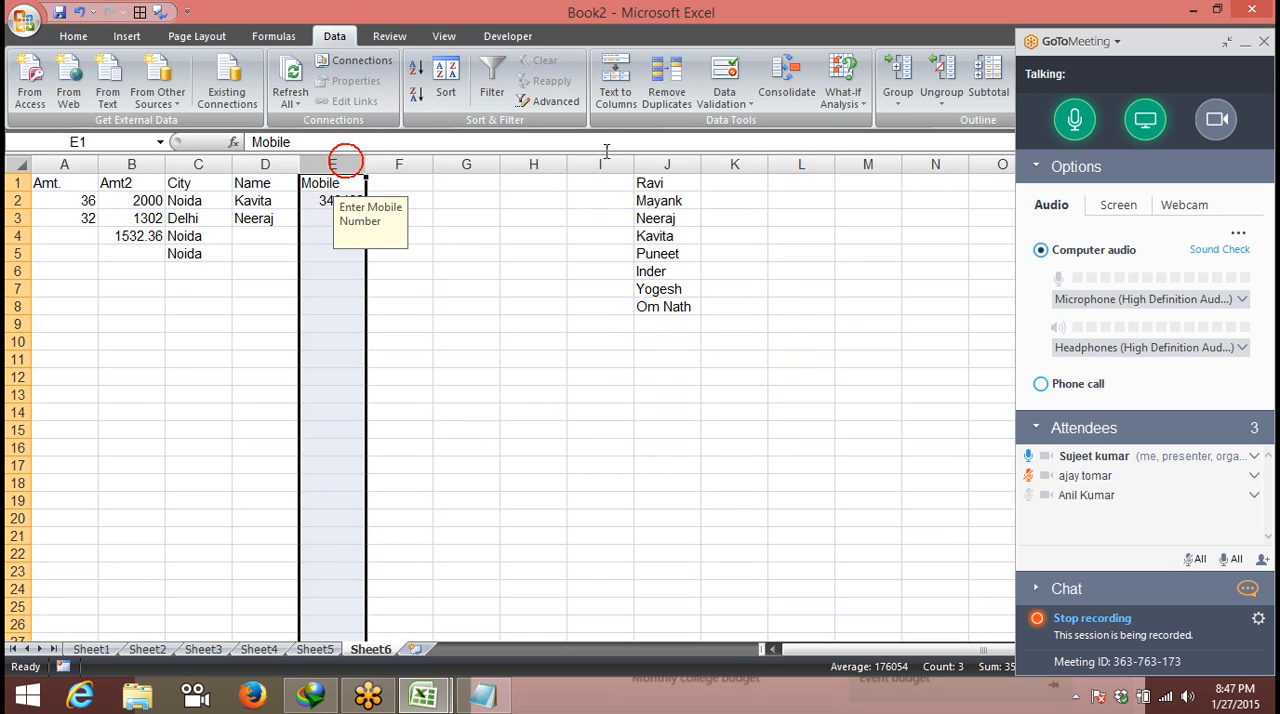
left_click(722, 72)
left_click(586, 262)
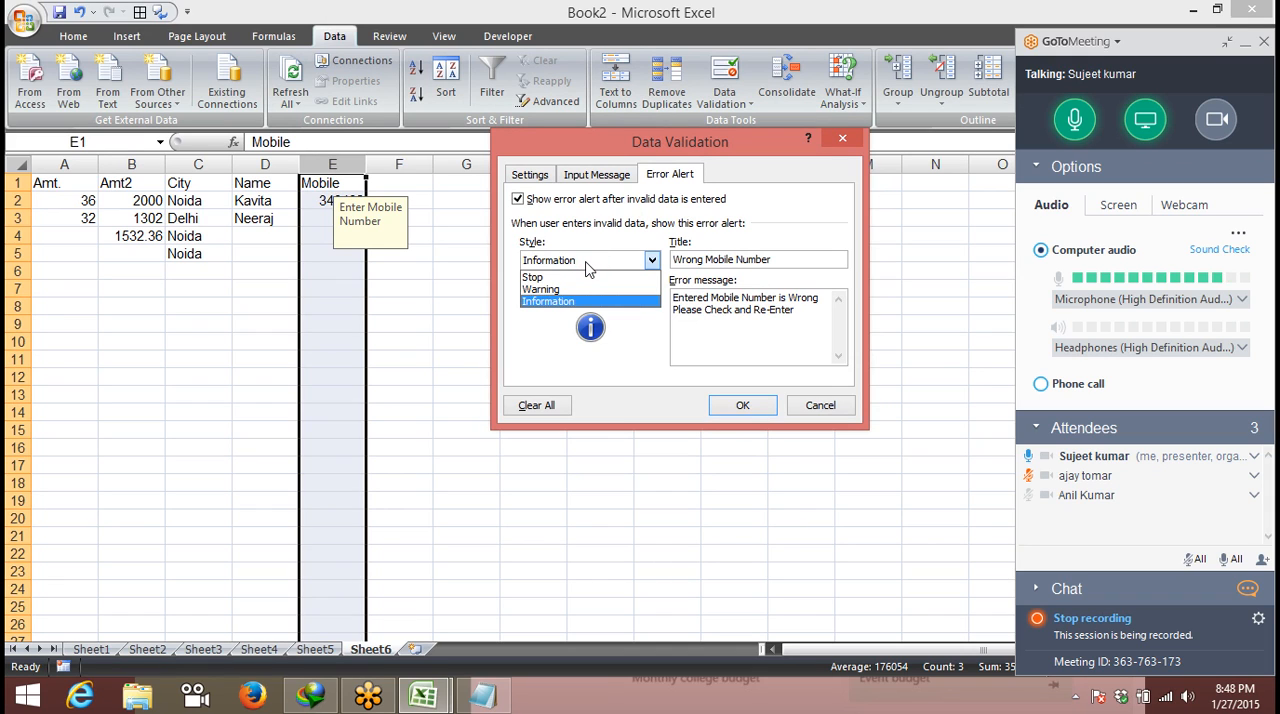
left_click(533, 277)
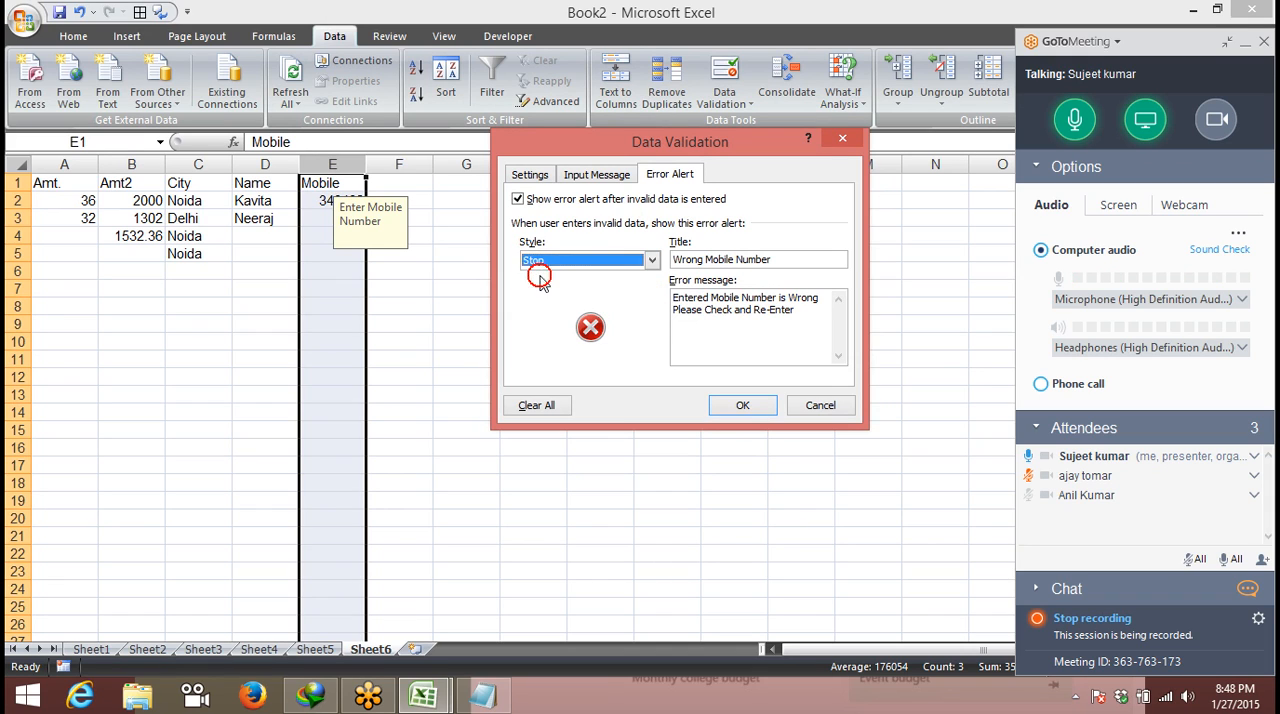
left_click(620, 174)
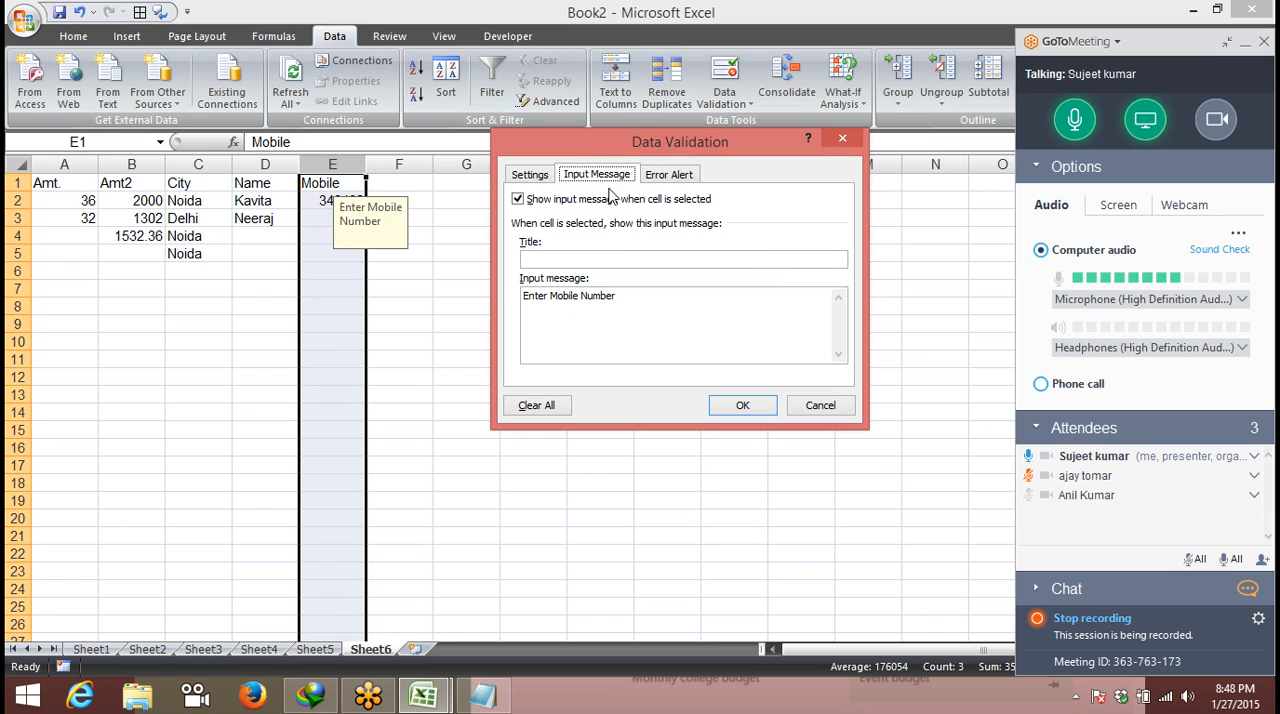
left_click(540, 174)
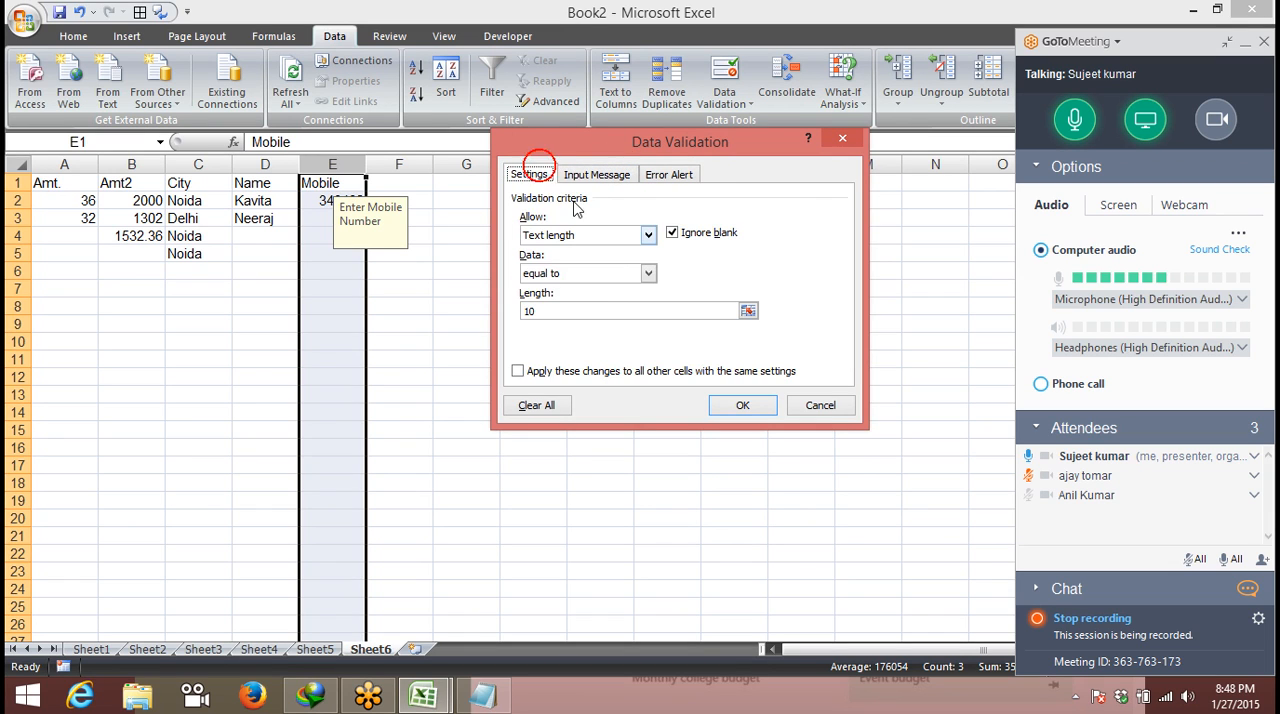
left_click(605, 274)
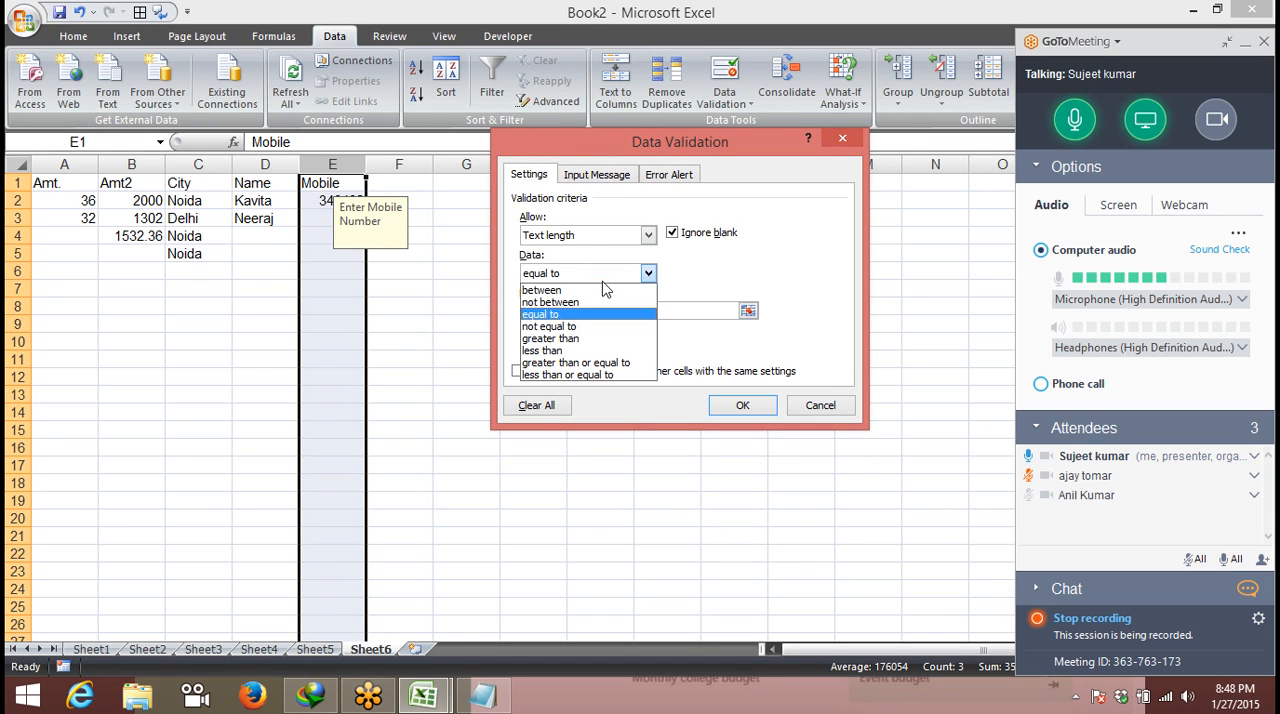
left_click(575, 232)
left_click(575, 234)
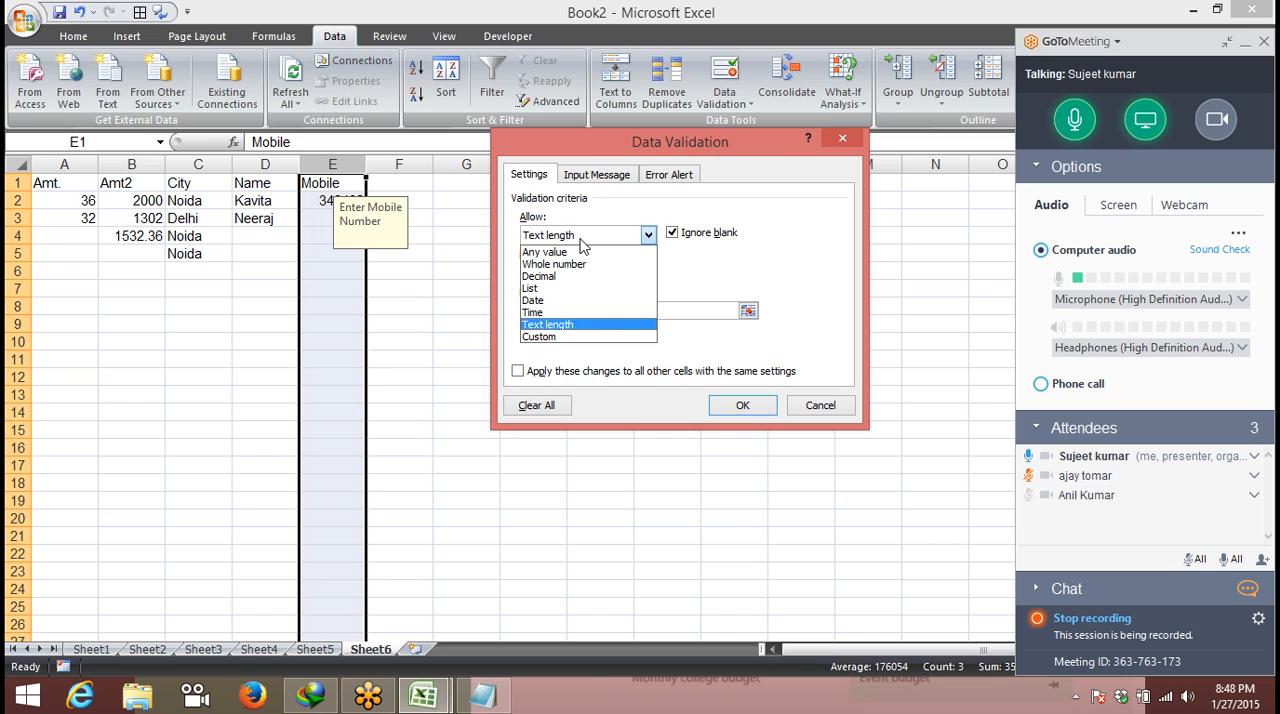
left_click(817, 382)
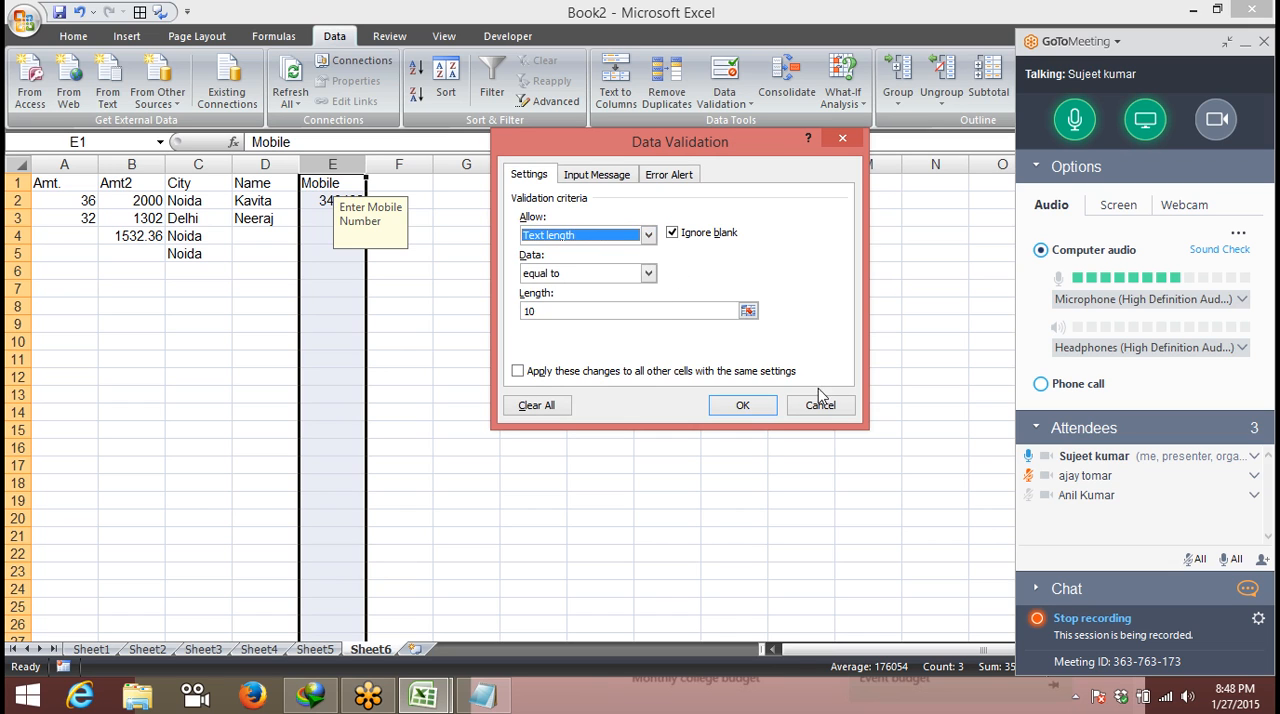
left_click(820, 404)
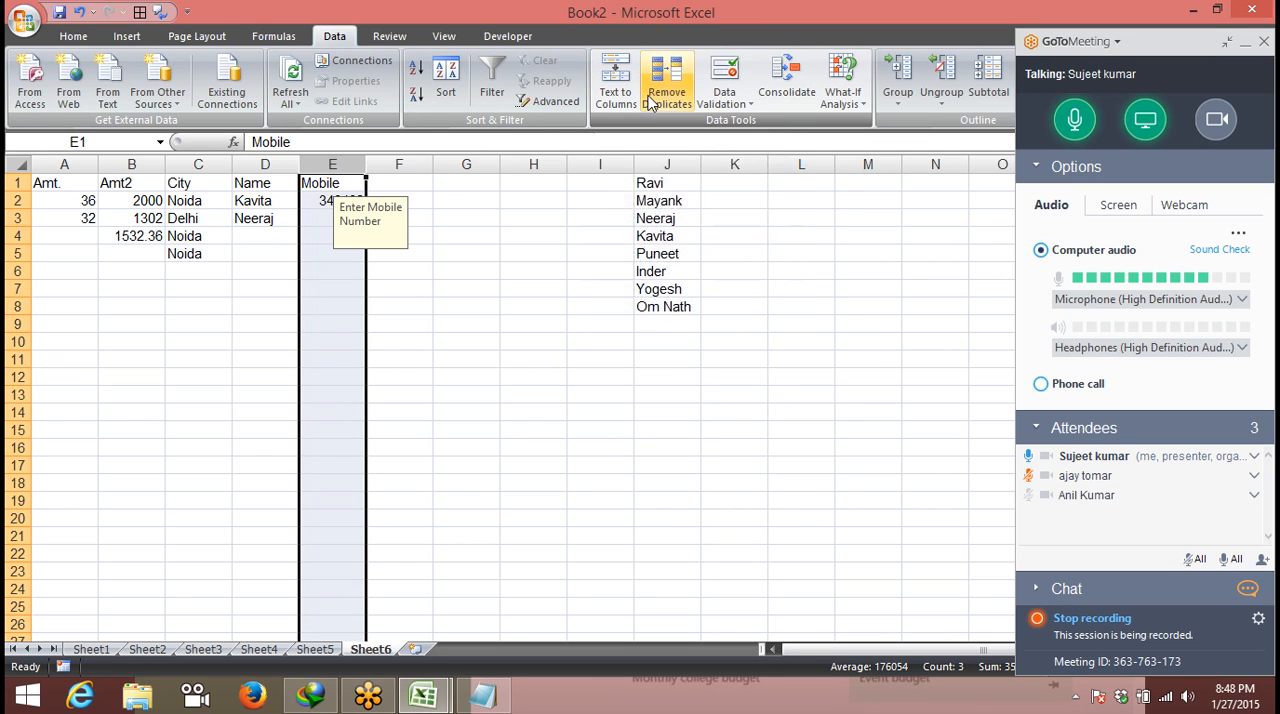
left_click(724, 98)
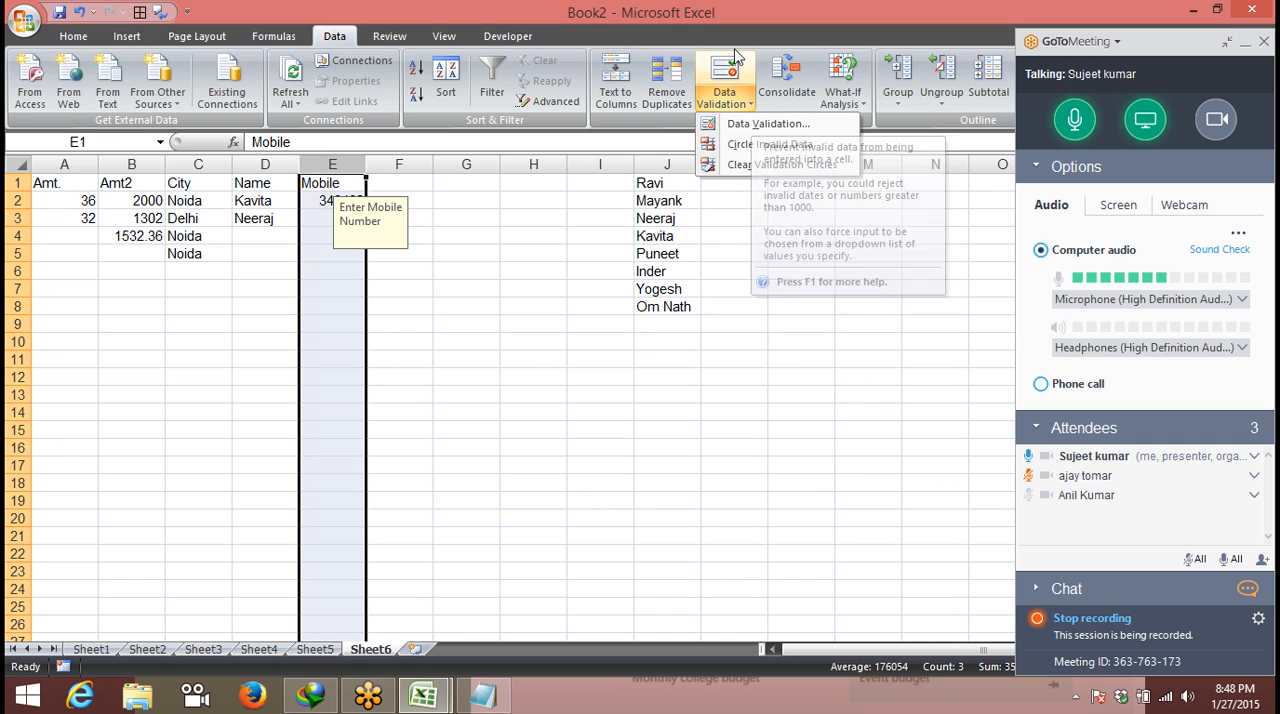
left_click(864, 104)
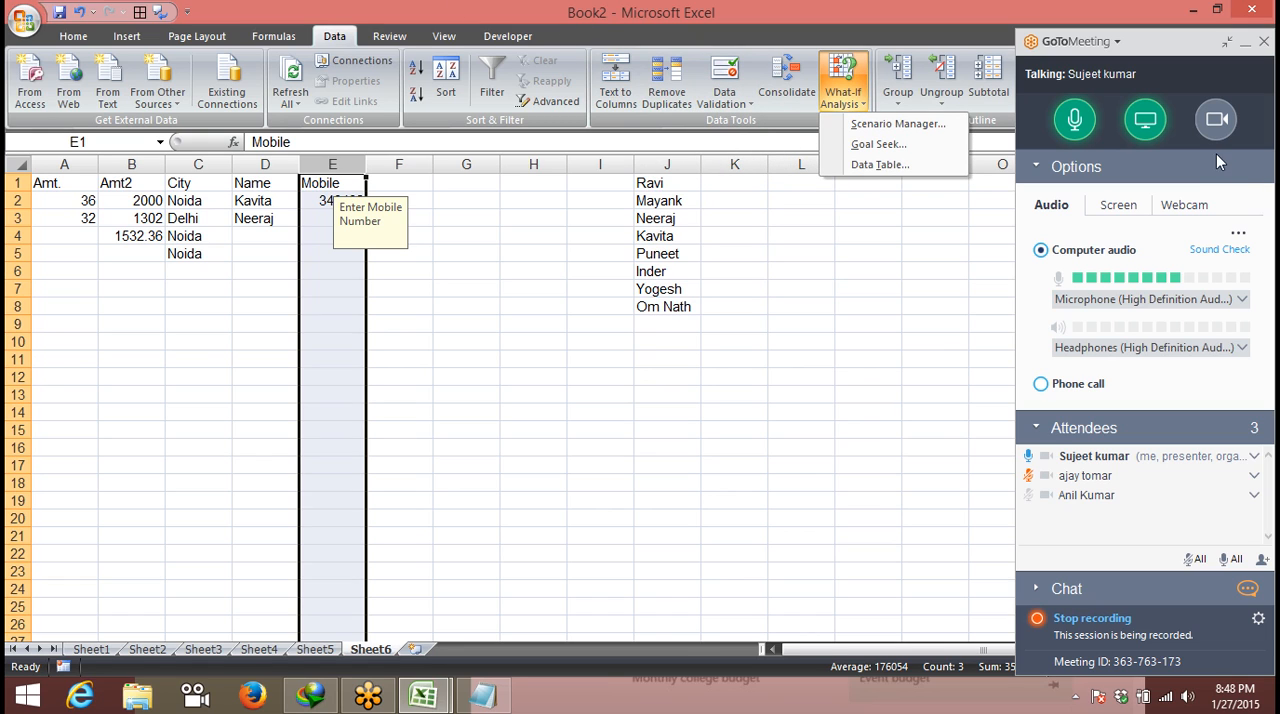
left_click(457, 201)
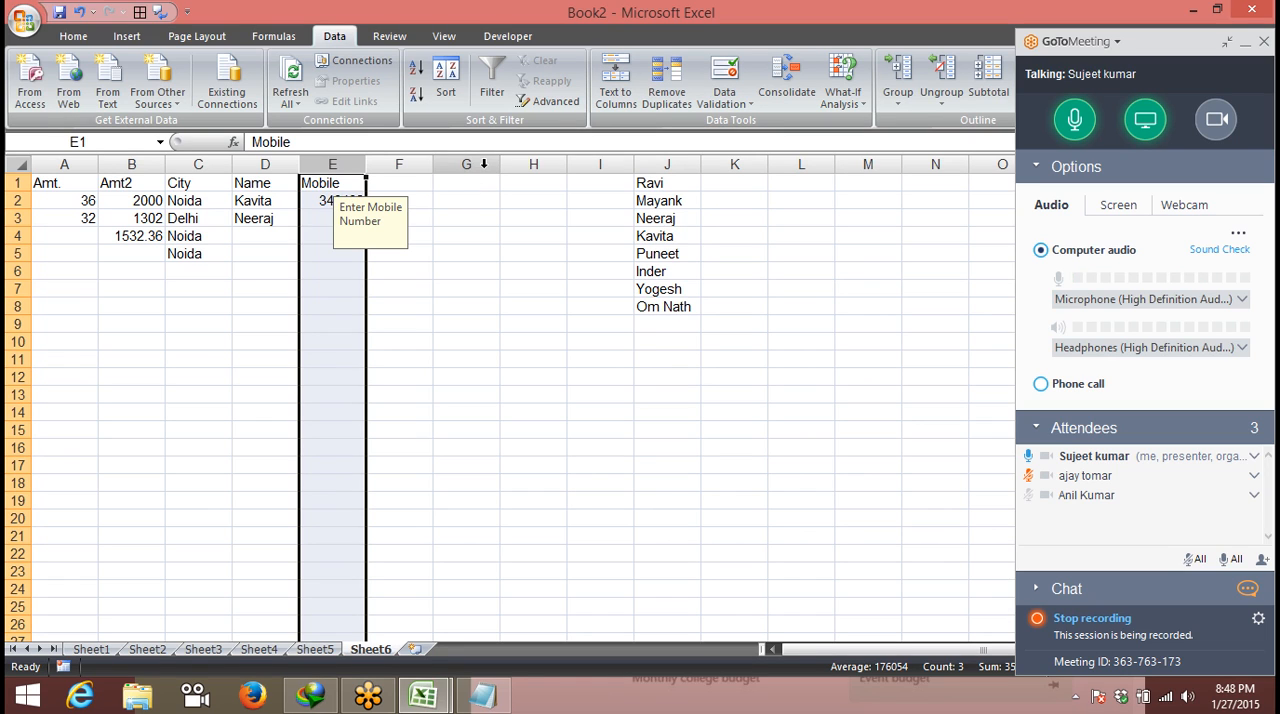
left_click(330, 218)
left_click(310, 252)
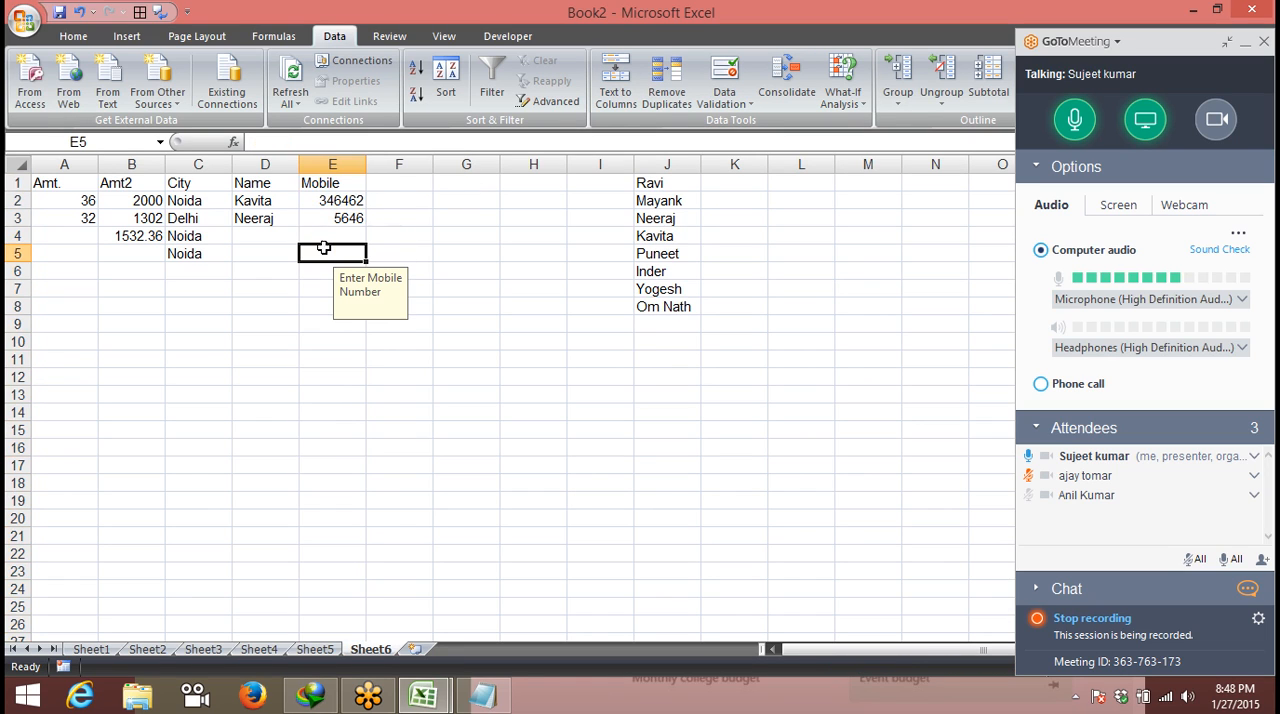
- Cancel closing the workbook and look through Sheet5, Sheet4 and Sheet3
left_click(1252, 10)
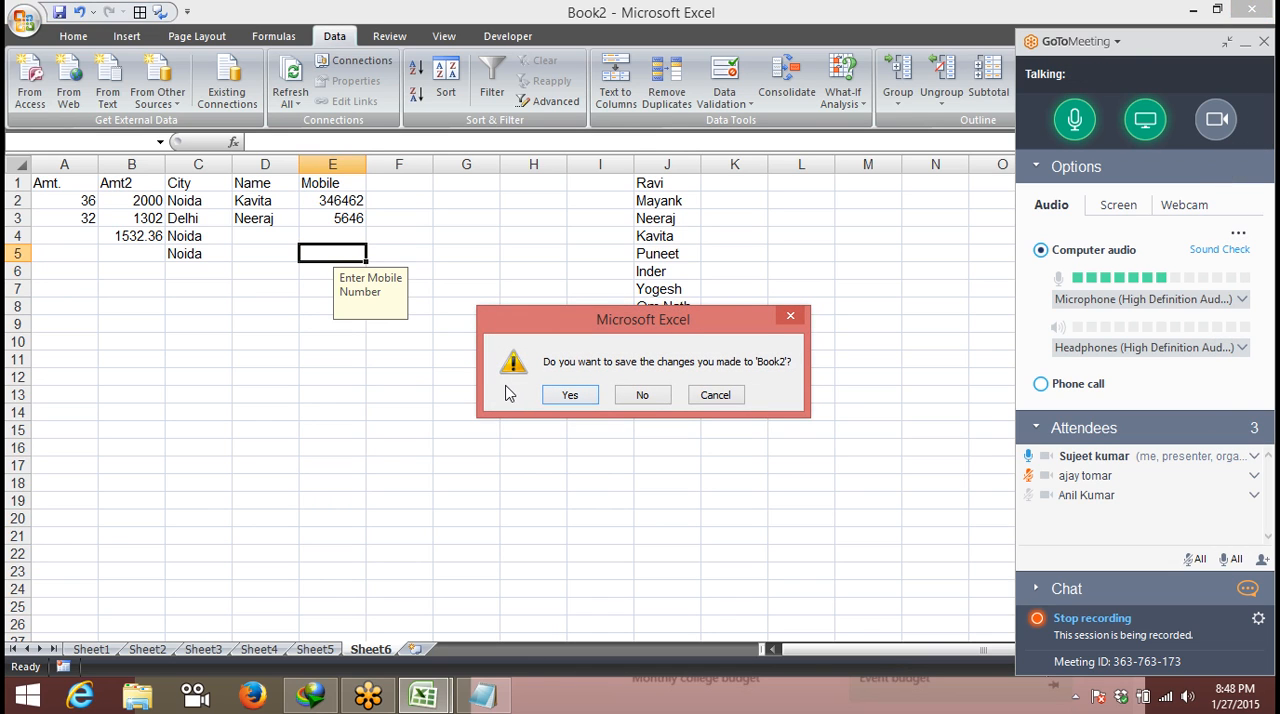
left_click(717, 400)
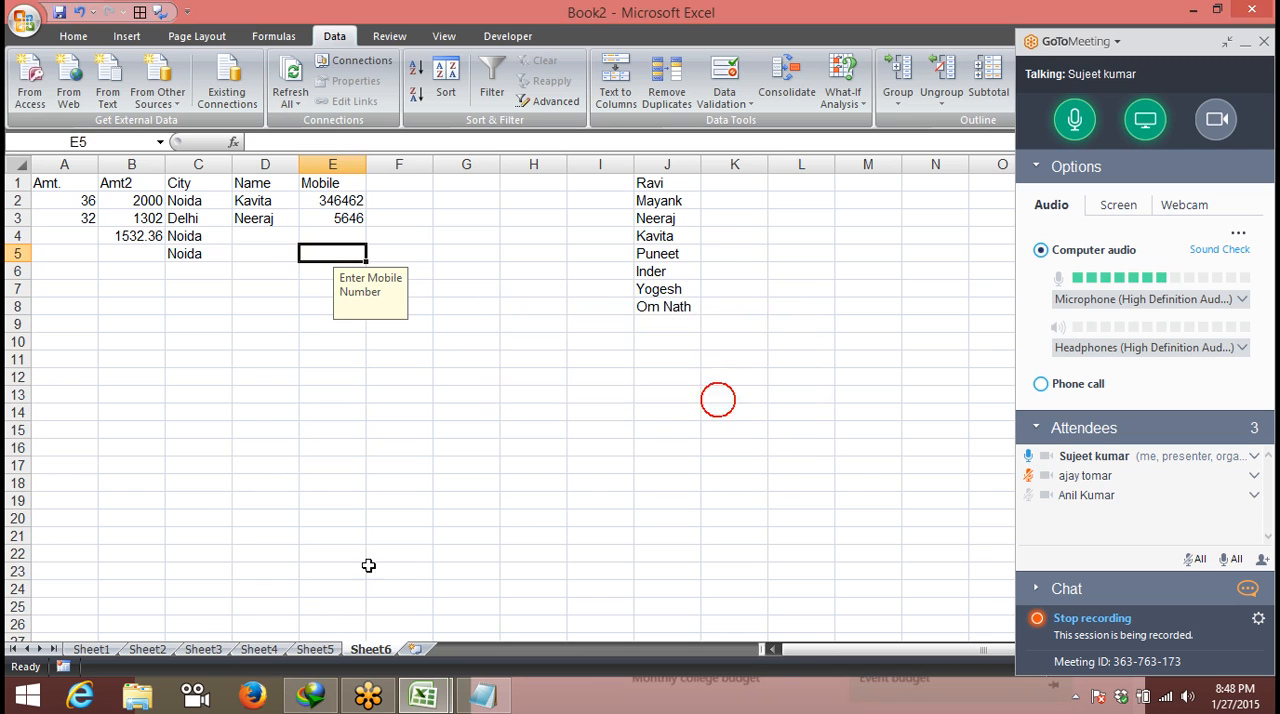
left_click(324, 650)
left_click(258, 650)
left_click(187, 647)
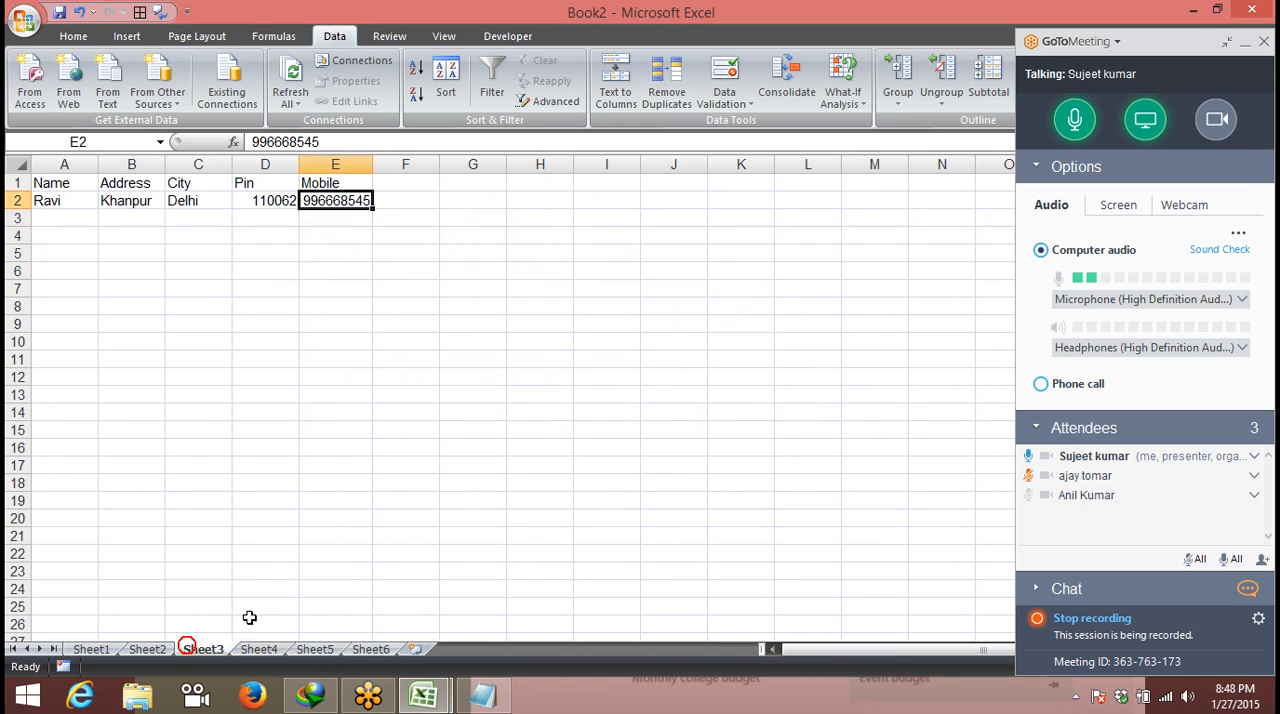
- Close the Book2 workbook without saving its changes and exit Excel
left_click(1264, 8)
left_click(645, 395)
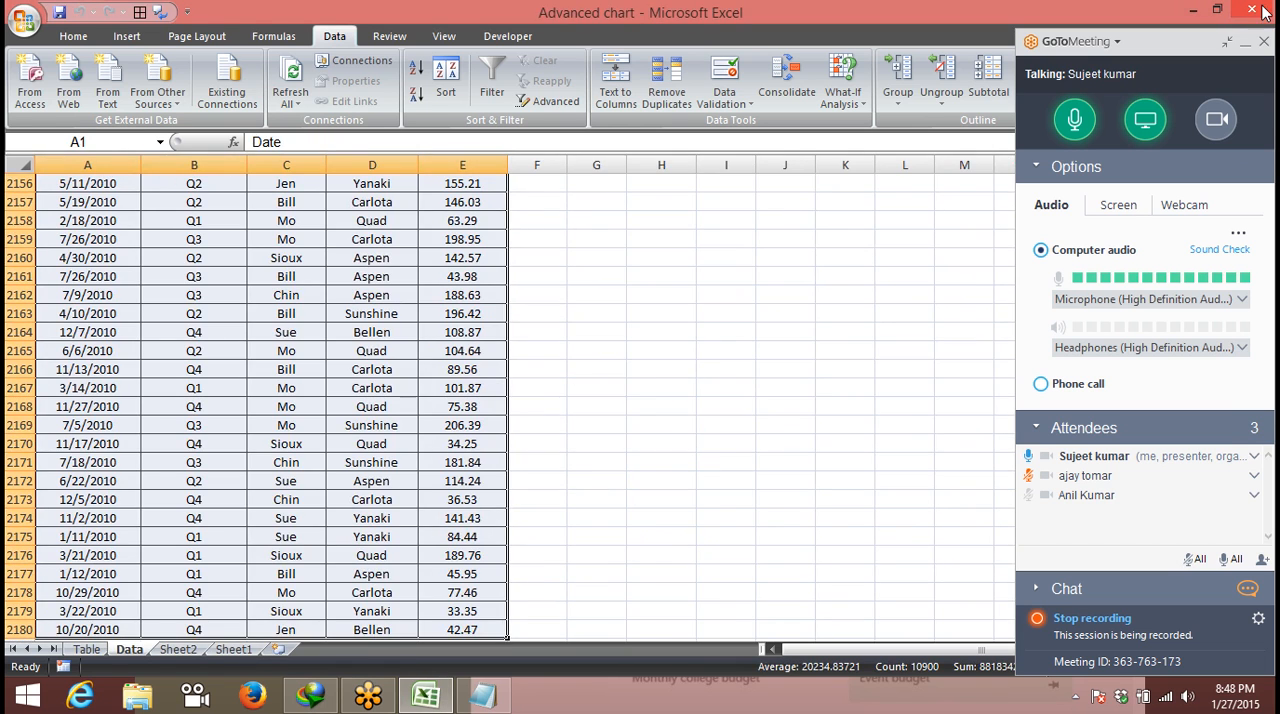
left_click(1252, 8)
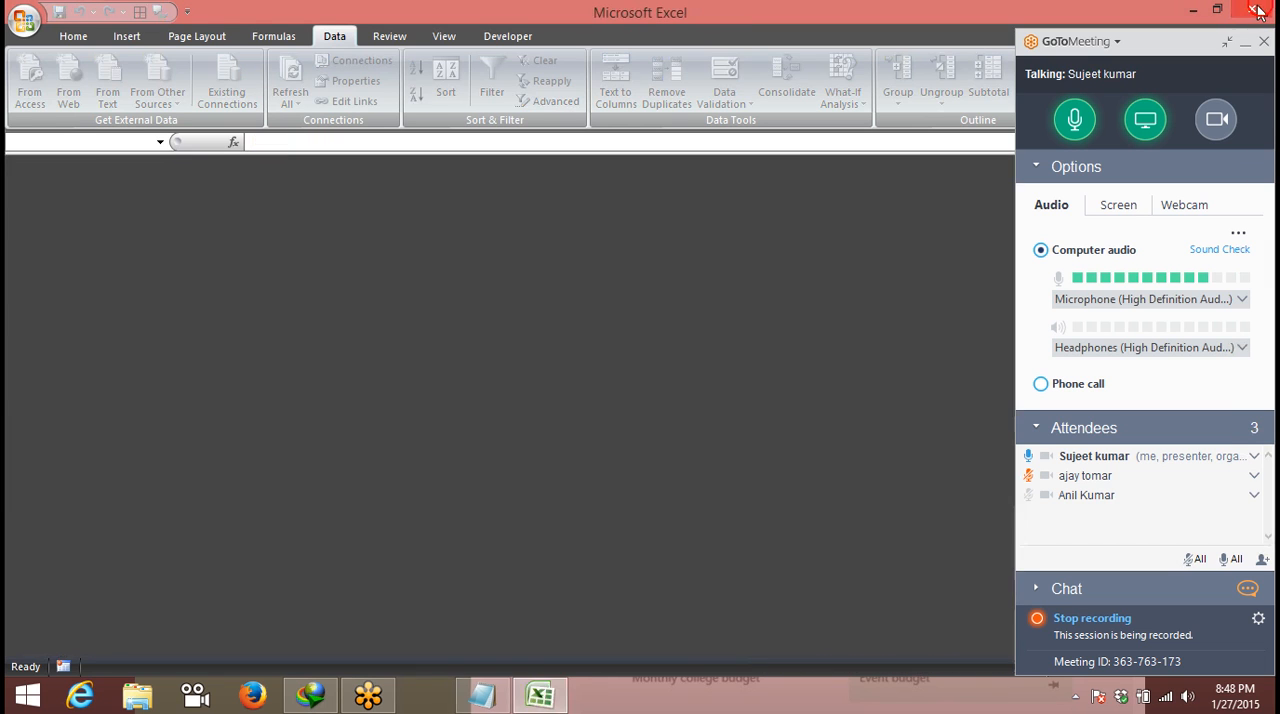
left_click(1252, 10)
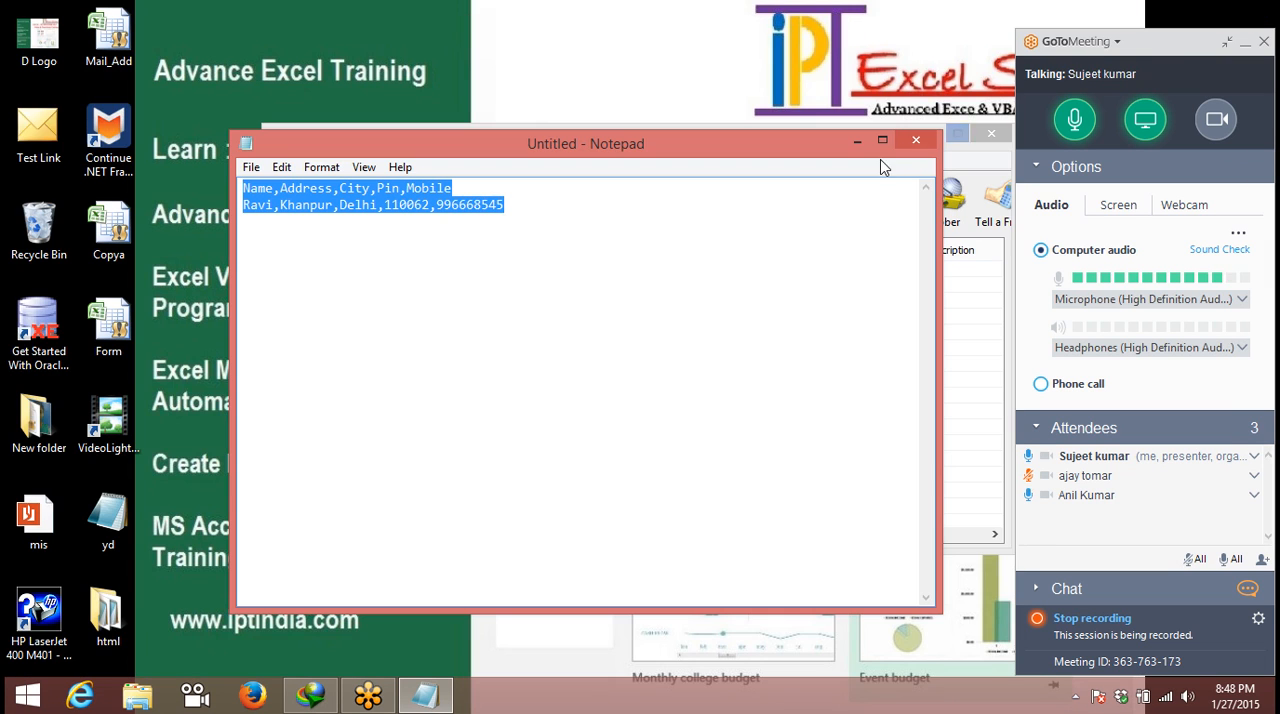
- Close the untitled Notepad file without saving it, and close the Internet Download Manager window
left_click(916, 140)
left_click(676, 348)
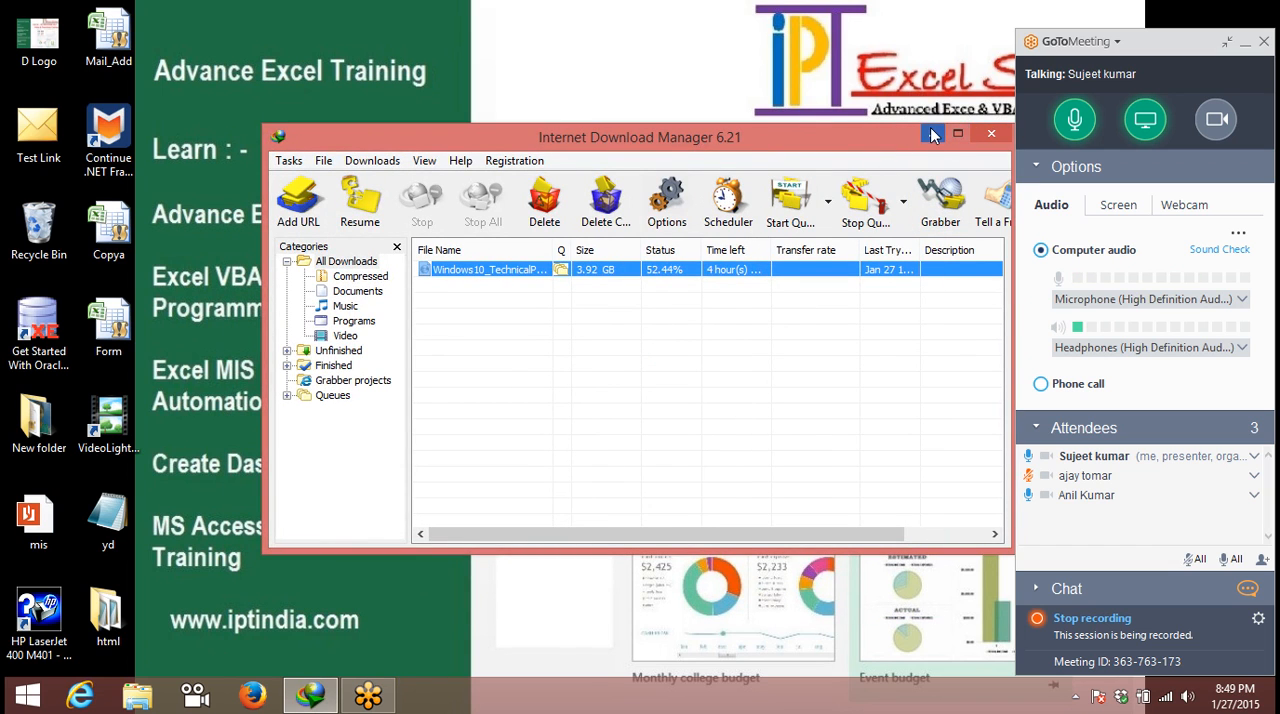
left_click(990, 135)
- Exit GoToMeeting by ending the meeting for all attendees
left_click(1264, 41)
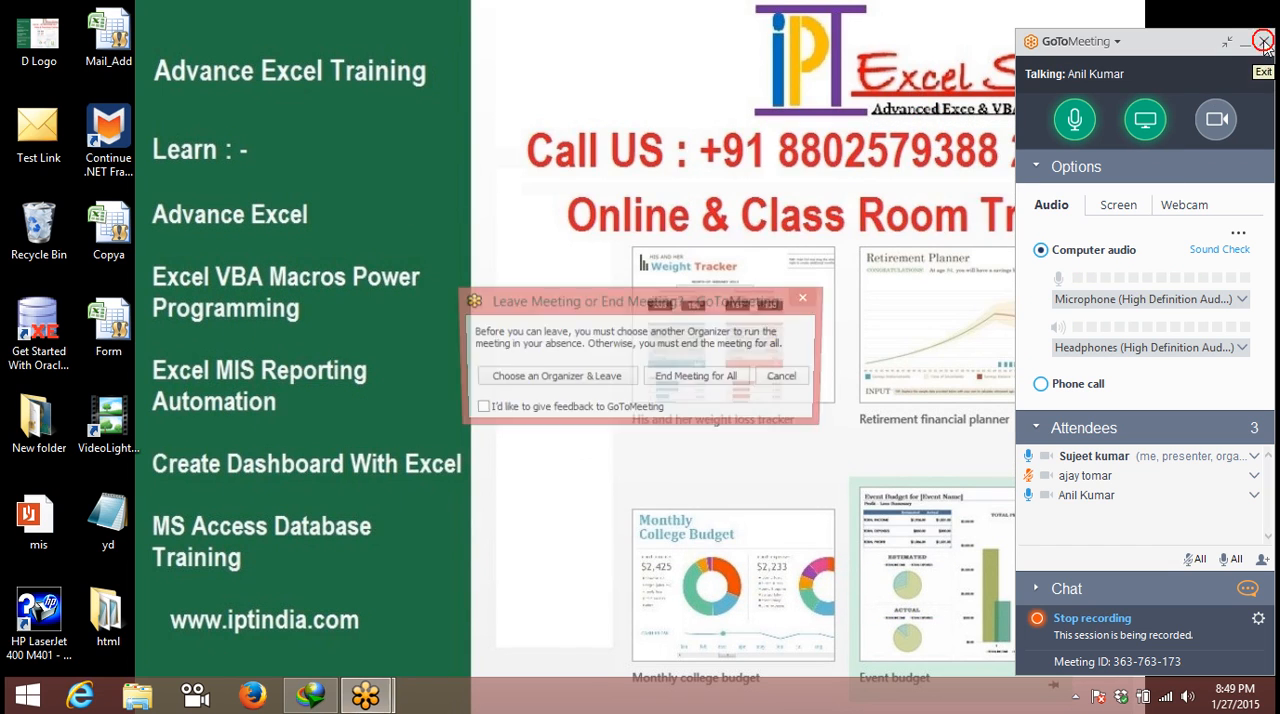
left_click(670, 381)
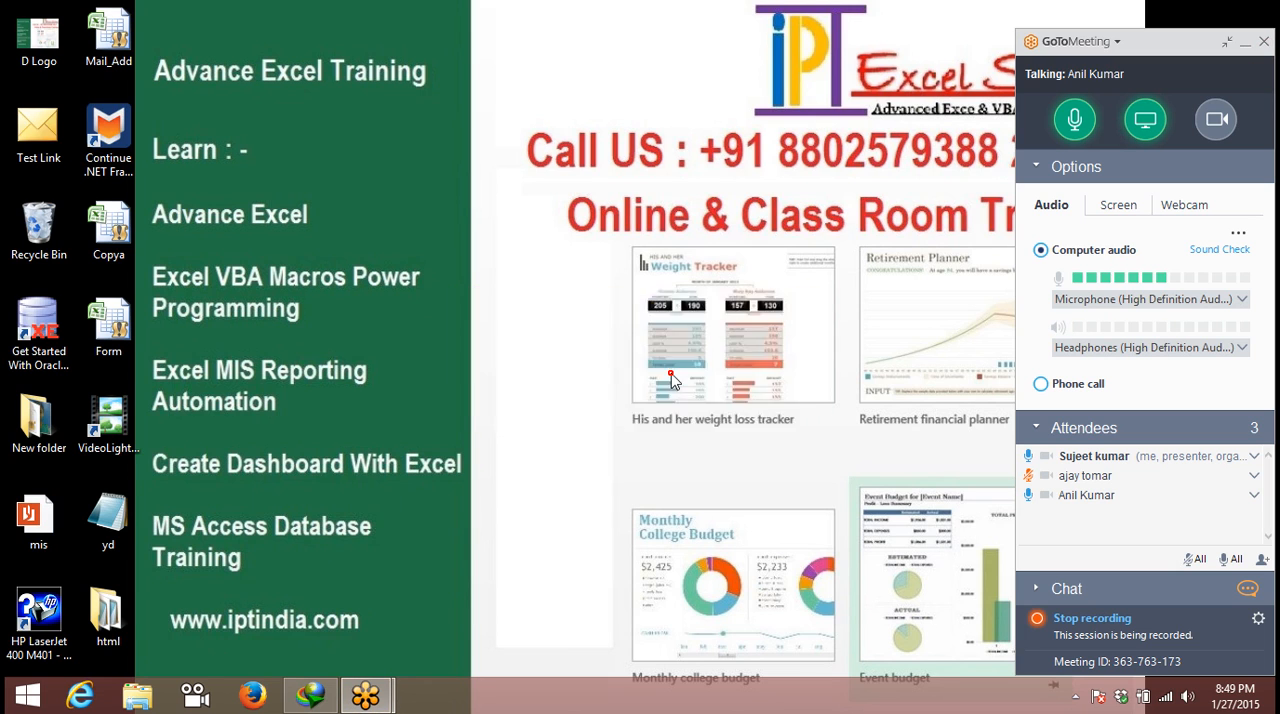
left_click(676, 378)
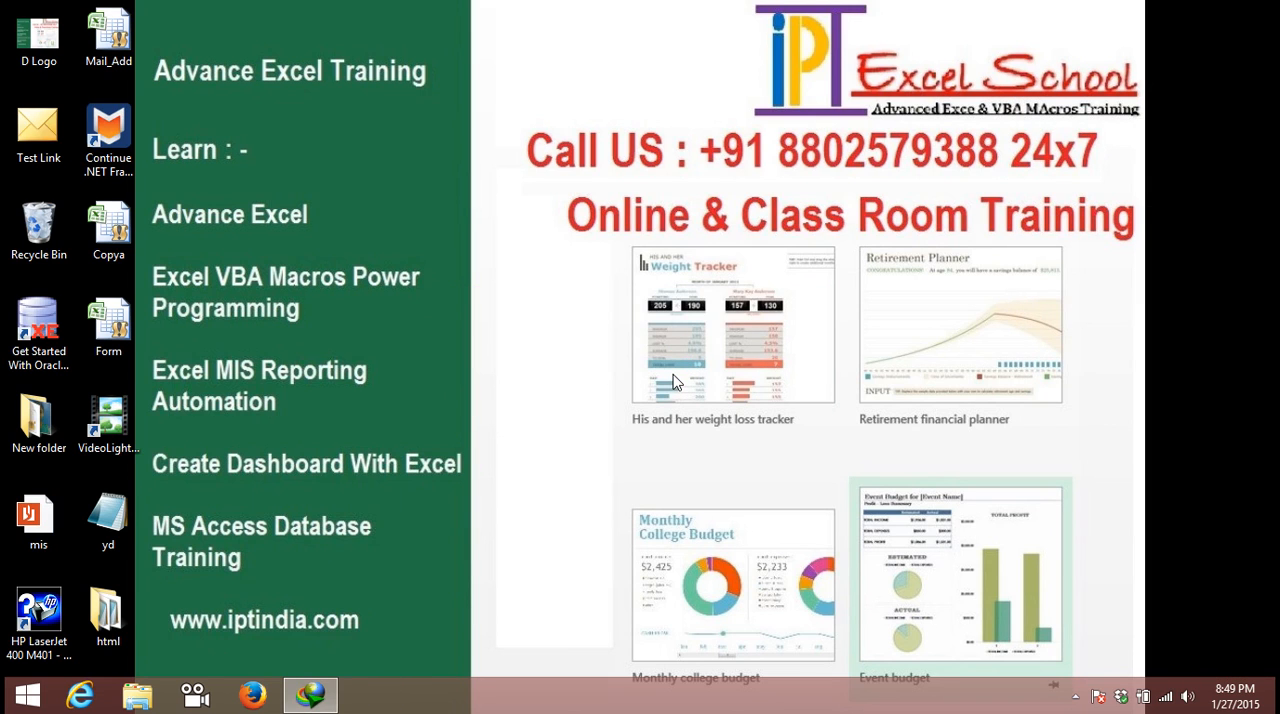